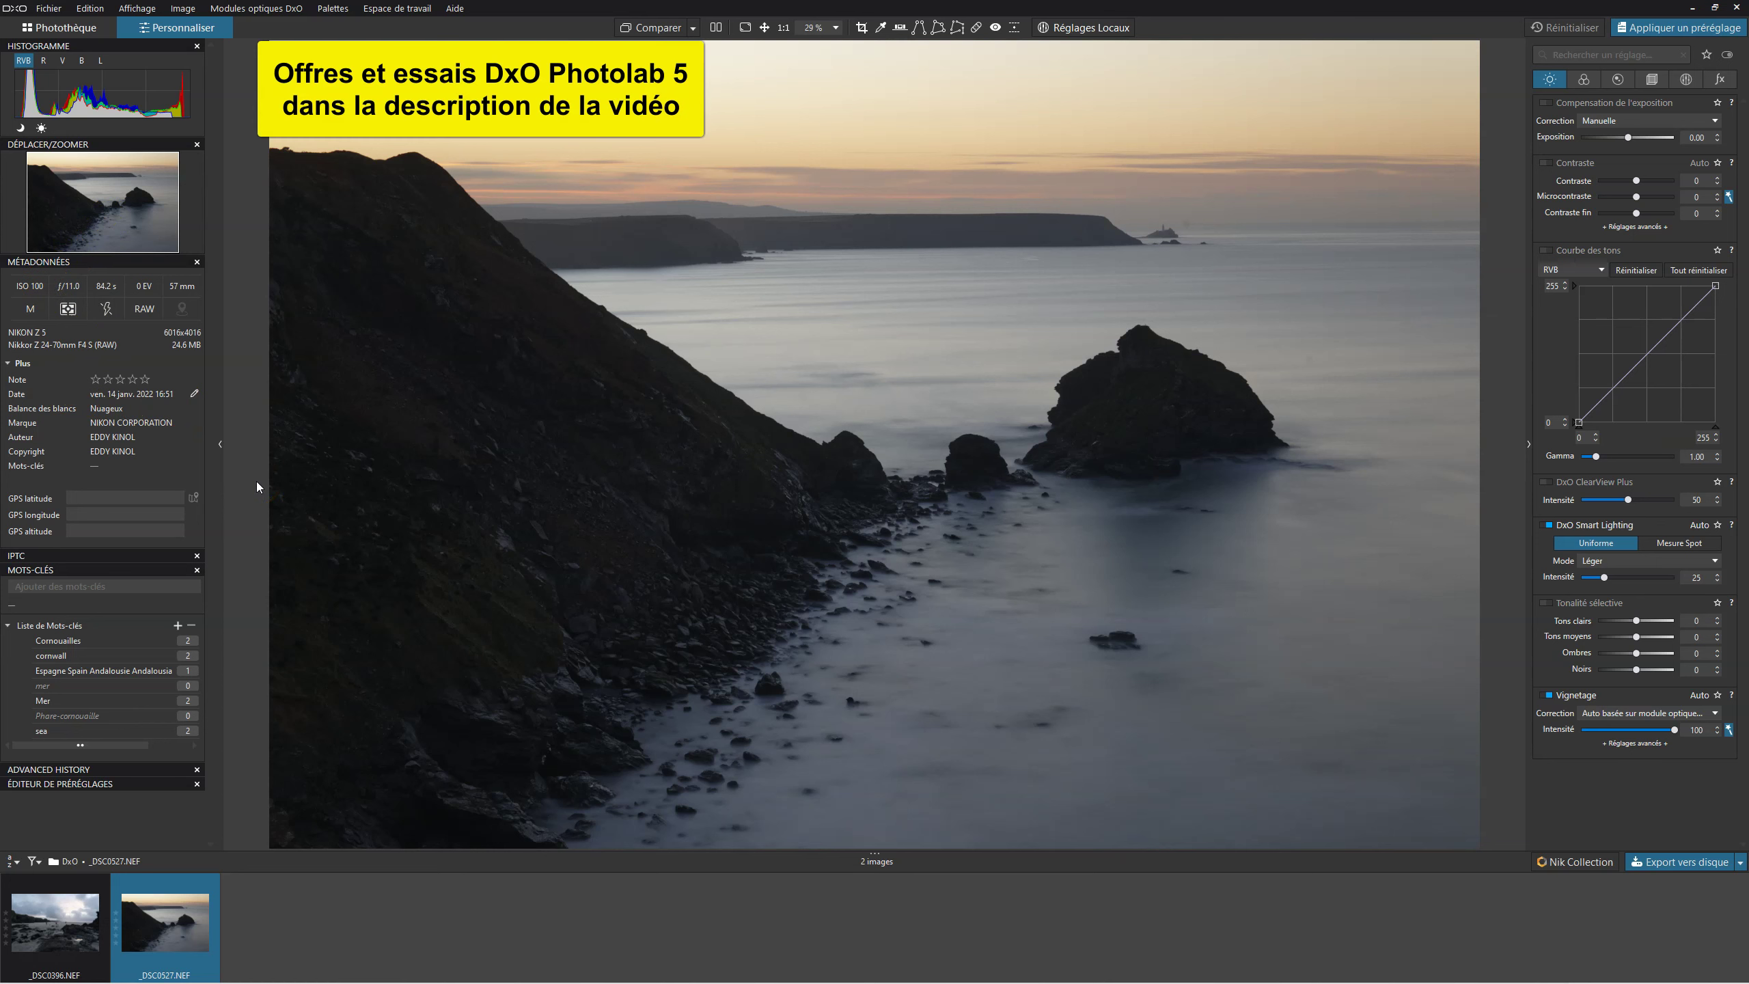
Collapse the metadata and keyword palettes and shrink the image browser to enlarge the photo view
{"action": "left_click", "coordinate": [57, 266]}
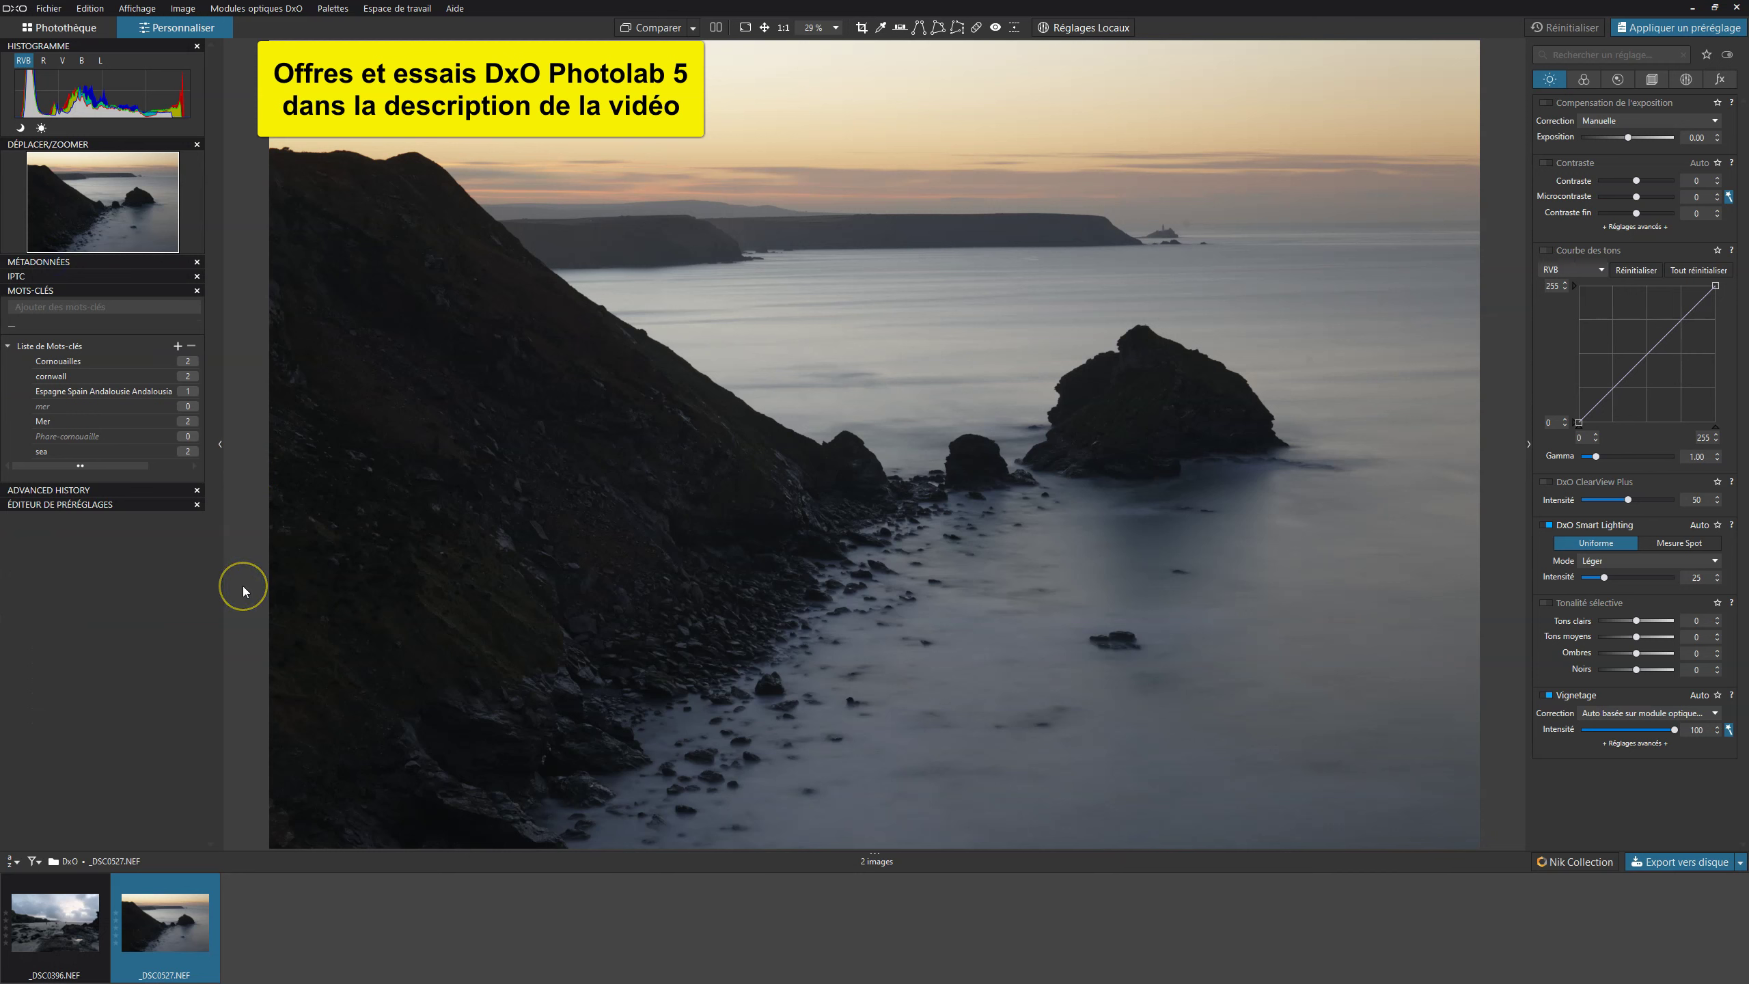
{"action": "left_click", "coordinate": [42, 294]}
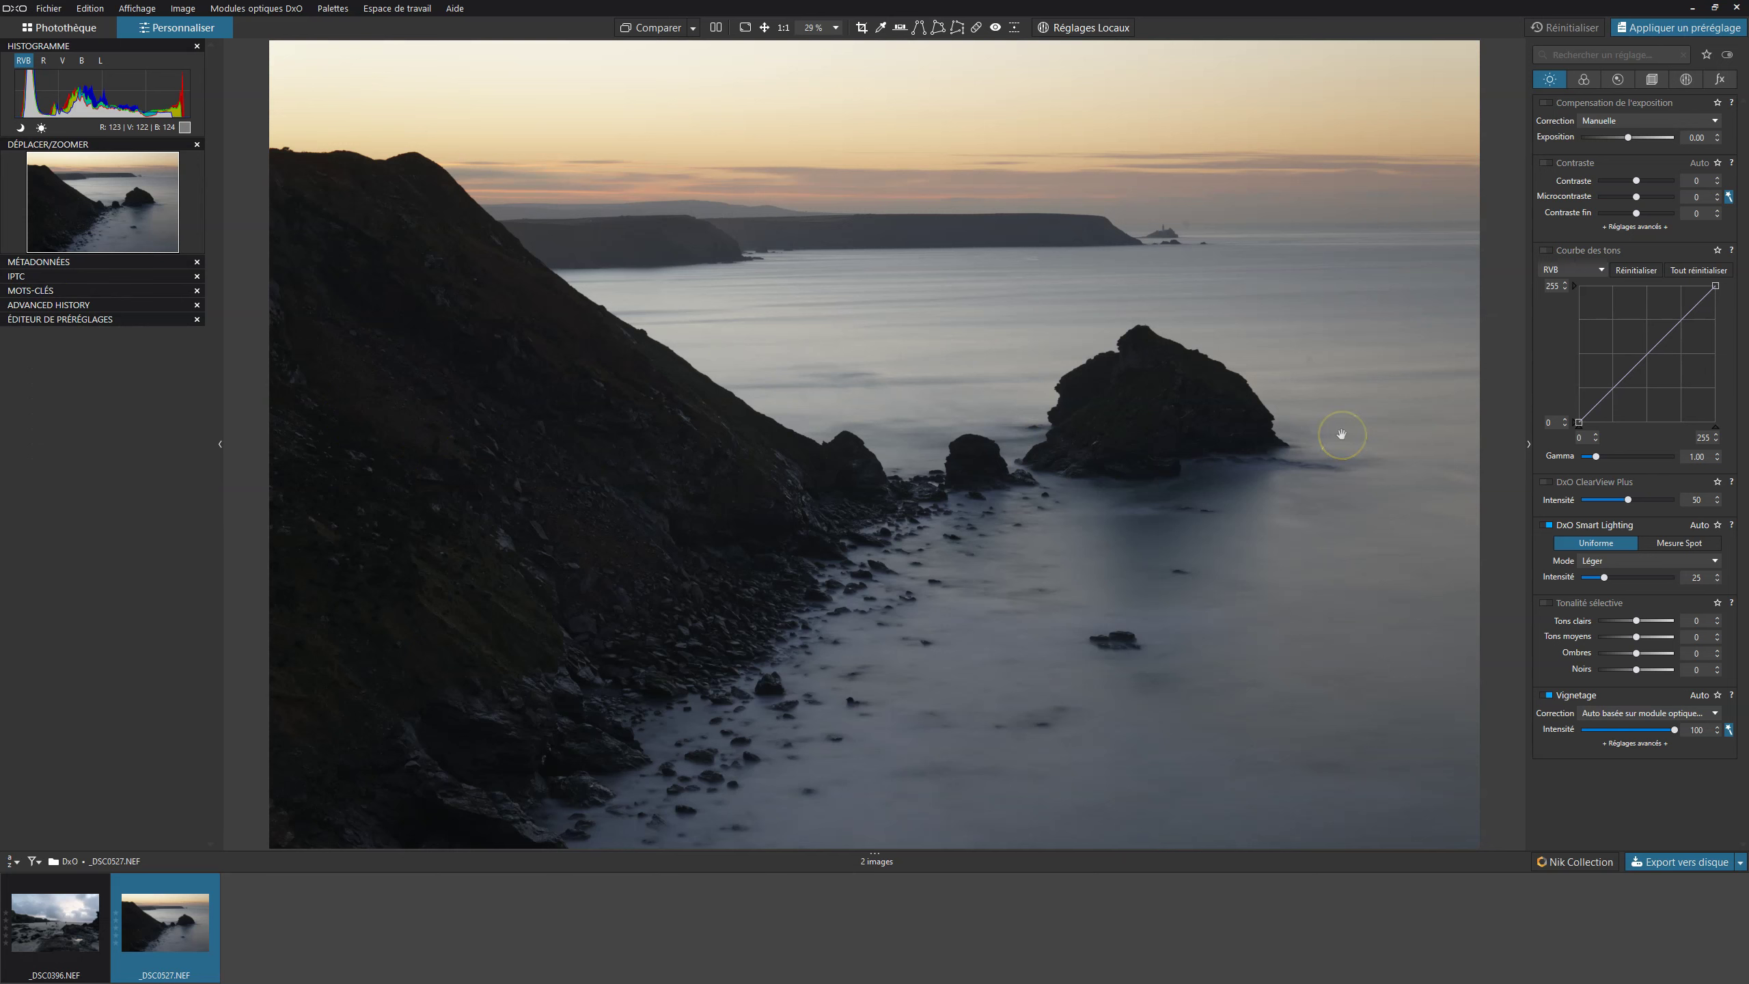
{"action": "left_click_drag", "start_coordinate": [879, 852], "coordinate": [880, 913]}
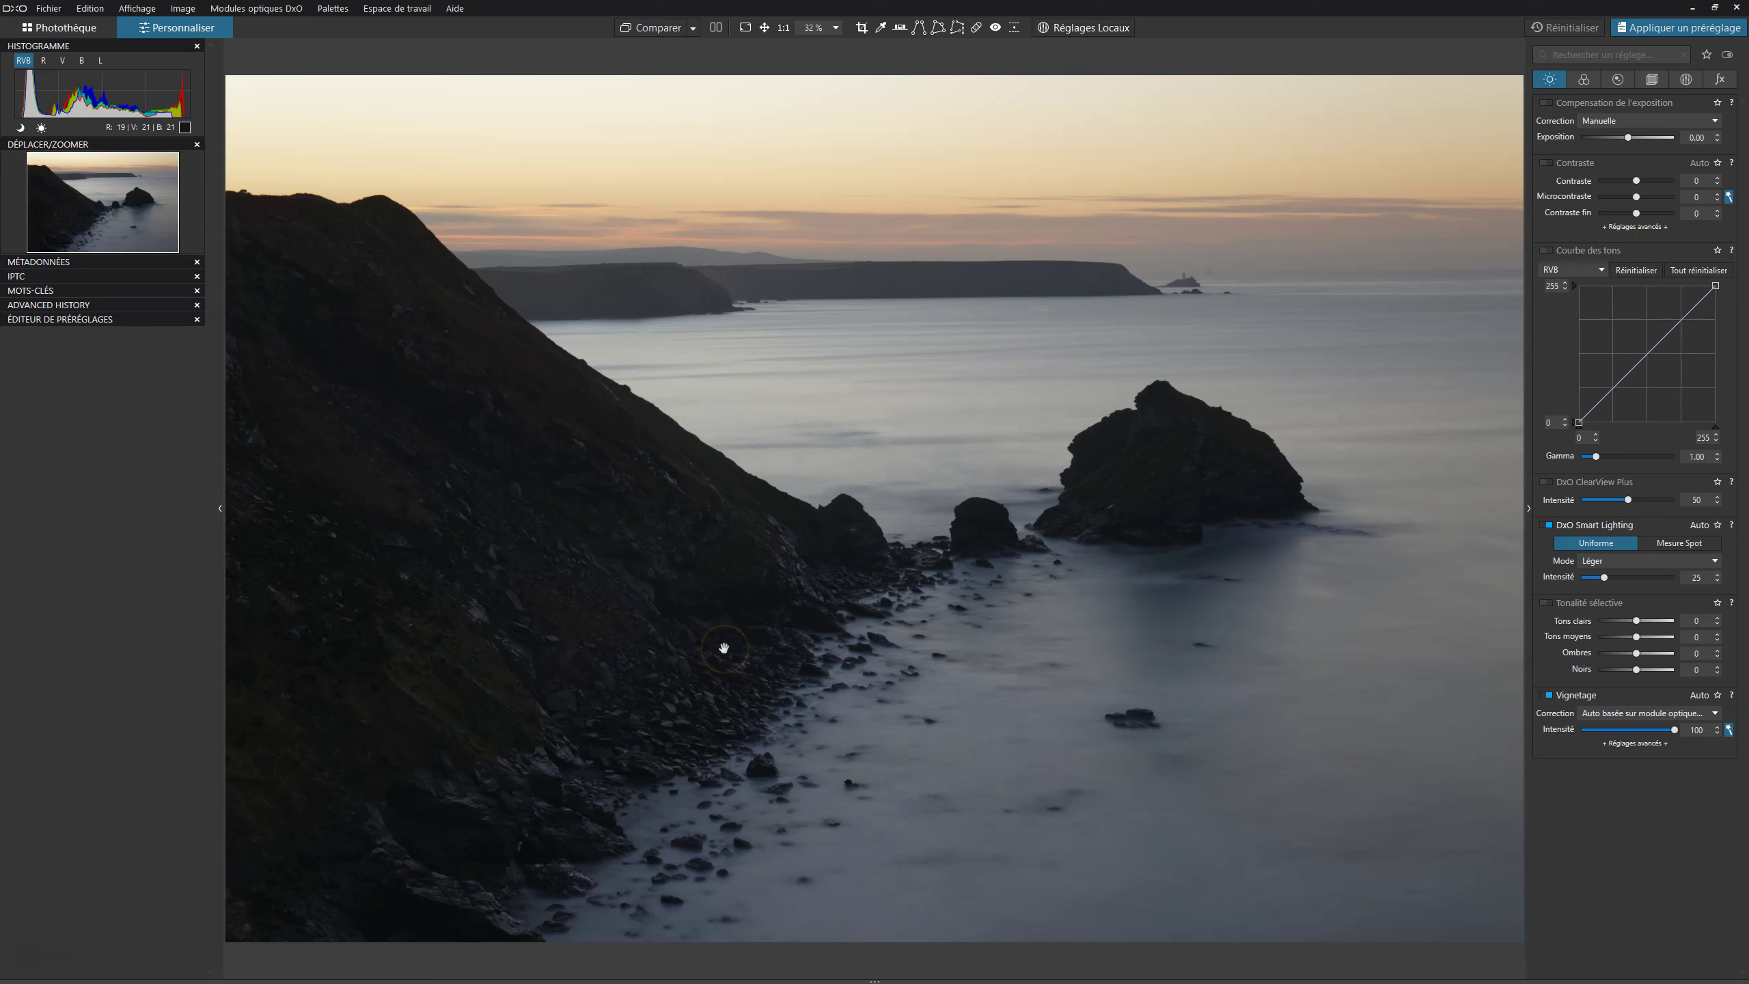
Compare the seascape with its uncorrected version and return to the corrected image
{"action": "left_click", "coordinate": [646, 30]}
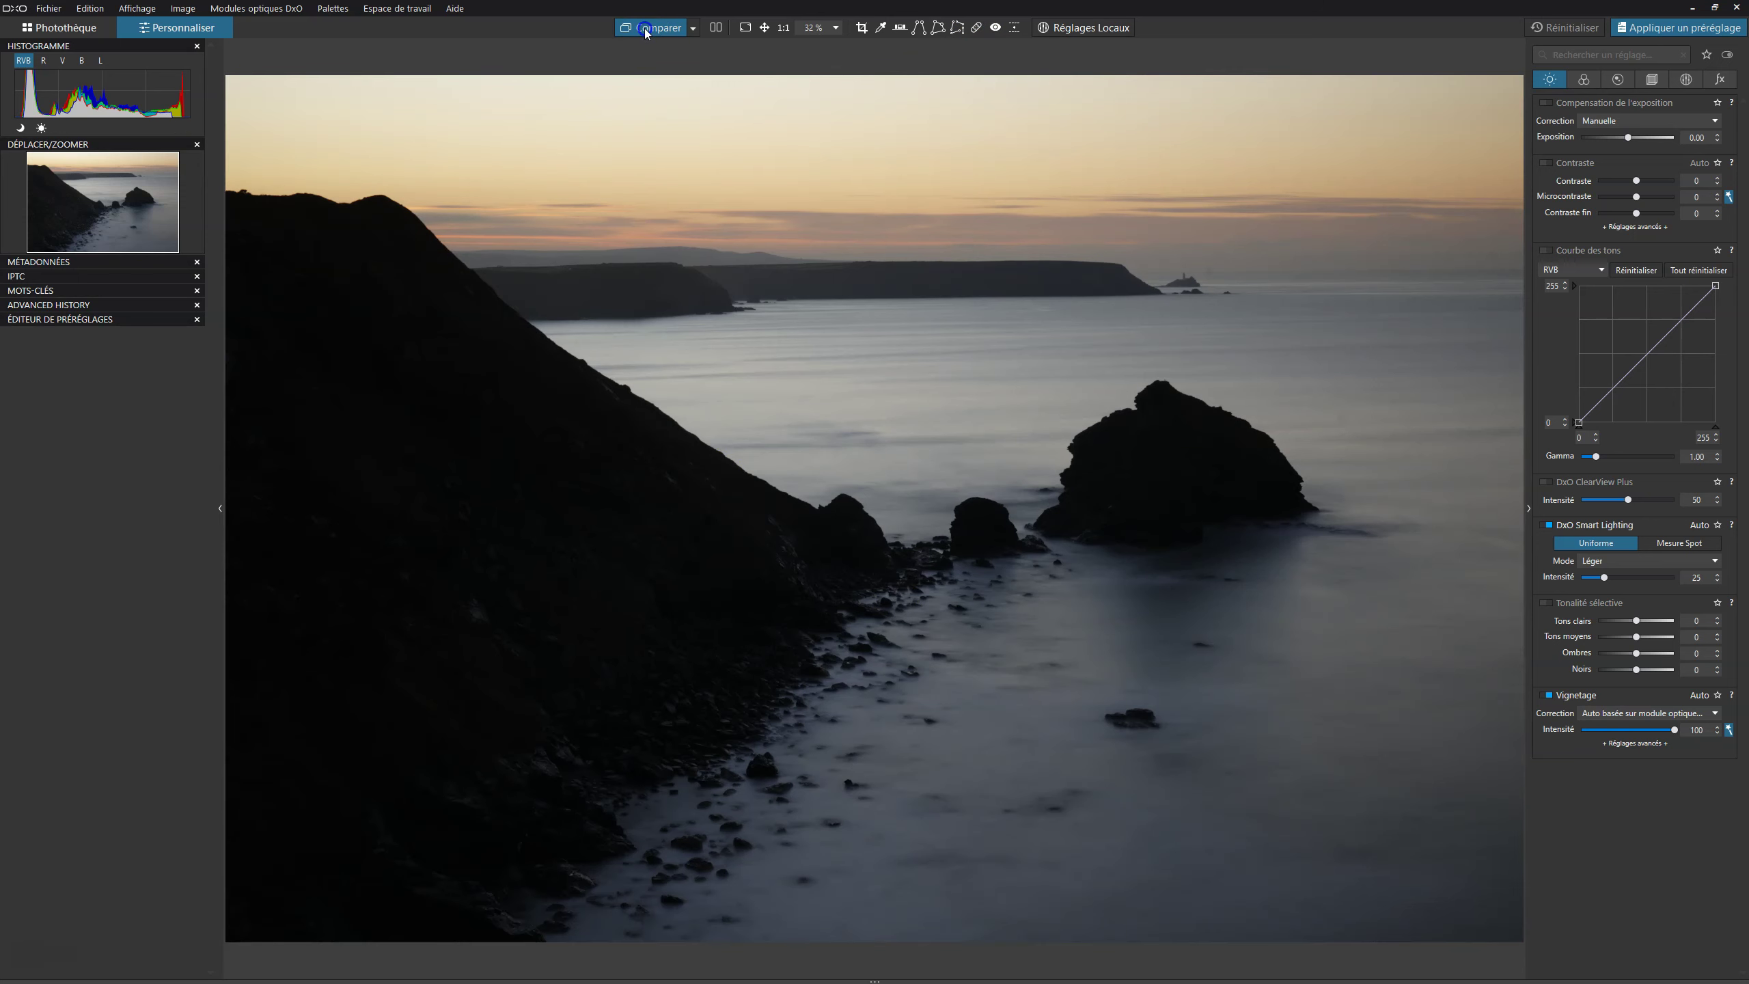
{"action": "left_click", "coordinate": [645, 30]}
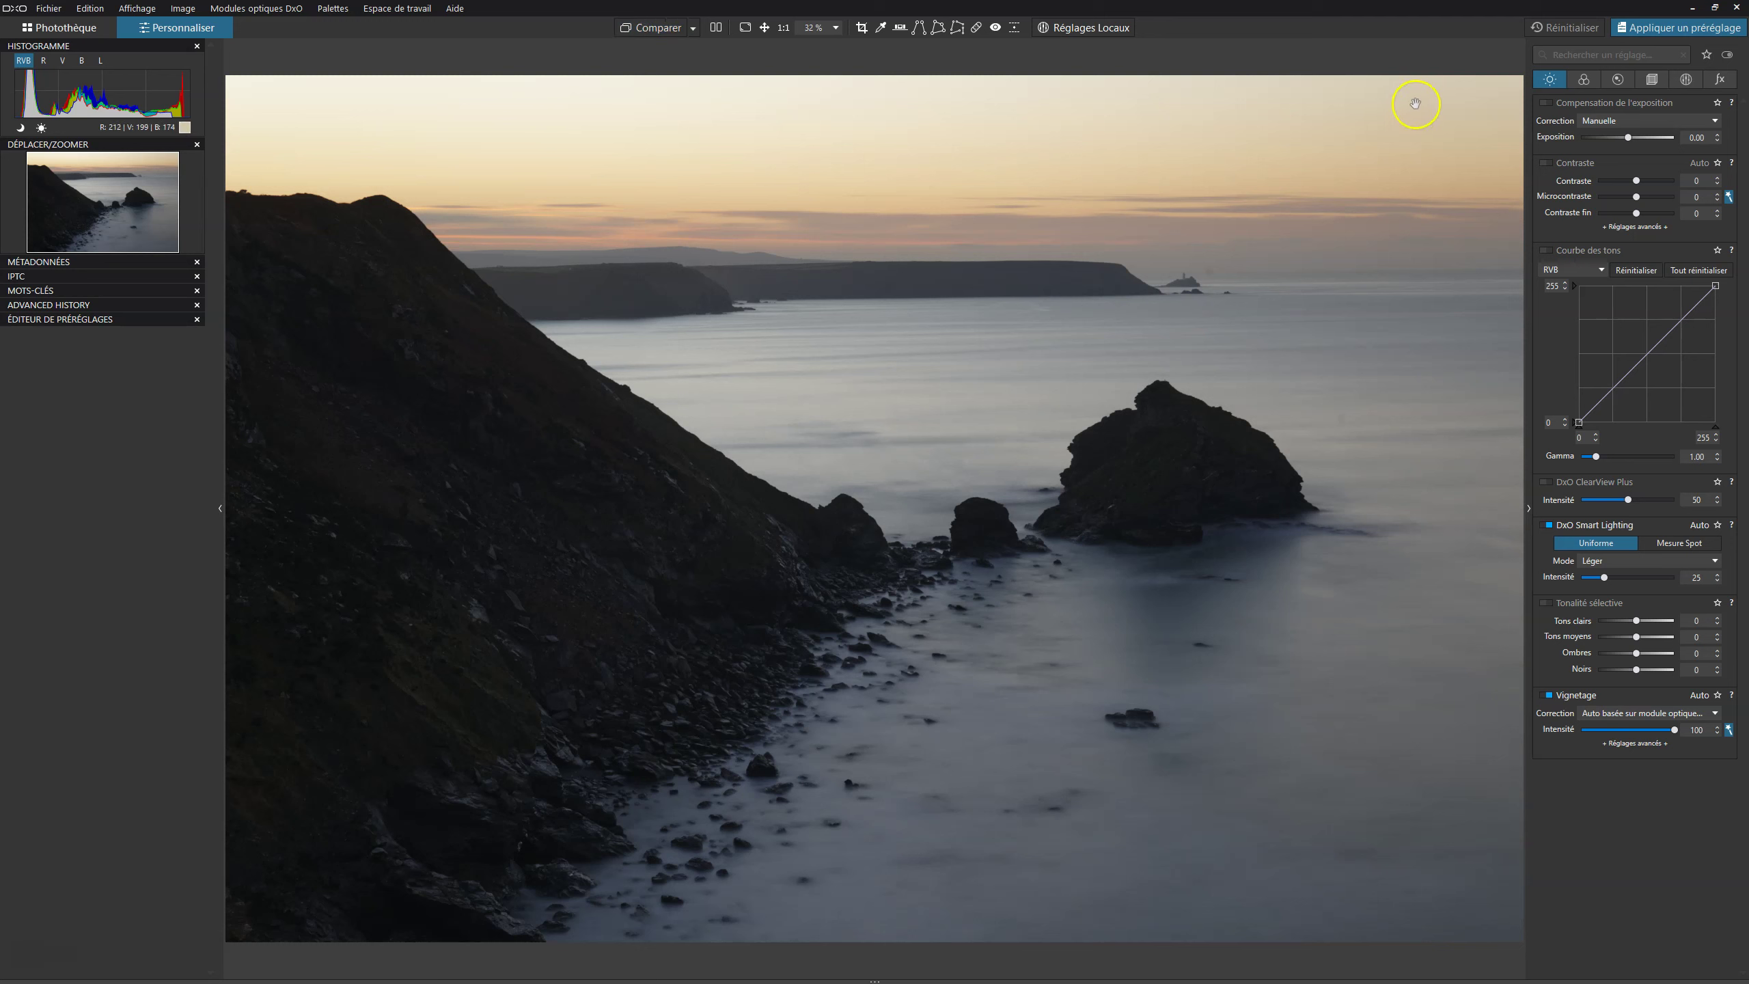
Set the RAW white balance by sampling the sea just below the distant headland
{"action": "left_click", "coordinate": [1583, 81]}
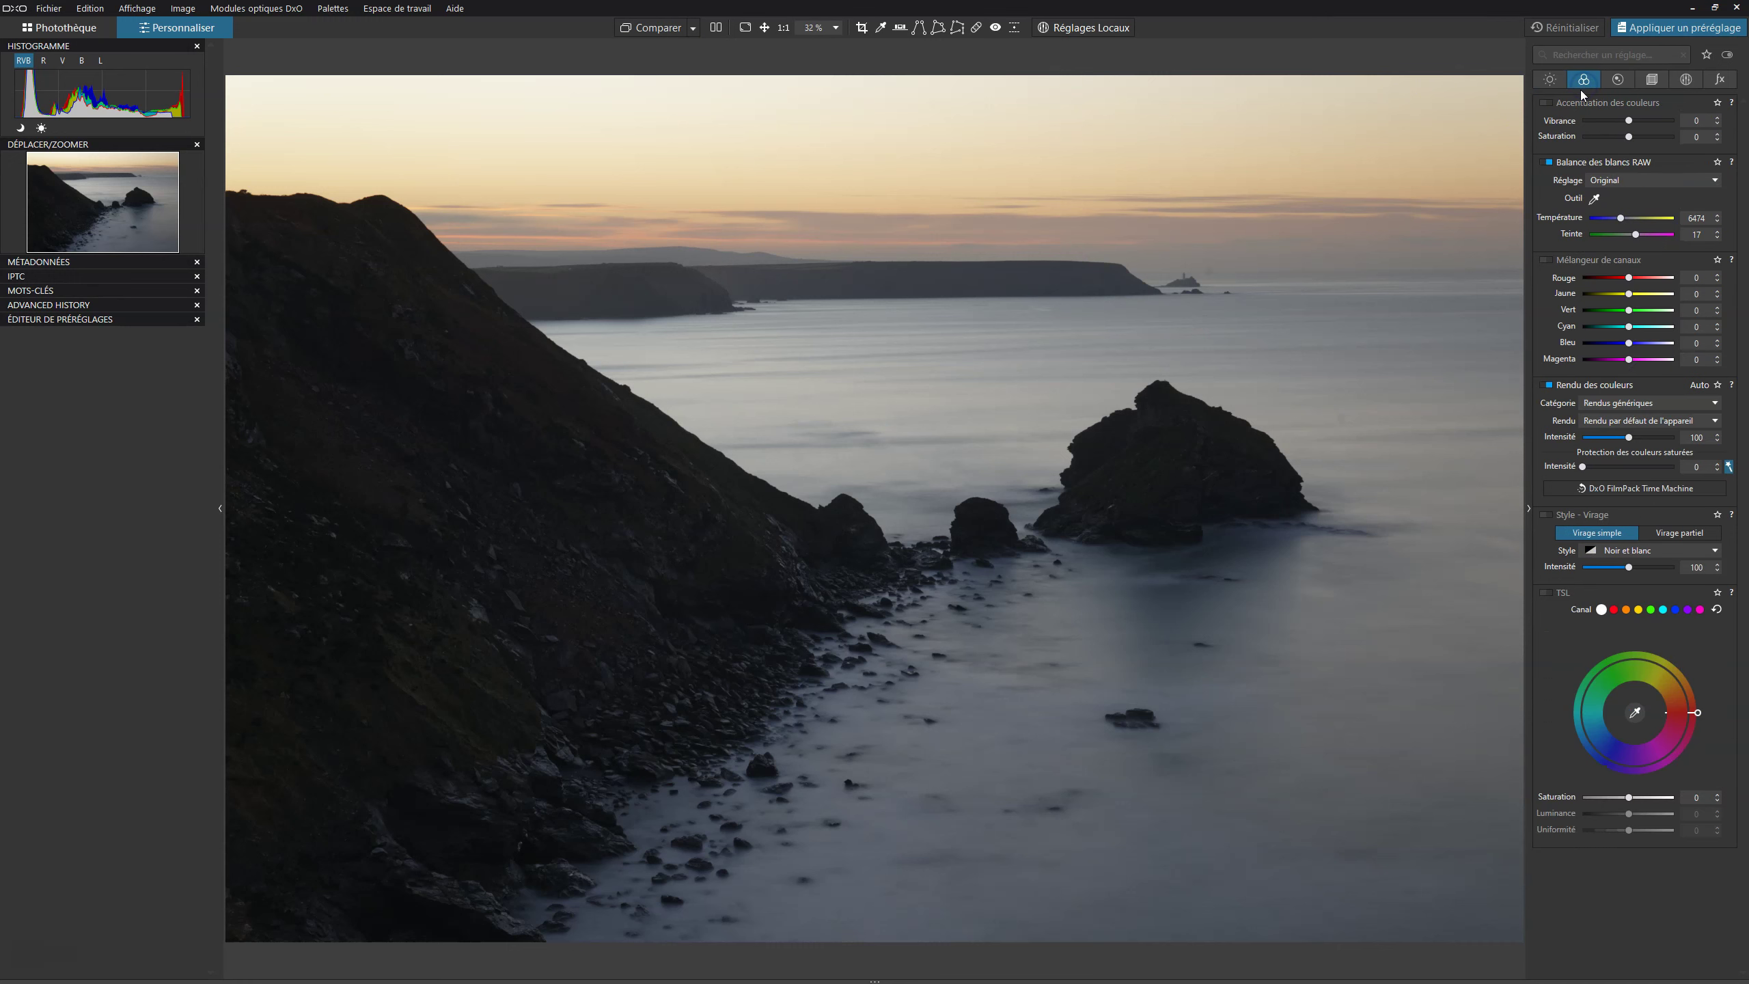
{"action": "left_click", "coordinate": [1594, 199]}
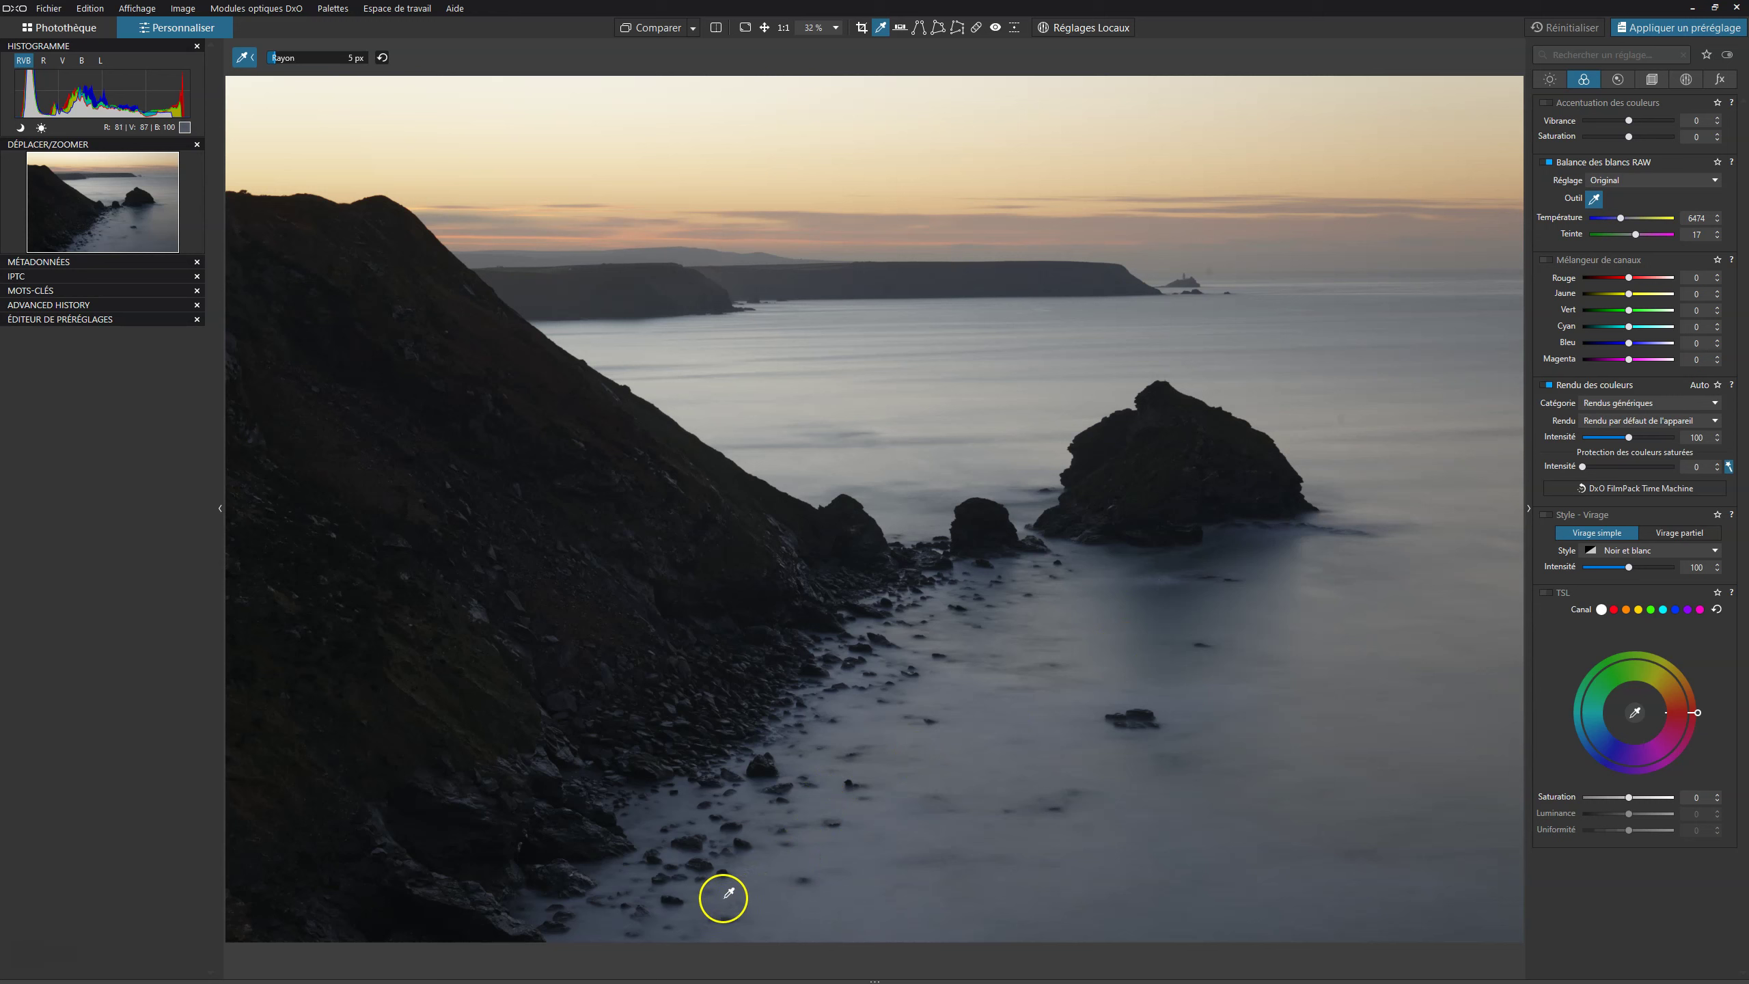
{"action": "left_click", "coordinate": [845, 397]}
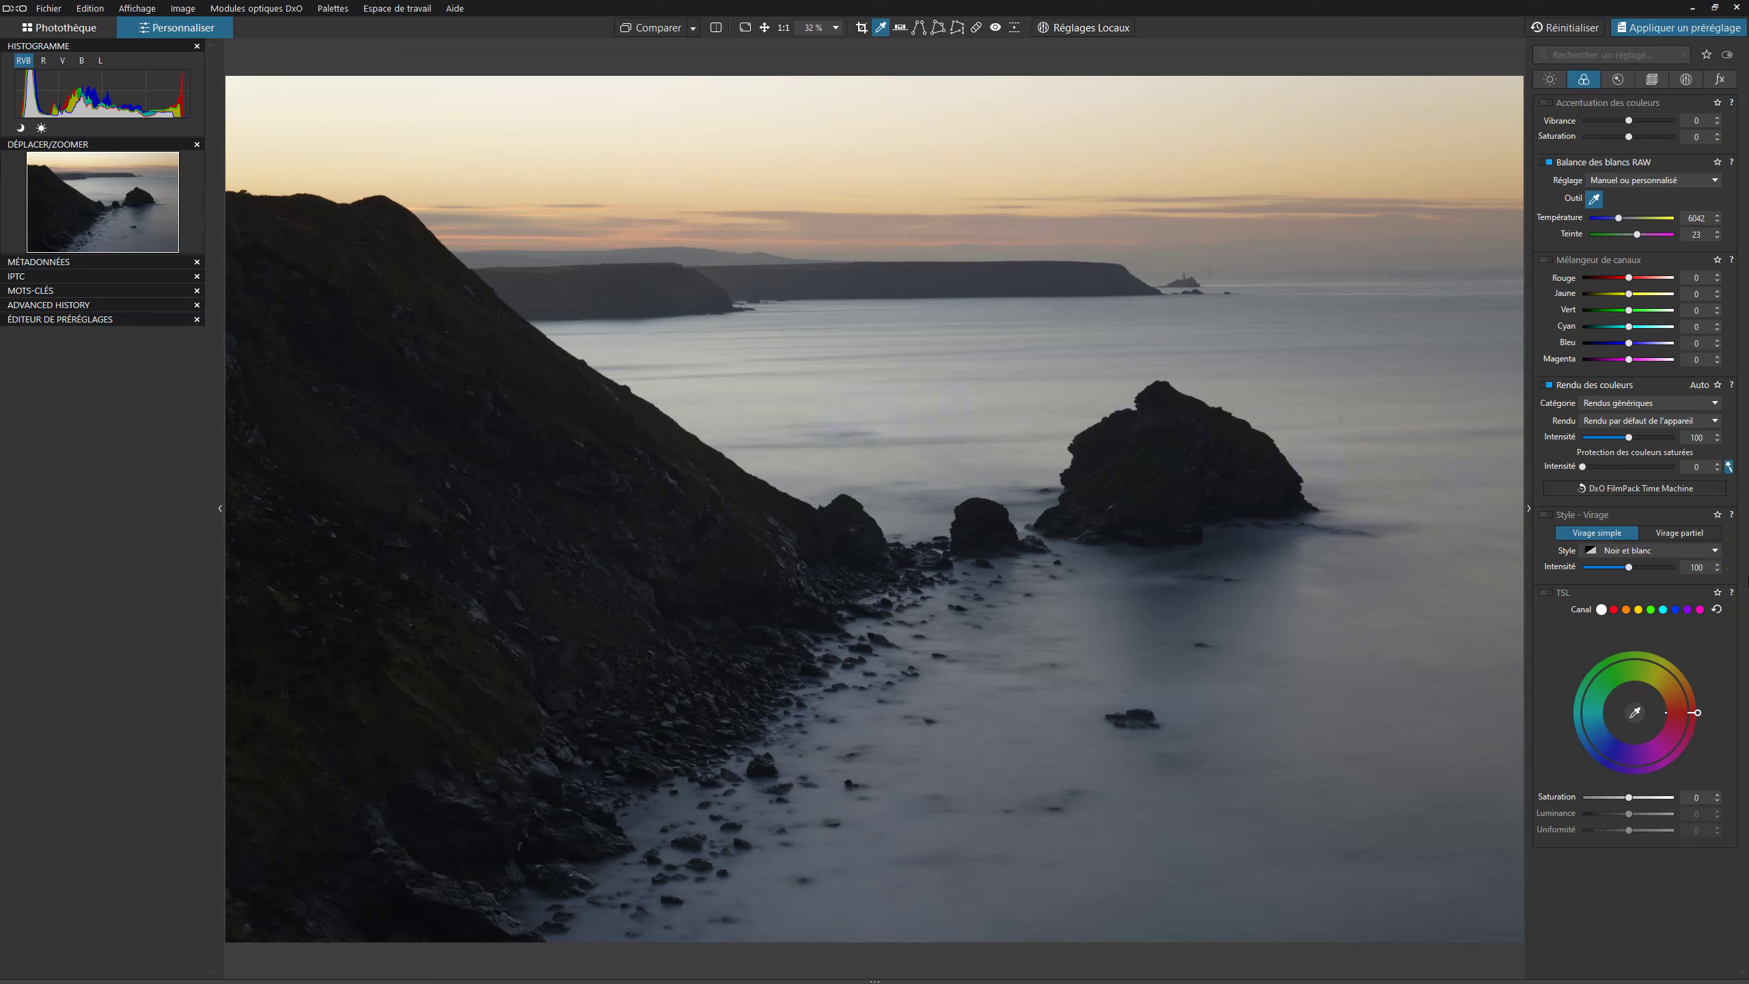
{"action": "left_click", "coordinate": [1594, 199]}
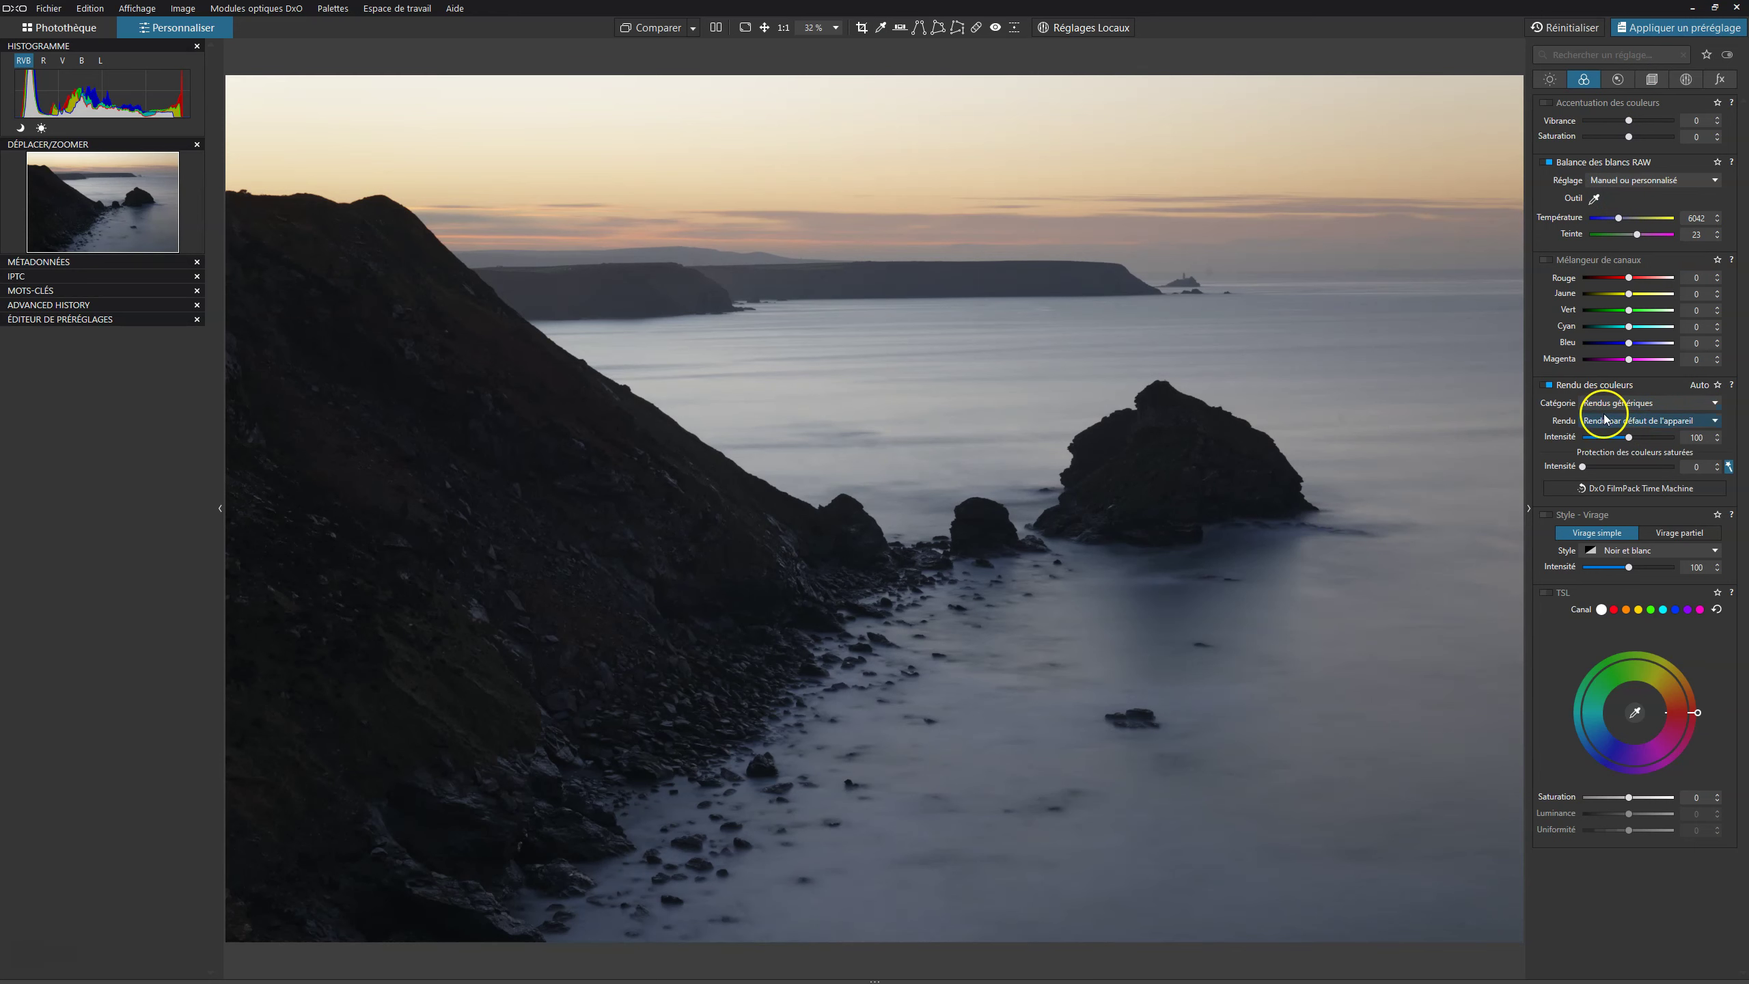
Set the colour rendering to "Couleur neutre, tonalité neutre v2"
{"action": "left_click", "coordinate": [1663, 421]}
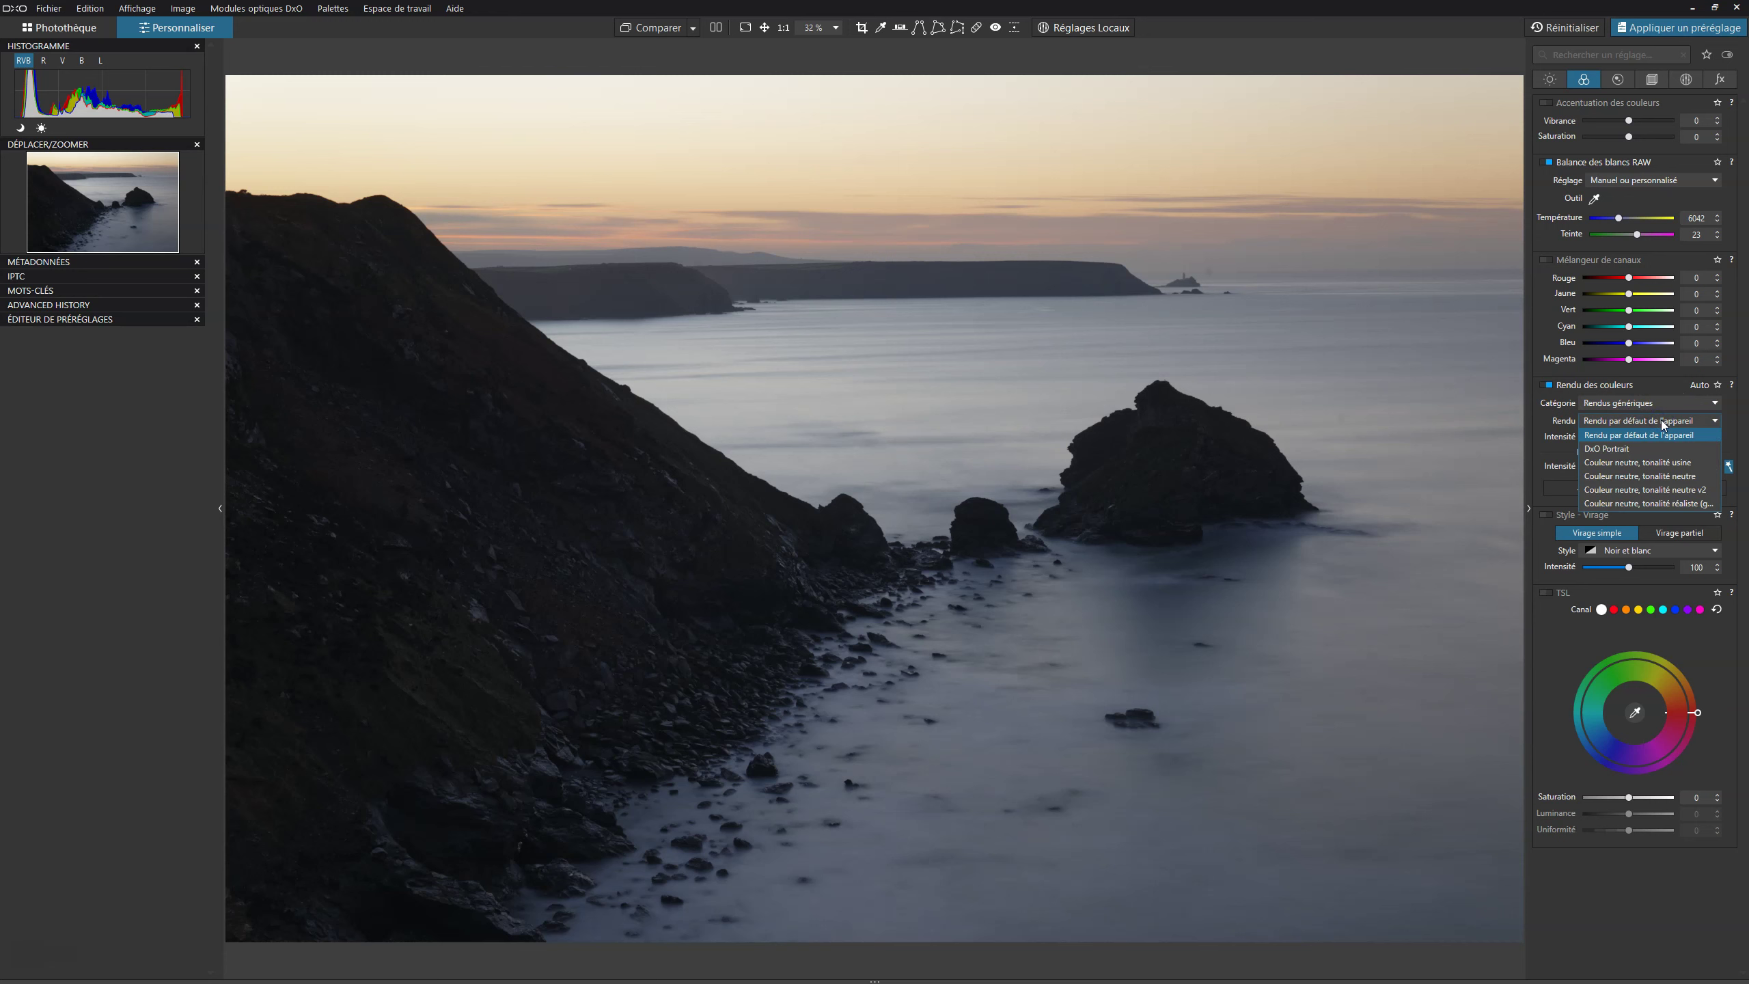
{"action": "left_click", "coordinate": [1659, 491]}
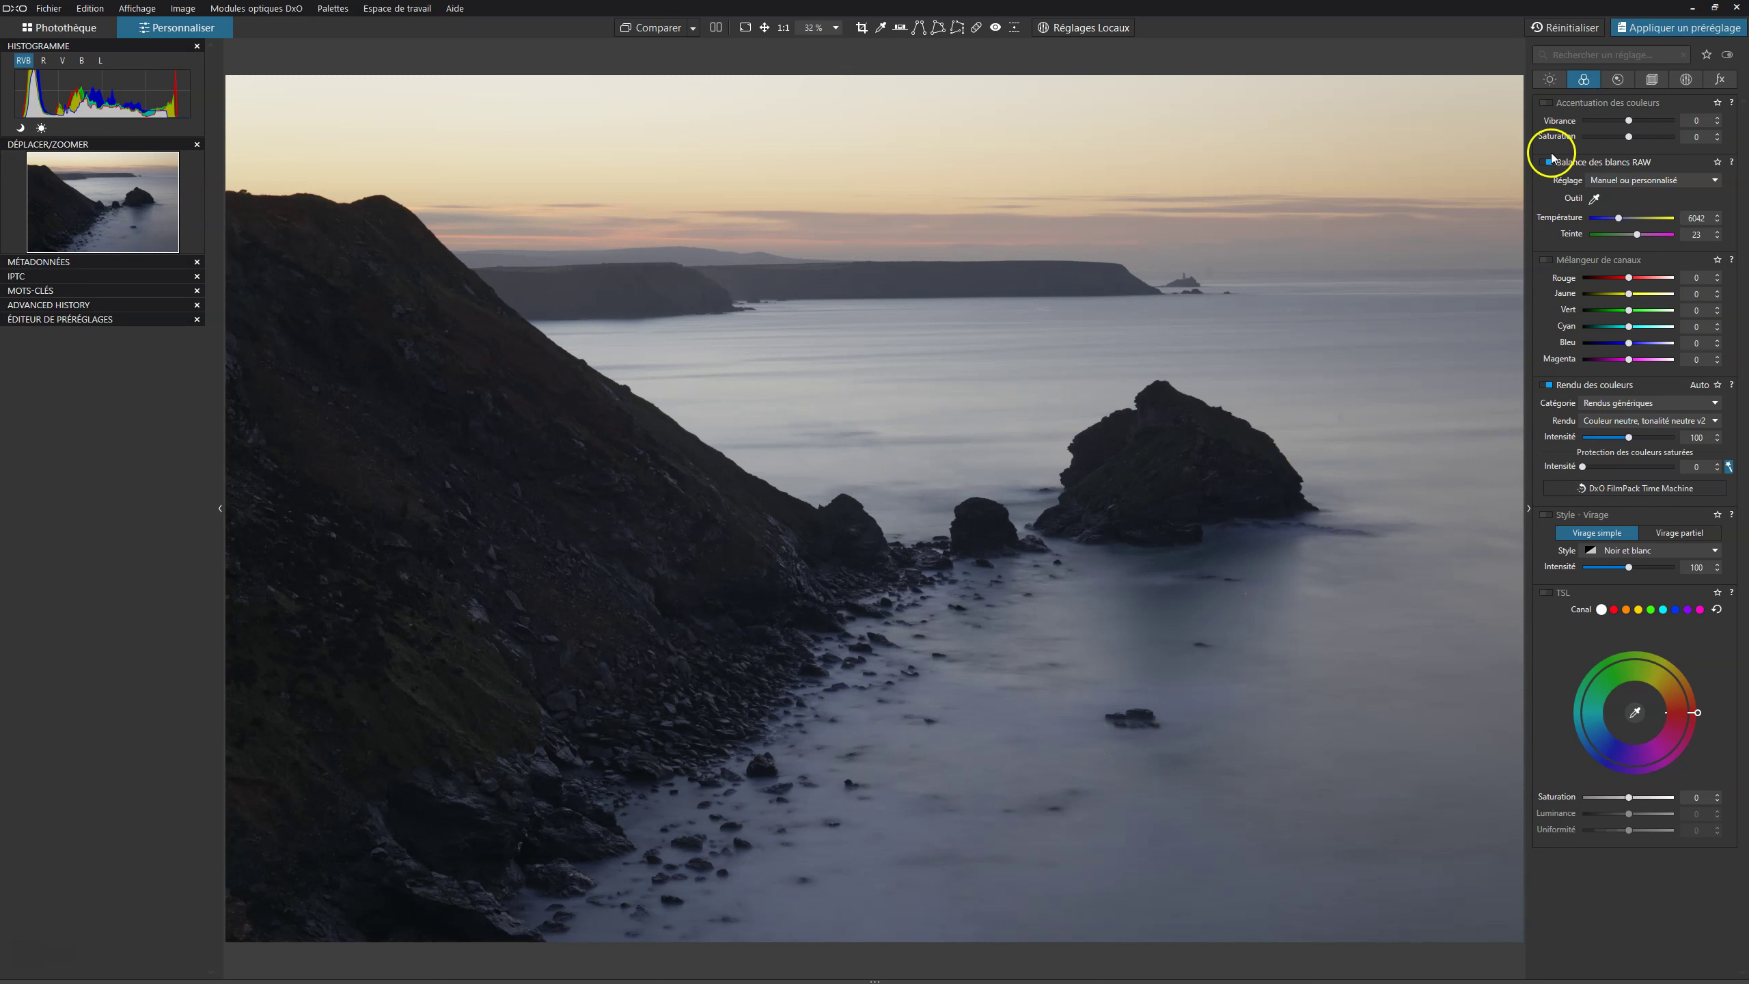
Set the DxO Smart Lighting intensity to 38 and the selective-tone shadows (Ombres) to 13
{"action": "left_click", "coordinate": [1549, 79]}
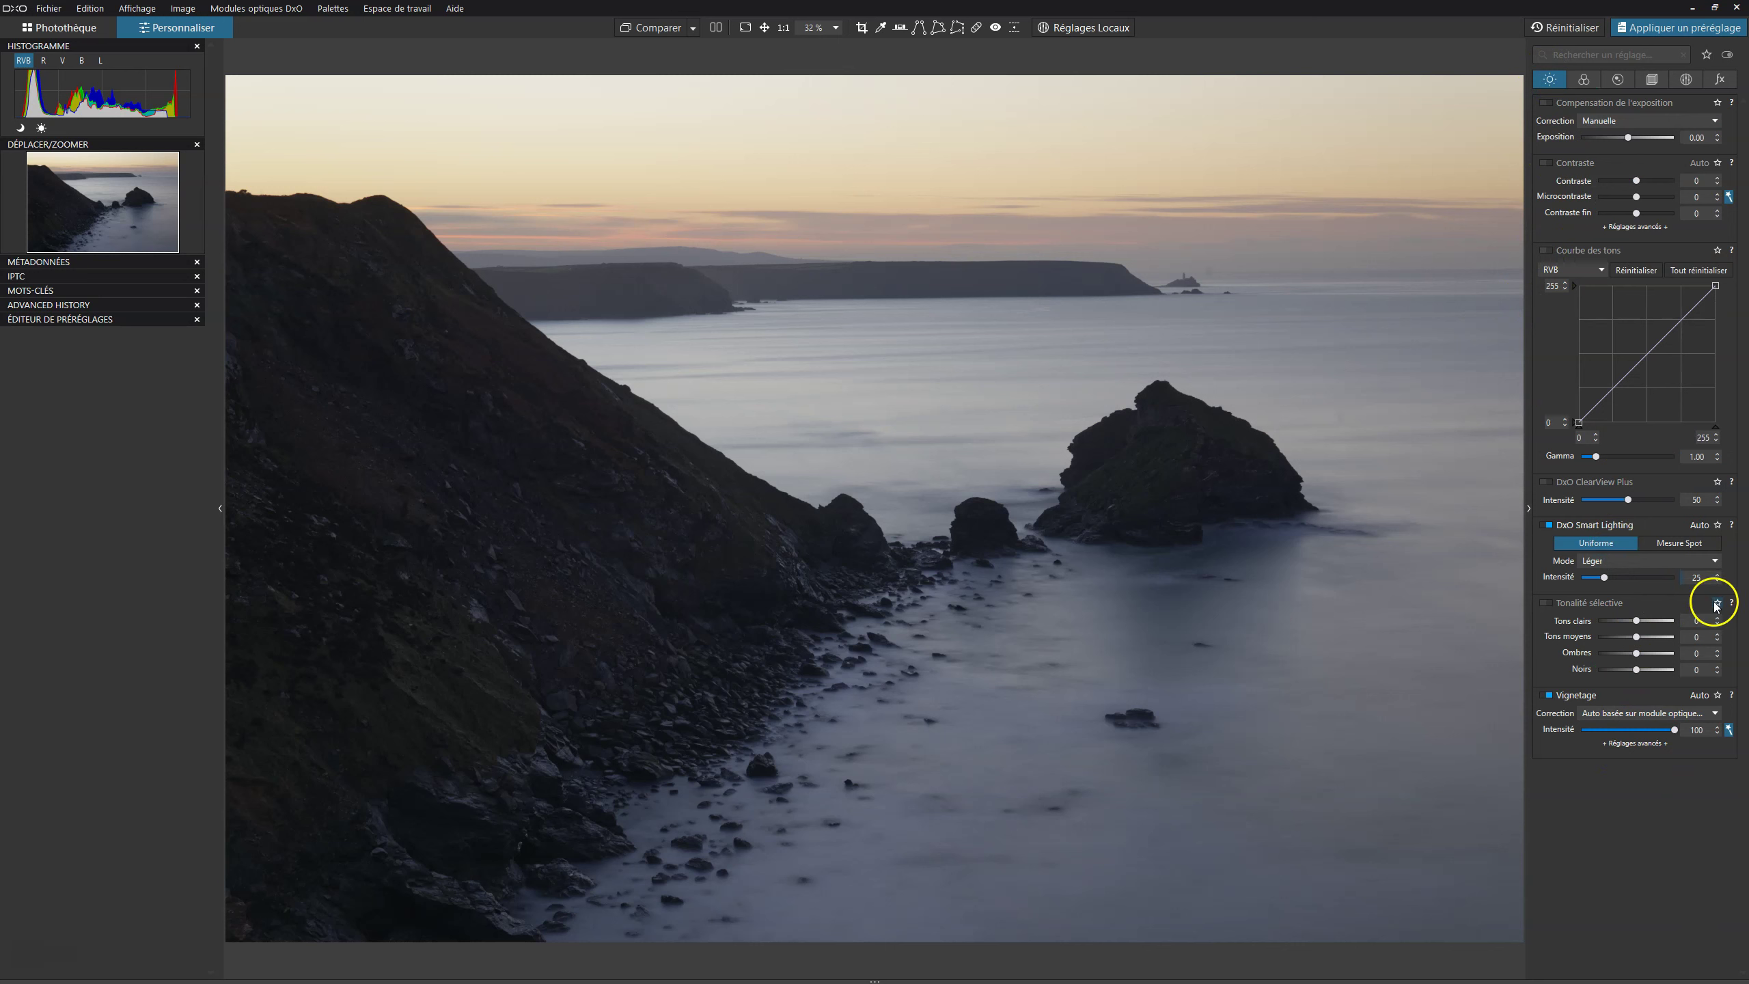
{"action": "left_click", "coordinate": [1656, 561]}
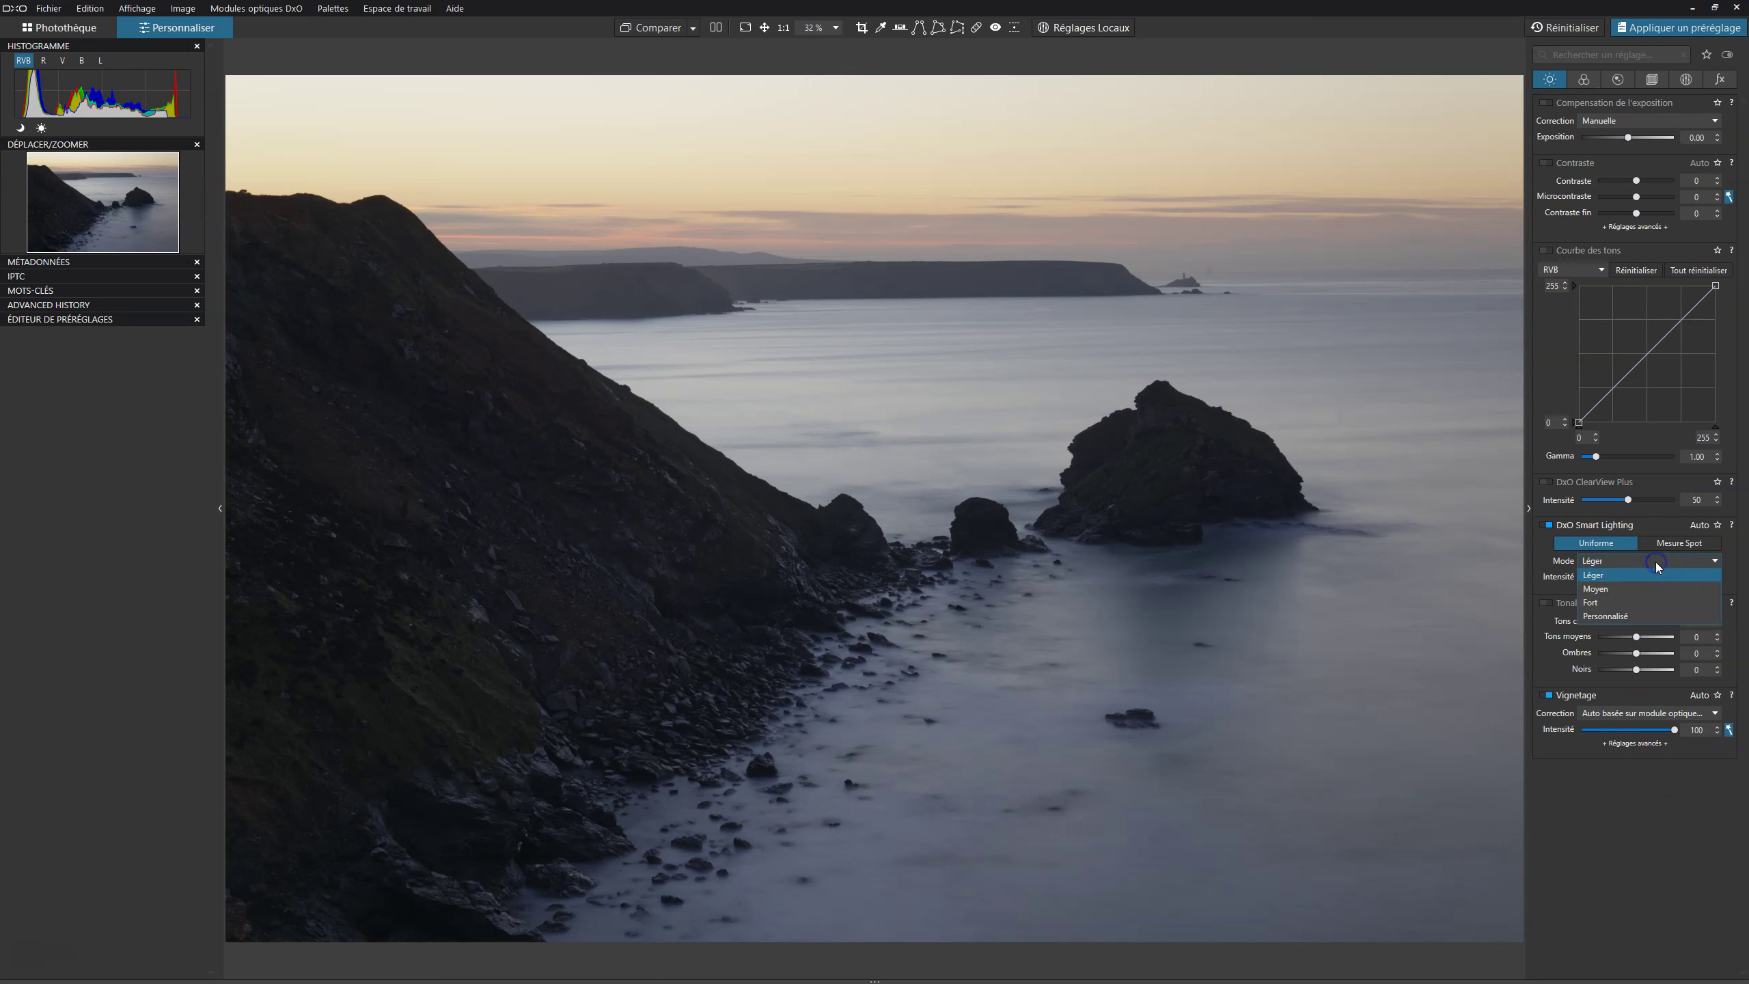
{"action": "left_click", "coordinate": [1656, 562]}
{"action": "left_click", "coordinate": [1615, 577]}
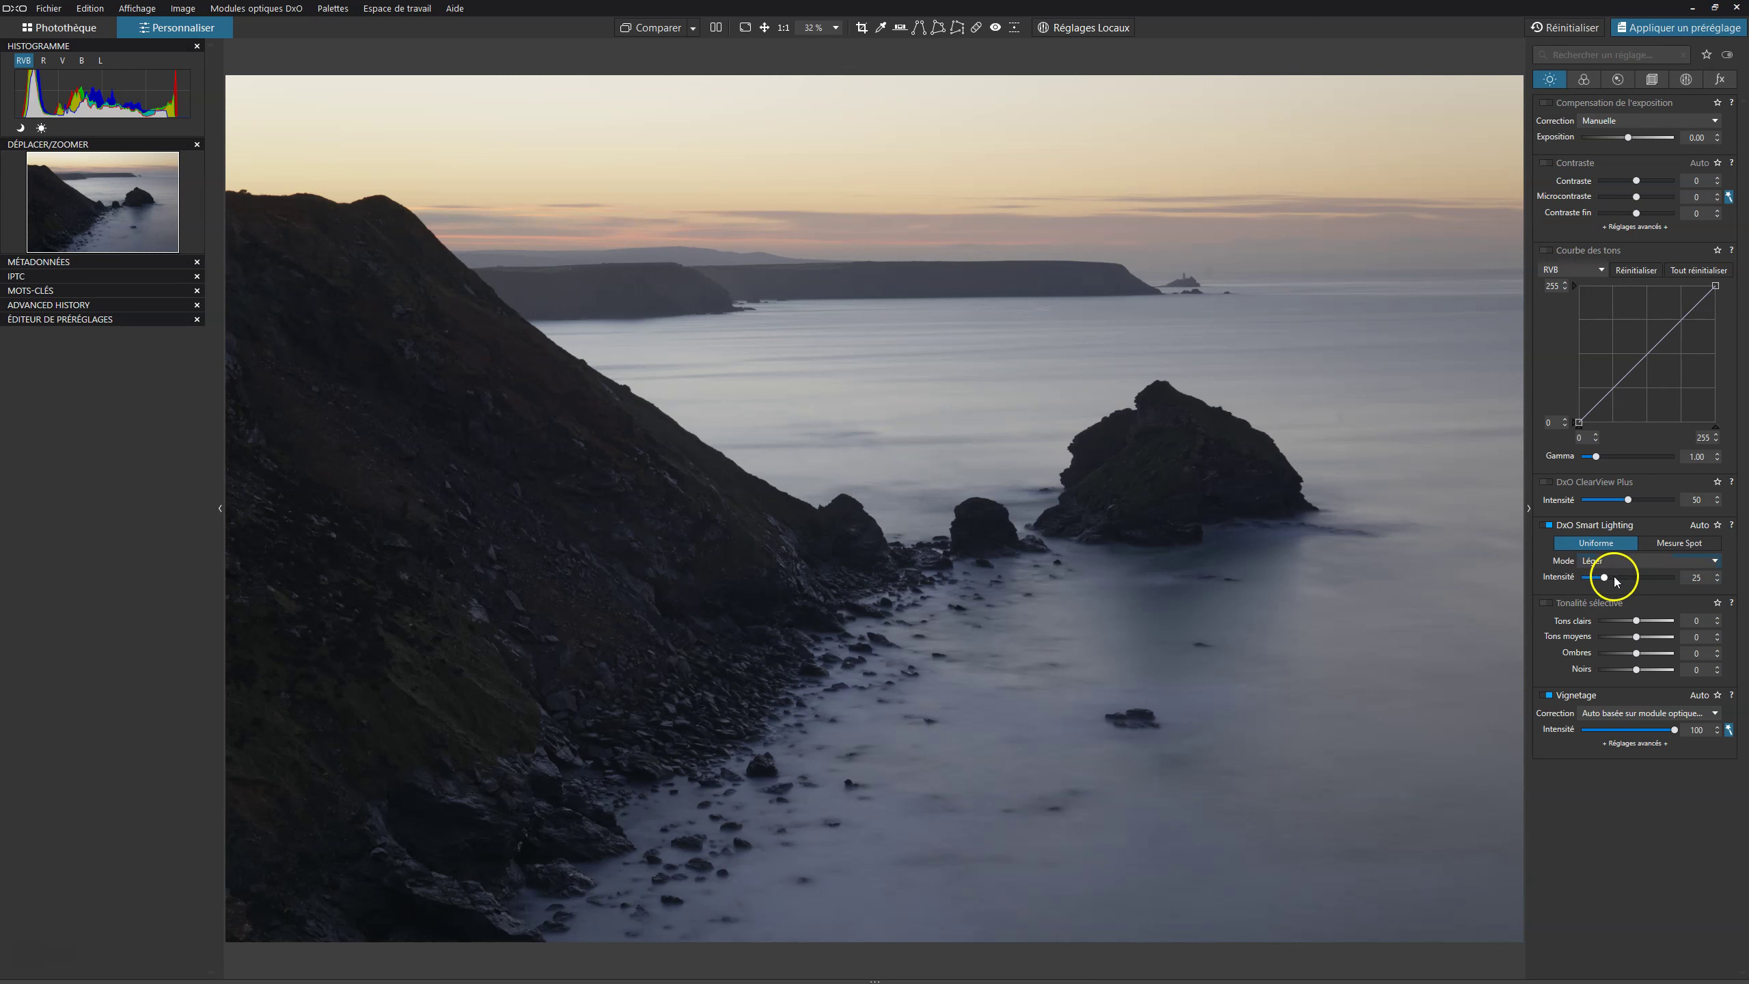
{"action": "left_click_drag", "start_coordinate": [1604, 579], "coordinate": [1617, 579]}
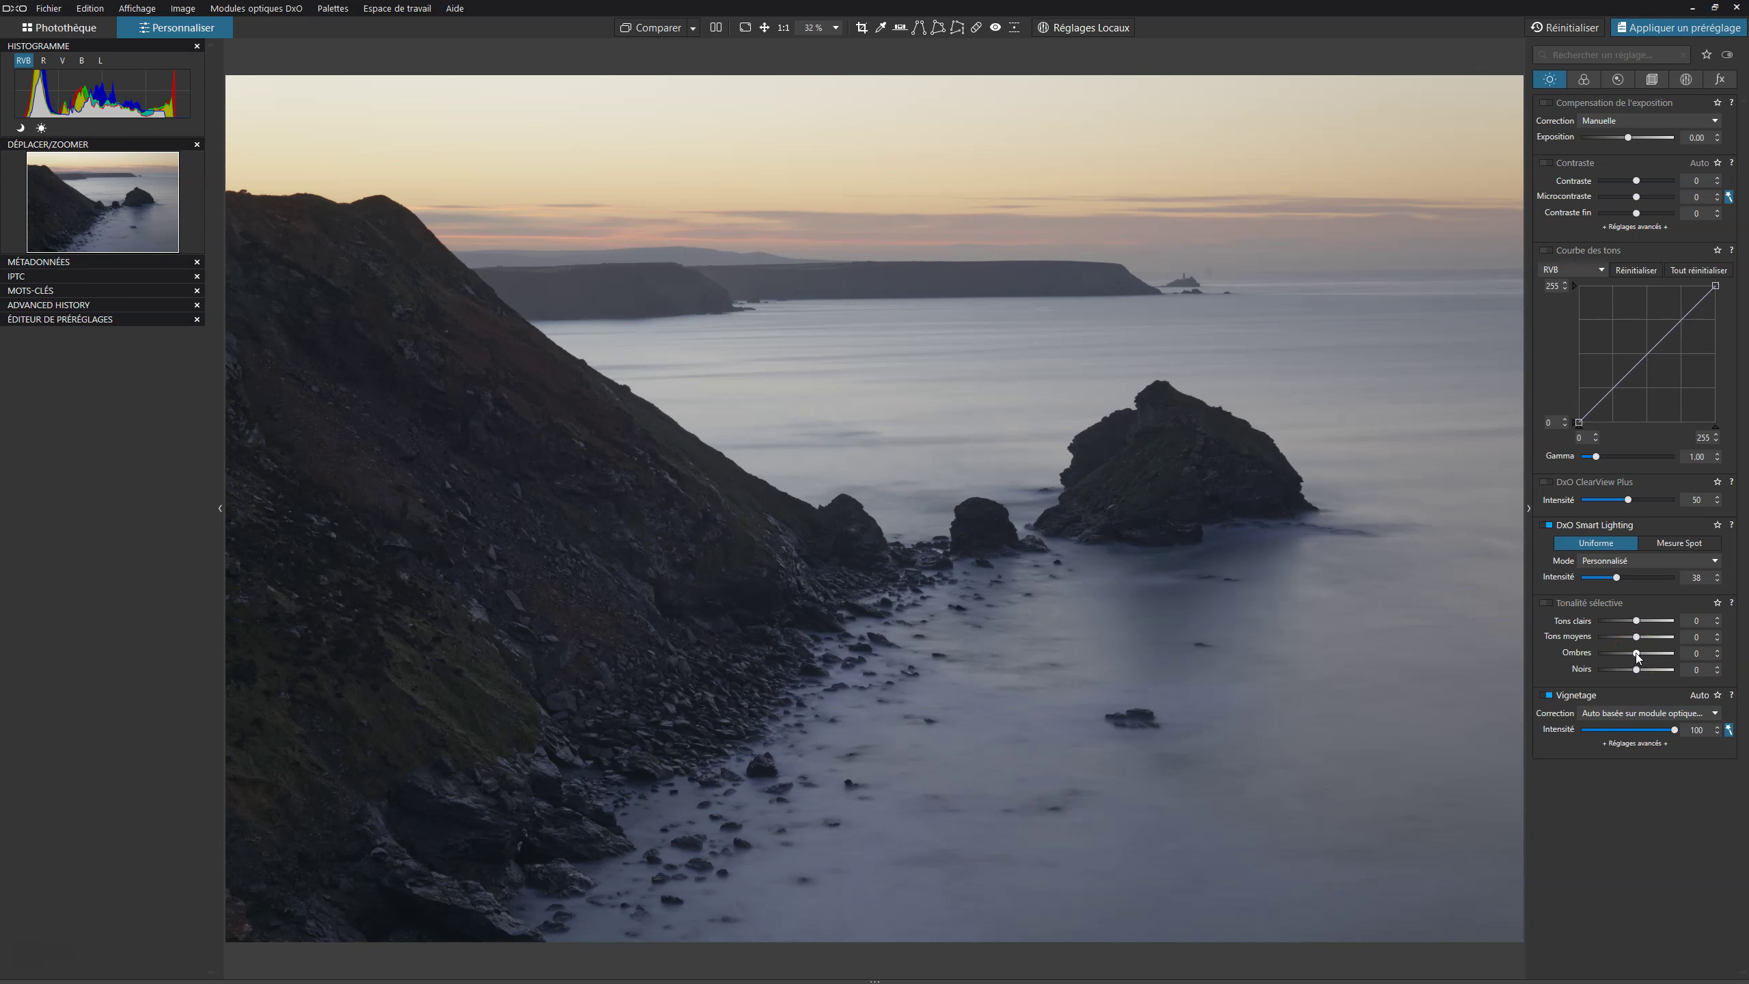
{"action": "left_click_drag", "start_coordinate": [1637, 653], "coordinate": [1645, 653]}
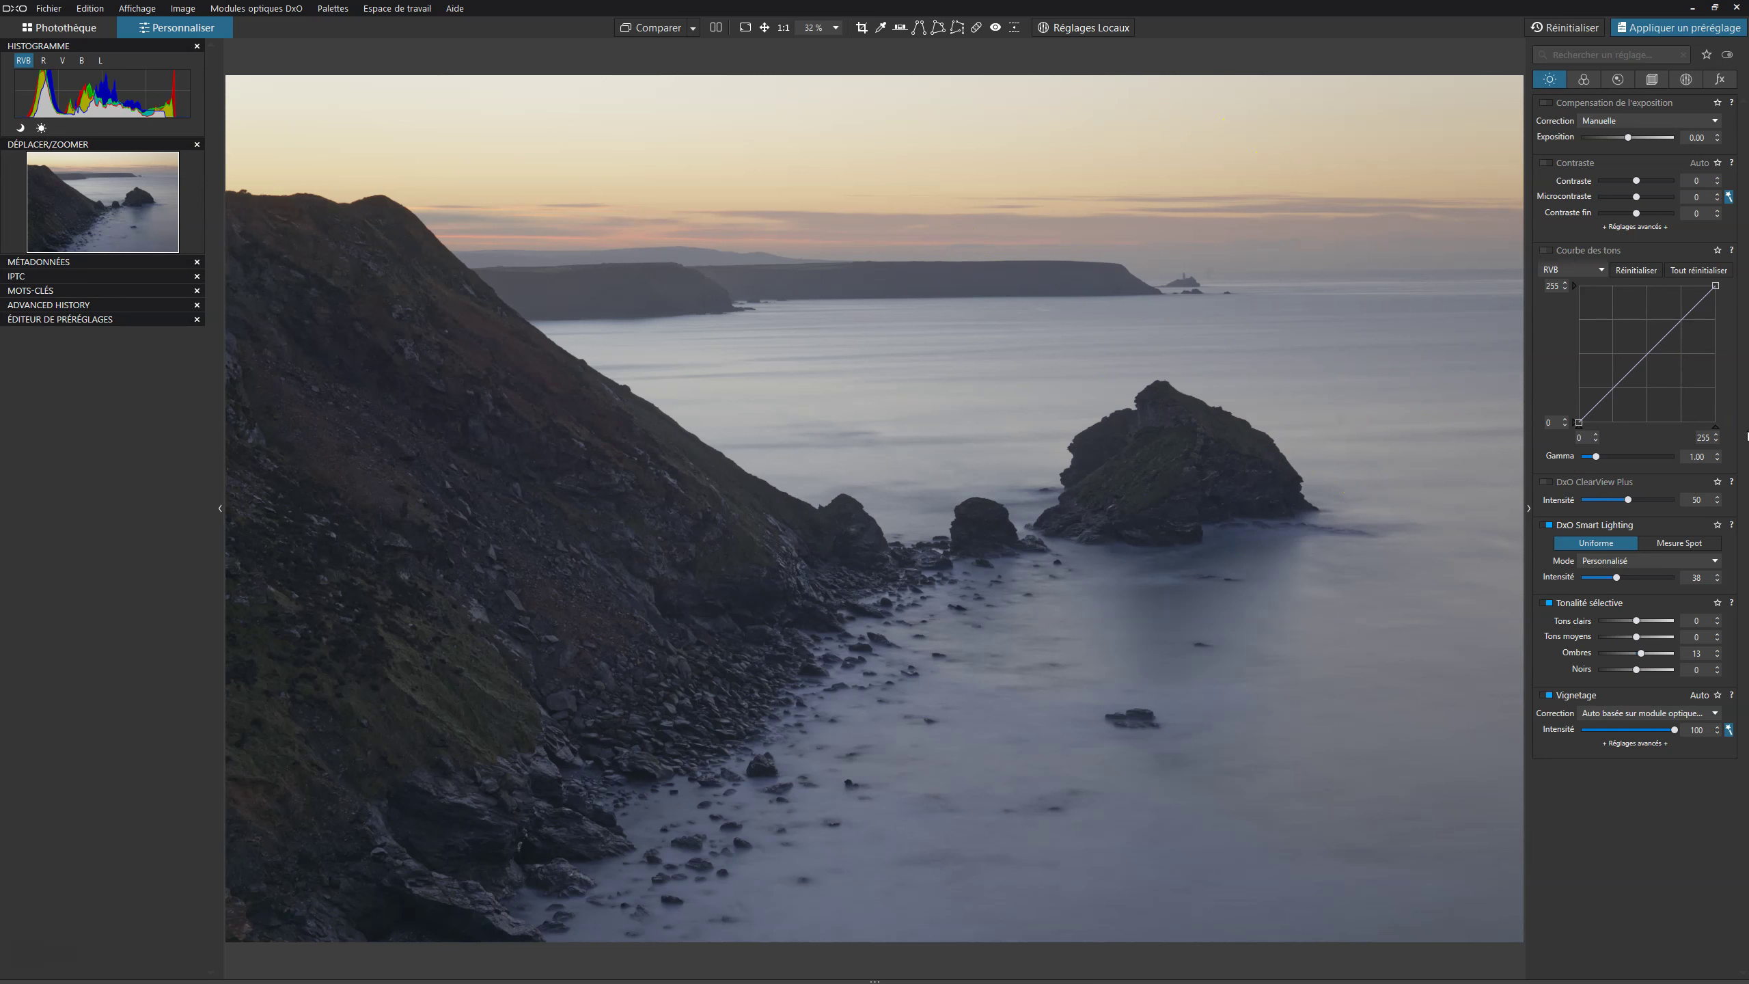
Enable DxO ClearView Plus with an intensity of 20
{"action": "left_click", "coordinate": [1547, 482]}
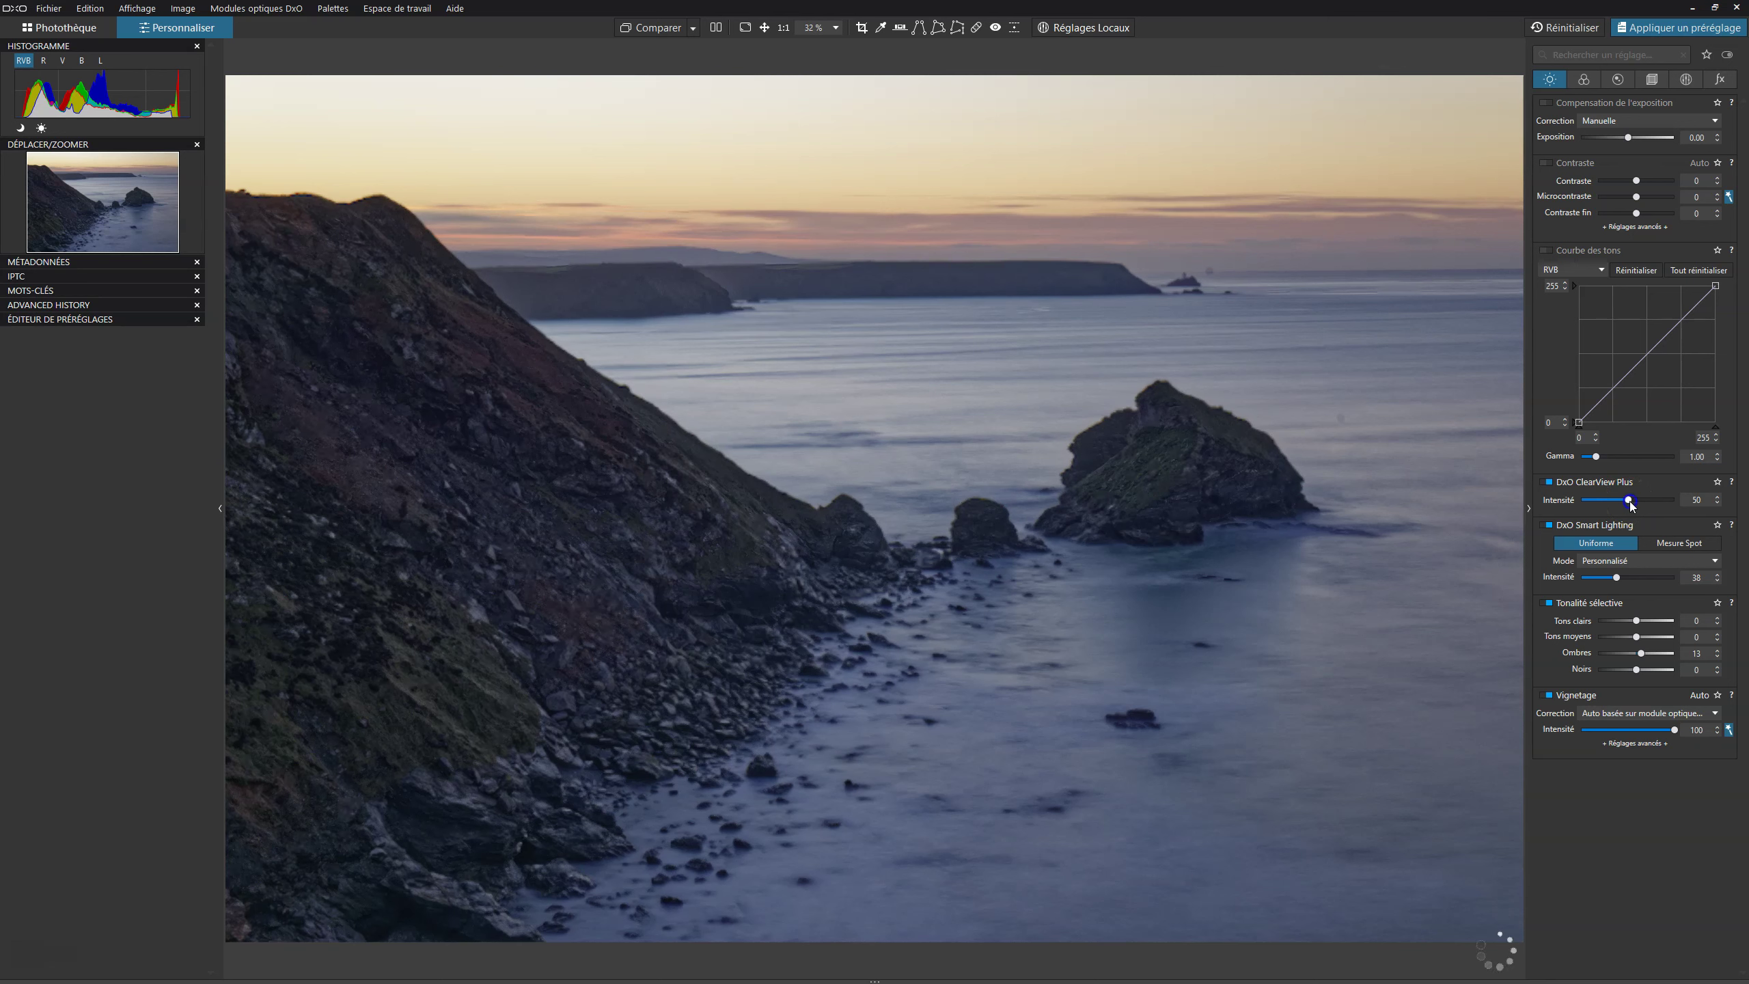
{"action": "left_click_drag", "start_coordinate": [1630, 500], "coordinate": [1596, 500]}
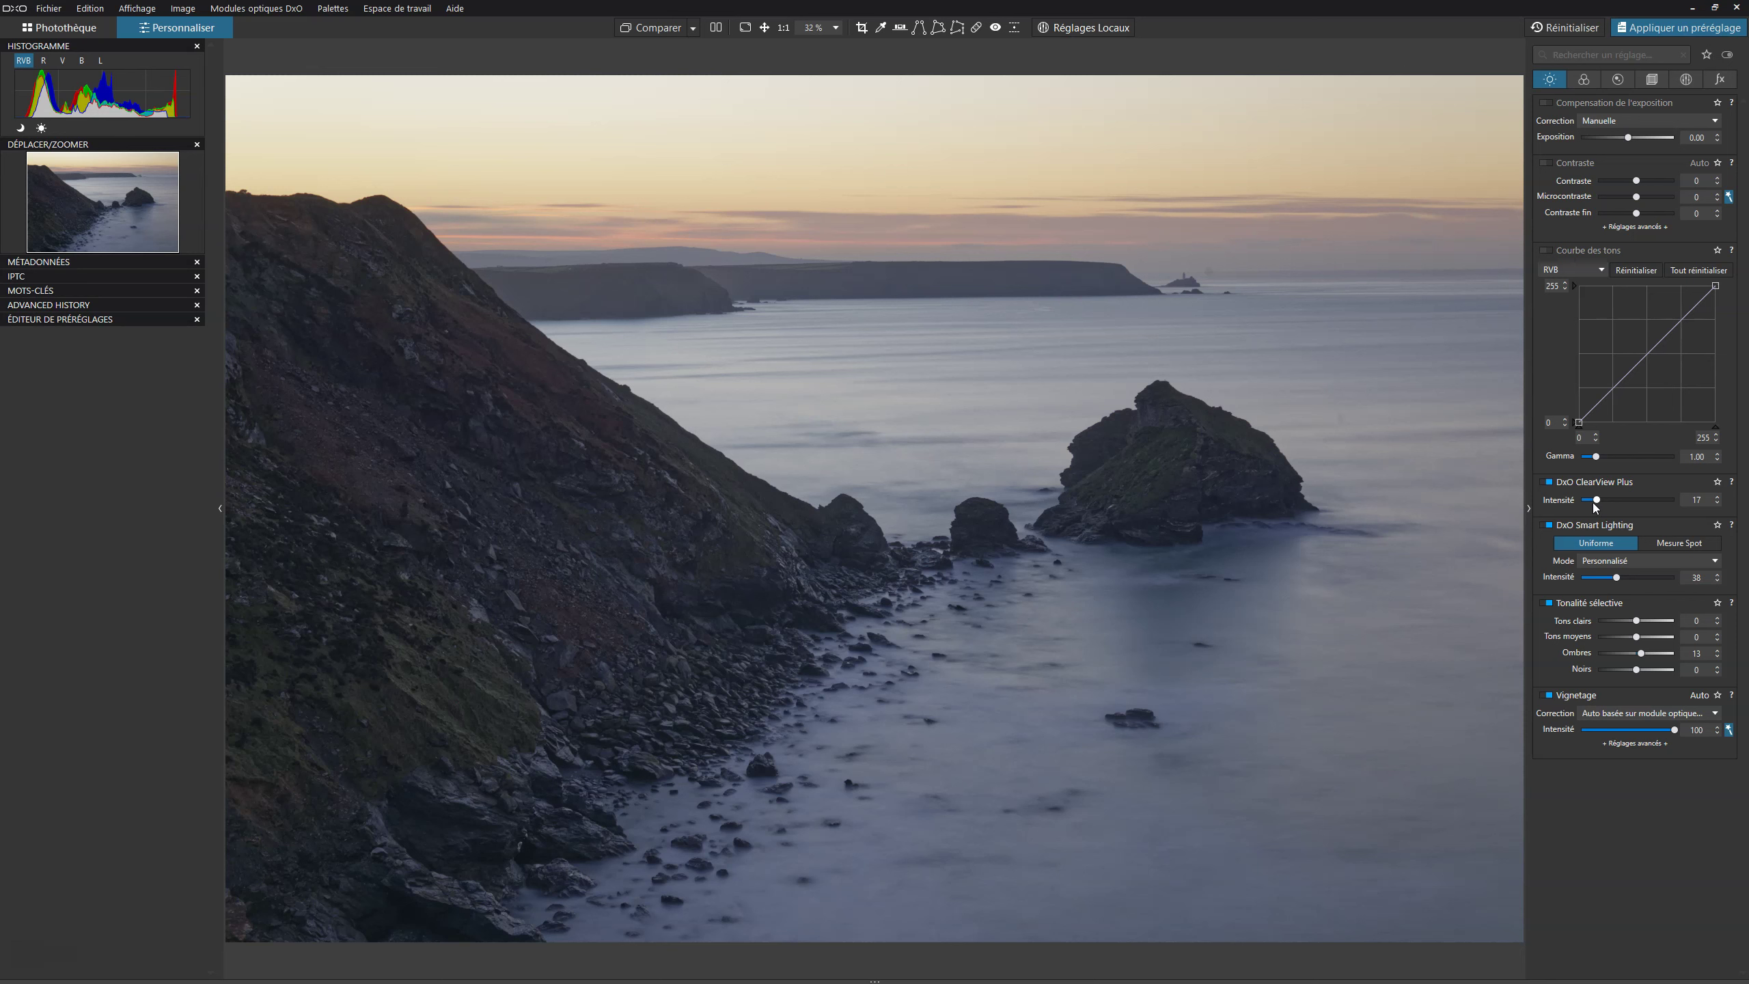
{"action": "left_click_drag", "start_coordinate": [1596, 503], "coordinate": [1600, 505]}
Compare the photo with ClearView Plus off and on, try intensity 100, and restore it to 20
{"action": "left_click", "coordinate": [1548, 482]}
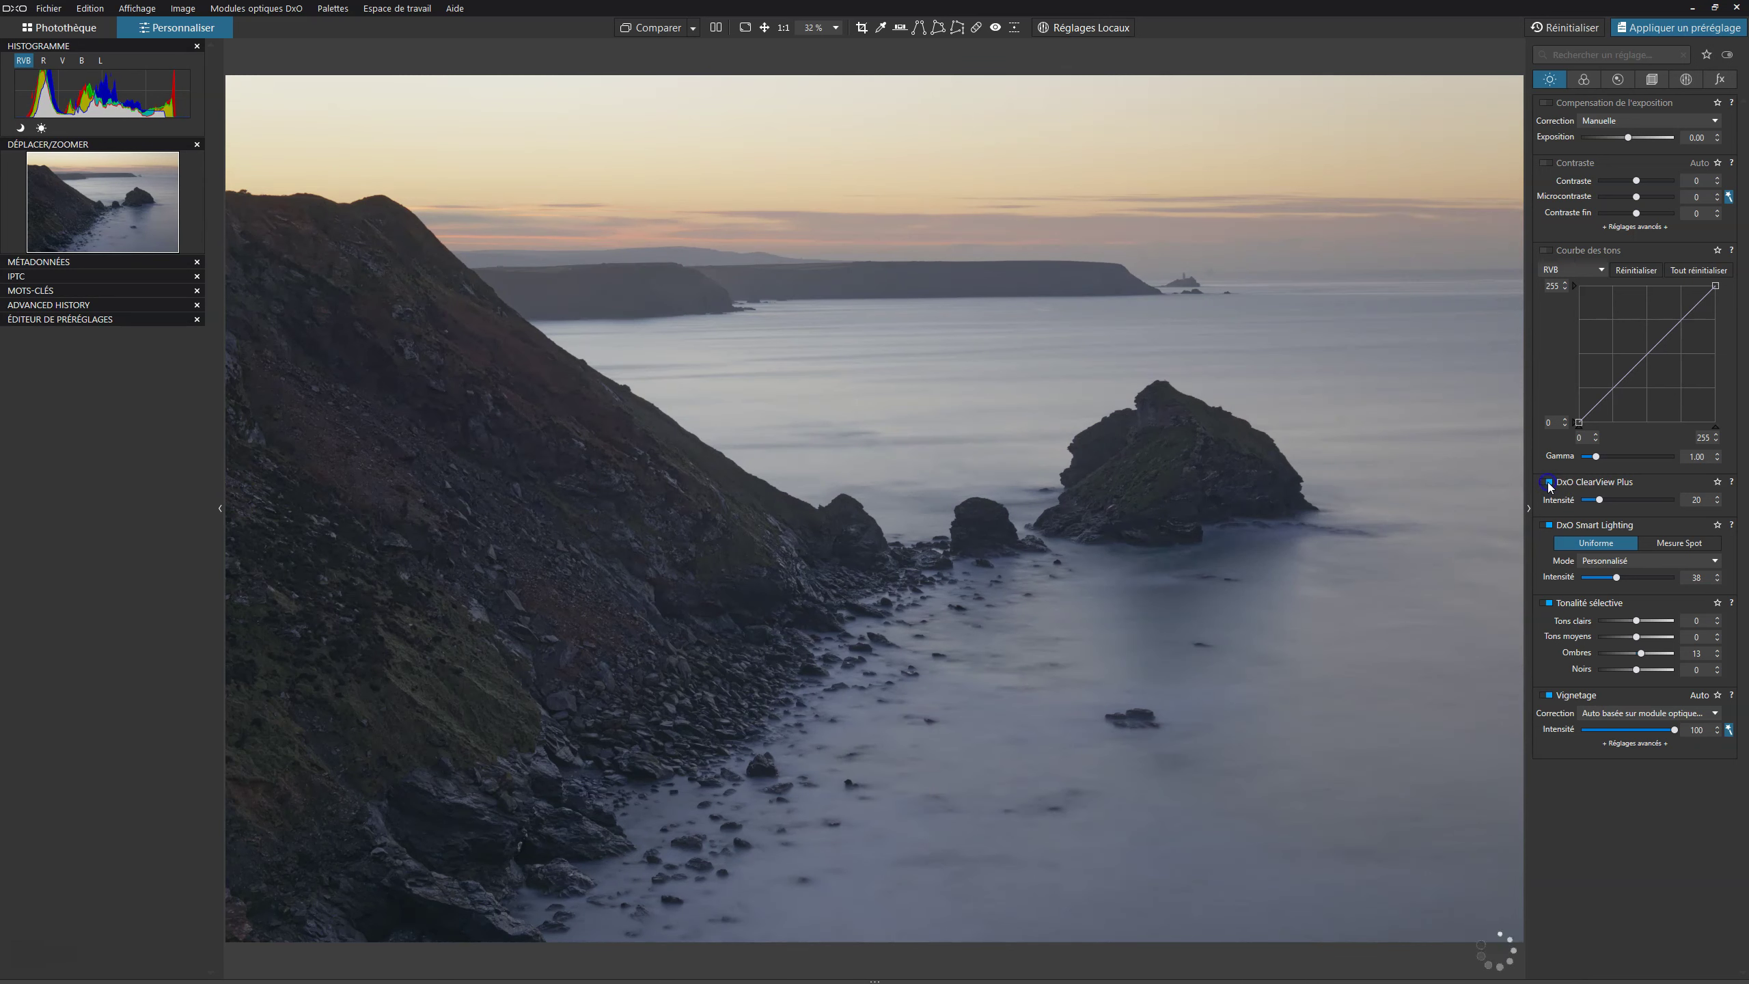
{"action": "left_click", "coordinate": [1548, 482]}
{"action": "left_click", "coordinate": [1548, 483]}
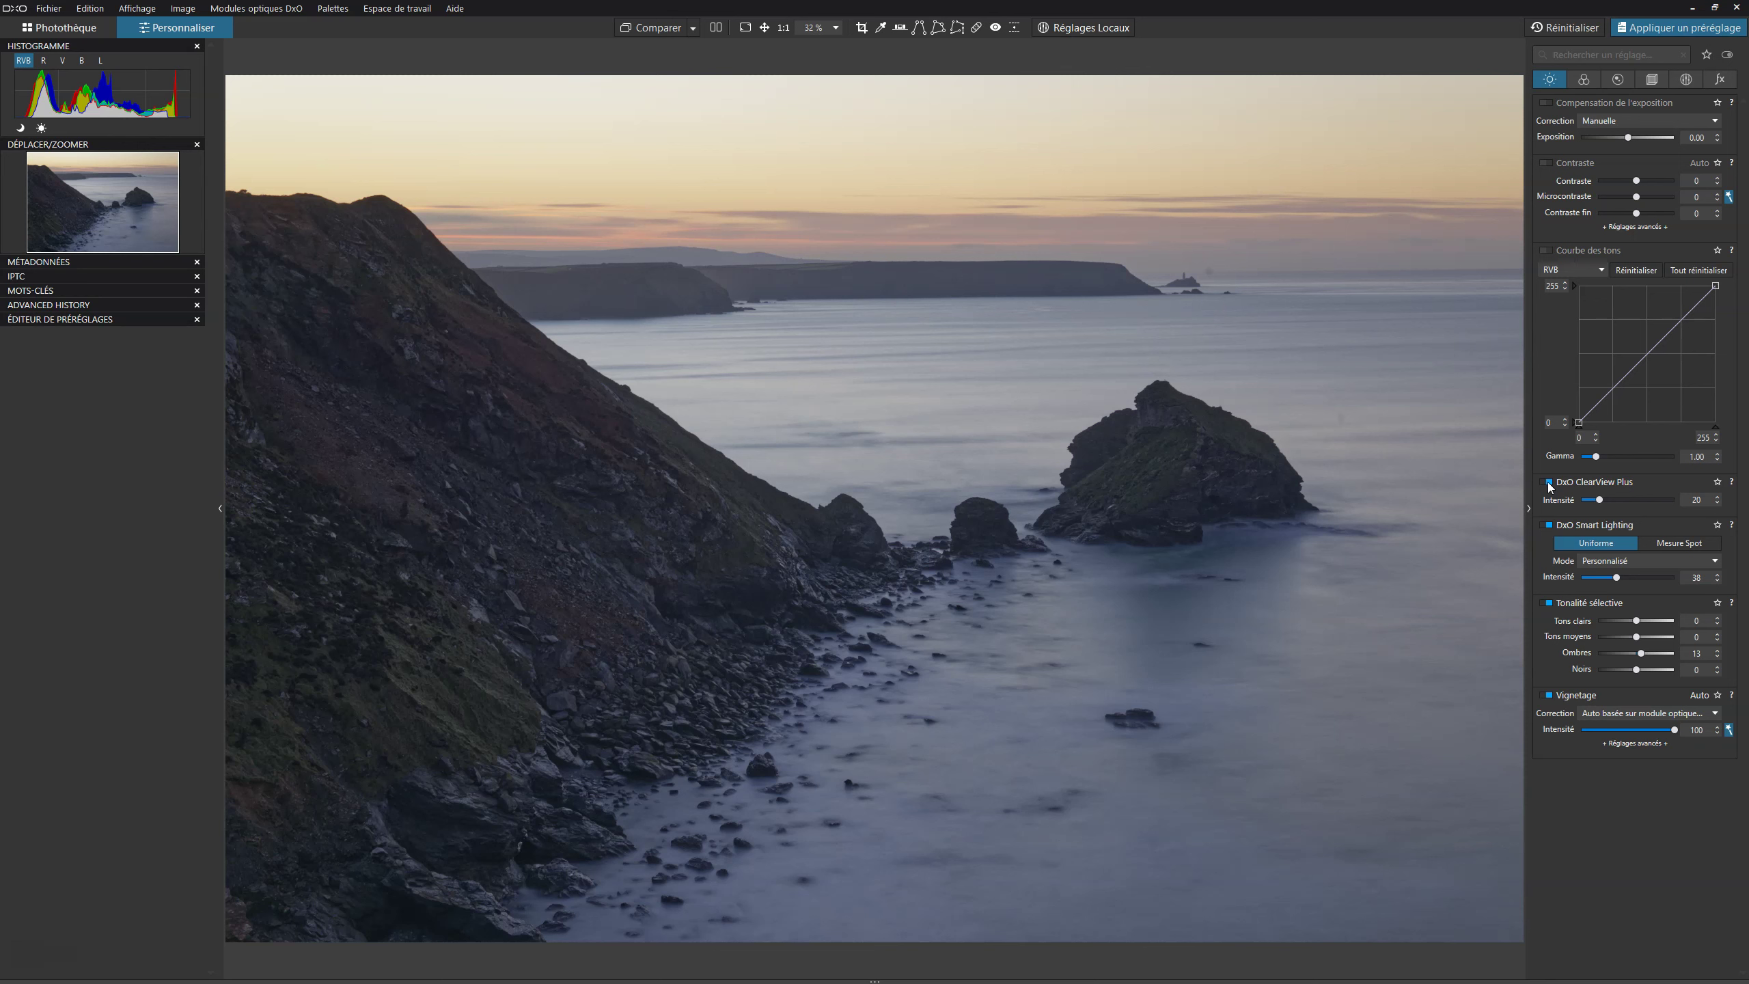
{"action": "left_click", "coordinate": [1535, 494]}
{"action": "left_click_drag", "start_coordinate": [1599, 500], "coordinate": [1703, 503]}
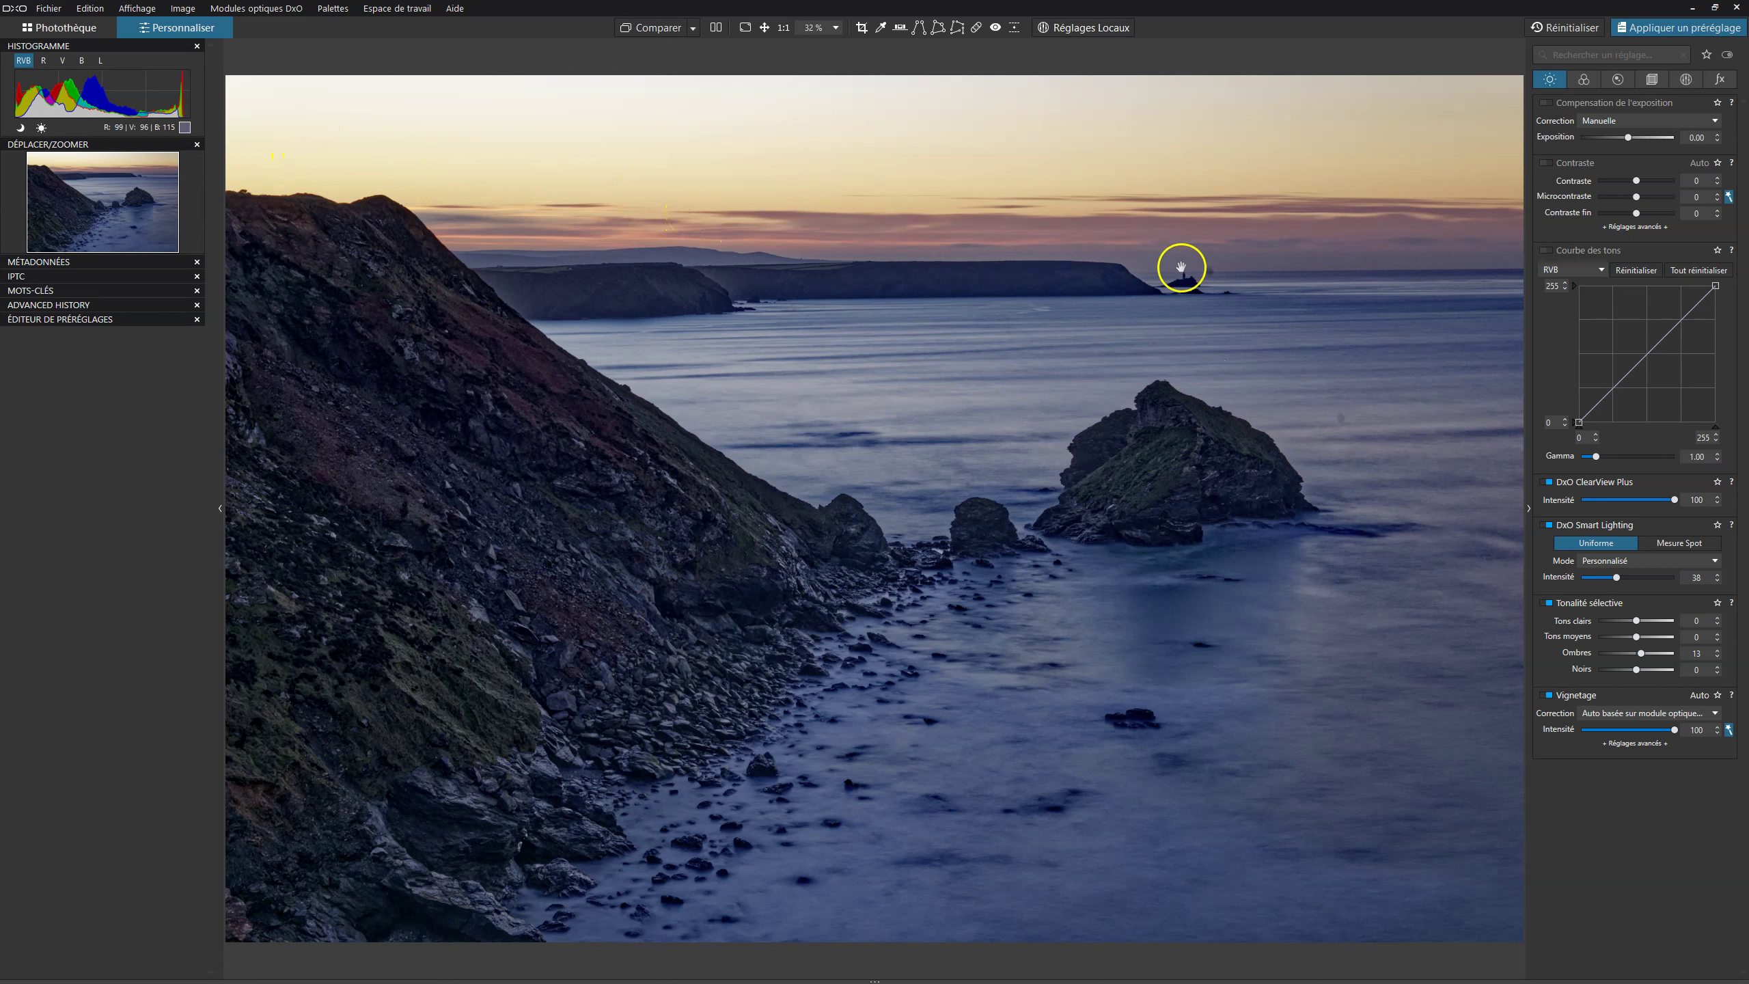
{"action": "left_click_drag", "start_coordinate": [1674, 500], "coordinate": [1595, 501]}
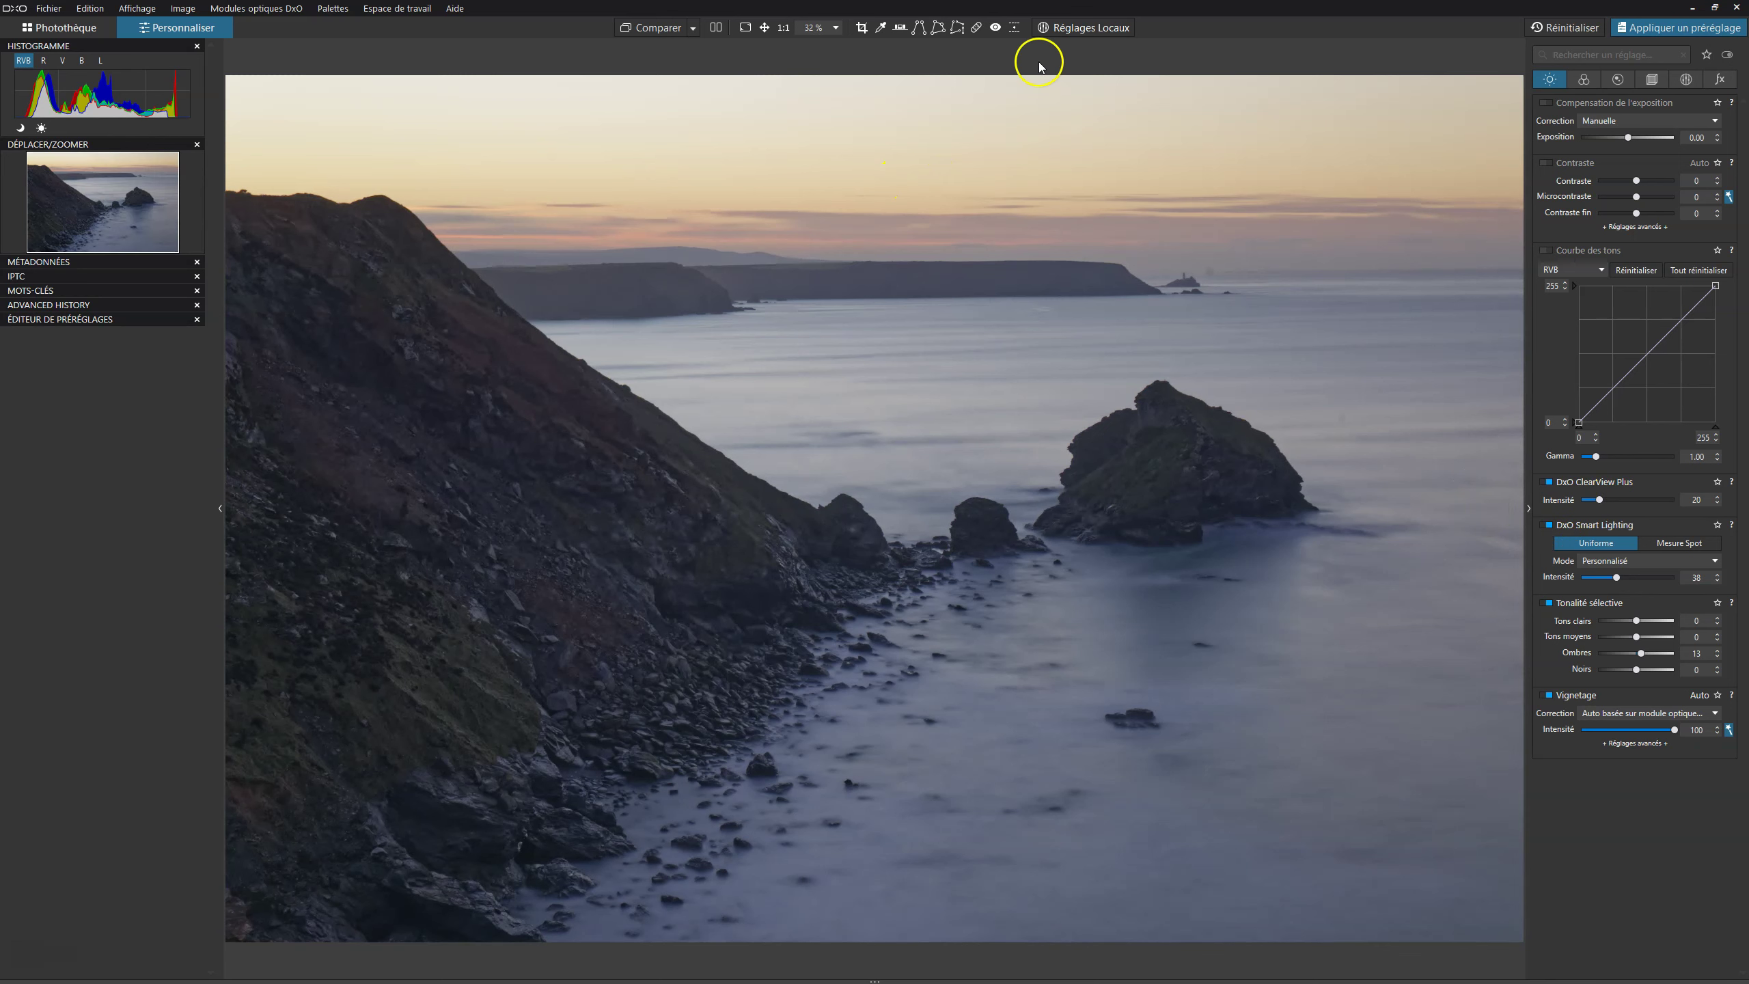
Repair the dust spots in the sea beside the large rock and in the sky beside the lighthouse islet
{"action": "left_click", "coordinate": [975, 27]}
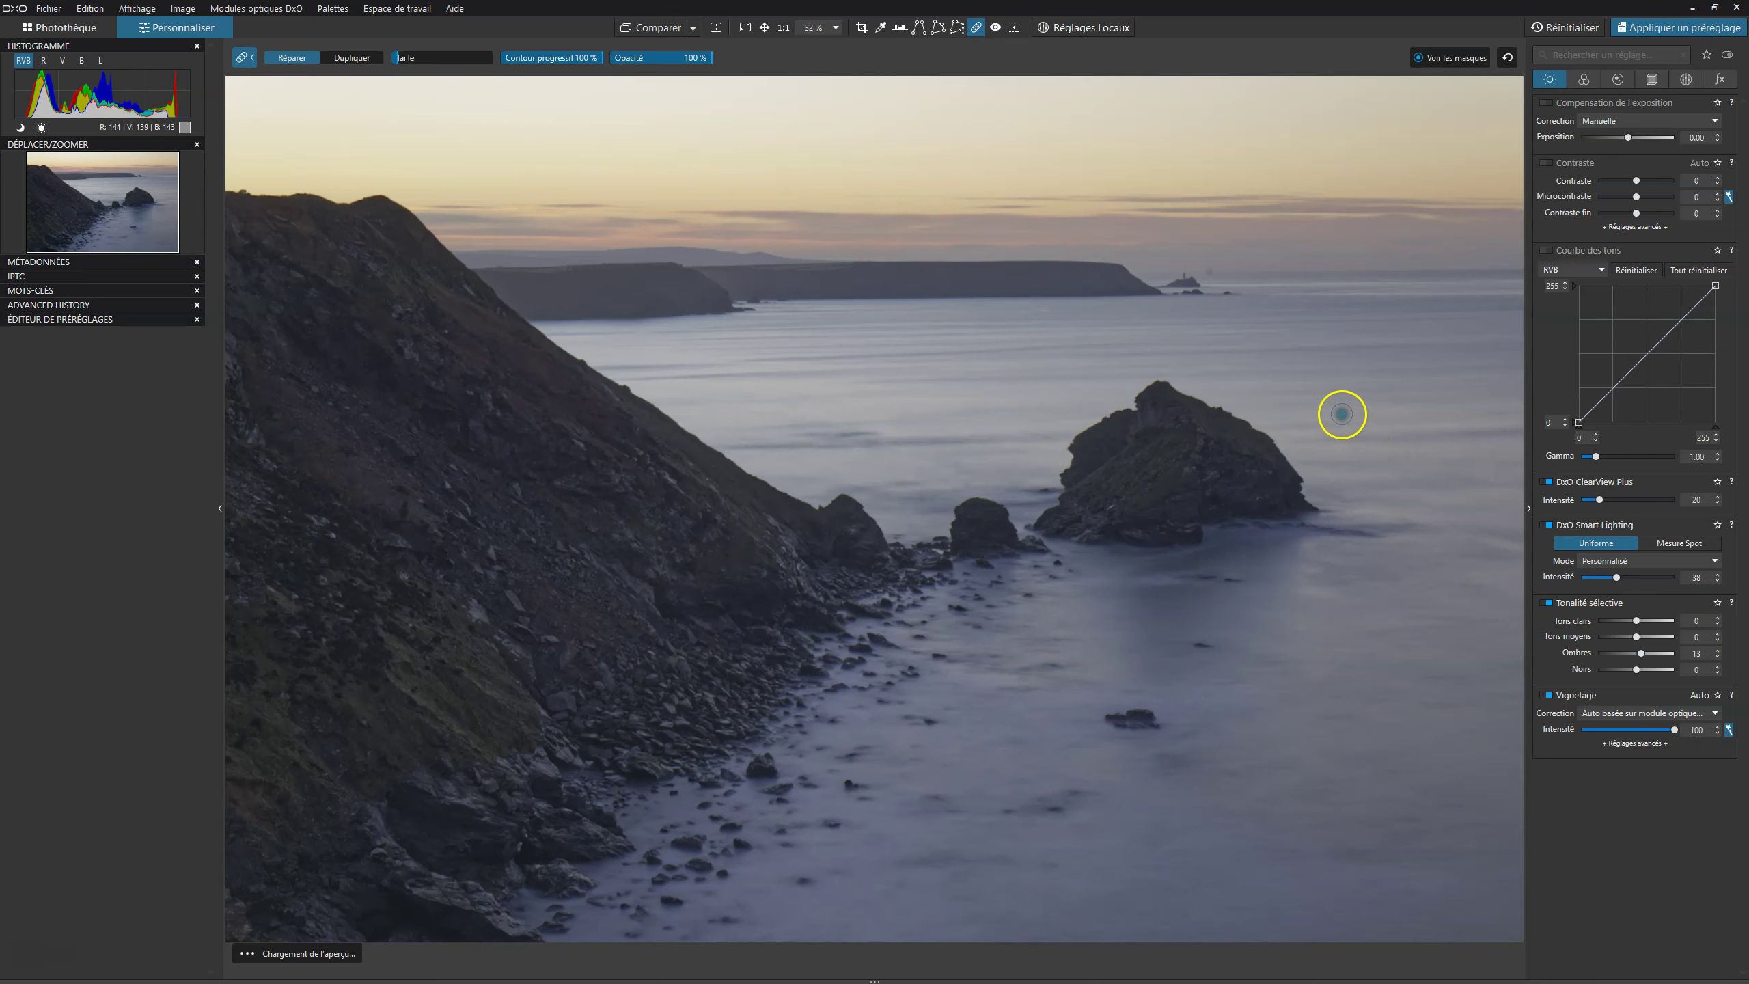
{"action": "left_click", "coordinate": [1339, 418]}
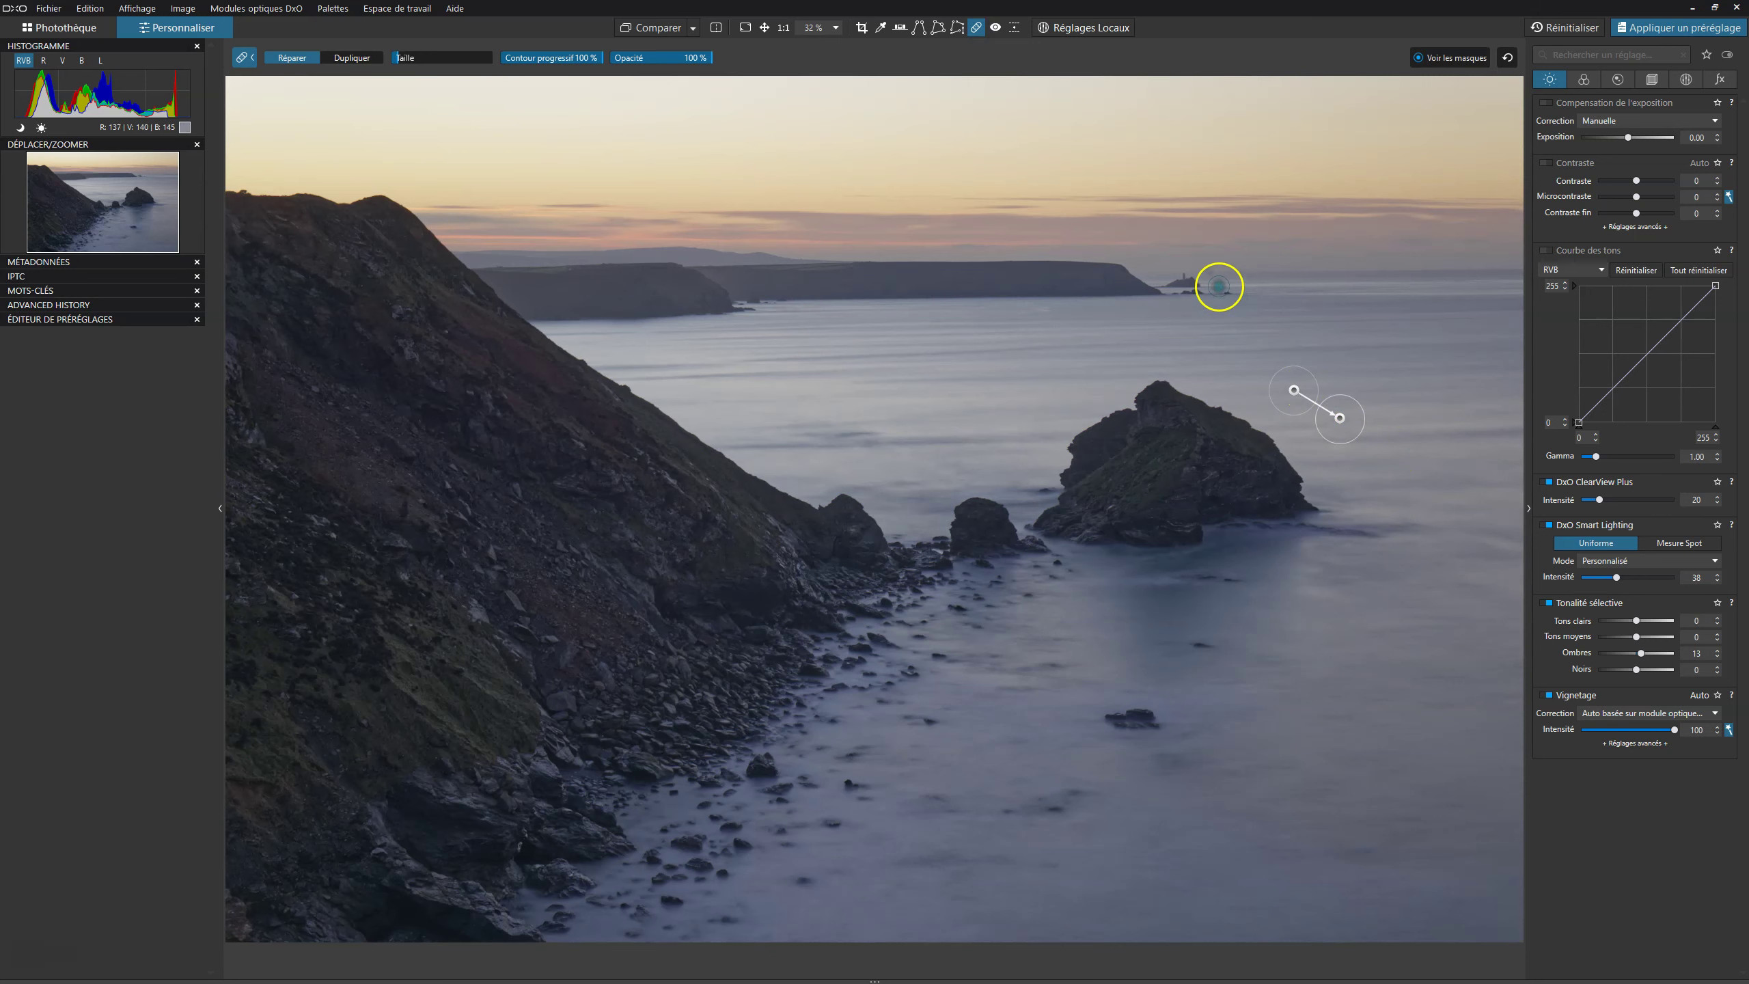
{"action": "scroll", "coordinate": [1225, 281], "scroll_direction": "up", "scroll_amount": 3}
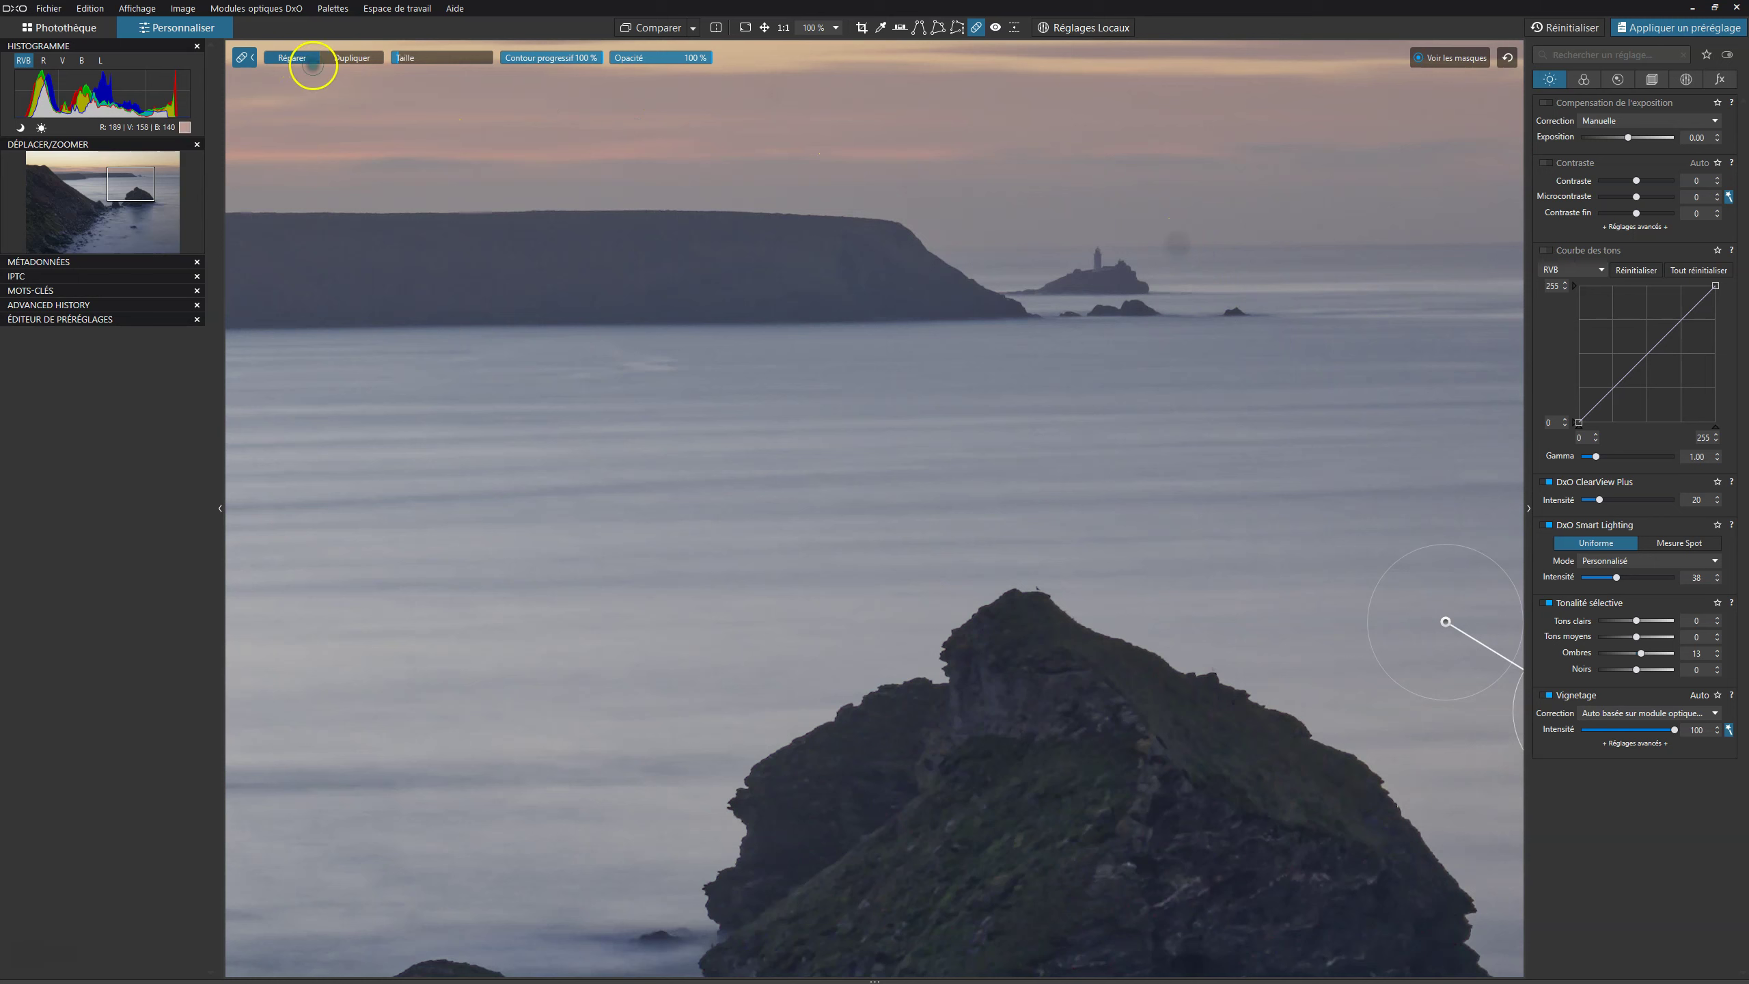
{"action": "left_click", "coordinate": [405, 60]}
{"action": "left_click", "coordinate": [1181, 245]}
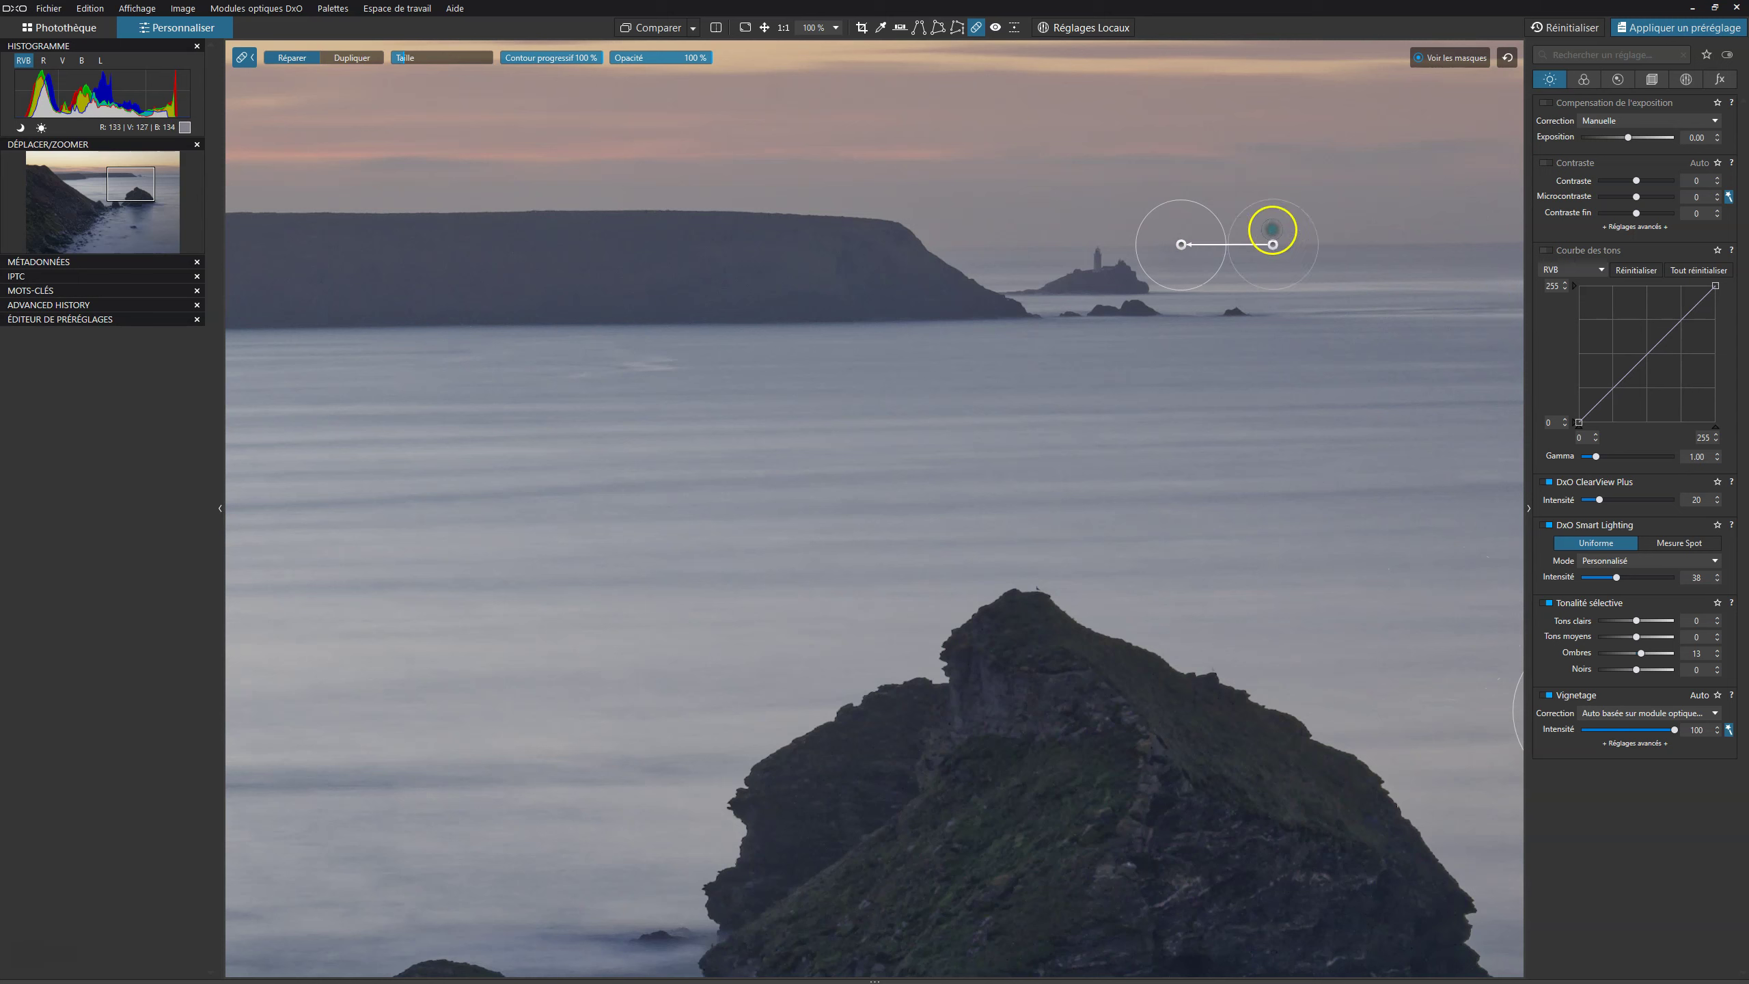
Toggle the repair masks, close the repair tool and inspect the retouched areas up to the full-image view
{"action": "left_click", "coordinate": [1444, 58]}
{"action": "left_click", "coordinate": [1424, 59]}
{"action": "left_click", "coordinate": [1450, 60]}
{"action": "left_click", "coordinate": [976, 27]}
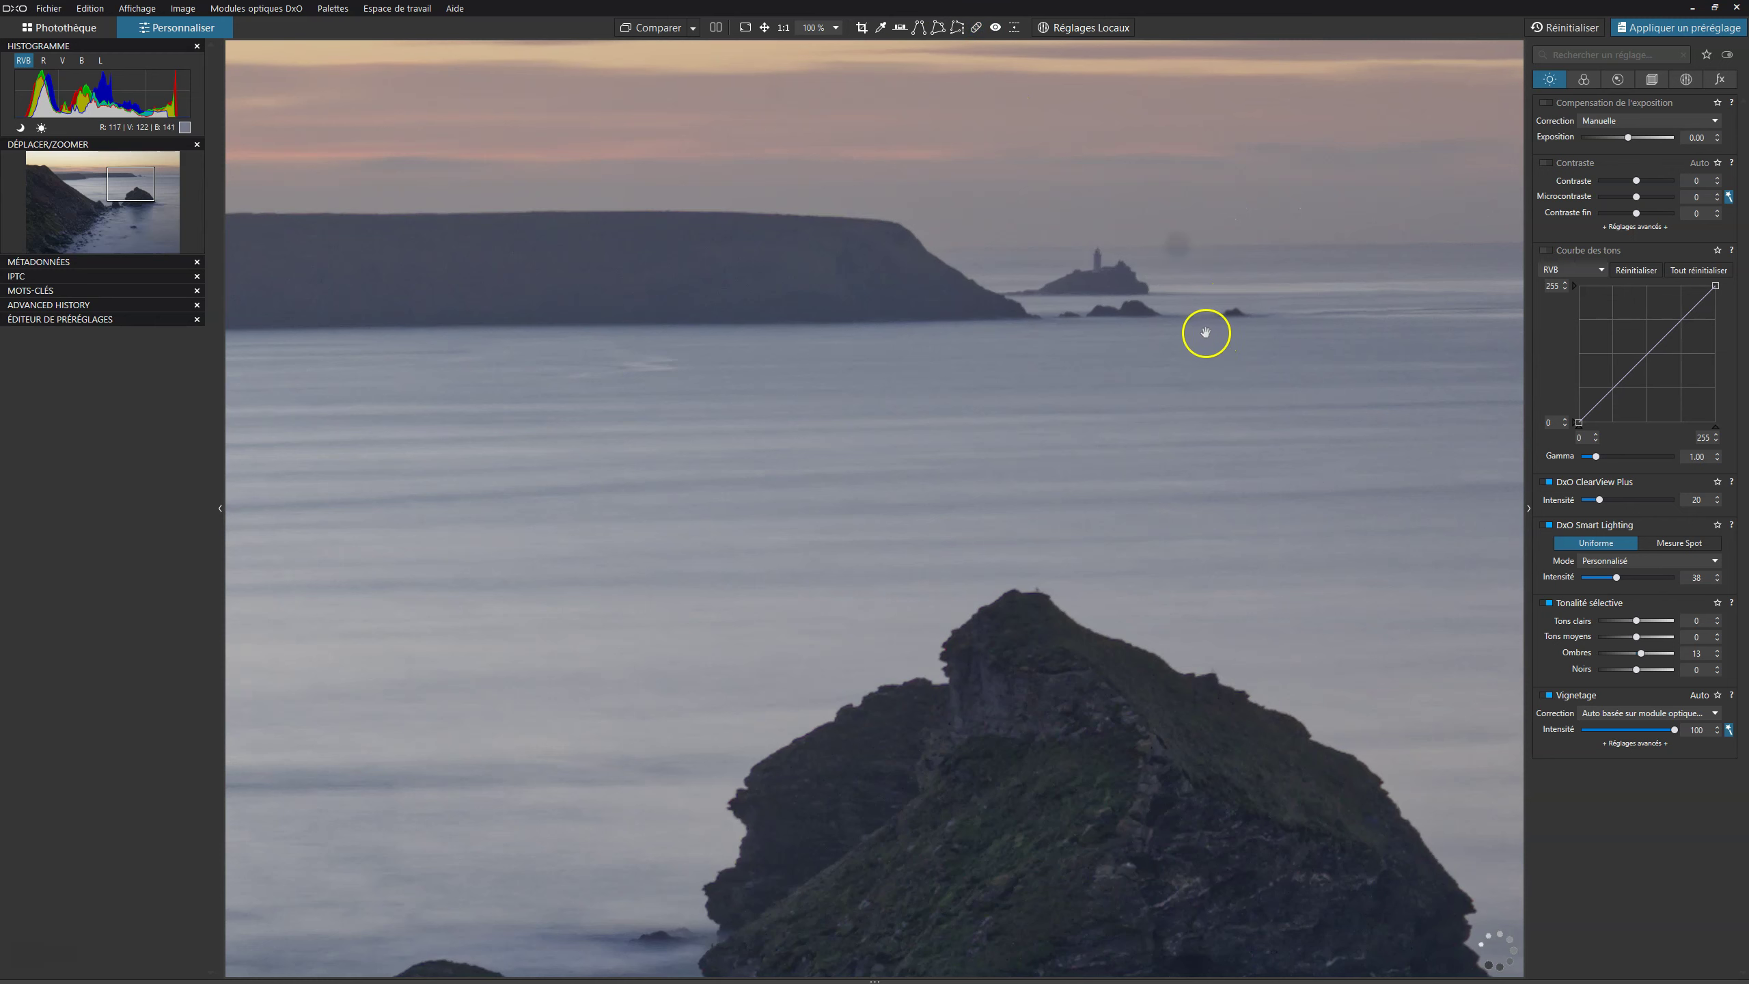
{"action": "left_click", "coordinate": [1199, 322]}
{"action": "left_click", "coordinate": [1310, 528]}
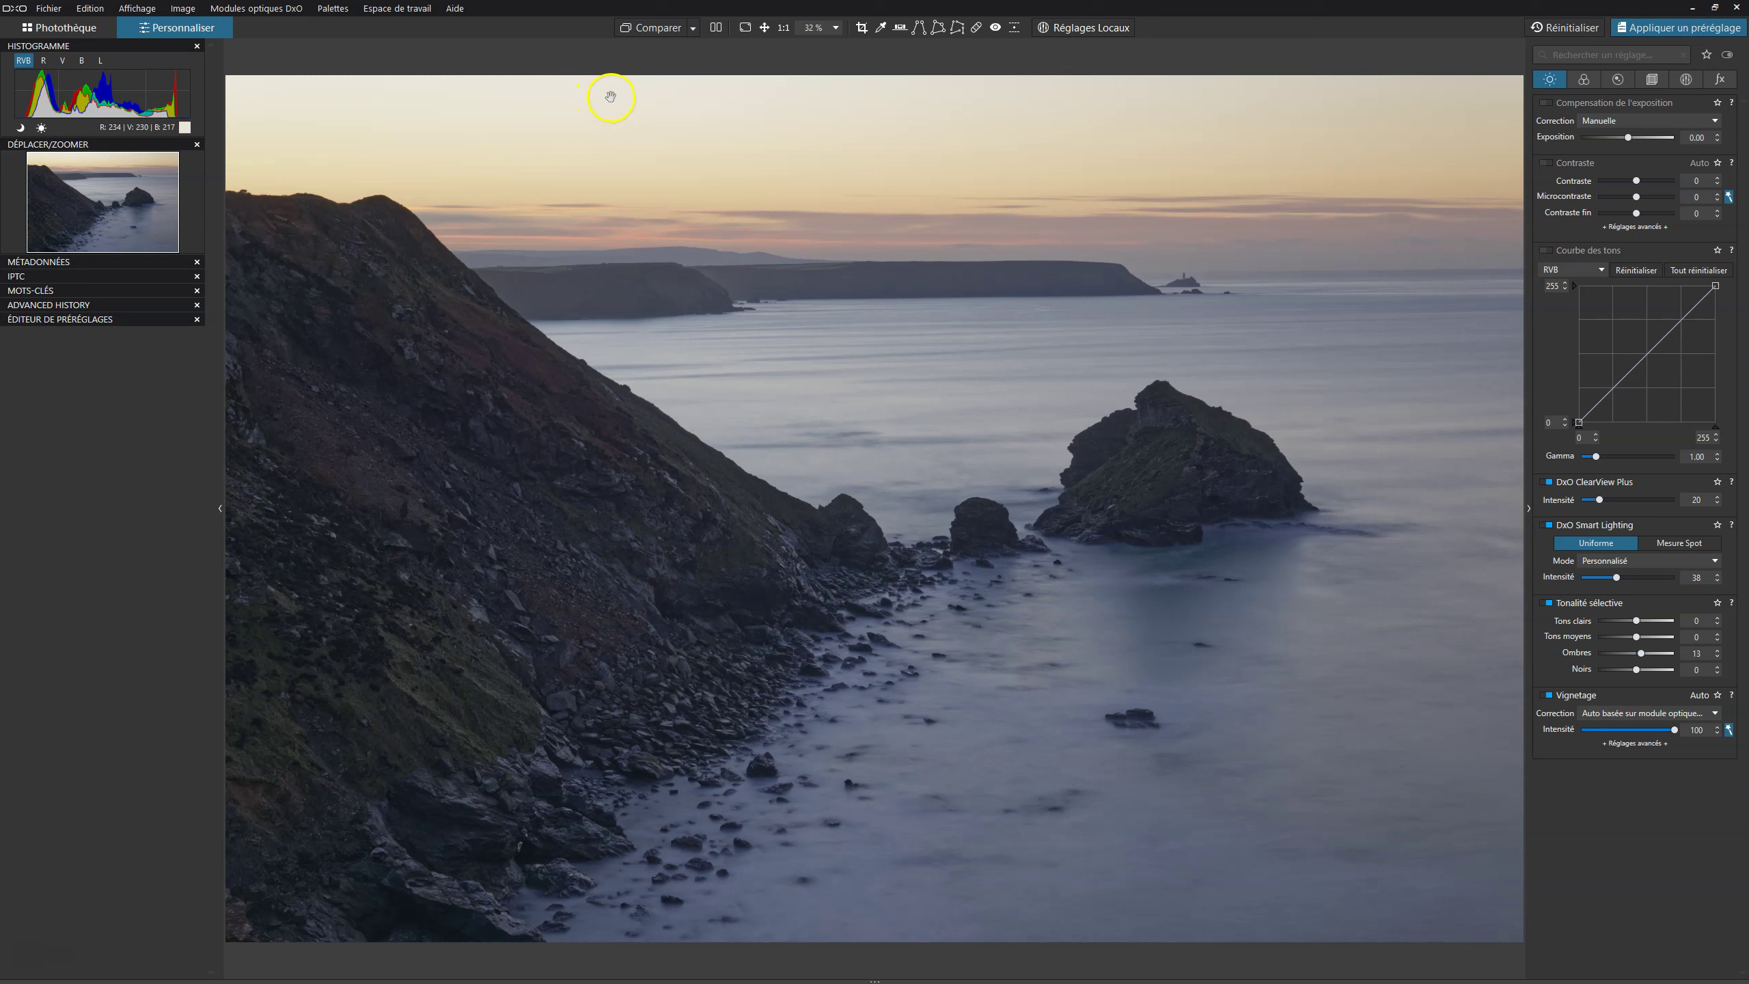
Start the Horizon correction and stretch its reference line from the headland to the open sea horizon
{"action": "left_click", "coordinate": [899, 27]}
{"action": "left_click_drag", "start_coordinate": [1066, 496], "coordinate": [1440, 254]}
{"action": "scroll", "coordinate": [1398, 276], "scroll_direction": "up", "scroll_amount": 4}
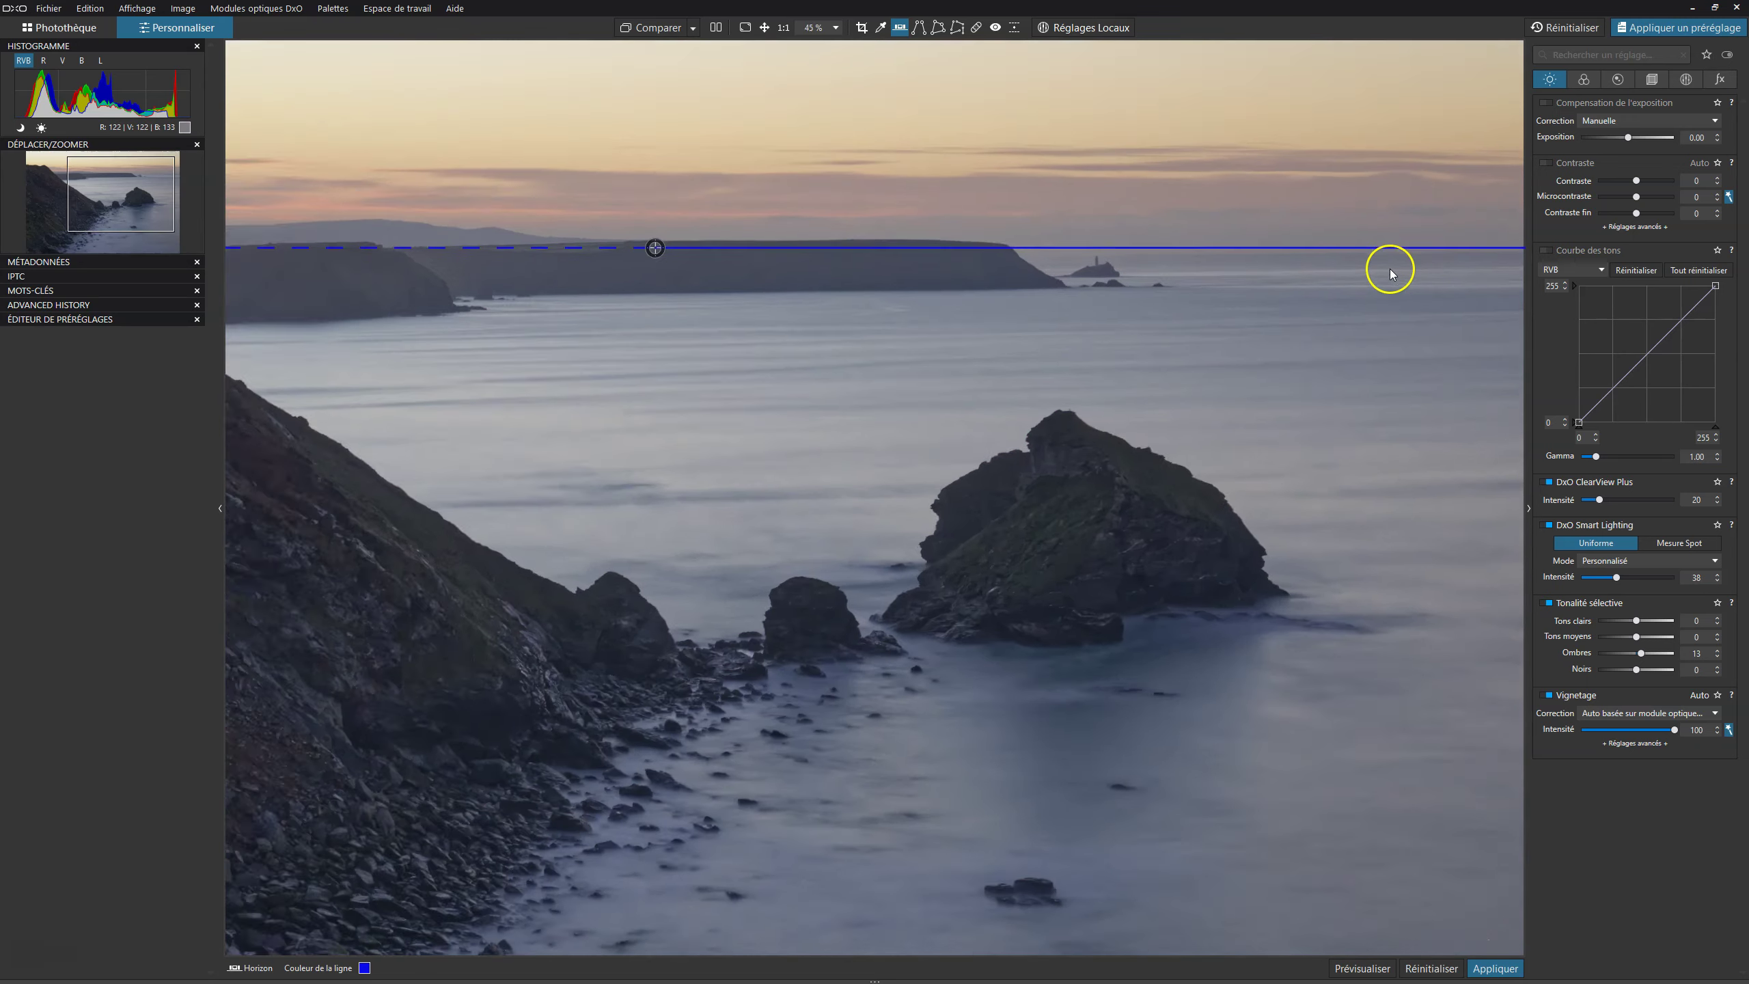
{"action": "mouse_move", "coordinate": [1421, 229]}
{"action": "left_mouse_down"}
{"action": "mouse_move", "coordinate": [1281, 211]}
{"action": "mouse_move", "coordinate": [1418, 234]}
{"action": "left_mouse_up"}
{"action": "left_click_drag", "start_coordinate": [1109, 233], "coordinate": [1137, 235]}
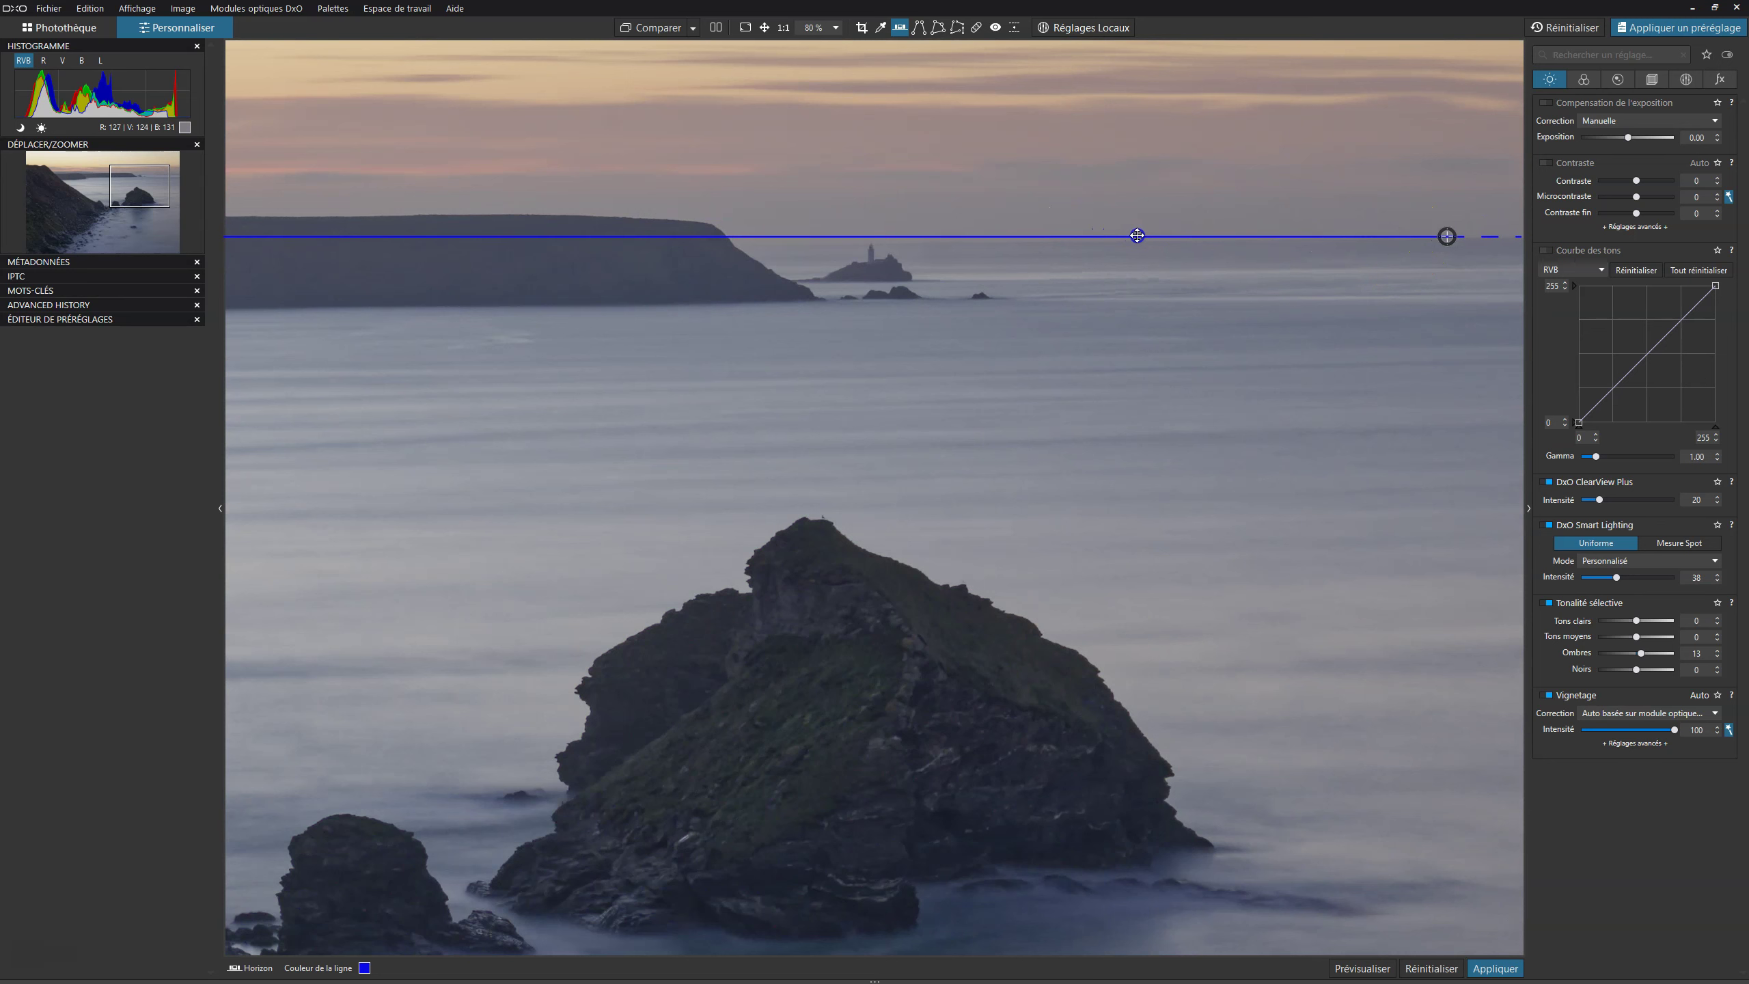
{"action": "scroll", "coordinate": [907, 285], "scroll_direction": "down", "scroll_amount": 4}
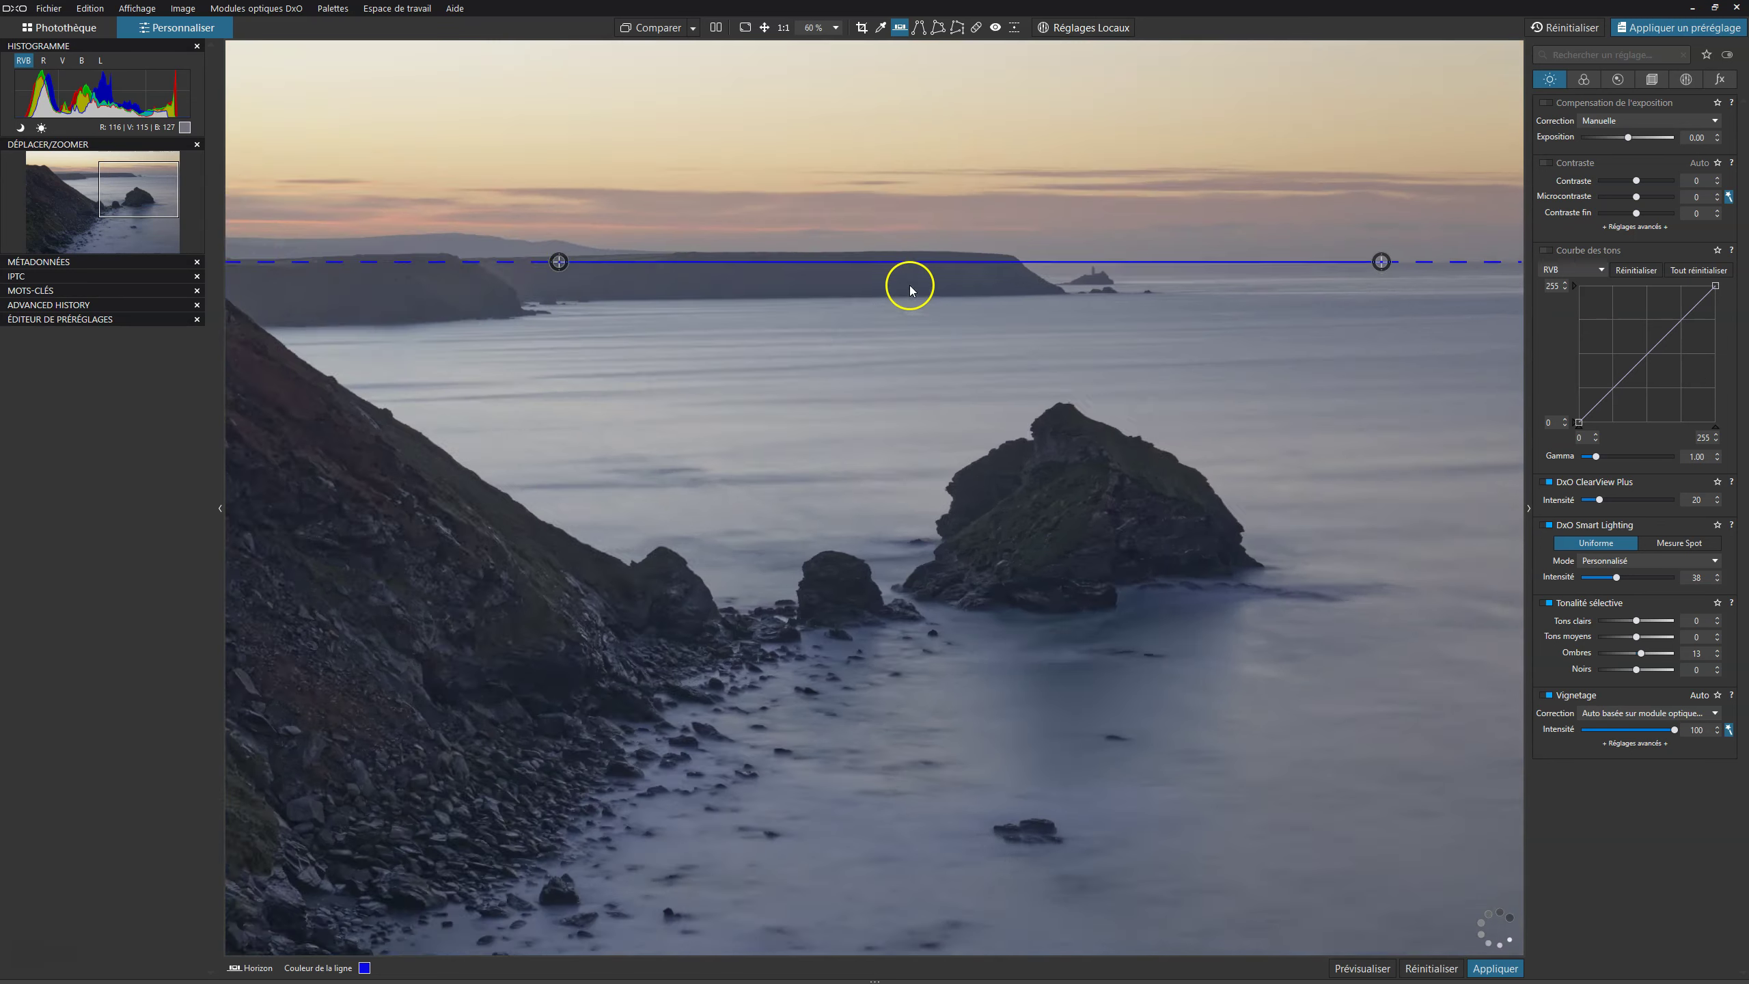
Move the horizon reference line's end off the headland onto the open sea beyond the lighthouse islet and align the other end with the sea horizon
{"action": "left_click_drag", "start_coordinate": [763, 258], "coordinate": [1264, 262]}
{"action": "scroll", "coordinate": [1335, 269], "scroll_direction": "up", "scroll_amount": 4}
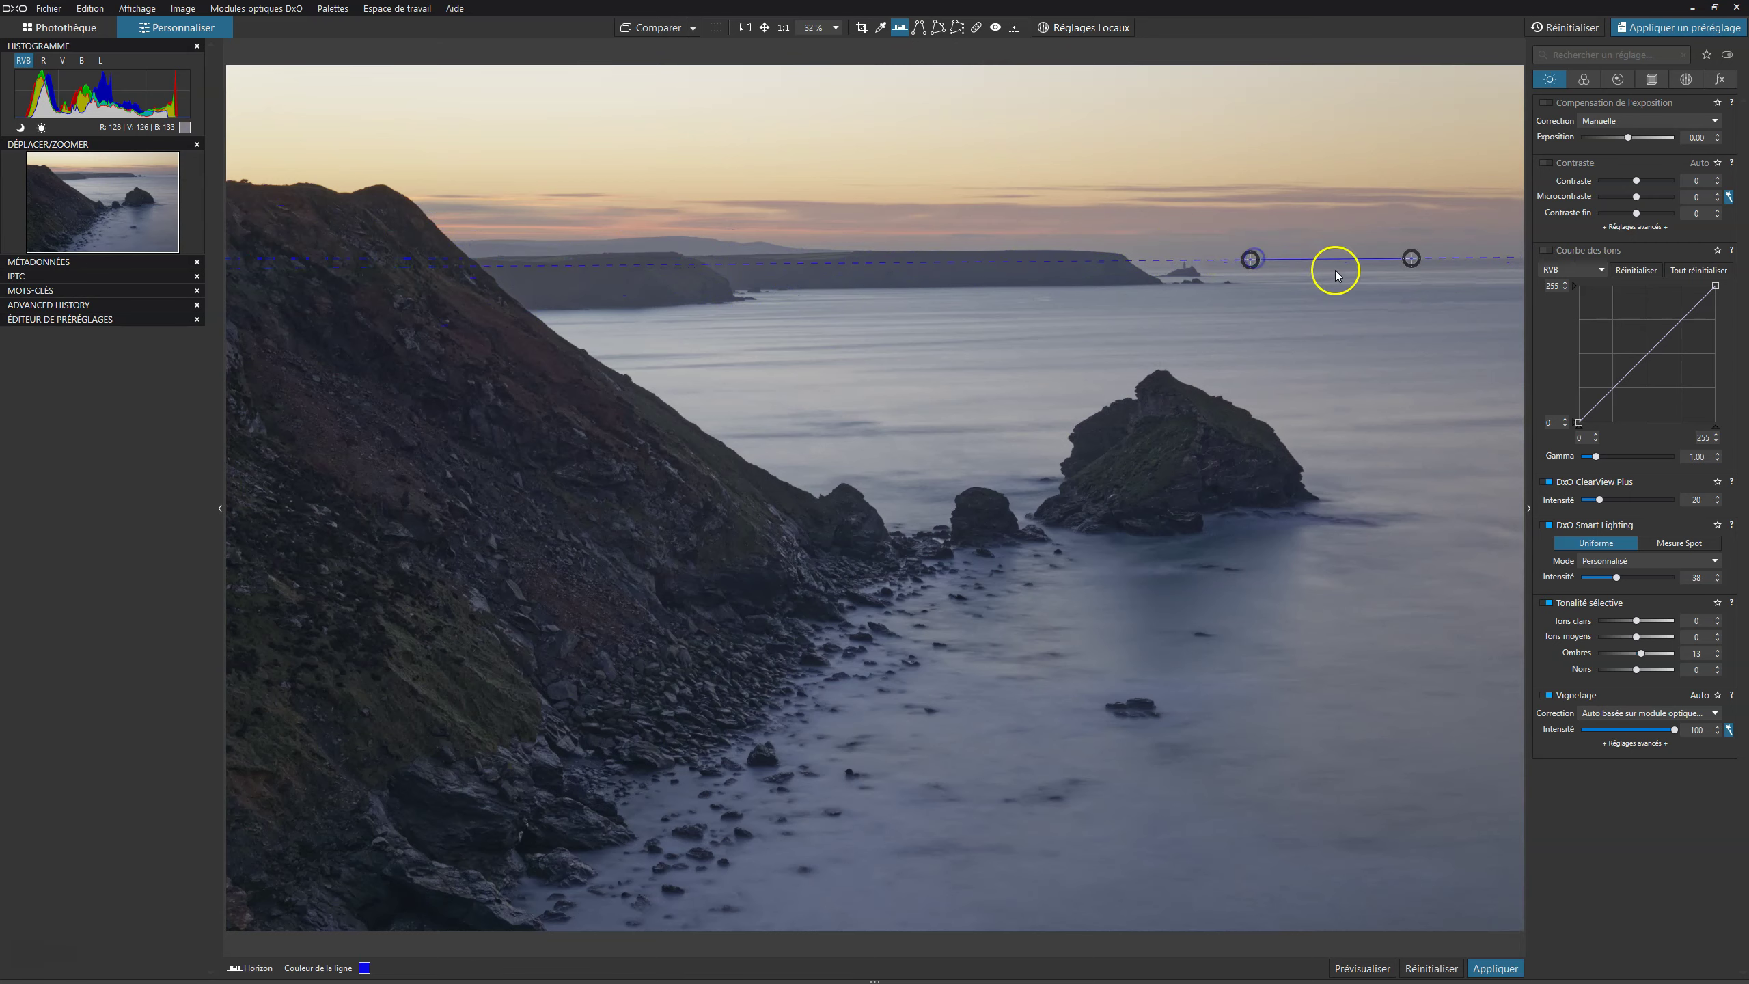
{"action": "scroll", "coordinate": [1316, 285], "scroll_direction": "down", "scroll_amount": 2}
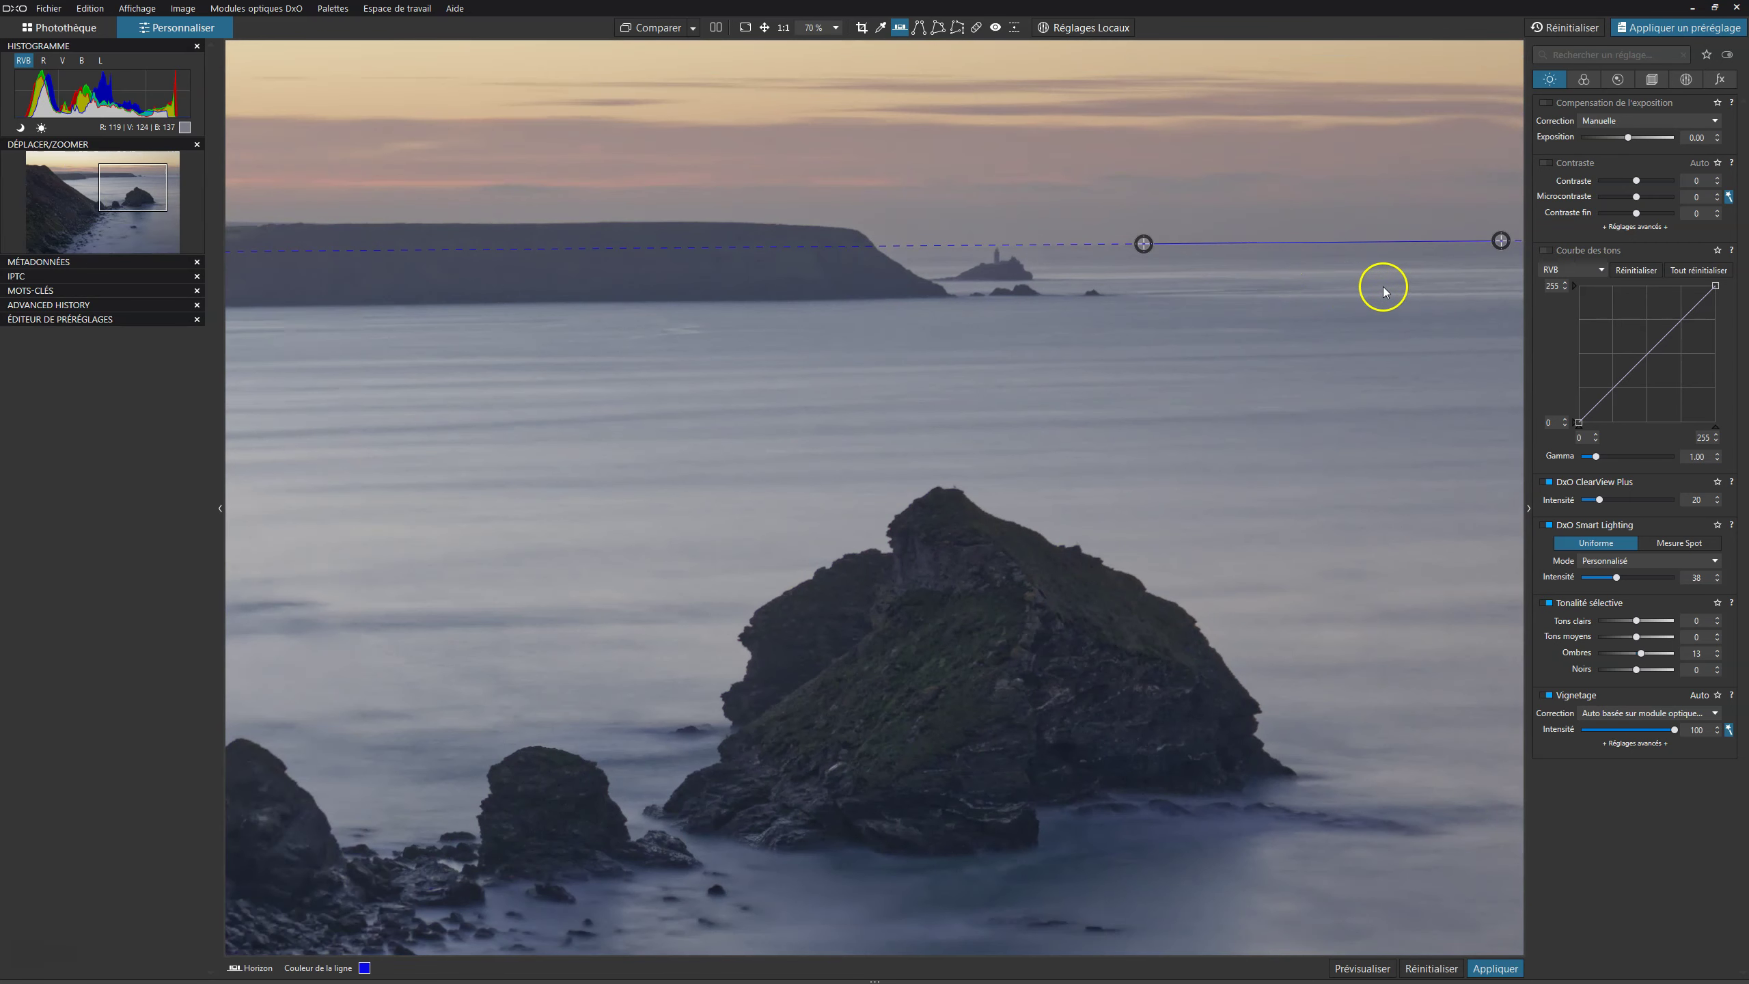
{"action": "left_click_drag", "start_coordinate": [1462, 251], "coordinate": [1465, 257]}
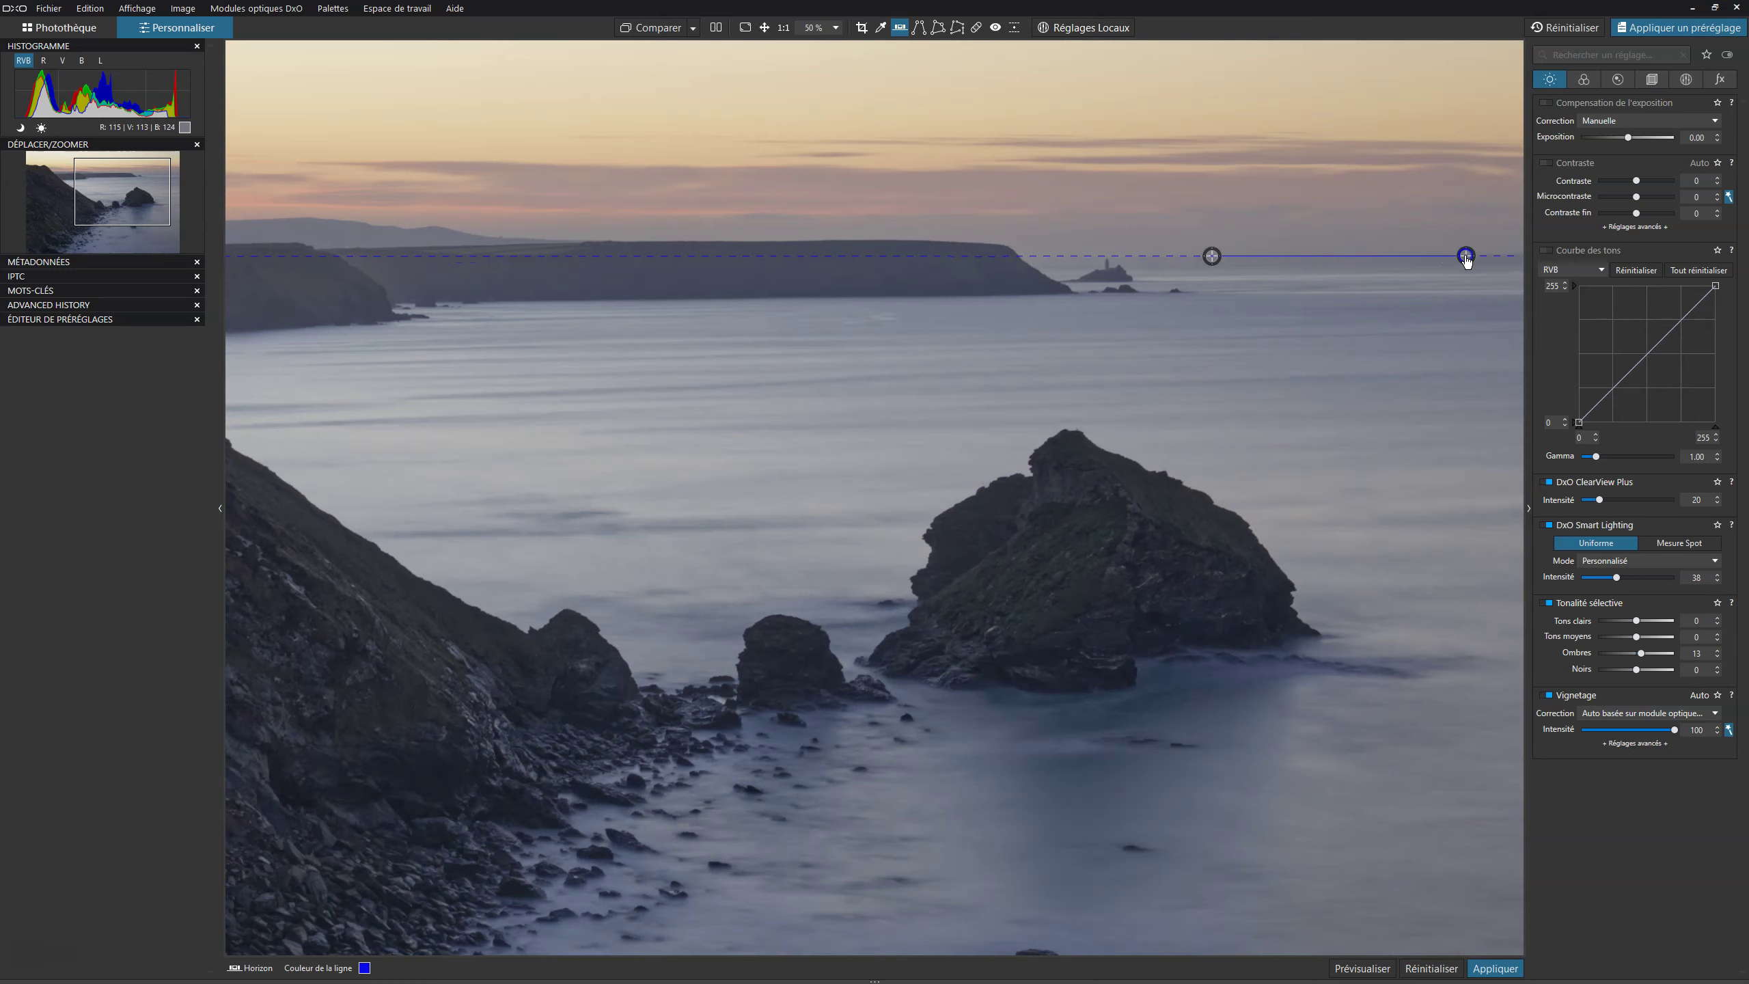
{"action": "scroll", "coordinate": [1385, 293], "scroll_direction": "up", "scroll_amount": 1}
{"action": "scroll", "coordinate": [1385, 293], "scroll_direction": "up", "scroll_amount": 2}
{"action": "scroll", "coordinate": [1363, 304], "scroll_direction": "down", "scroll_amount": 4}
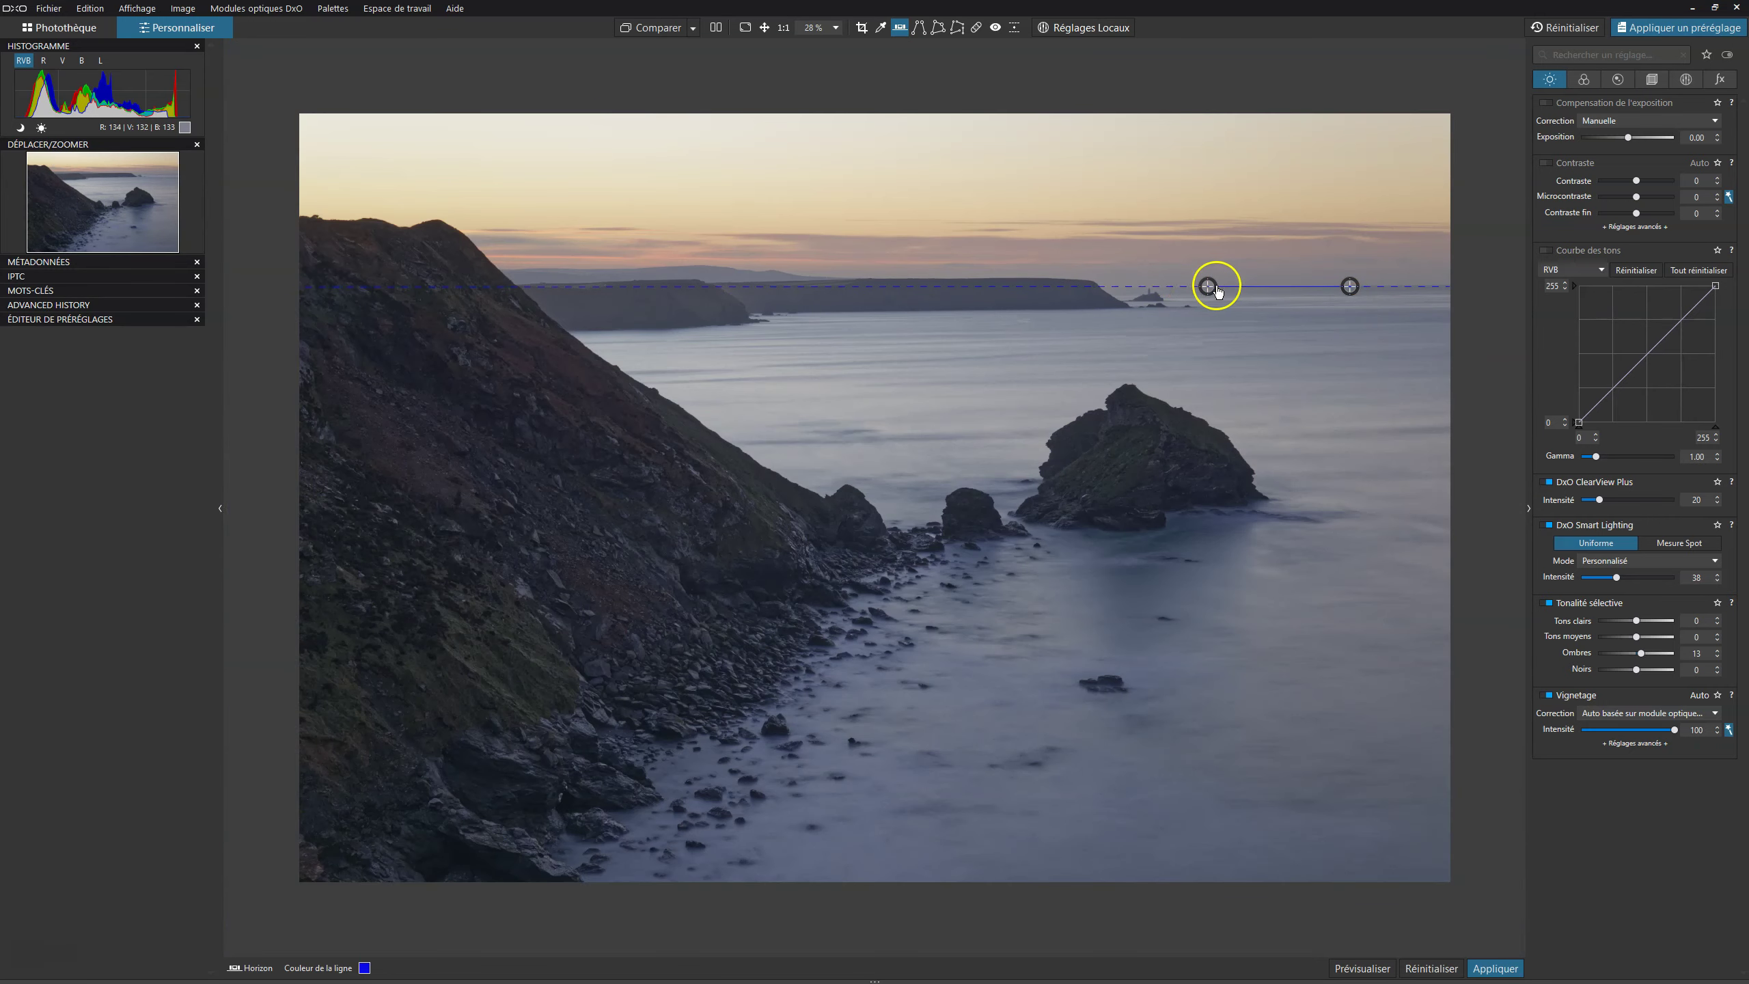
Fine-tune the end of the reference line nearest the lighthouse islet against the sea horizon
{"action": "left_click_drag", "start_coordinate": [1208, 286], "coordinate": [1211, 293]}
{"action": "scroll", "coordinate": [1307, 305], "scroll_direction": "up", "scroll_amount": 2}
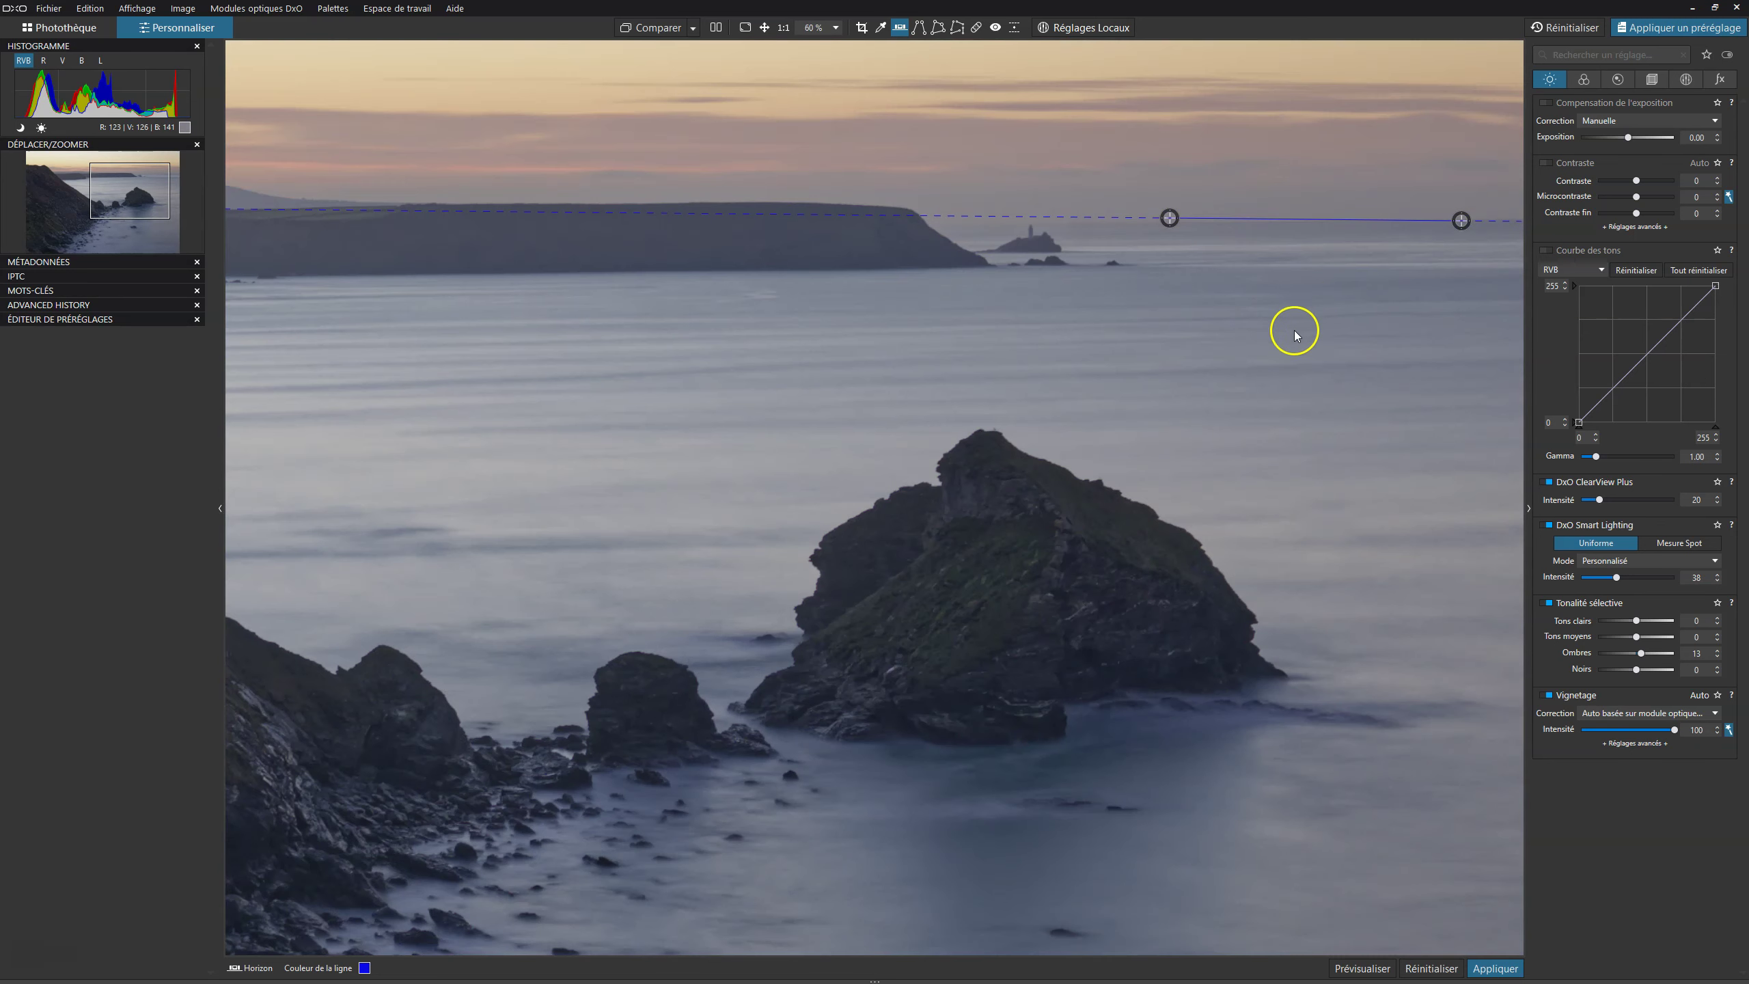
{"action": "left_click_drag", "start_coordinate": [1171, 221], "coordinate": [1128, 219]}
{"action": "scroll", "coordinate": [1148, 225], "scroll_direction": "up", "scroll_amount": 3}
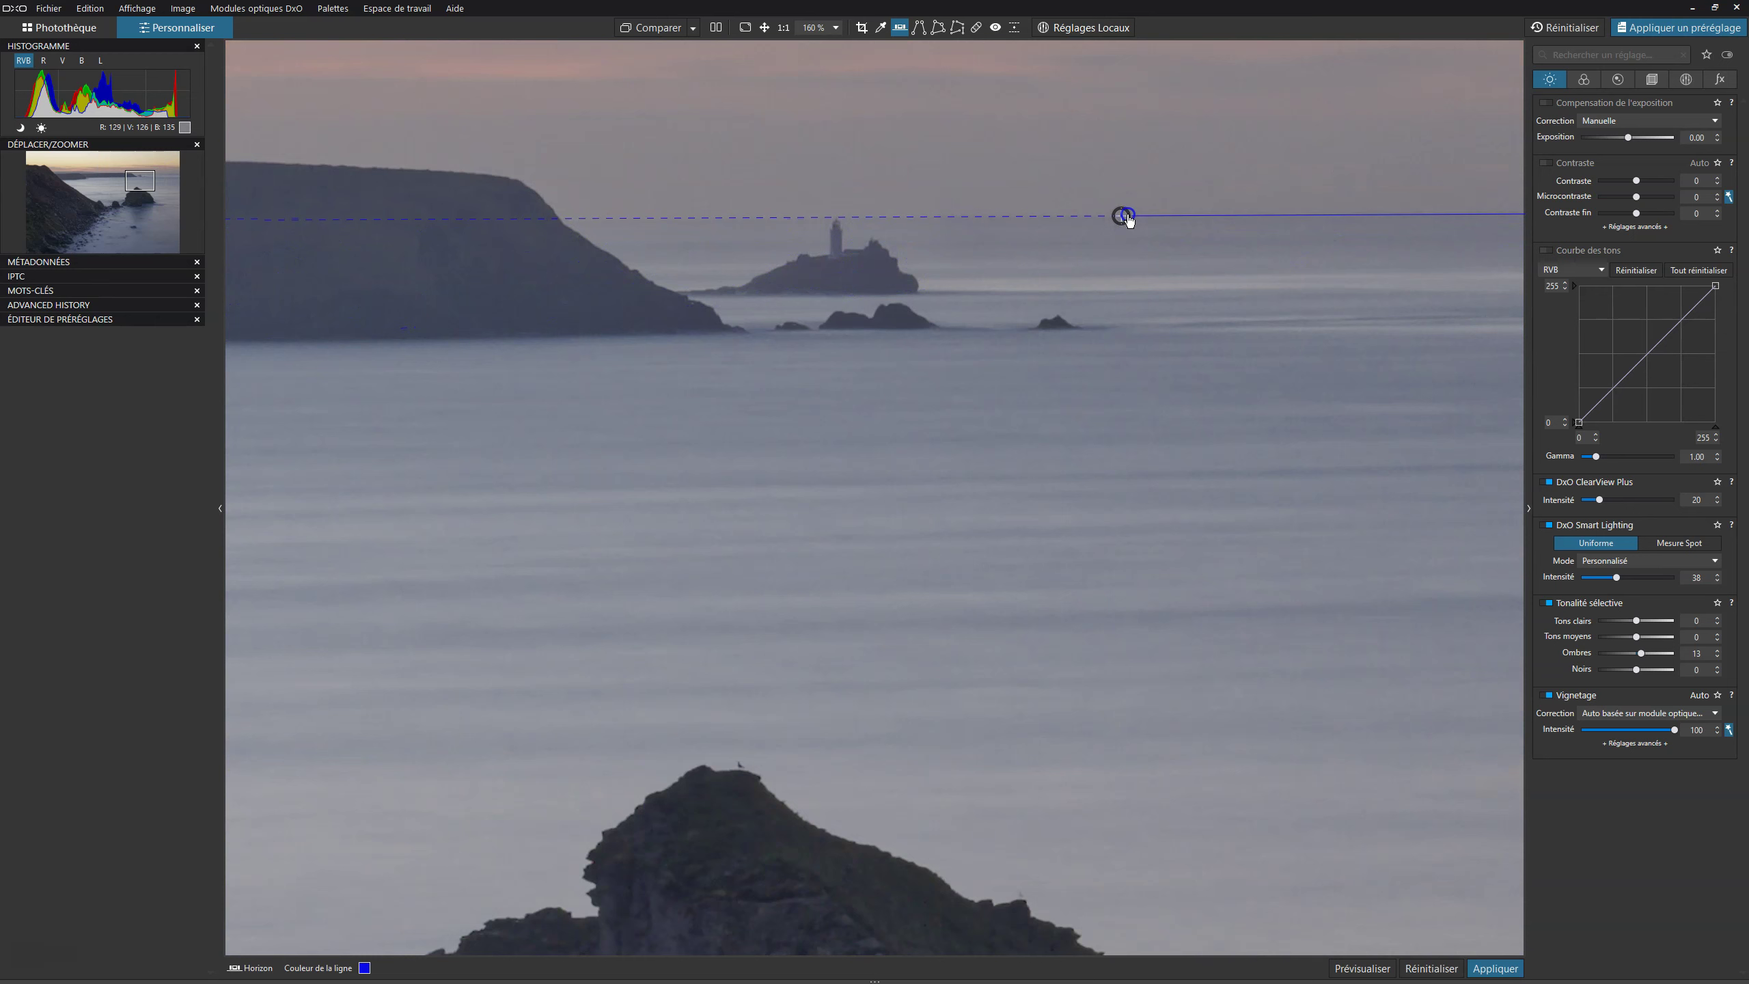
{"action": "scroll", "coordinate": [1323, 260], "scroll_direction": "down", "scroll_amount": 5}
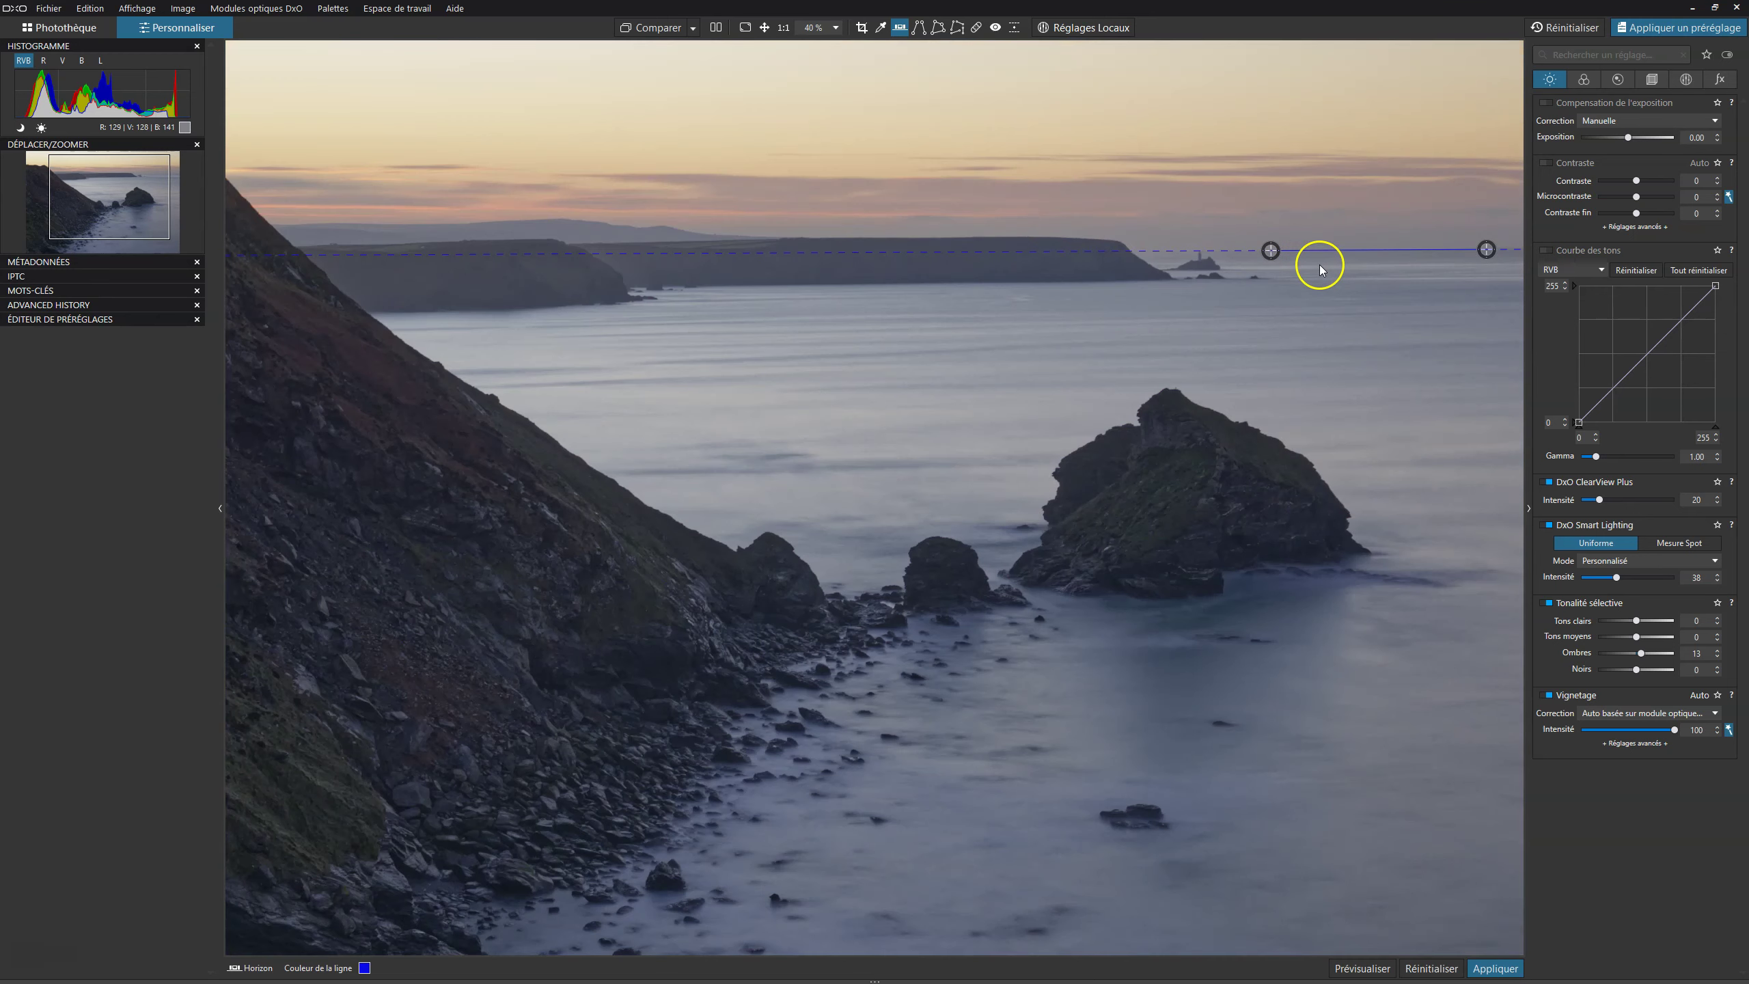
Adjust the outer end of the reference line on the sea horizon, then preview and apply the horizon correction
{"action": "scroll", "coordinate": [1490, 271], "scroll_direction": "up", "scroll_amount": 8}
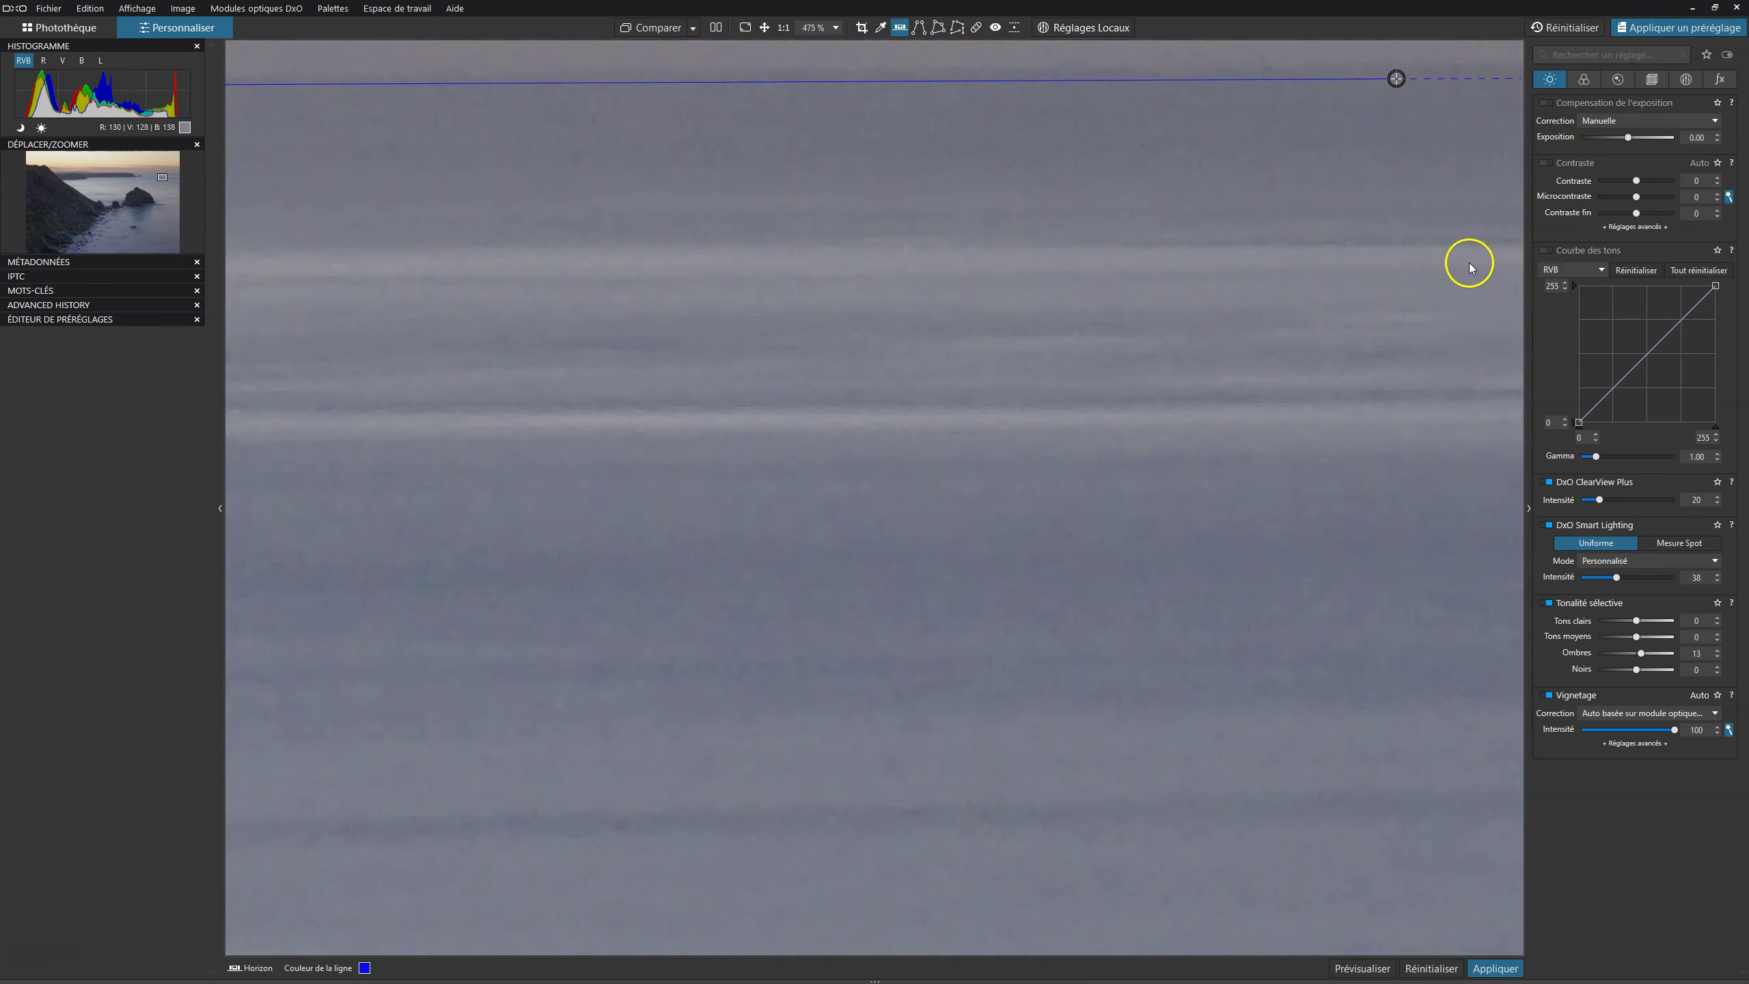
{"action": "scroll", "coordinate": [1469, 267], "scroll_direction": "down", "scroll_amount": 2}
{"action": "mouse_move", "coordinate": [1417, 148]}
{"action": "left_mouse_down"}
{"action": "mouse_move", "coordinate": [1413, 120]}
{"action": "mouse_move", "coordinate": [1413, 142]}
{"action": "left_mouse_up"}
{"action": "scroll", "coordinate": [1335, 241], "scroll_direction": "down", "scroll_amount": 3}
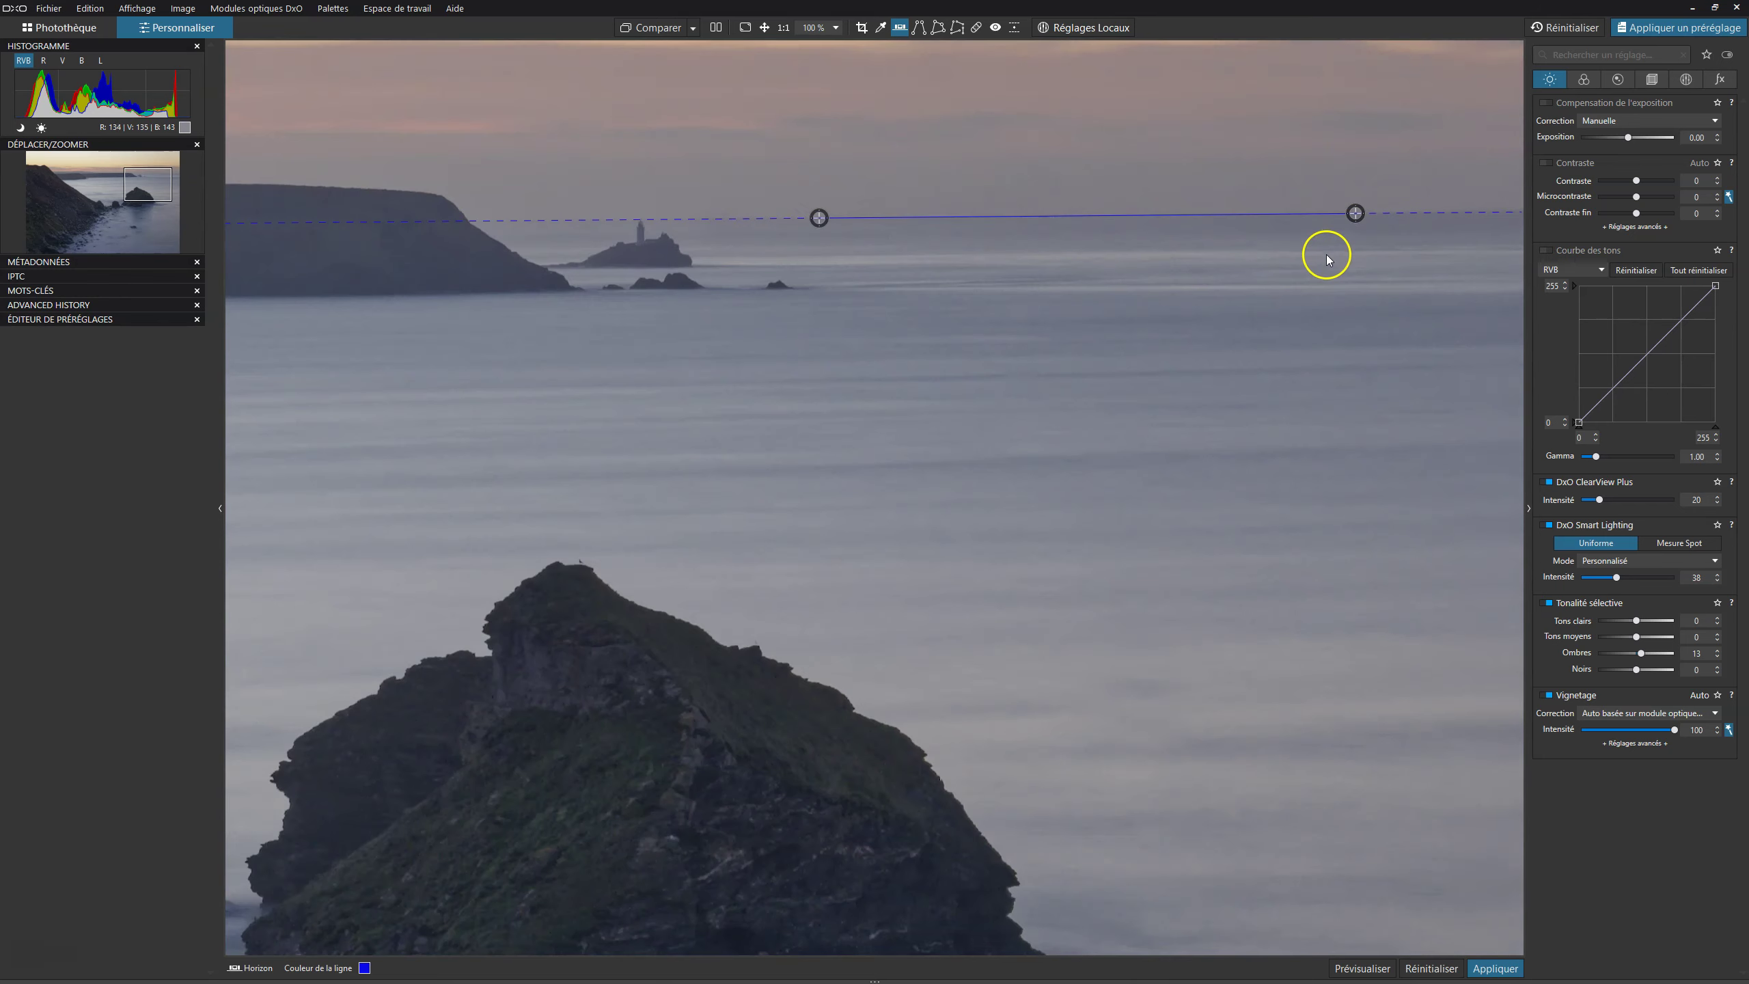
{"action": "scroll", "coordinate": [1327, 259], "scroll_direction": "down", "scroll_amount": 3}
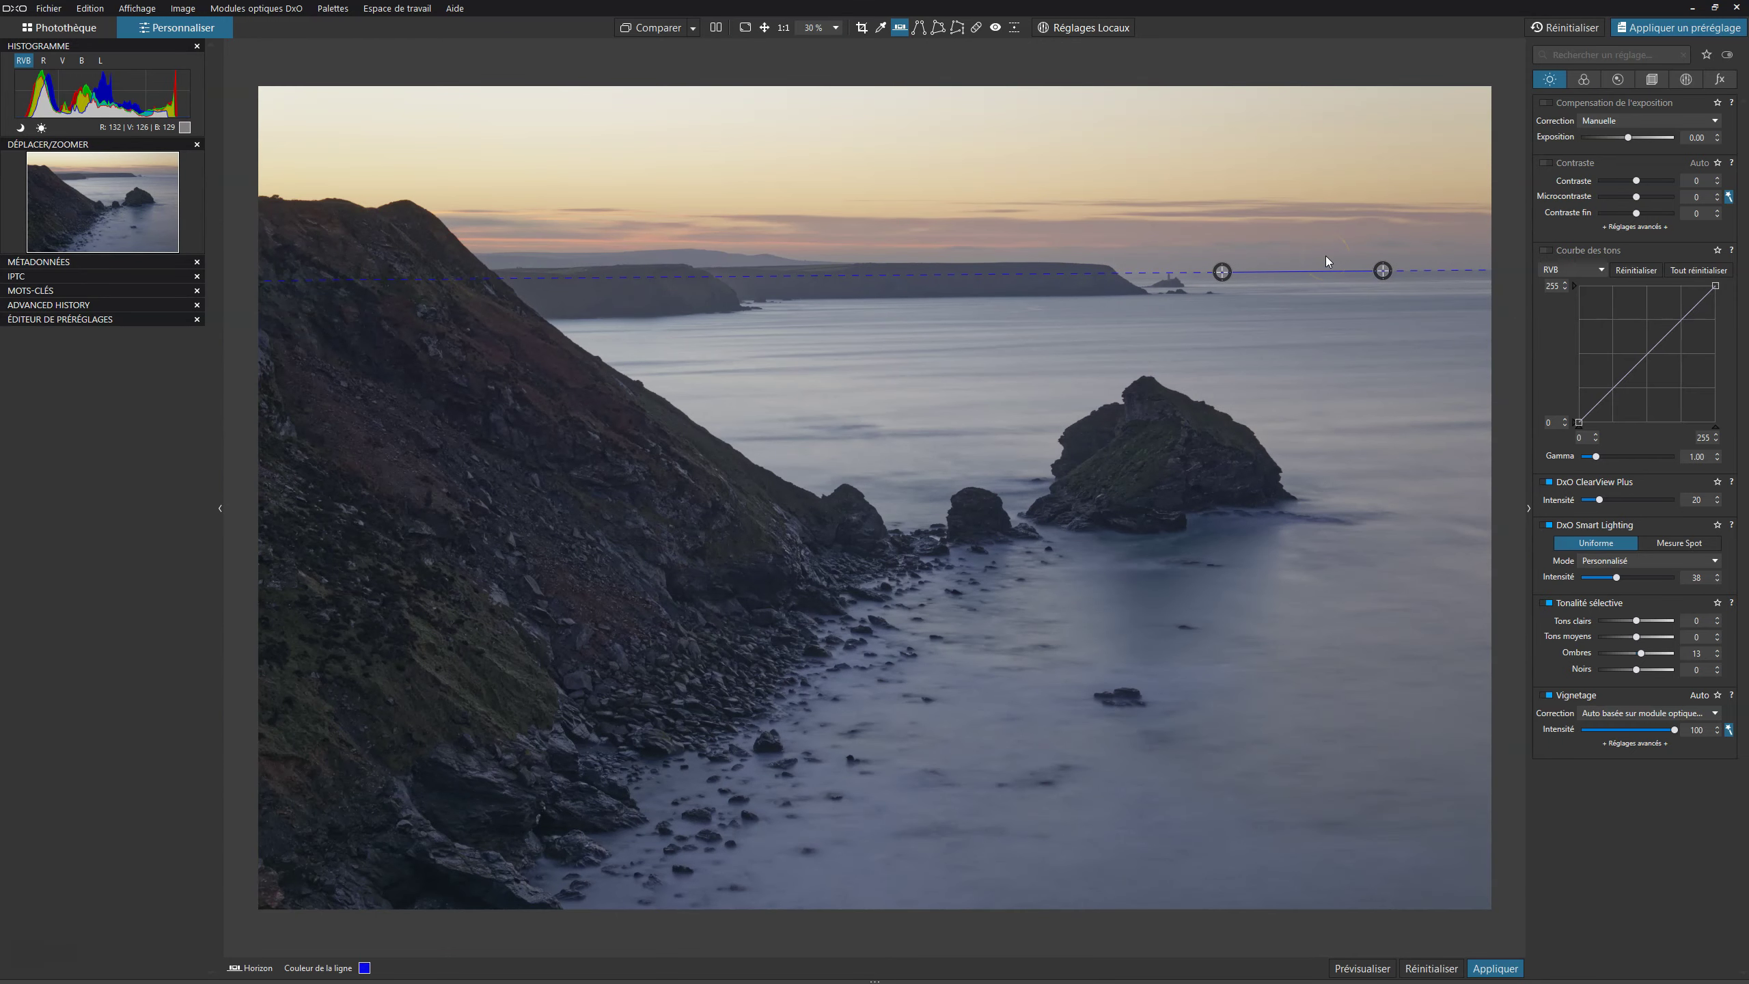
{"action": "left_click", "coordinate": [1371, 968]}
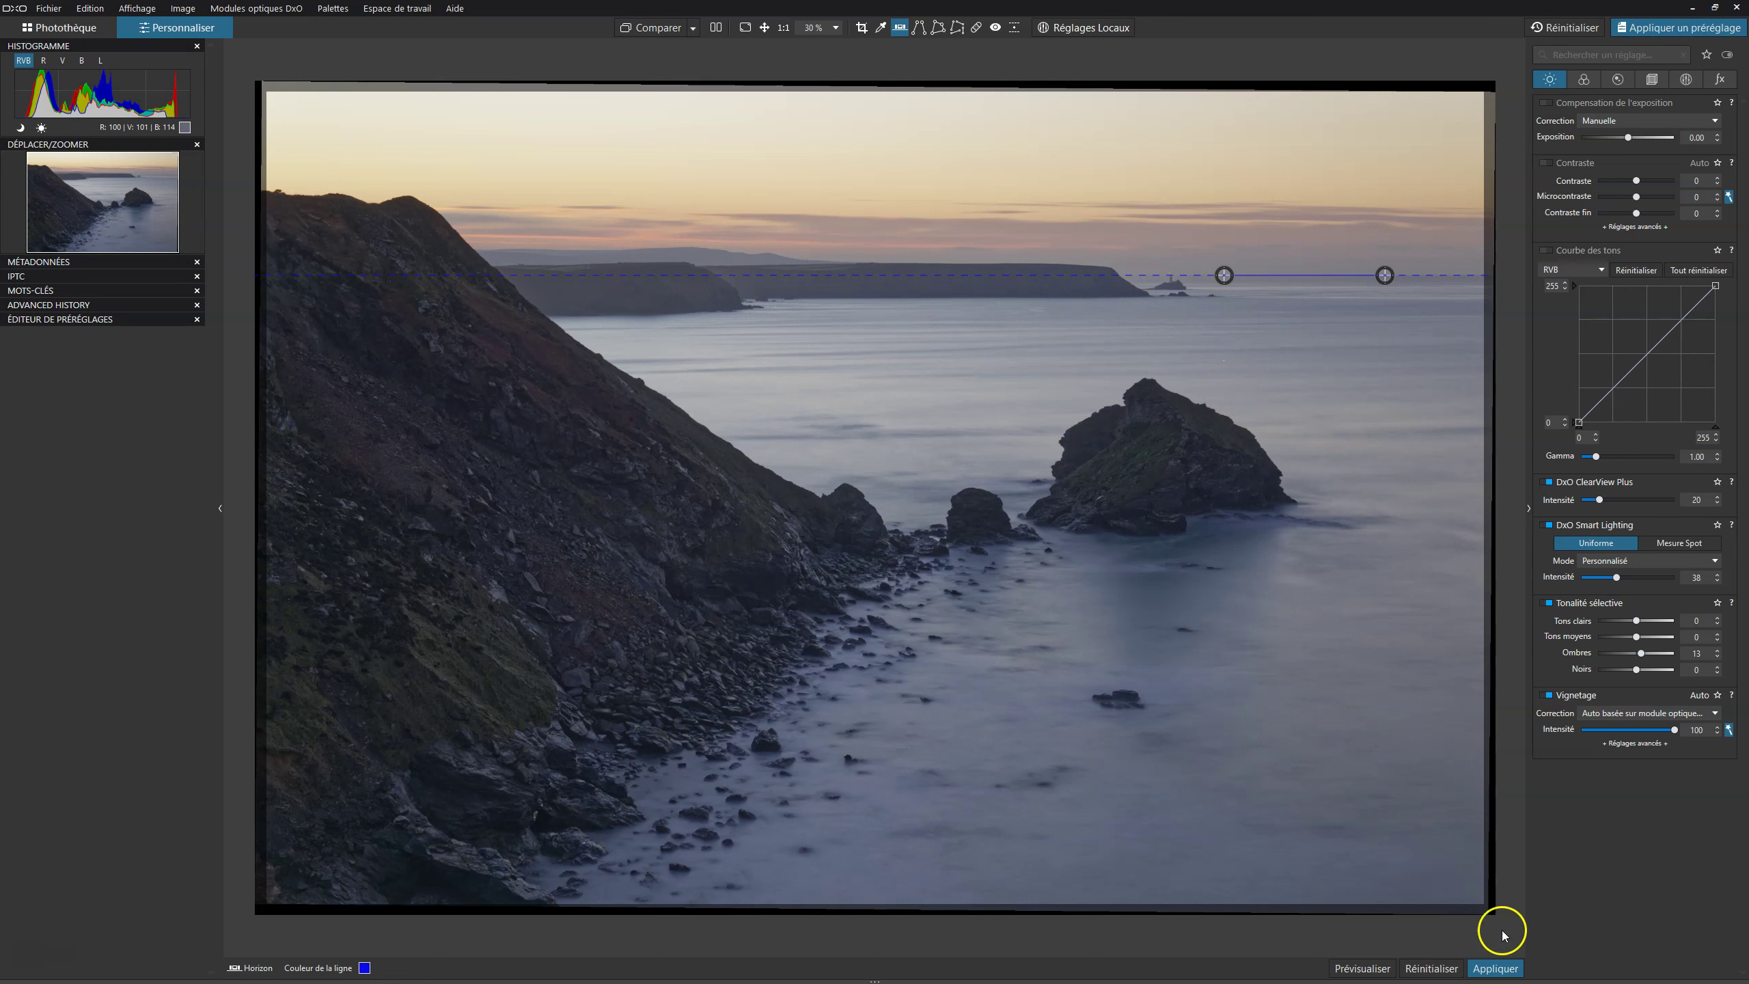
{"action": "left_click", "coordinate": [1511, 968]}
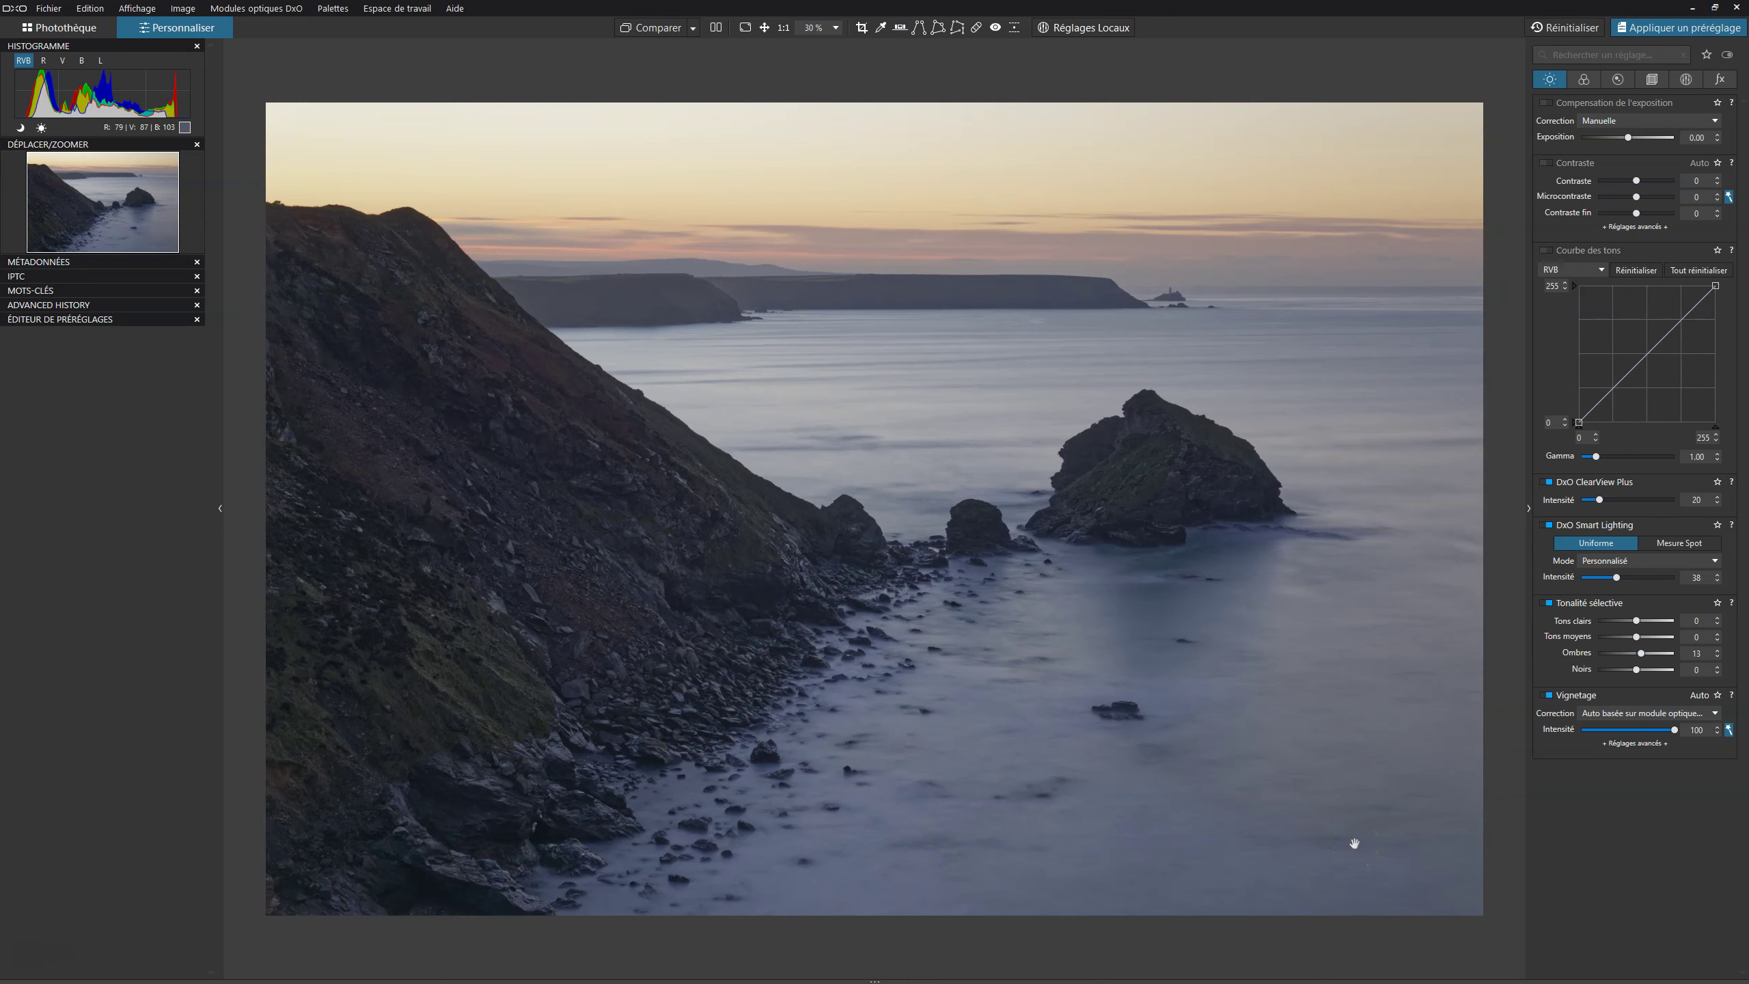
Set microcontrast to 20, then in the advanced contrast settings set shadows to 12 and midtones to 14
{"action": "left_click", "coordinate": [994, 413]}
{"action": "left_click", "coordinate": [1634, 227]}
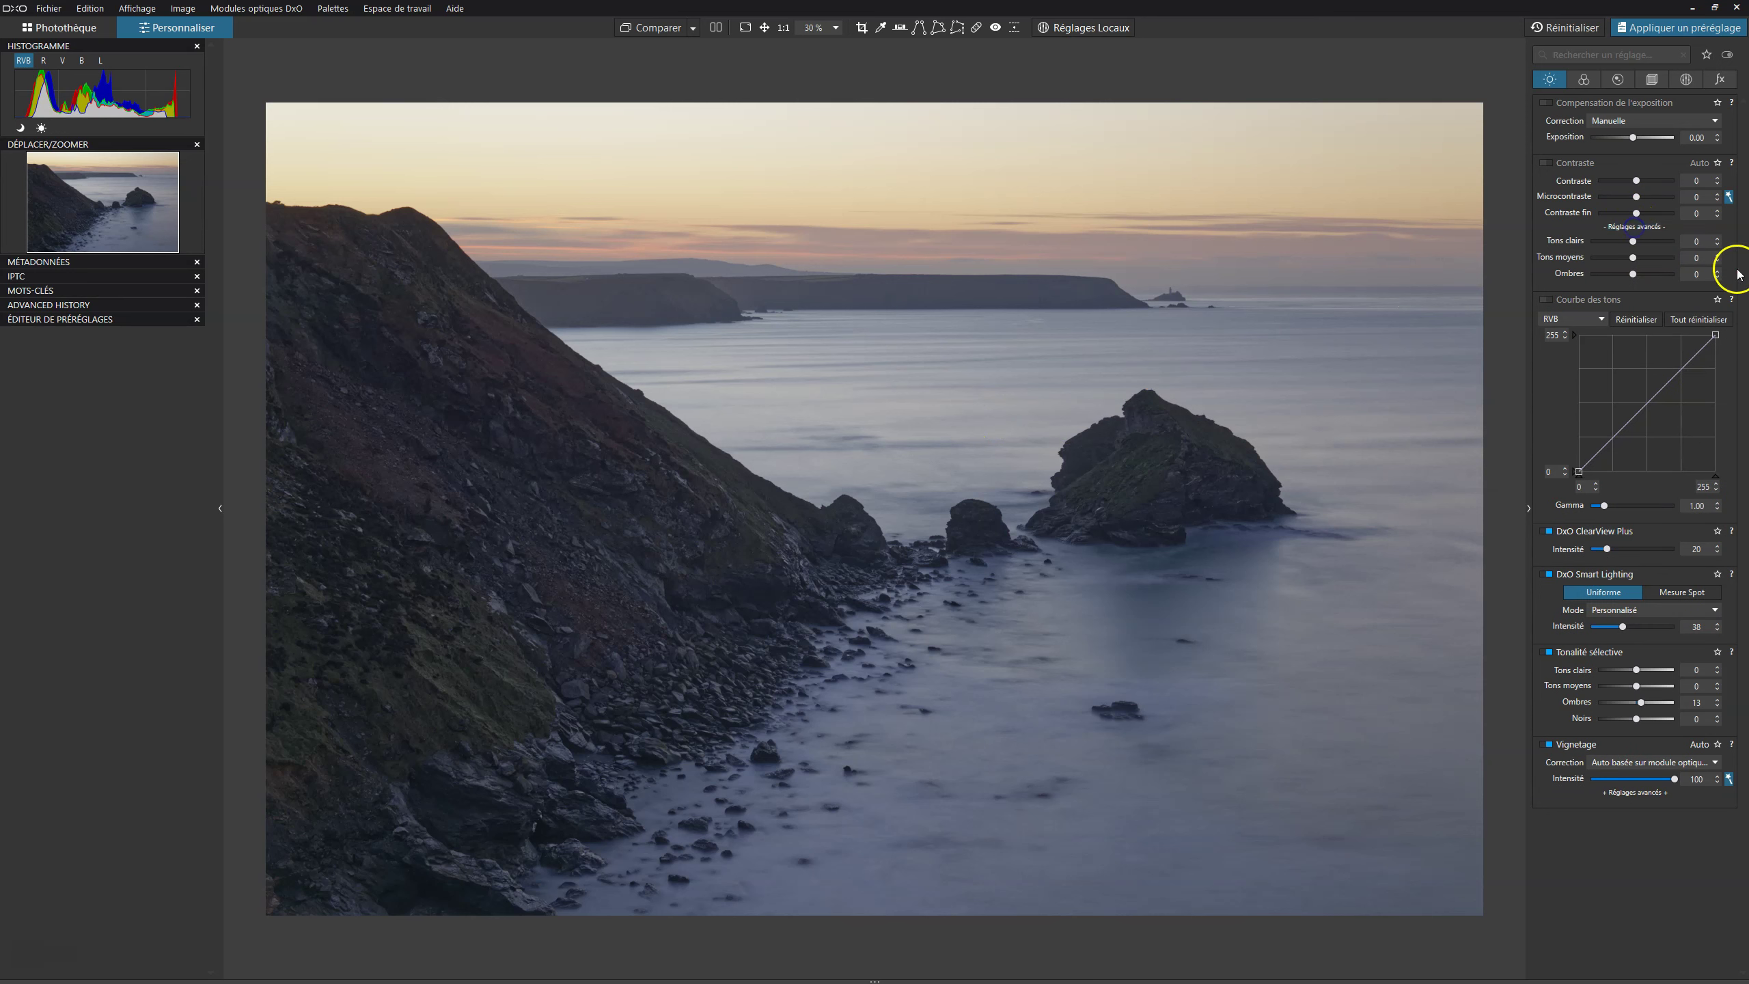
{"action": "left_click_drag", "start_coordinate": [1639, 199], "coordinate": [1641, 199]}
{"action": "left_click_drag", "start_coordinate": [1635, 274], "coordinate": [1629, 276]}
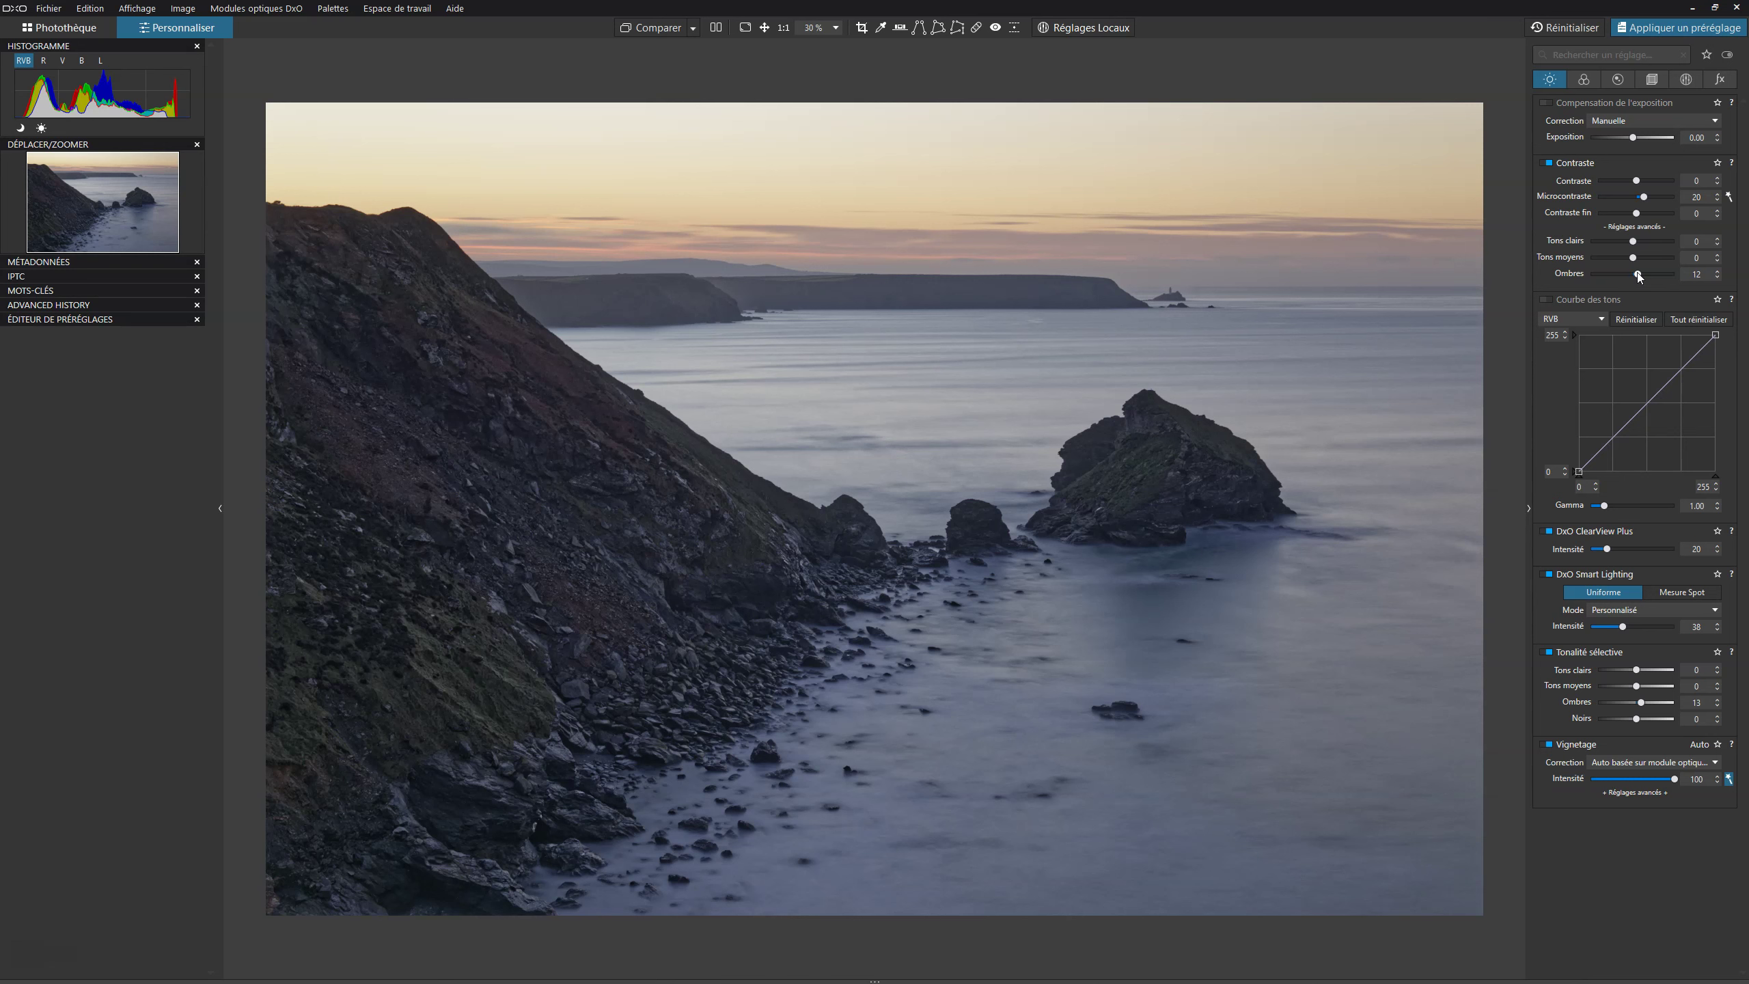
{"action": "left_click_drag", "start_coordinate": [1639, 265], "coordinate": [1637, 261]}
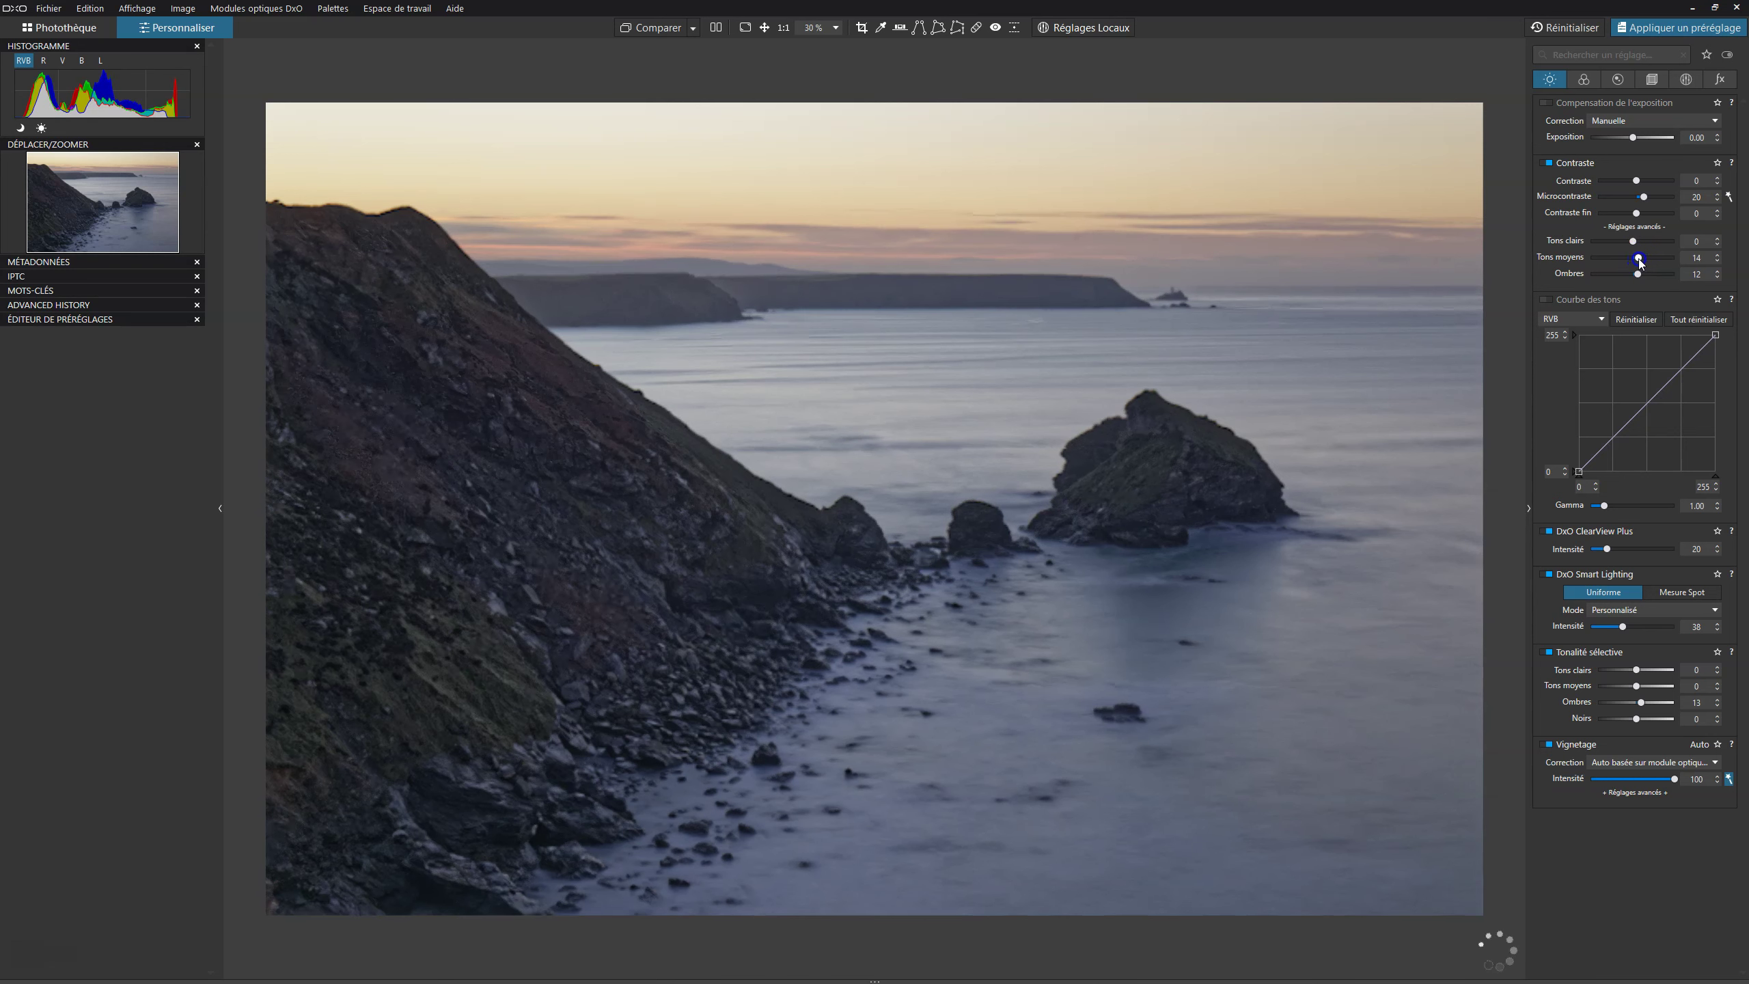
Test stronger advanced contrast on the highlights and shadows, ending with highlights at 2 and shadows at 53
{"action": "left_click_drag", "start_coordinate": [1634, 243], "coordinate": [1621, 248]}
{"action": "left_click_drag", "start_coordinate": [1630, 241], "coordinate": [1663, 275]}
{"action": "left_click", "coordinate": [1632, 278]}
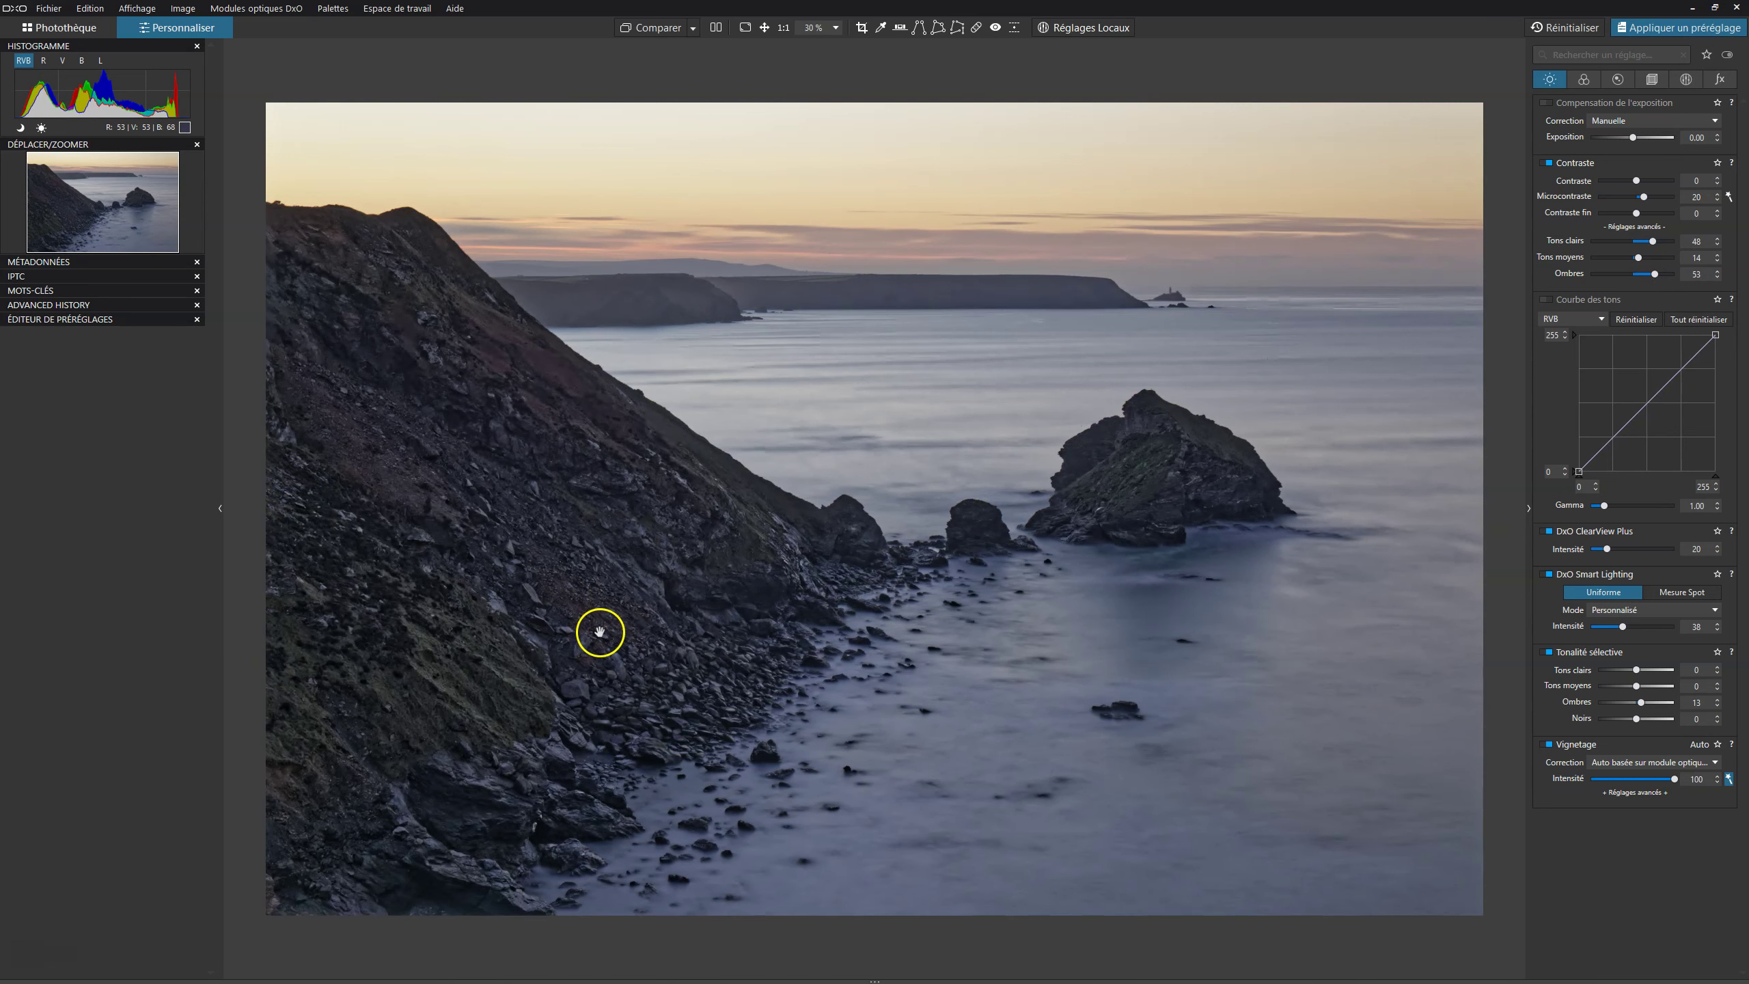
{"action": "left_click_drag", "start_coordinate": [1651, 249], "coordinate": [1637, 250]}
Check for shadow clipping and compare the developed photo with the comparison image, switching between comparison references
{"action": "left_click", "coordinate": [22, 129]}
{"action": "left_click", "coordinate": [654, 29]}
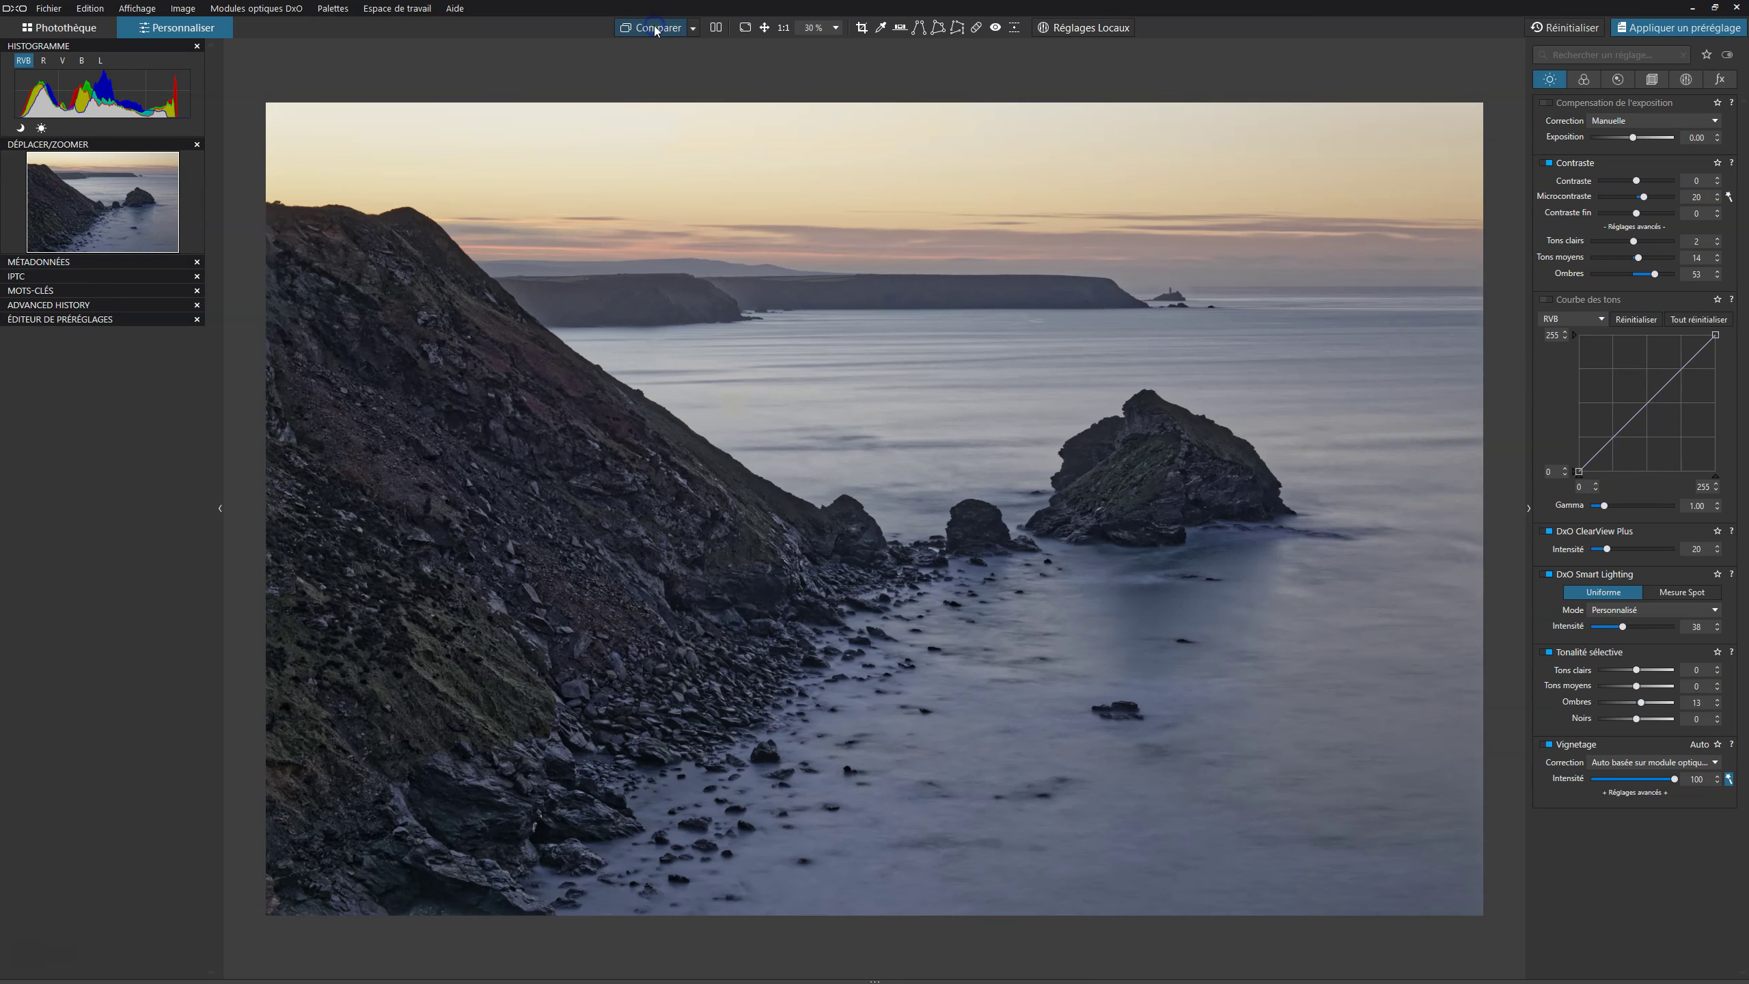
{"action": "left_click", "coordinate": [655, 29]}
{"action": "left_click", "coordinate": [692, 28]}
{"action": "left_click", "coordinate": [722, 66]}
{"action": "left_click", "coordinate": [665, 31]}
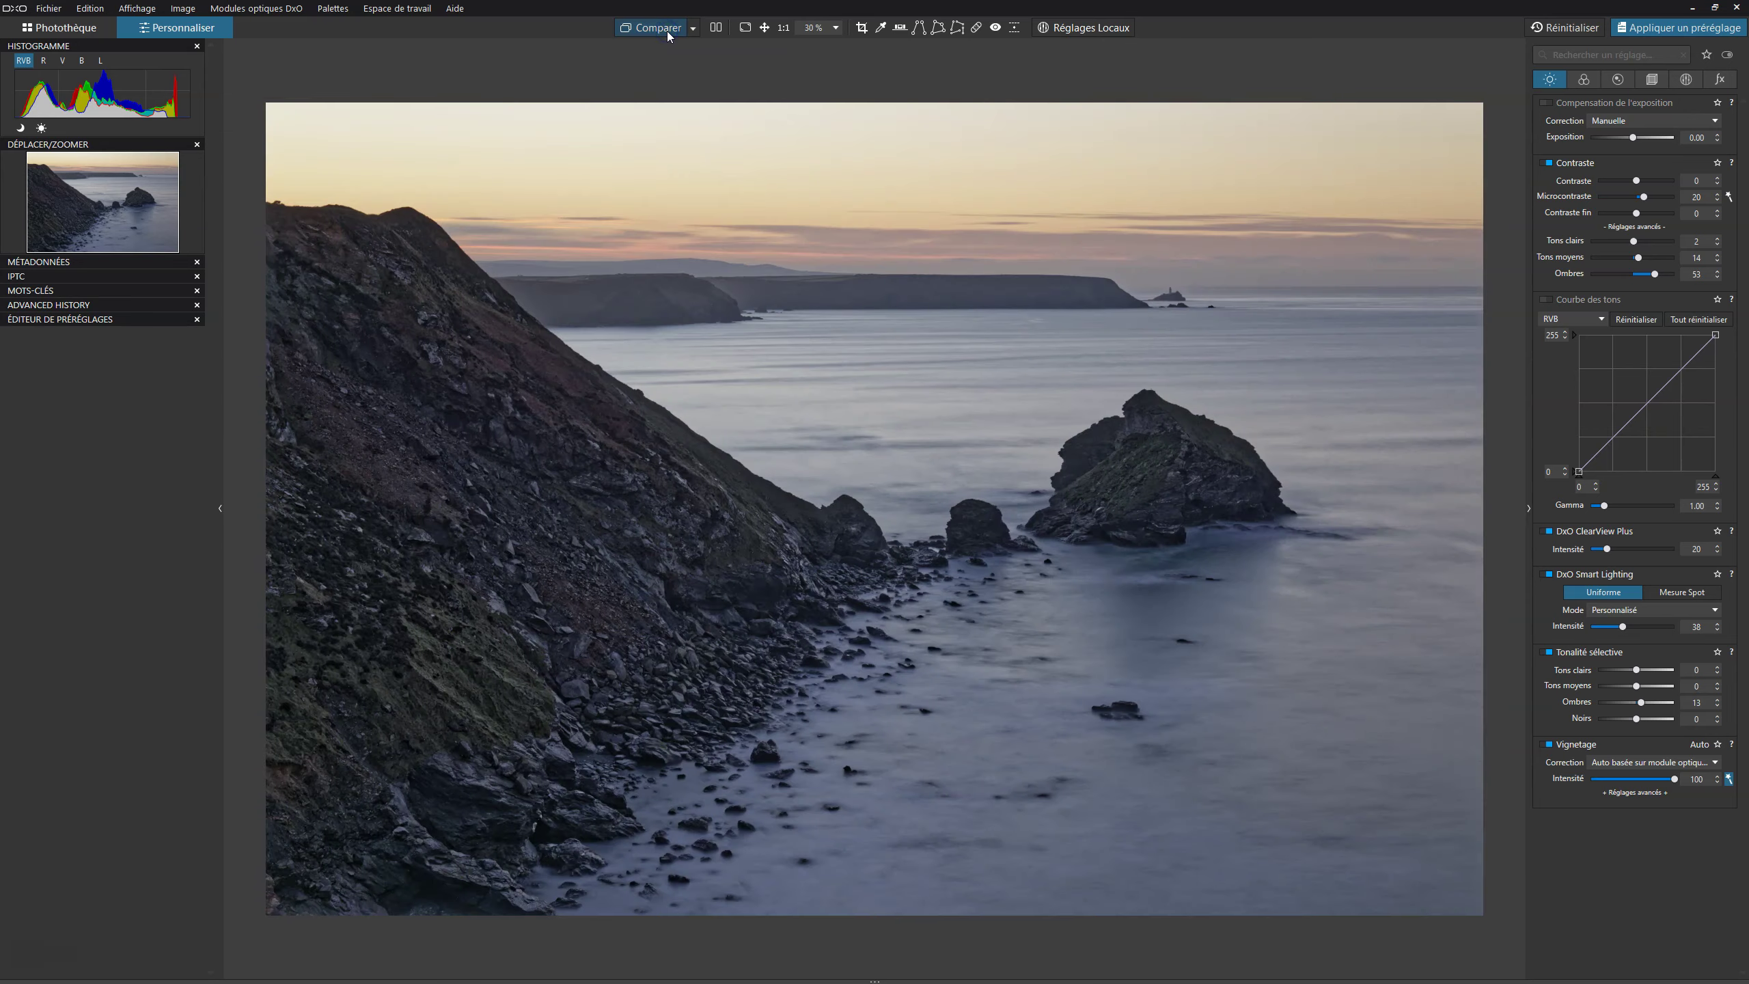
{"action": "left_click", "coordinate": [666, 32]}
{"action": "left_click", "coordinate": [666, 31]}
{"action": "left_click", "coordinate": [667, 31]}
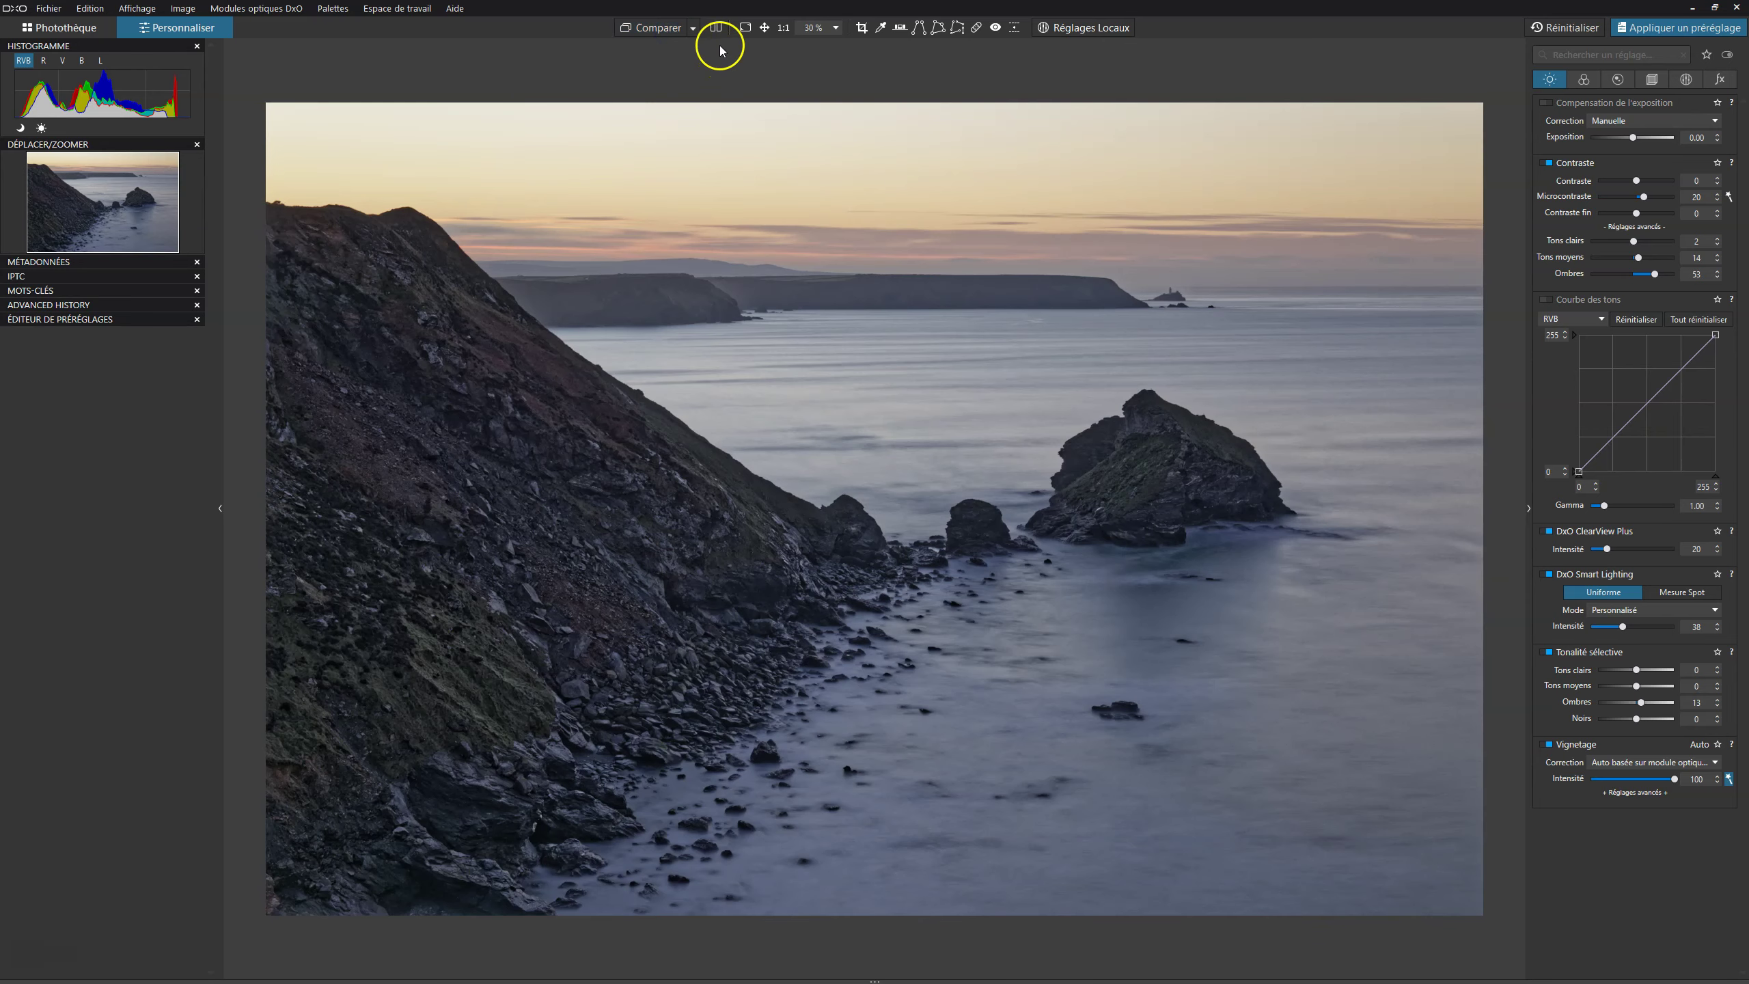
{"action": "left_click", "coordinate": [692, 32]}
{"action": "left_click", "coordinate": [715, 72]}
{"action": "left_click", "coordinate": [1197, 303]}
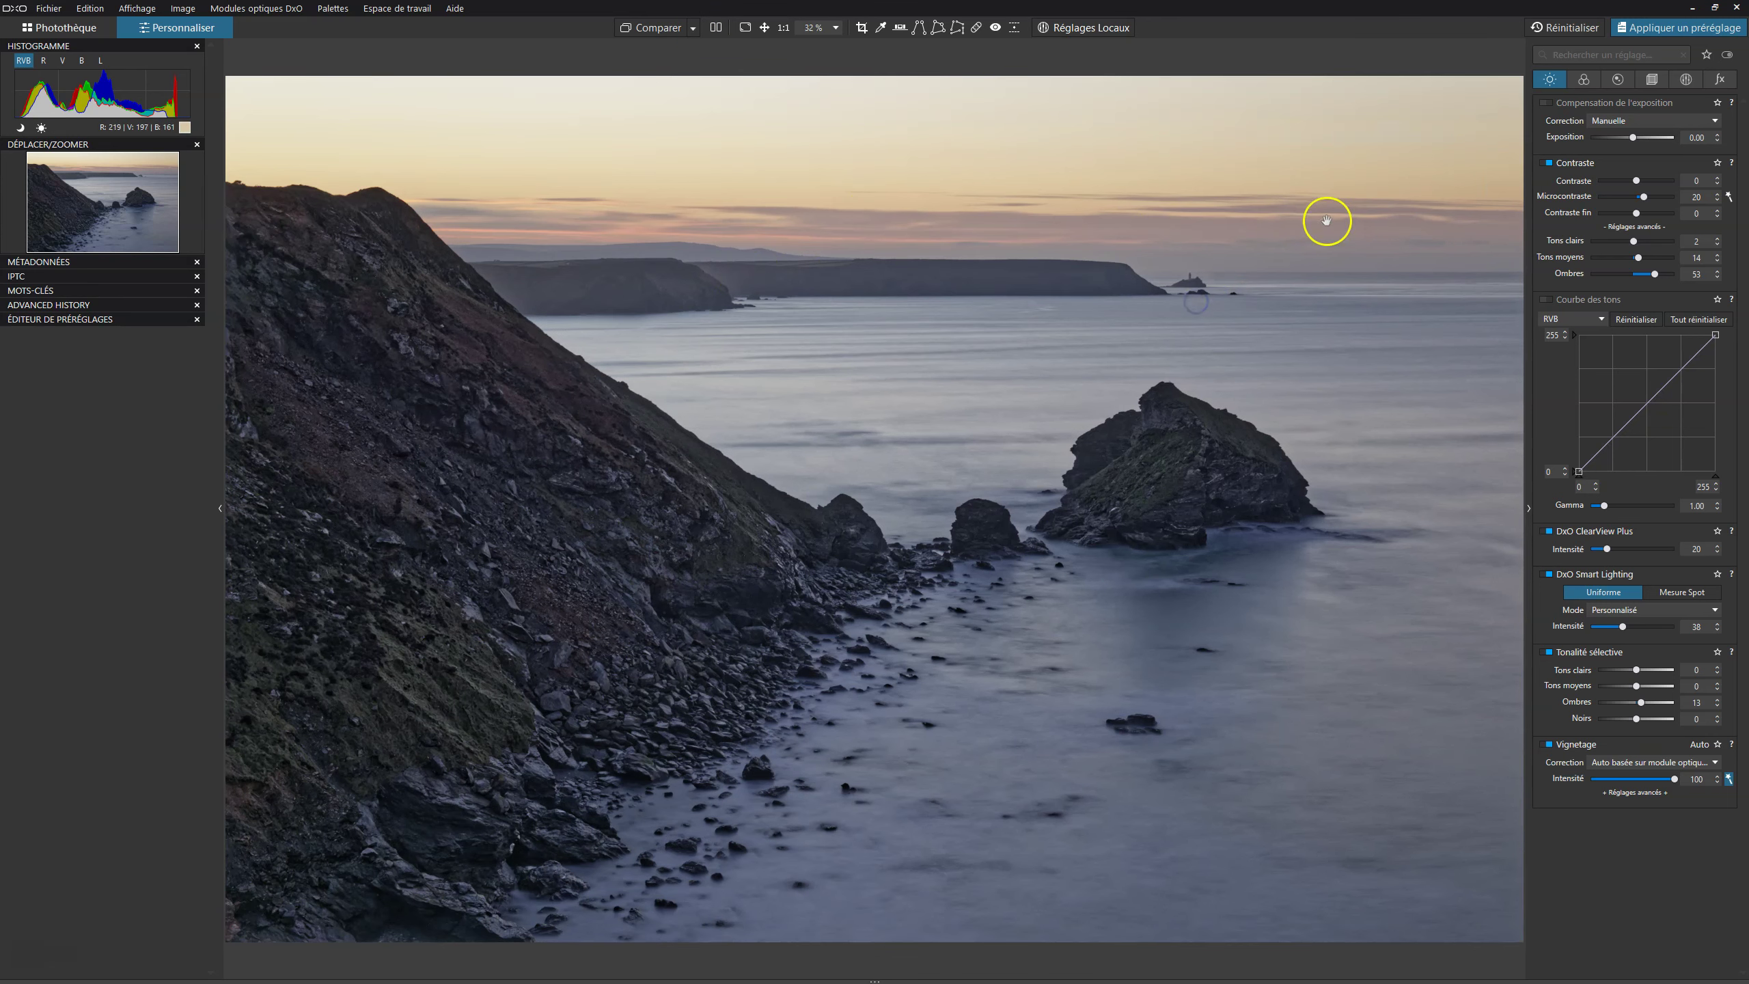
Start the local adjustments and place a horizontal control line along the horizon, with its fade ending at the top of the large rock
{"action": "left_click", "coordinate": [1067, 28]}
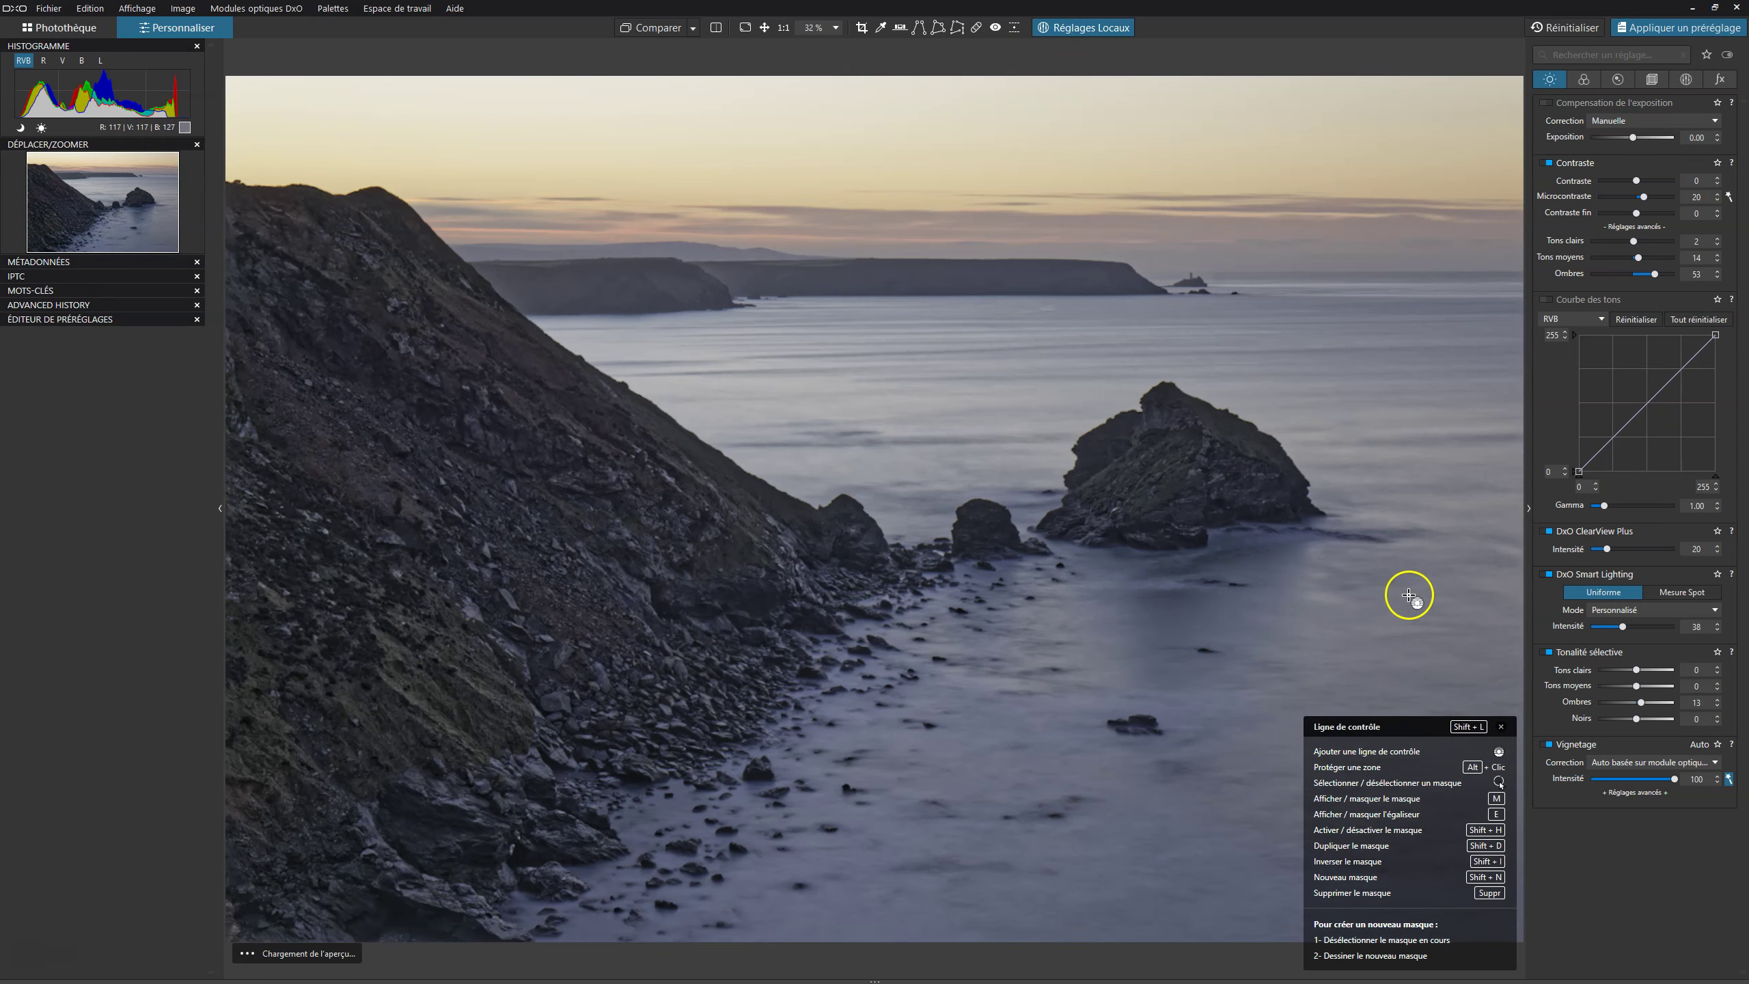
{"action": "right_click", "coordinate": [1109, 206]}
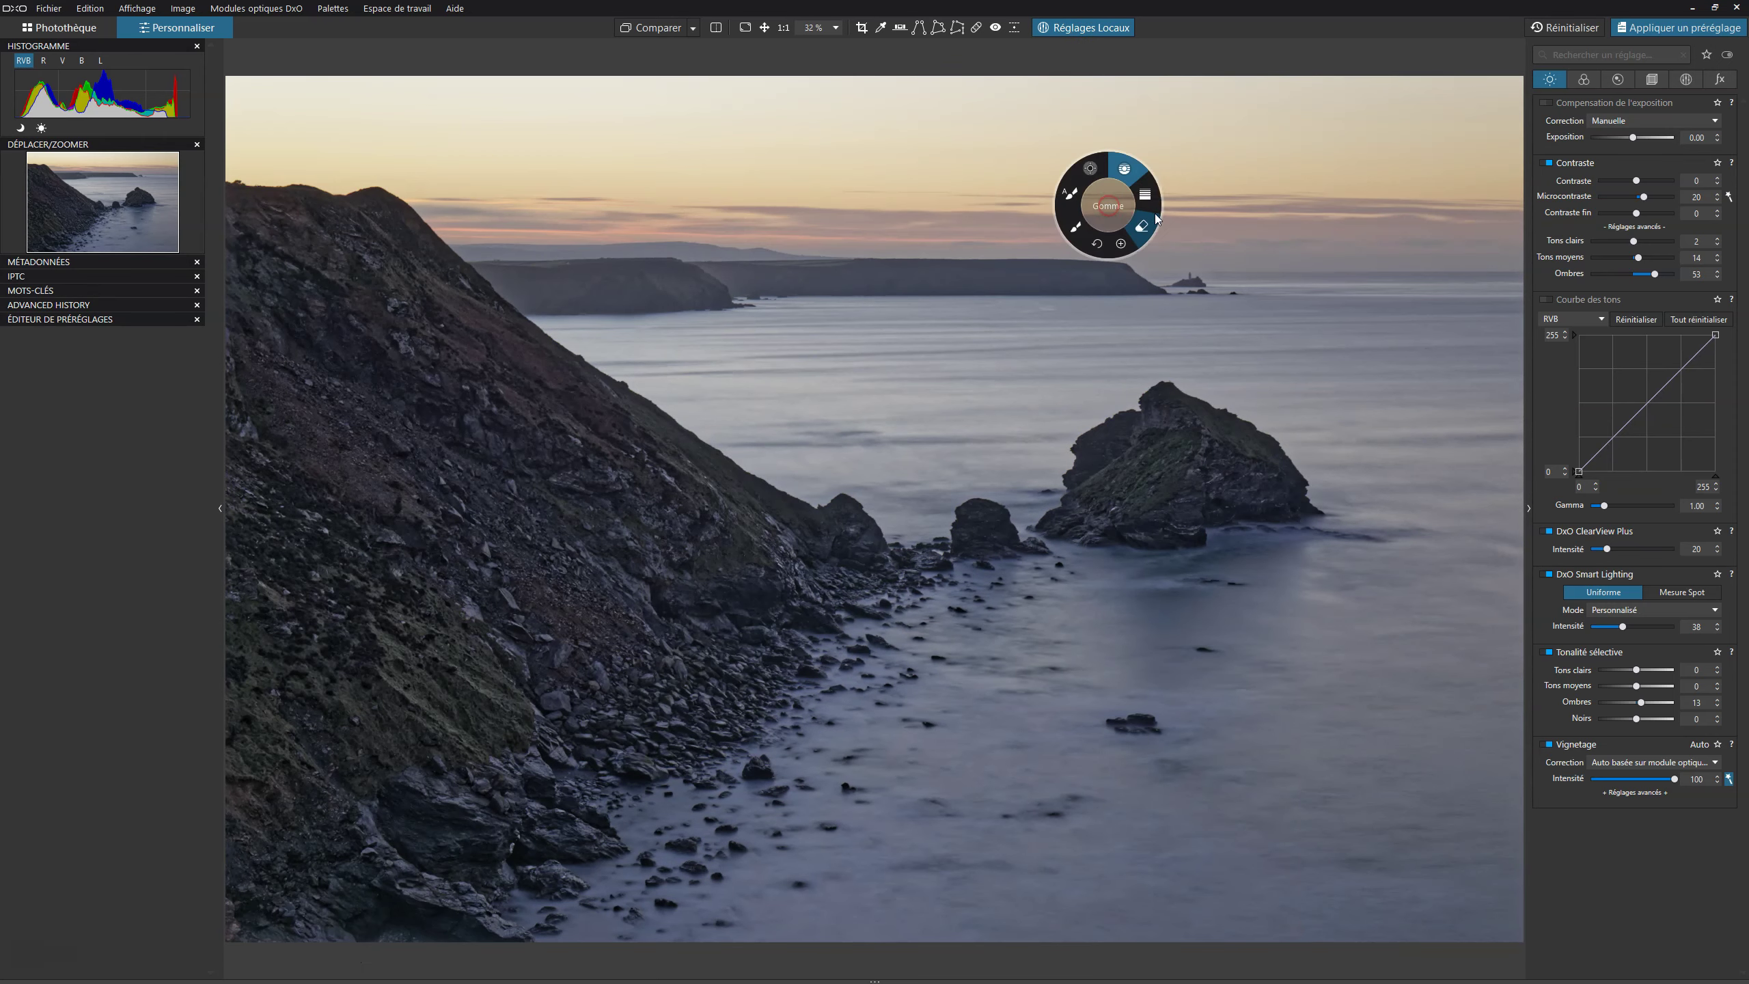
{"action": "left_click", "coordinate": [1113, 164]}
{"action": "left_click_drag", "start_coordinate": [1046, 94], "coordinate": [1047, 214]}
{"action": "left_click_drag", "start_coordinate": [1047, 94], "coordinate": [1044, 276]}
{"action": "left_click", "coordinate": [1132, 335]}
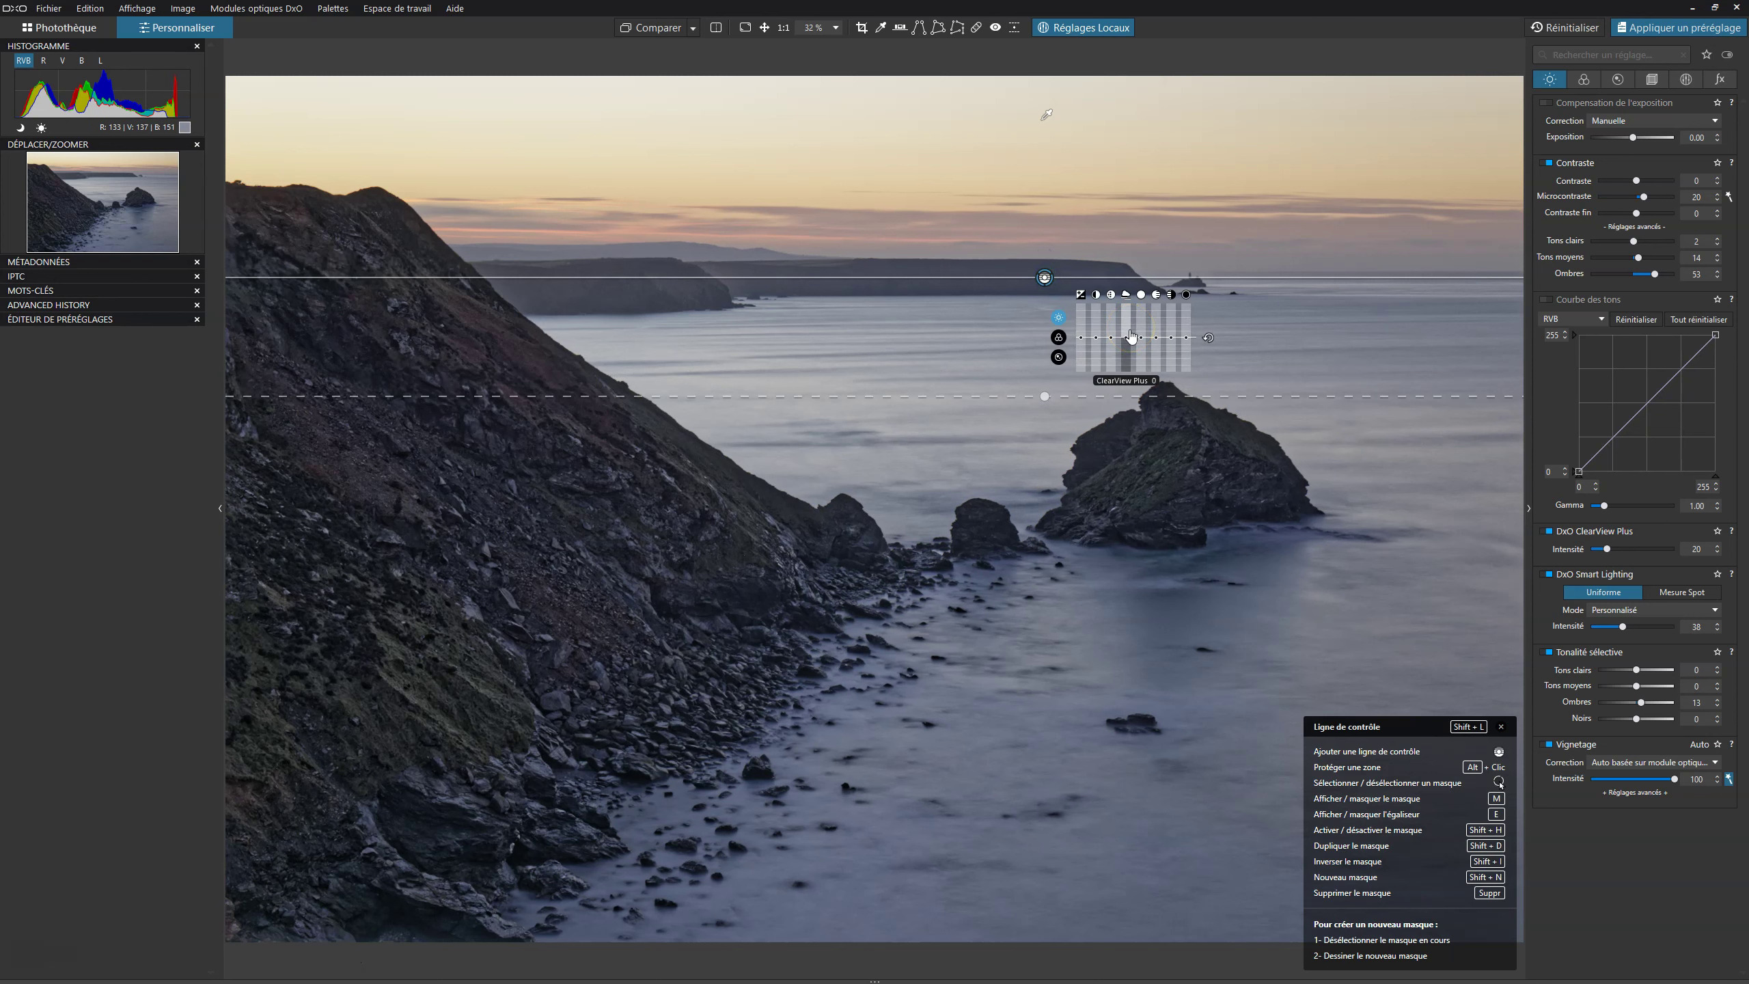
Display the mask, resample the control line's reference colour in the upper sky, and set its exposure to -0.08
{"action": "key", "text": "m"}
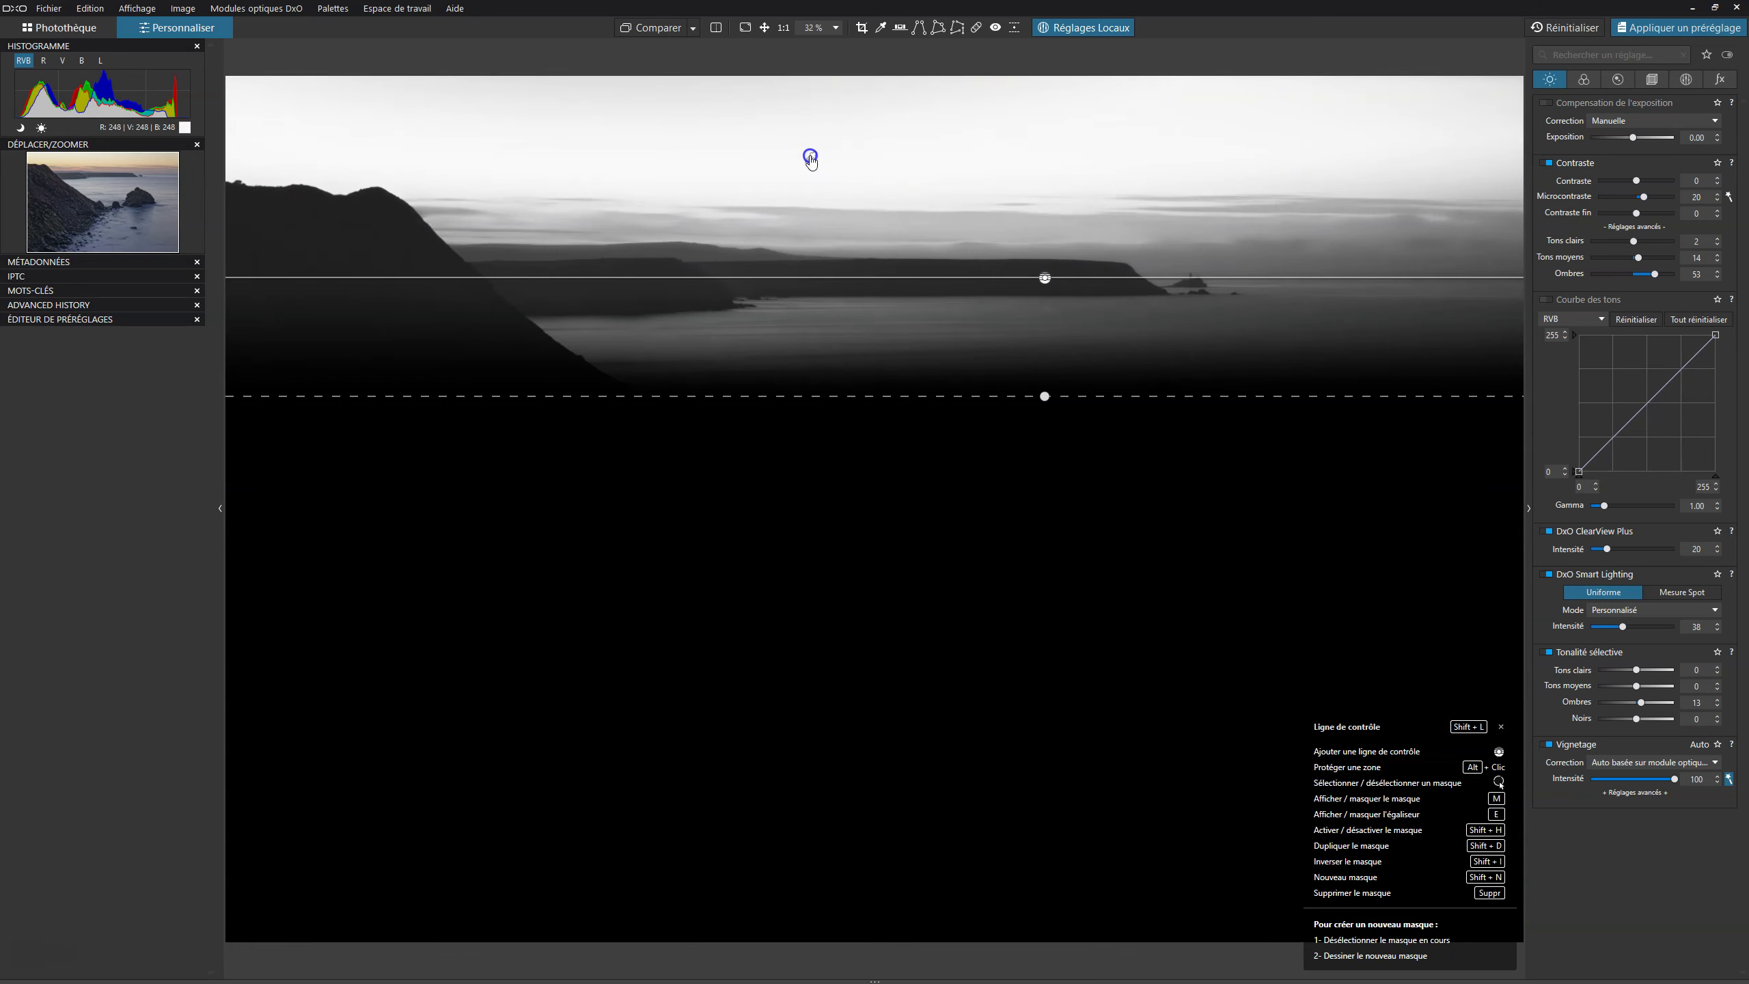
{"action": "key", "text": "e"}
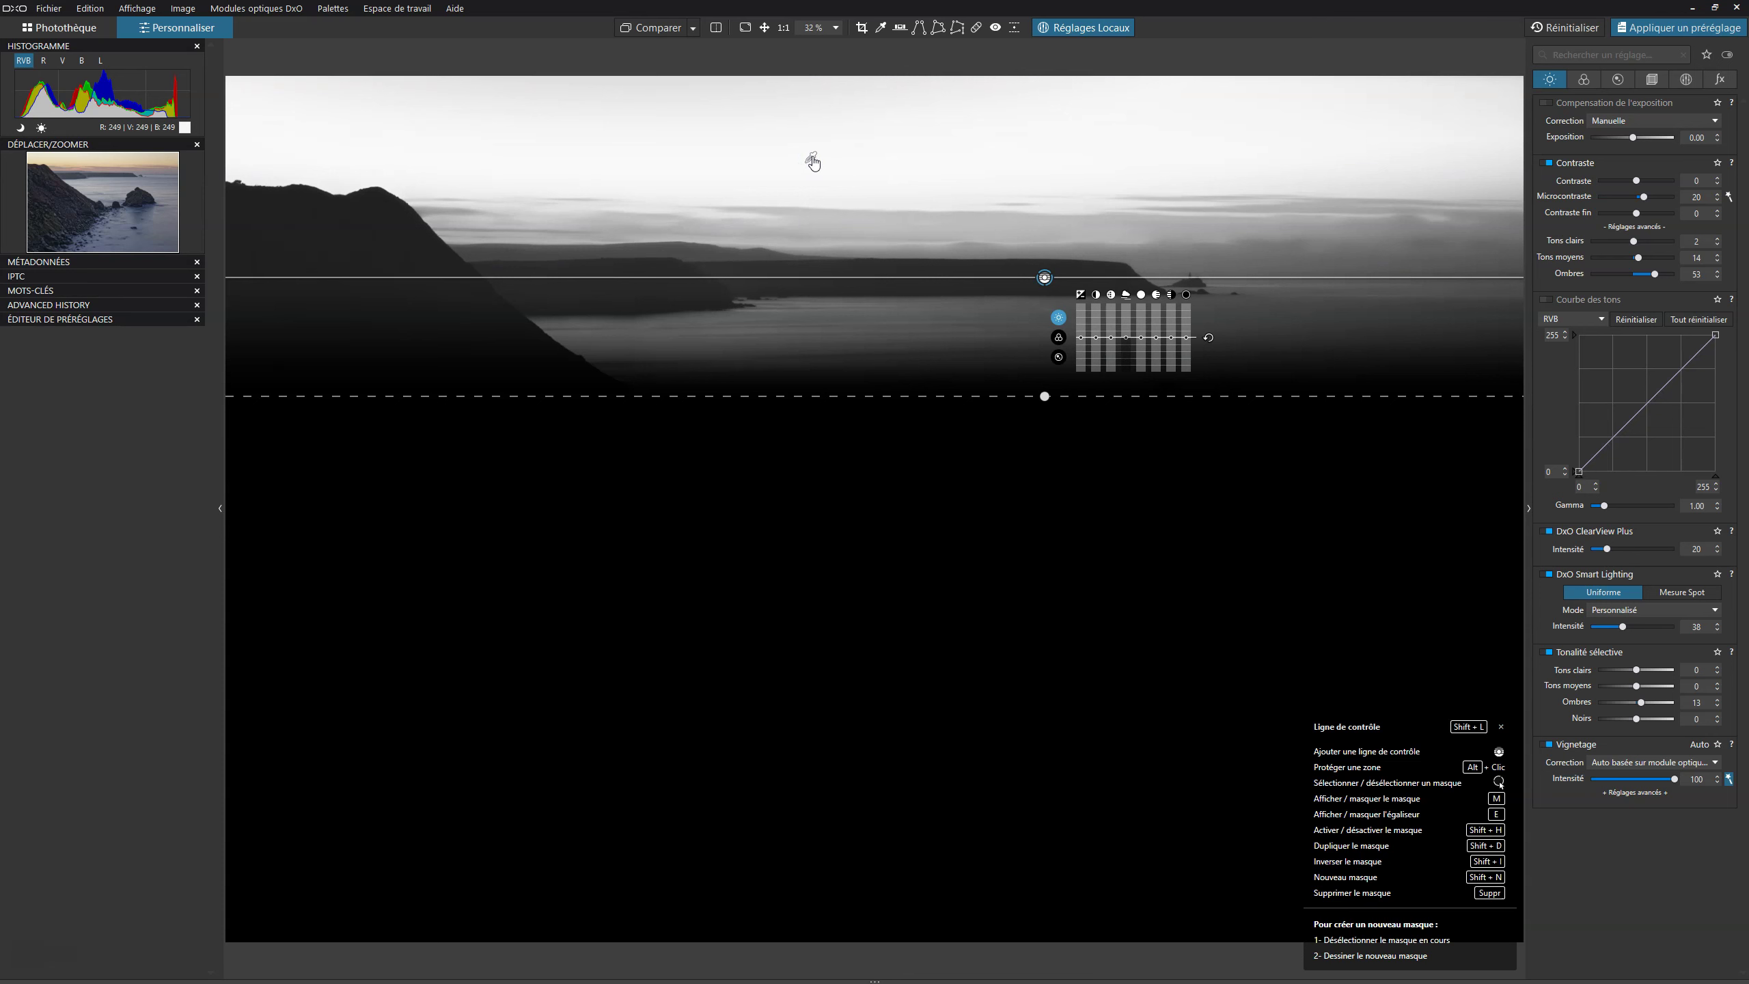
{"action": "left_click", "coordinate": [815, 161]}
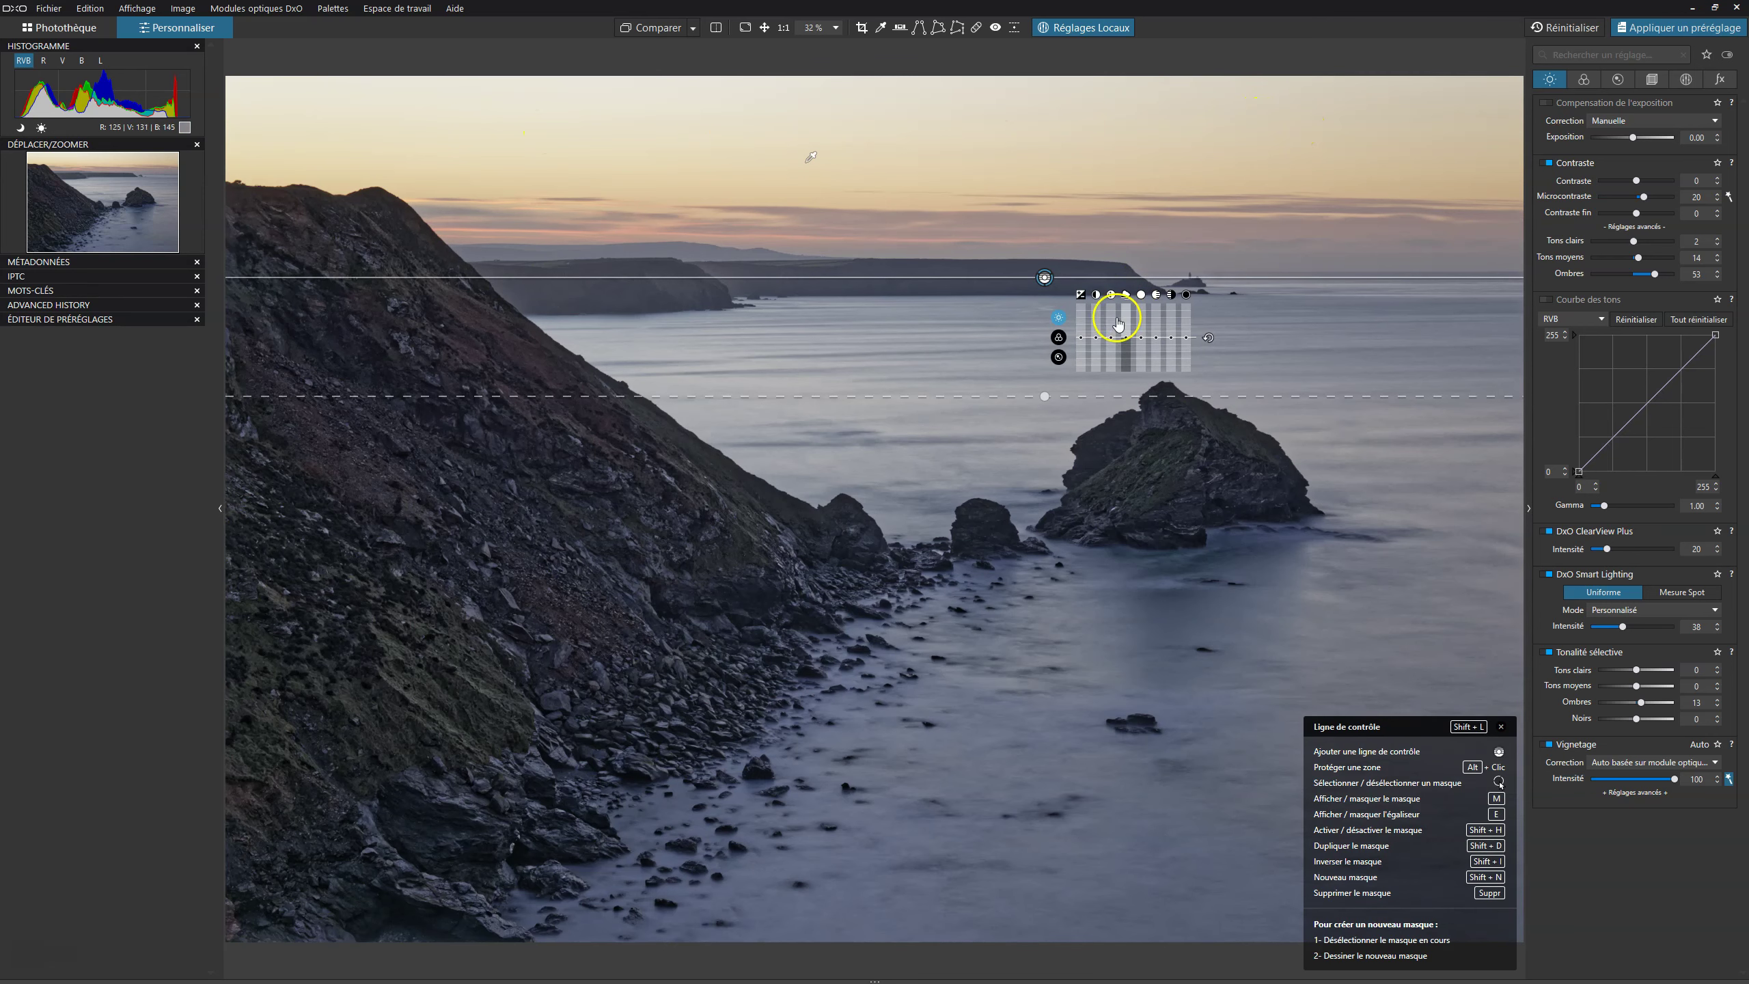
{"action": "left_click_drag", "start_coordinate": [1081, 337], "coordinate": [1081, 342]}
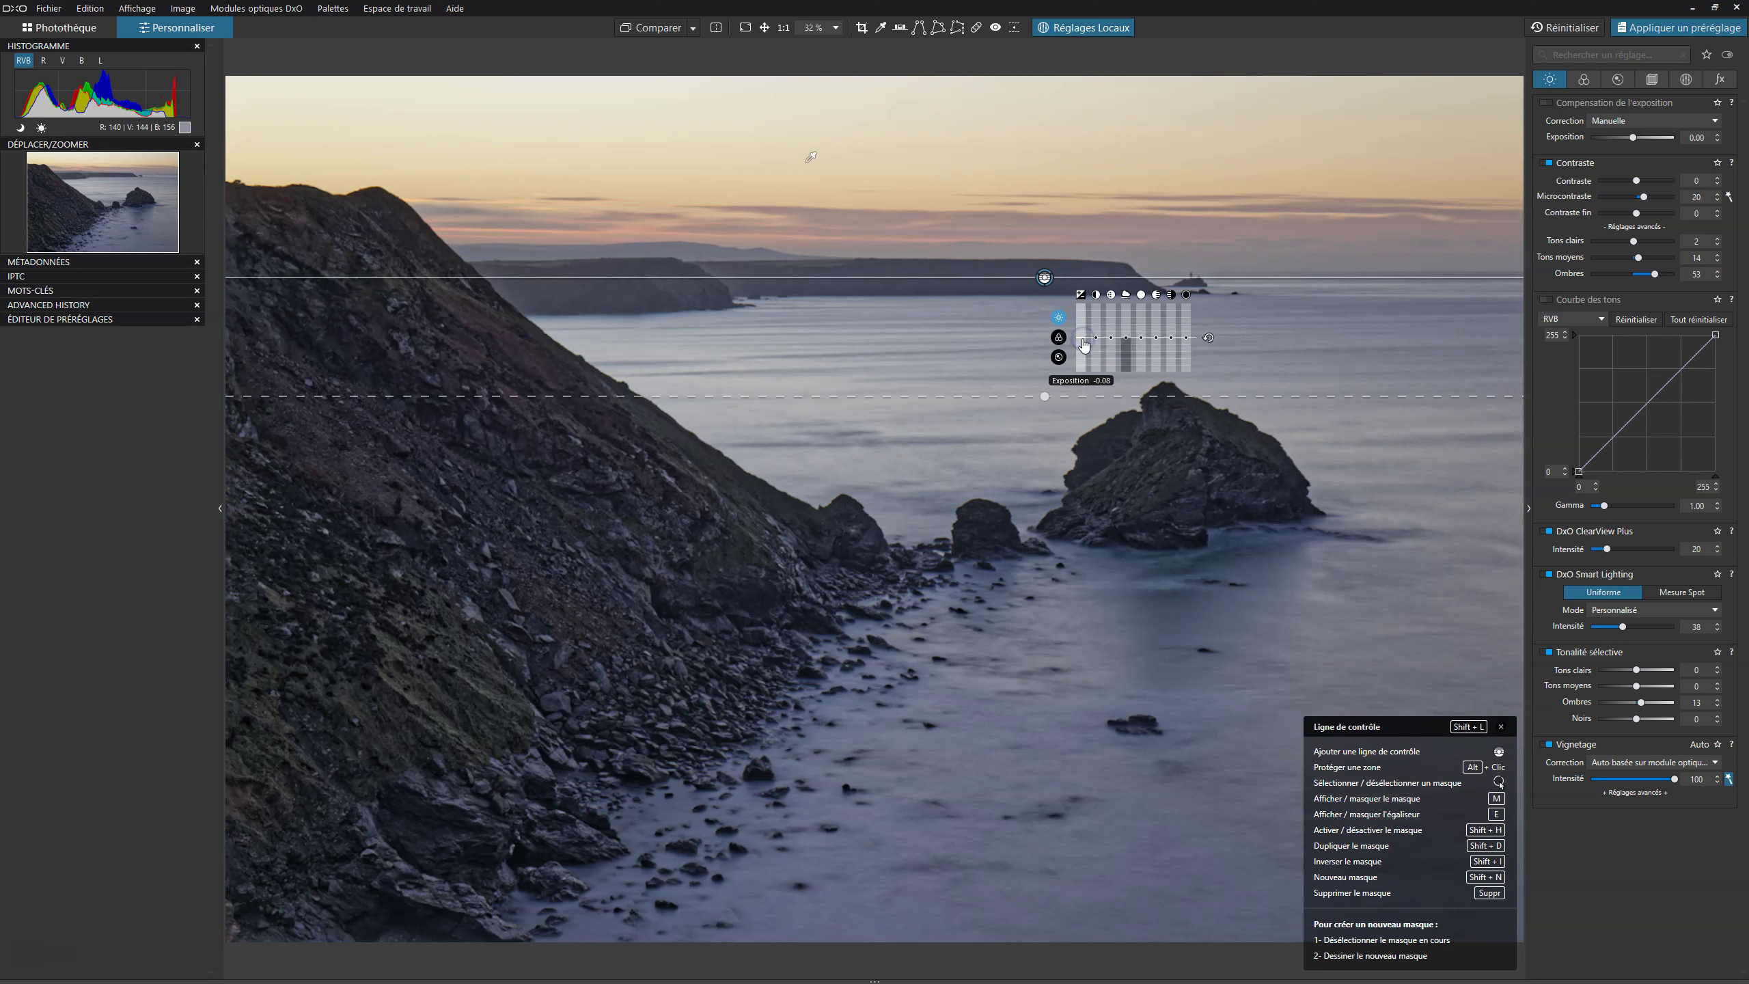
With the mask displayed, set the control line's mask selectivity to Chroma 55 and Luma 45
{"action": "key", "text": "m"}
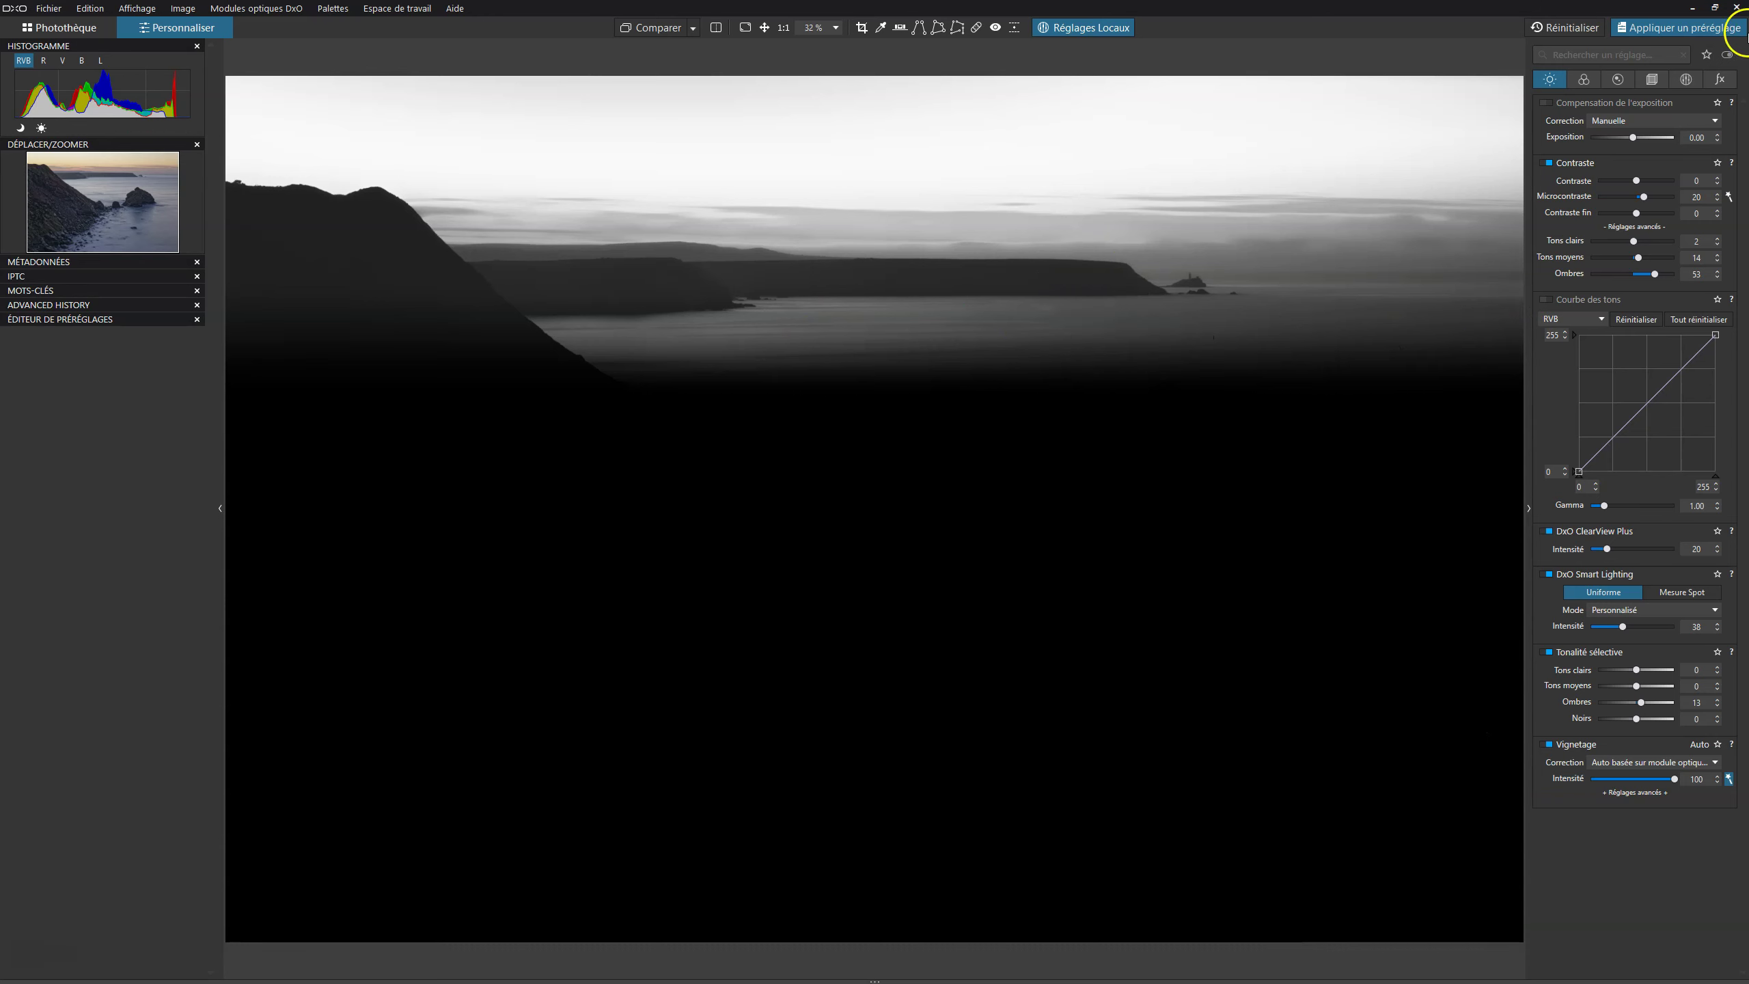
{"action": "left_click", "coordinate": [1686, 79]}
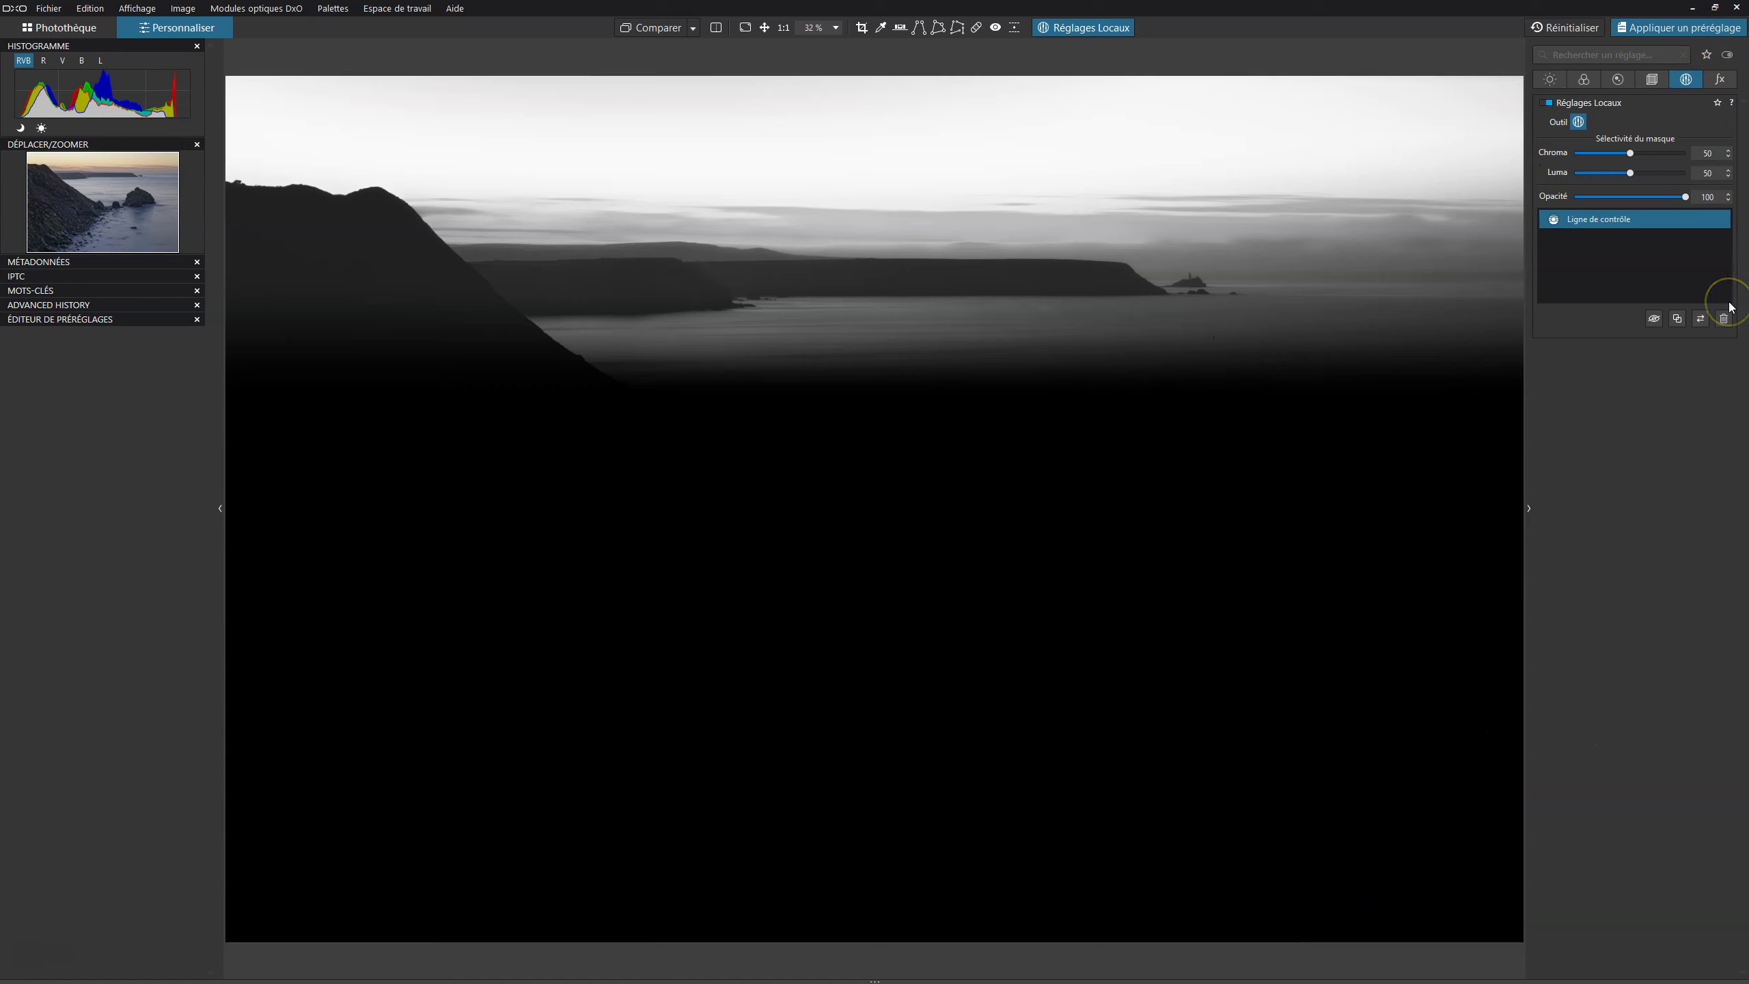
{"action": "left_click_drag", "start_coordinate": [1630, 153], "coordinate": [1643, 156]}
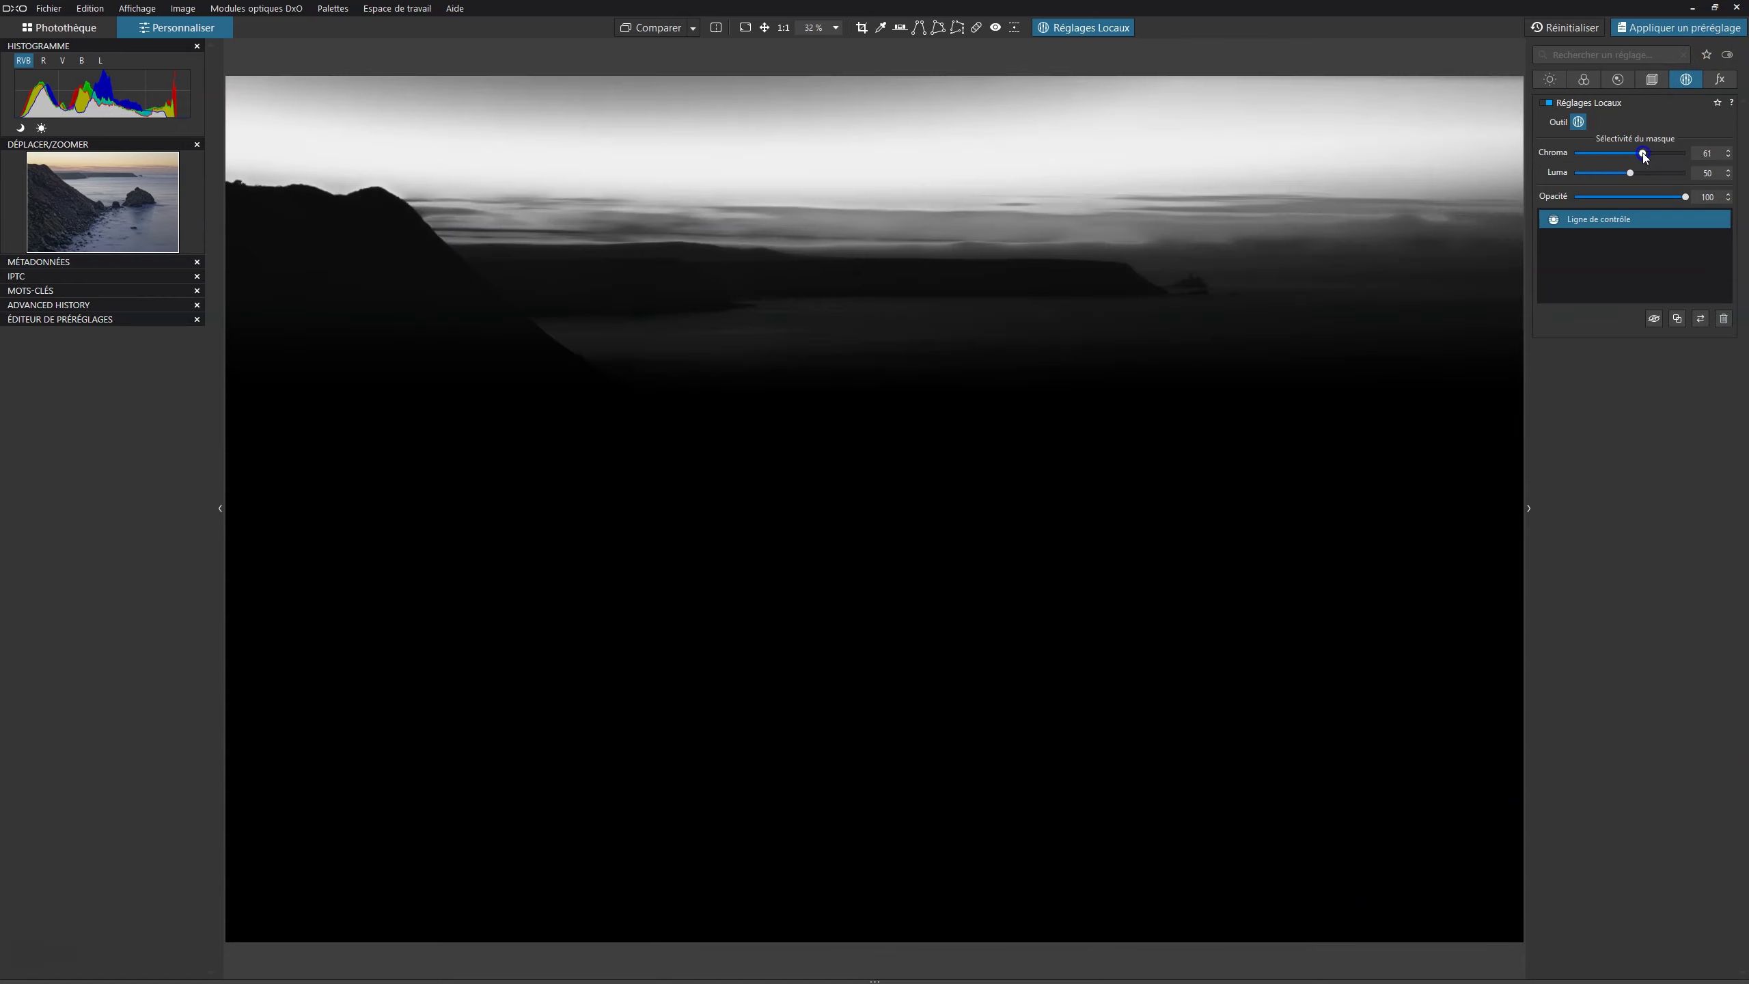
{"action": "mouse_move", "coordinate": [1661, 177]}
{"action": "left_mouse_down"}
{"action": "mouse_move", "coordinate": [1612, 177]}
{"action": "mouse_move", "coordinate": [1637, 155]}
{"action": "left_mouse_up"}
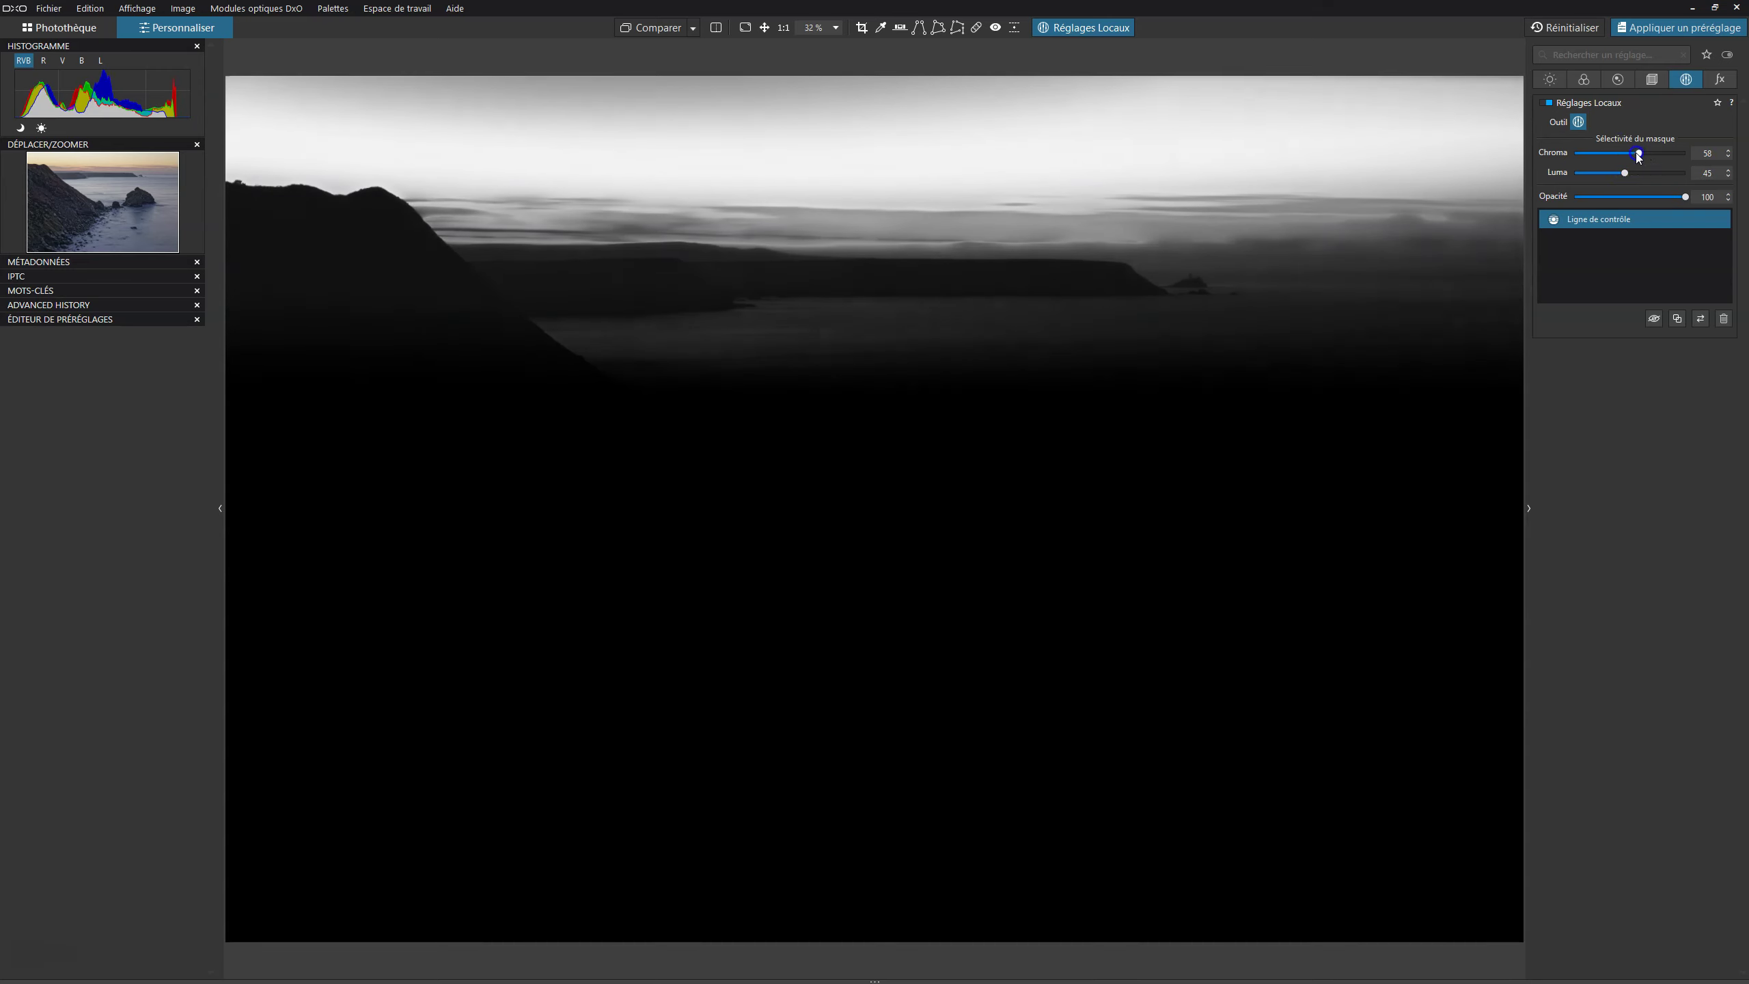
Protect the sea with a negative control line just below the horizon, sample the water beneath it, and hide the mask
{"action": "mouse_move", "coordinate": [1343, 352]}
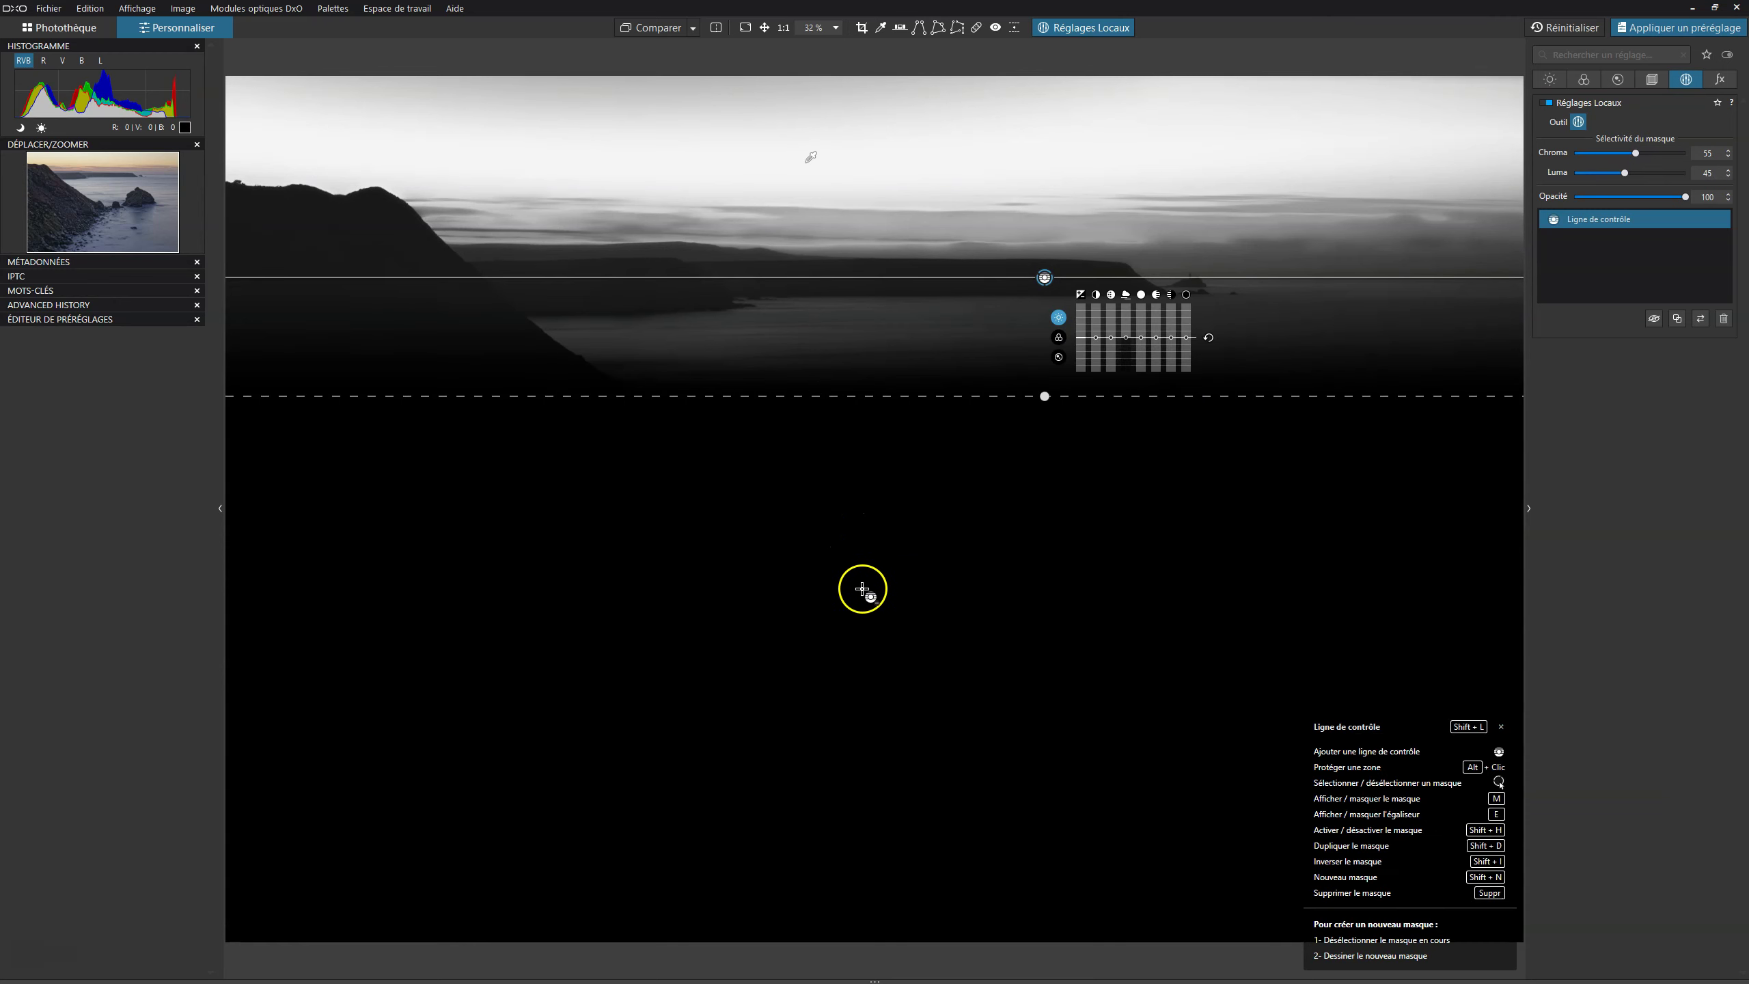
{"action": "left_click_drag", "start_coordinate": [862, 589], "coordinate": [907, 309]}
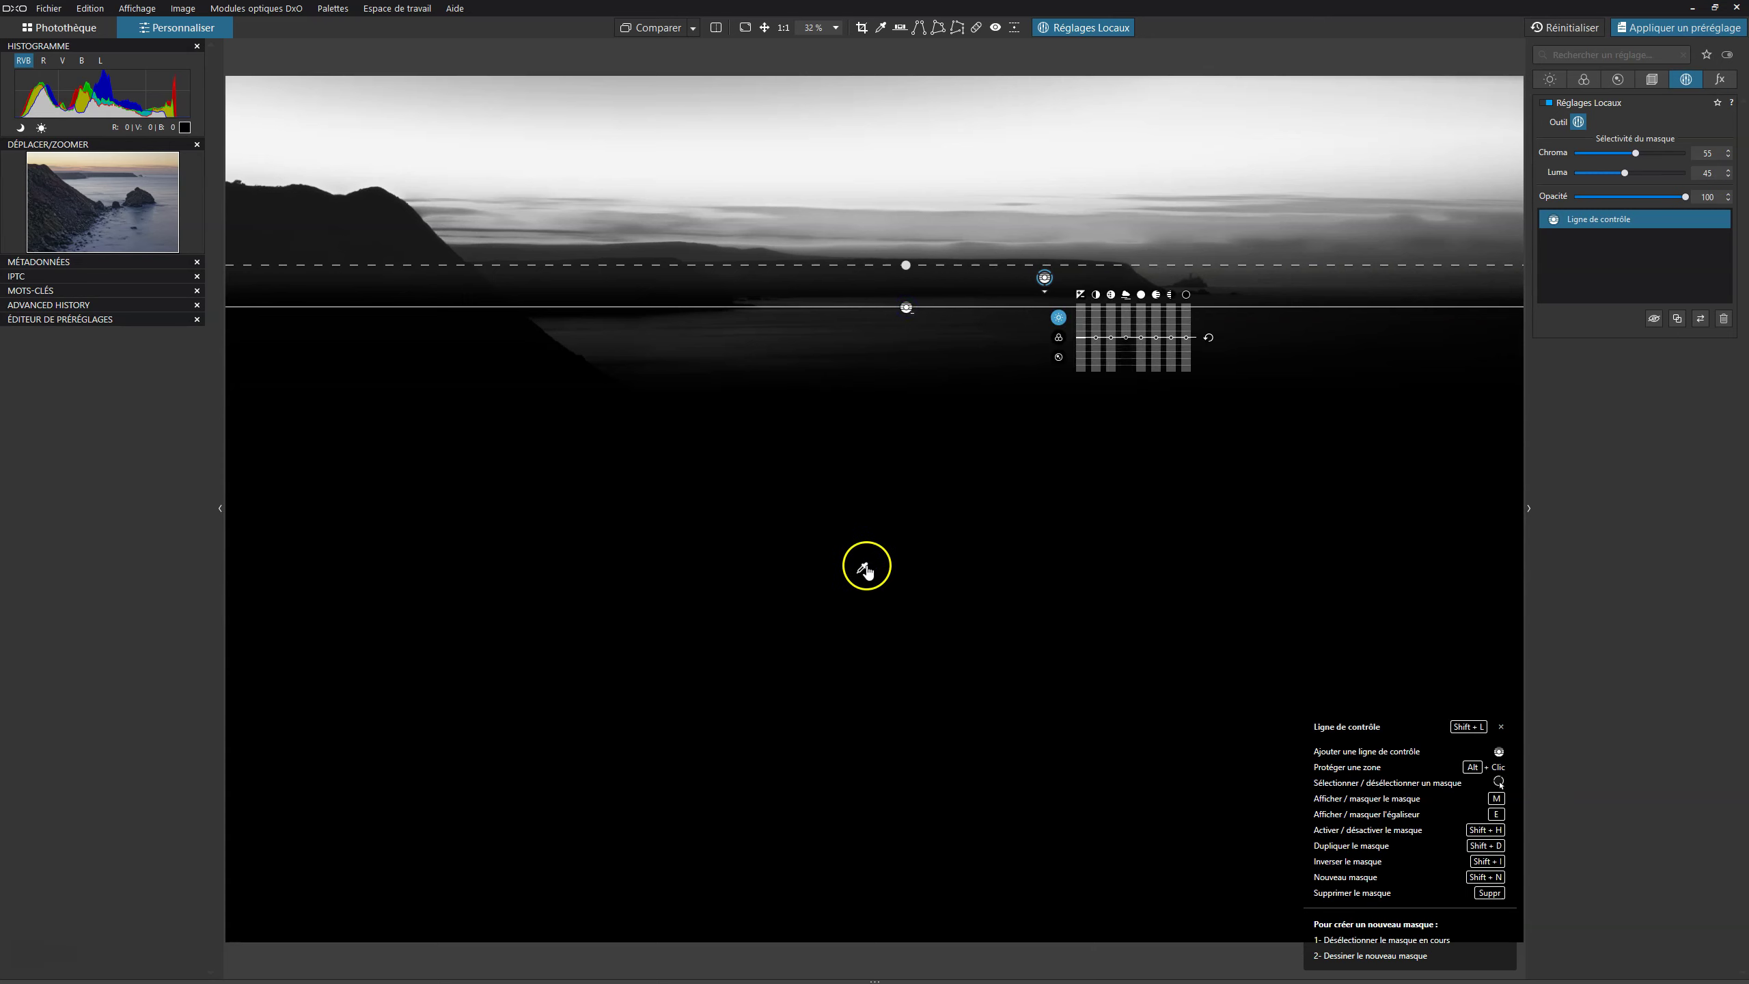
{"action": "left_click", "coordinate": [832, 379]}
{"action": "left_click", "coordinate": [818, 329]}
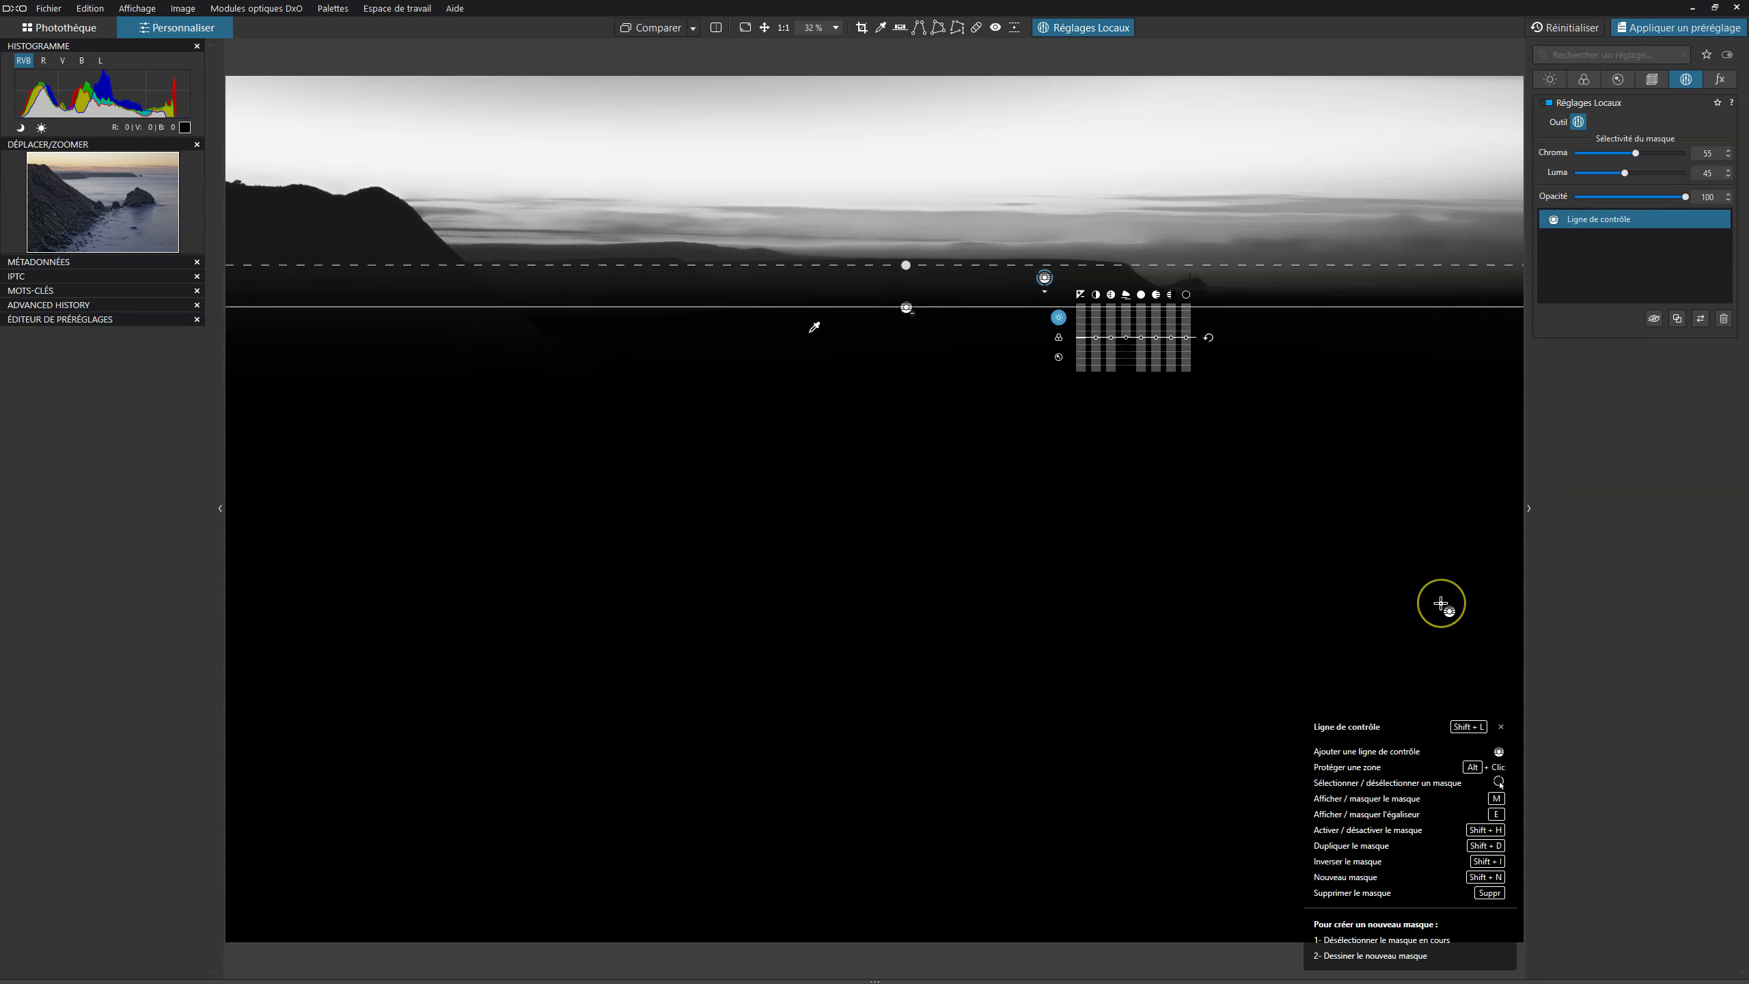
{"action": "key", "text": "m"}
{"action": "key", "text": "m"}
{"action": "key", "text": "m"}
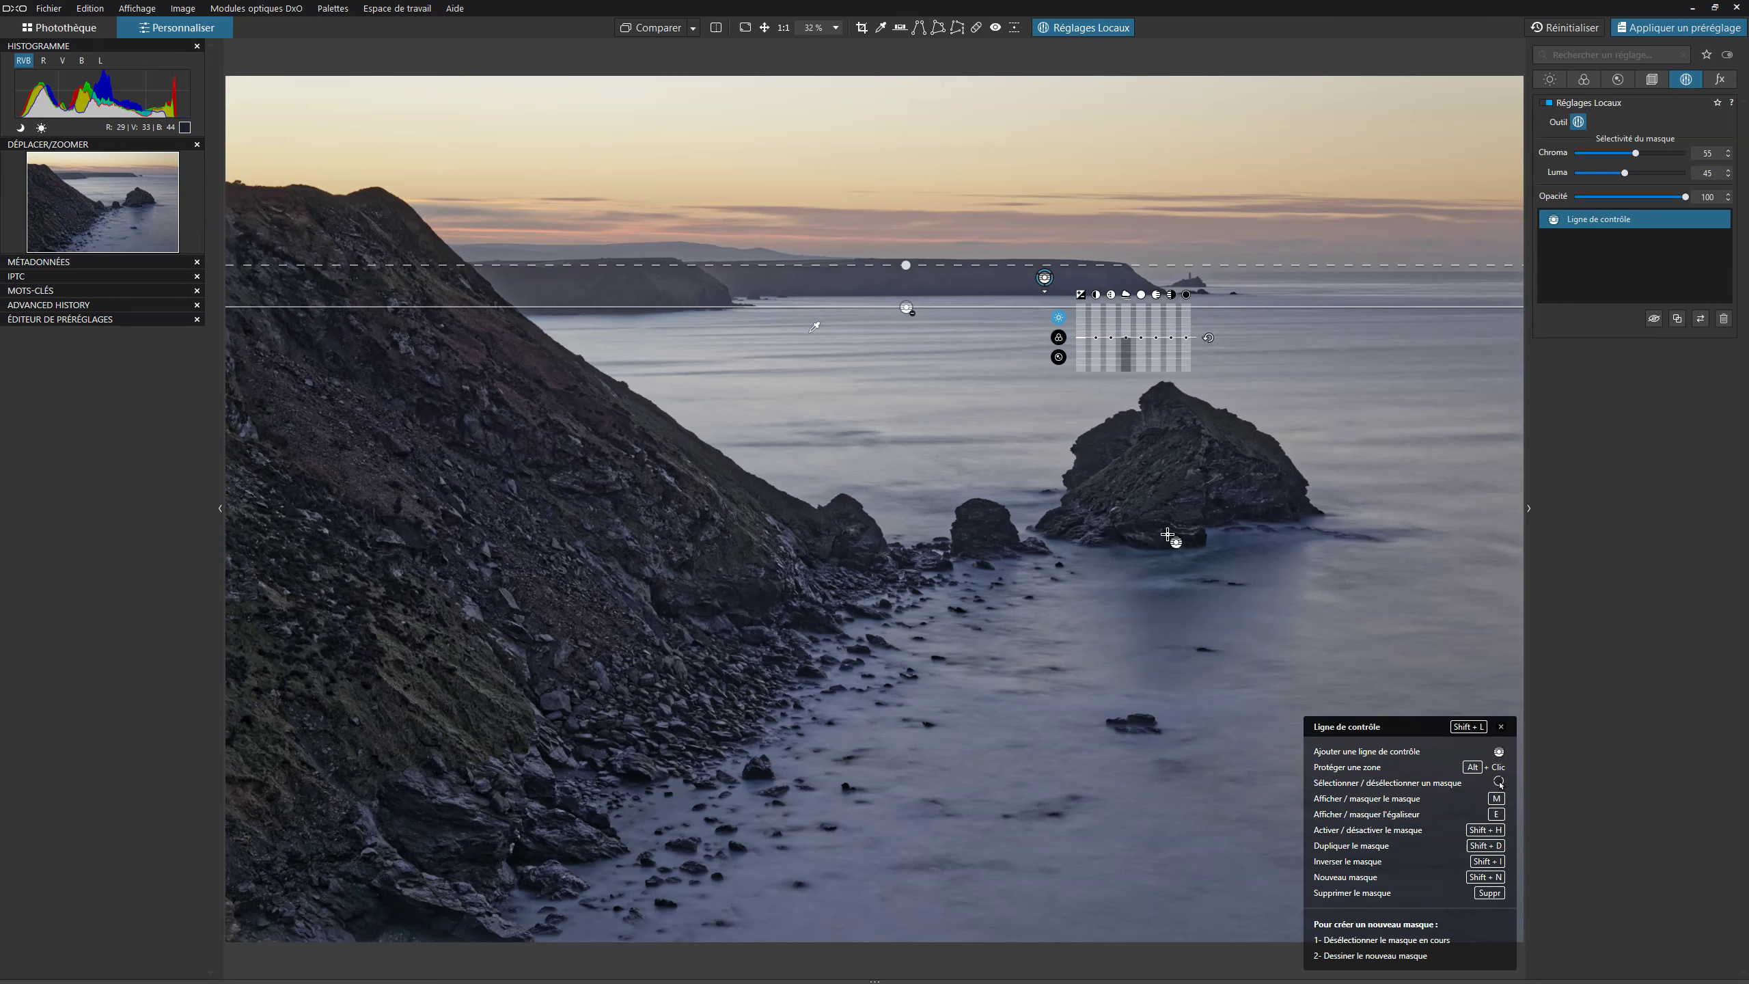
Select the sky control line and set its exposure to -0.32 and its highlights to -12
{"action": "left_click", "coordinate": [1045, 278]}
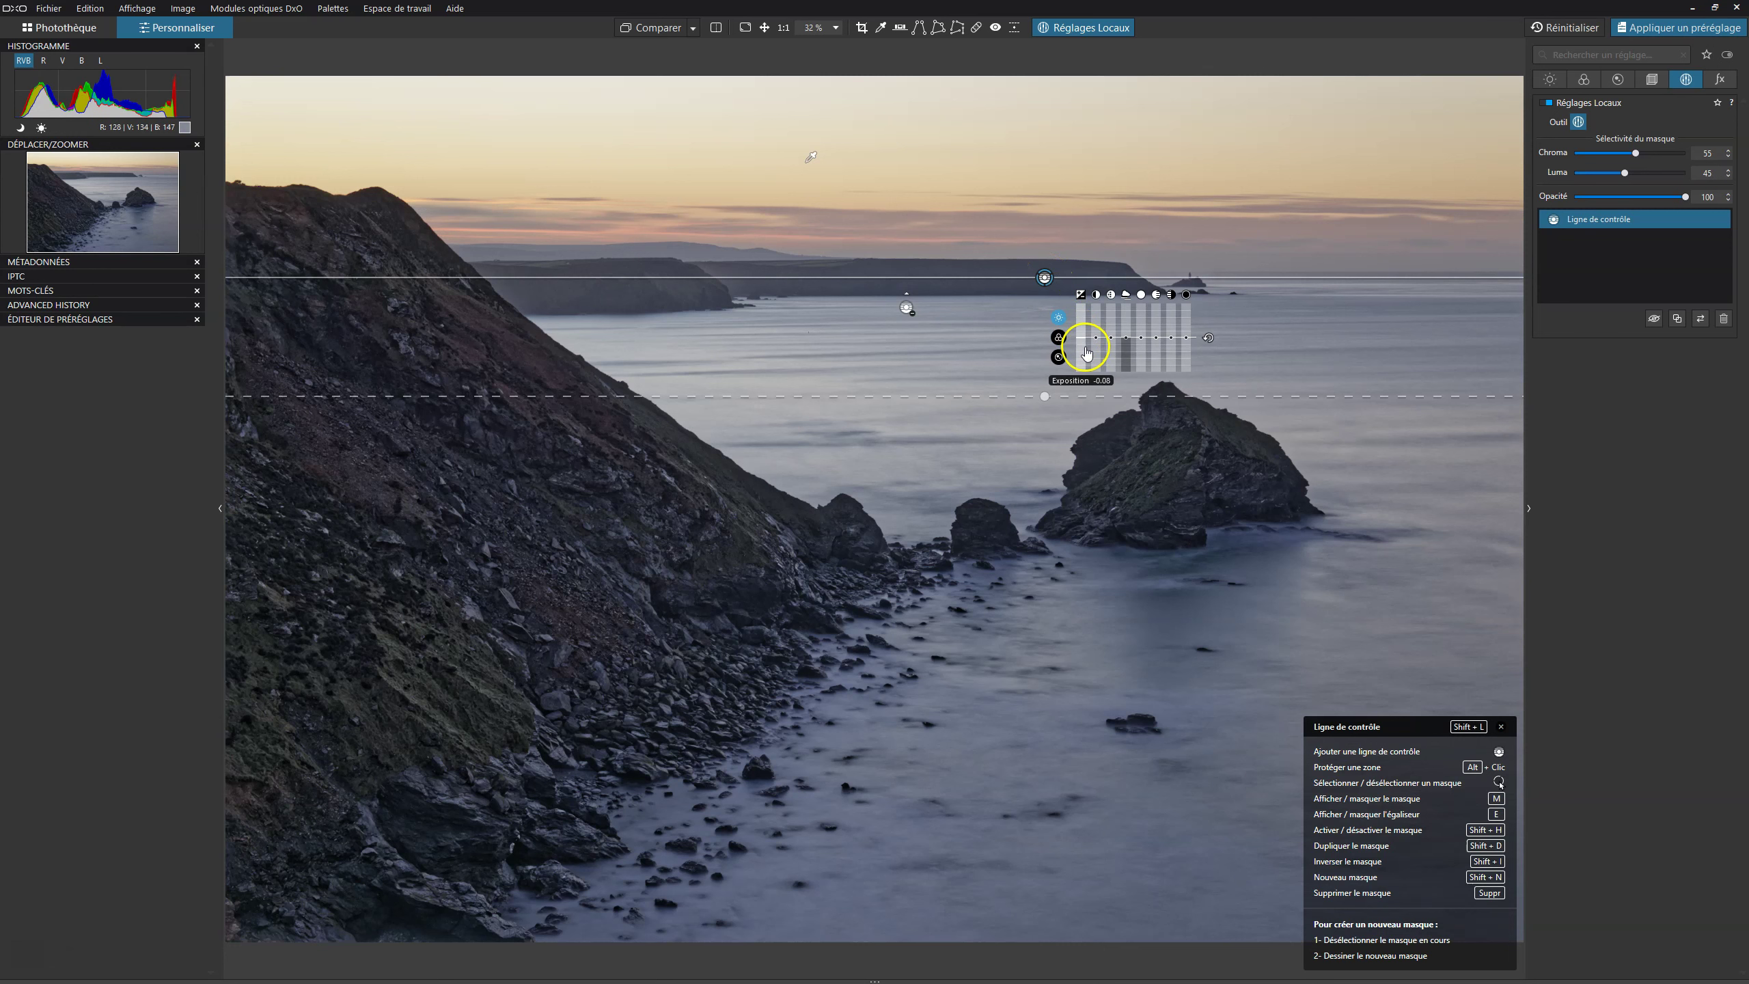
{"action": "left_click_drag", "start_coordinate": [1081, 344], "coordinate": [1080, 345]}
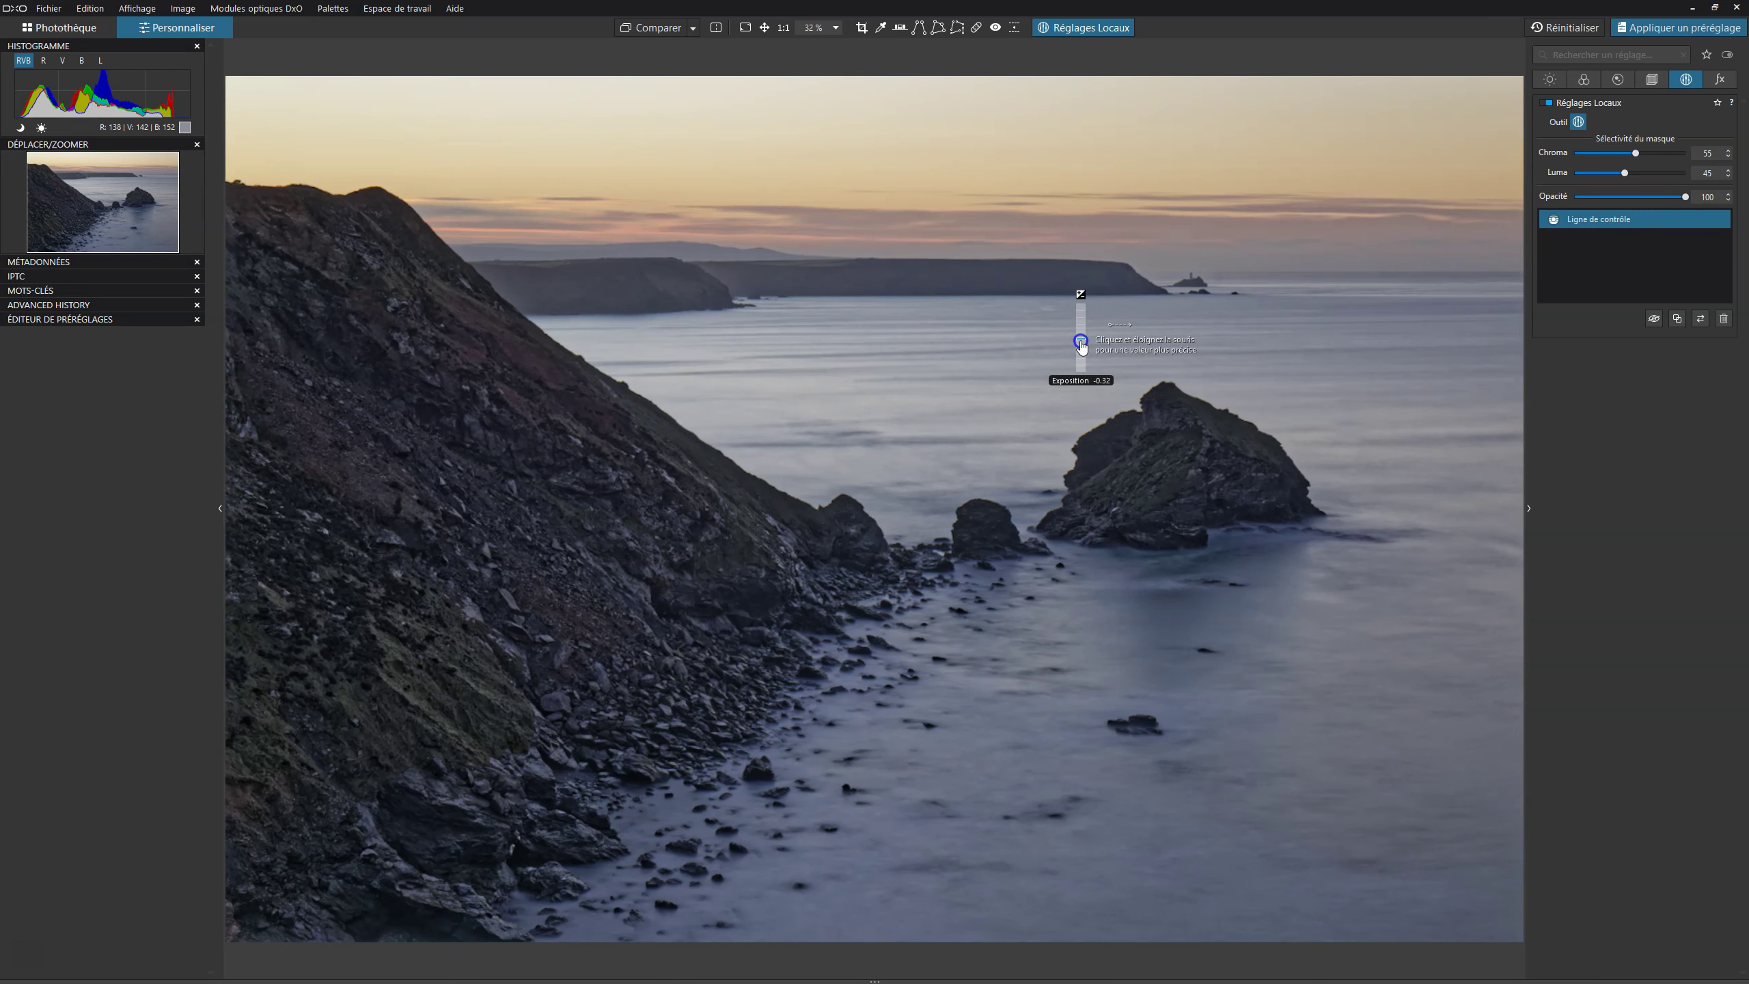
{"action": "left_click_drag", "start_coordinate": [1081, 345], "coordinate": [1082, 347]}
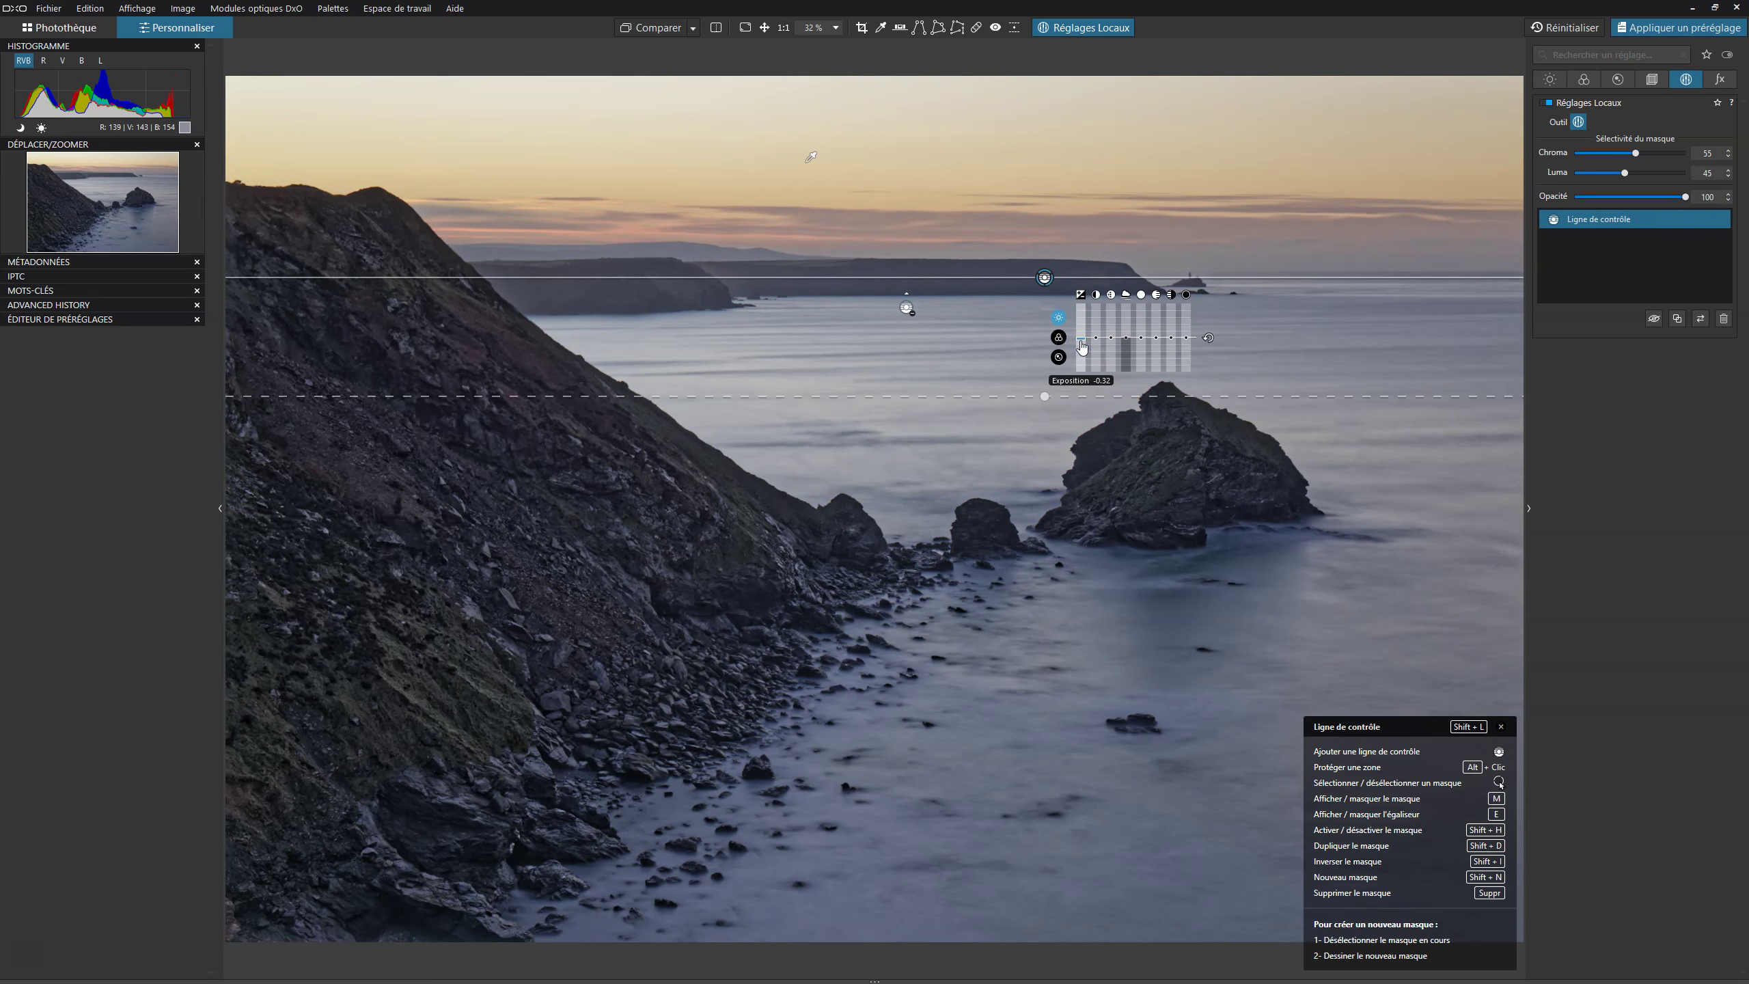
{"action": "left_click", "coordinate": [1143, 337]}
{"action": "left_click_drag", "start_coordinate": [1143, 337], "coordinate": [1141, 349]}
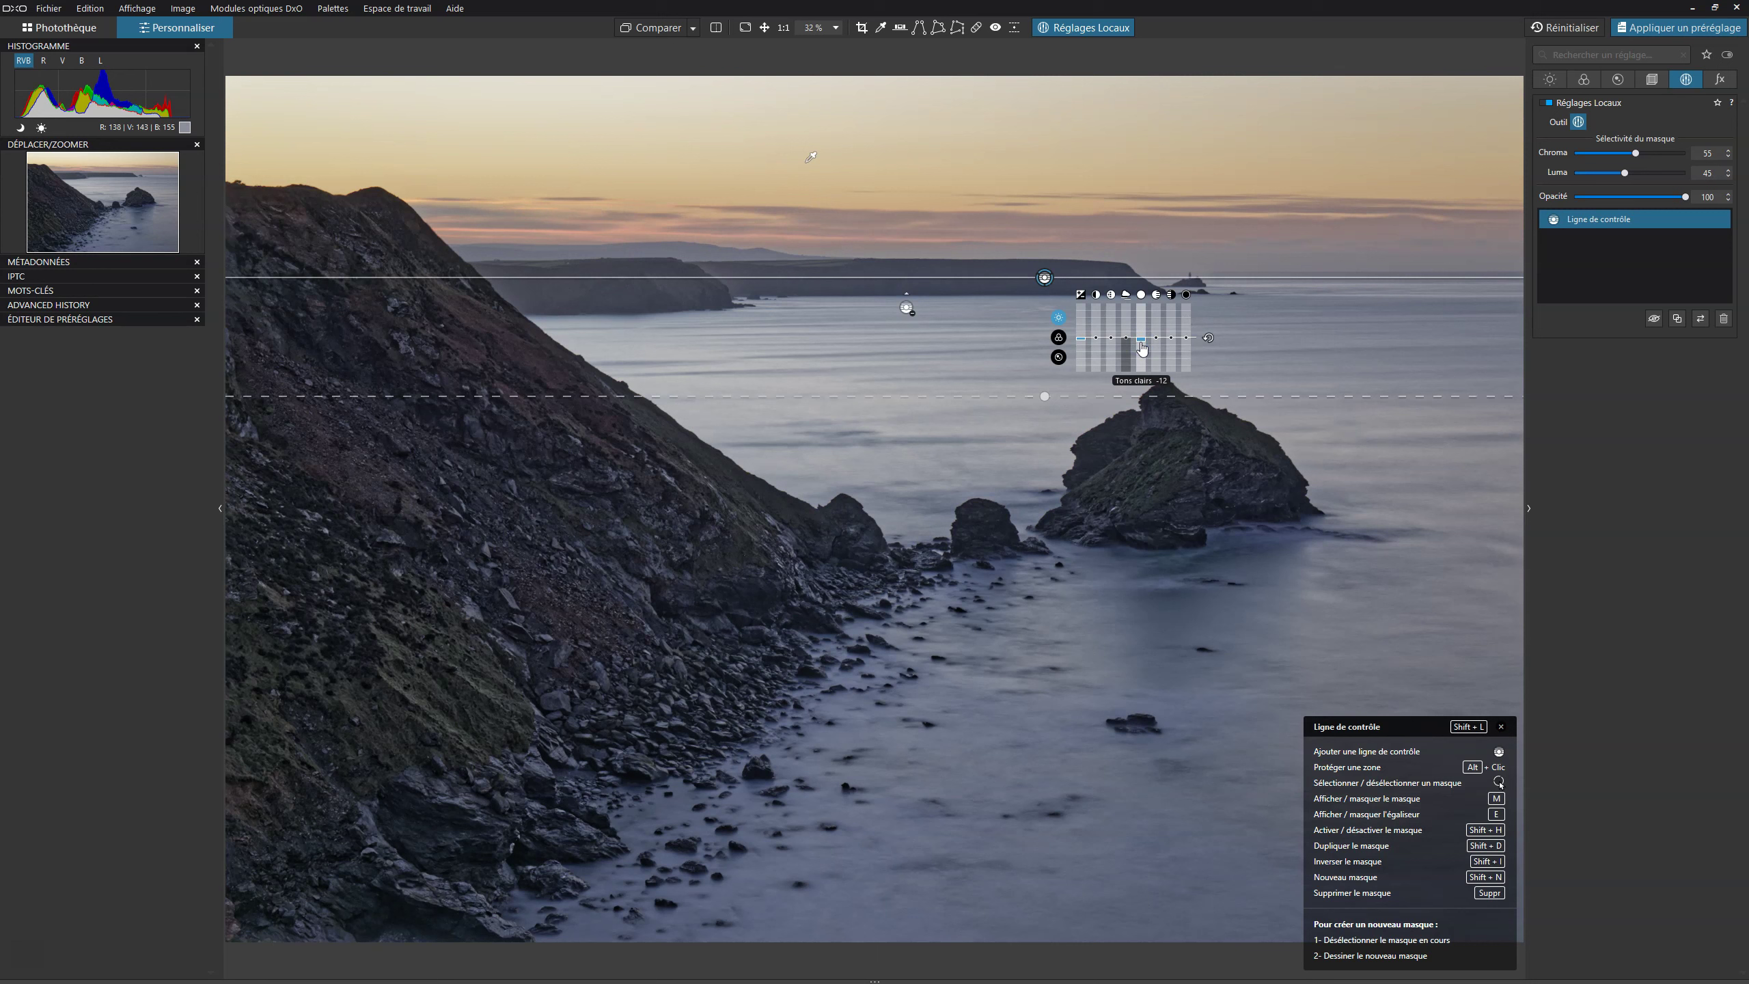
{"action": "left_click", "coordinate": [1737, 459]}
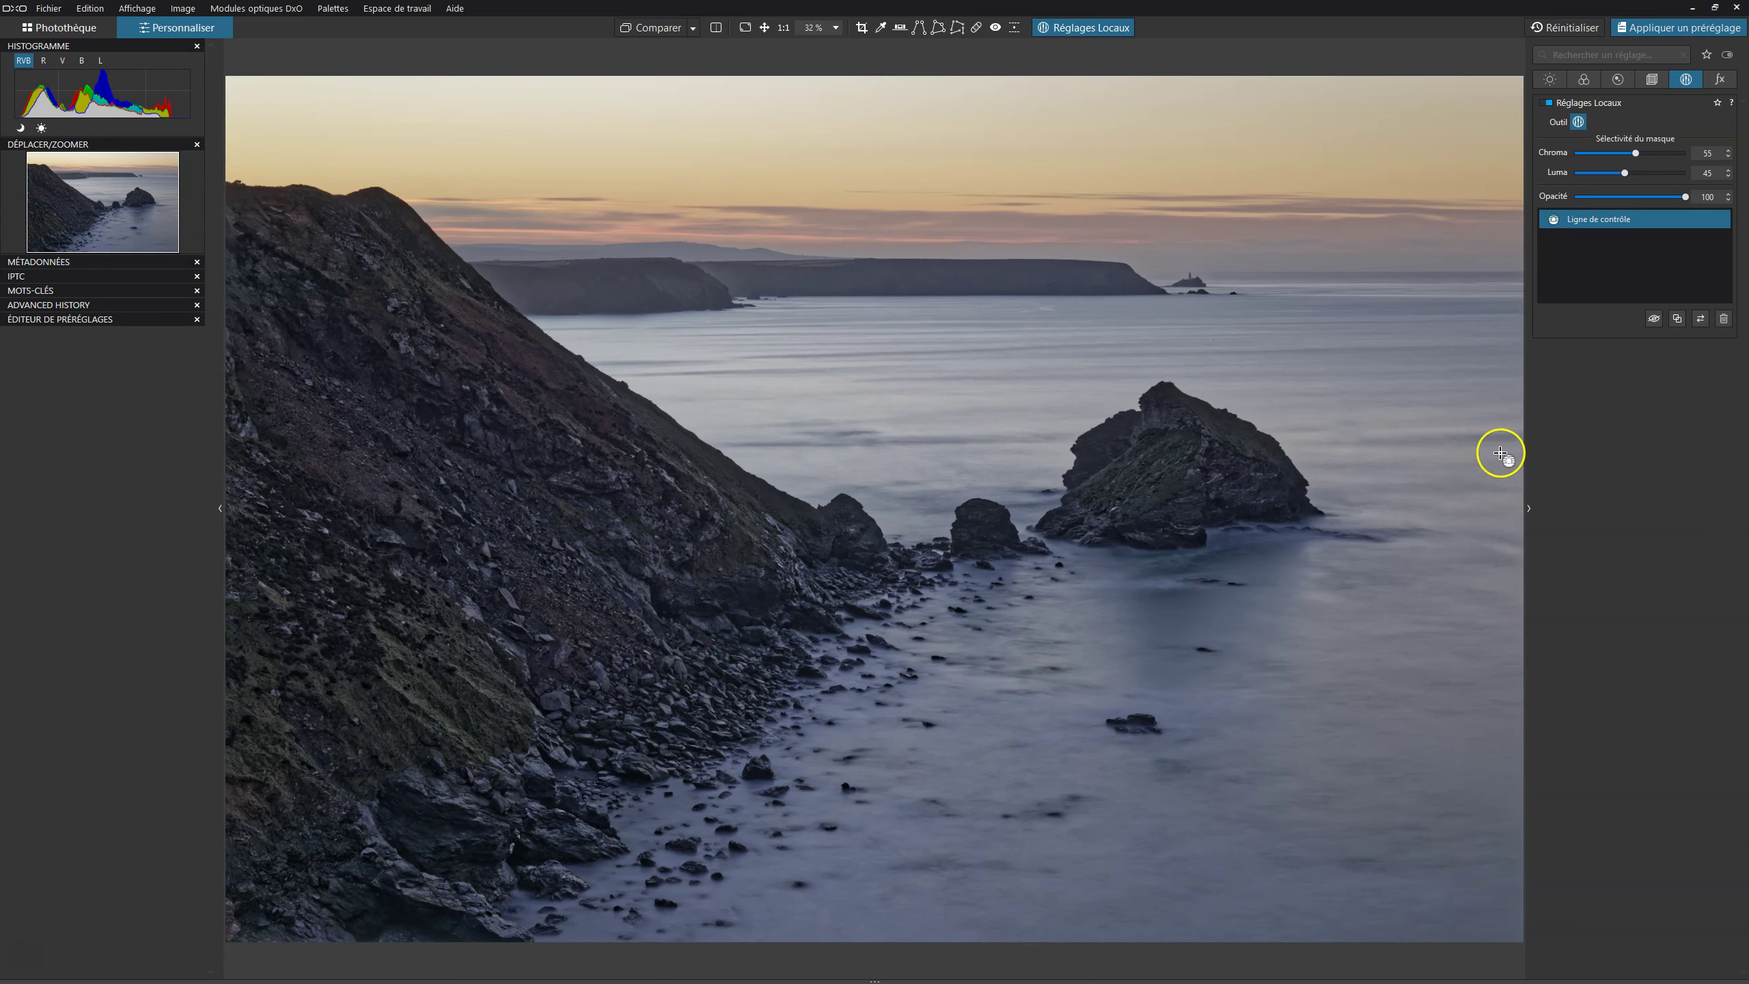
Switch the control line to its colour settings and raise the vibrance slightly
{"action": "left_click_drag", "start_coordinate": [1096, 344], "coordinate": [1096, 336]}
{"action": "left_click", "coordinate": [1199, 381]}
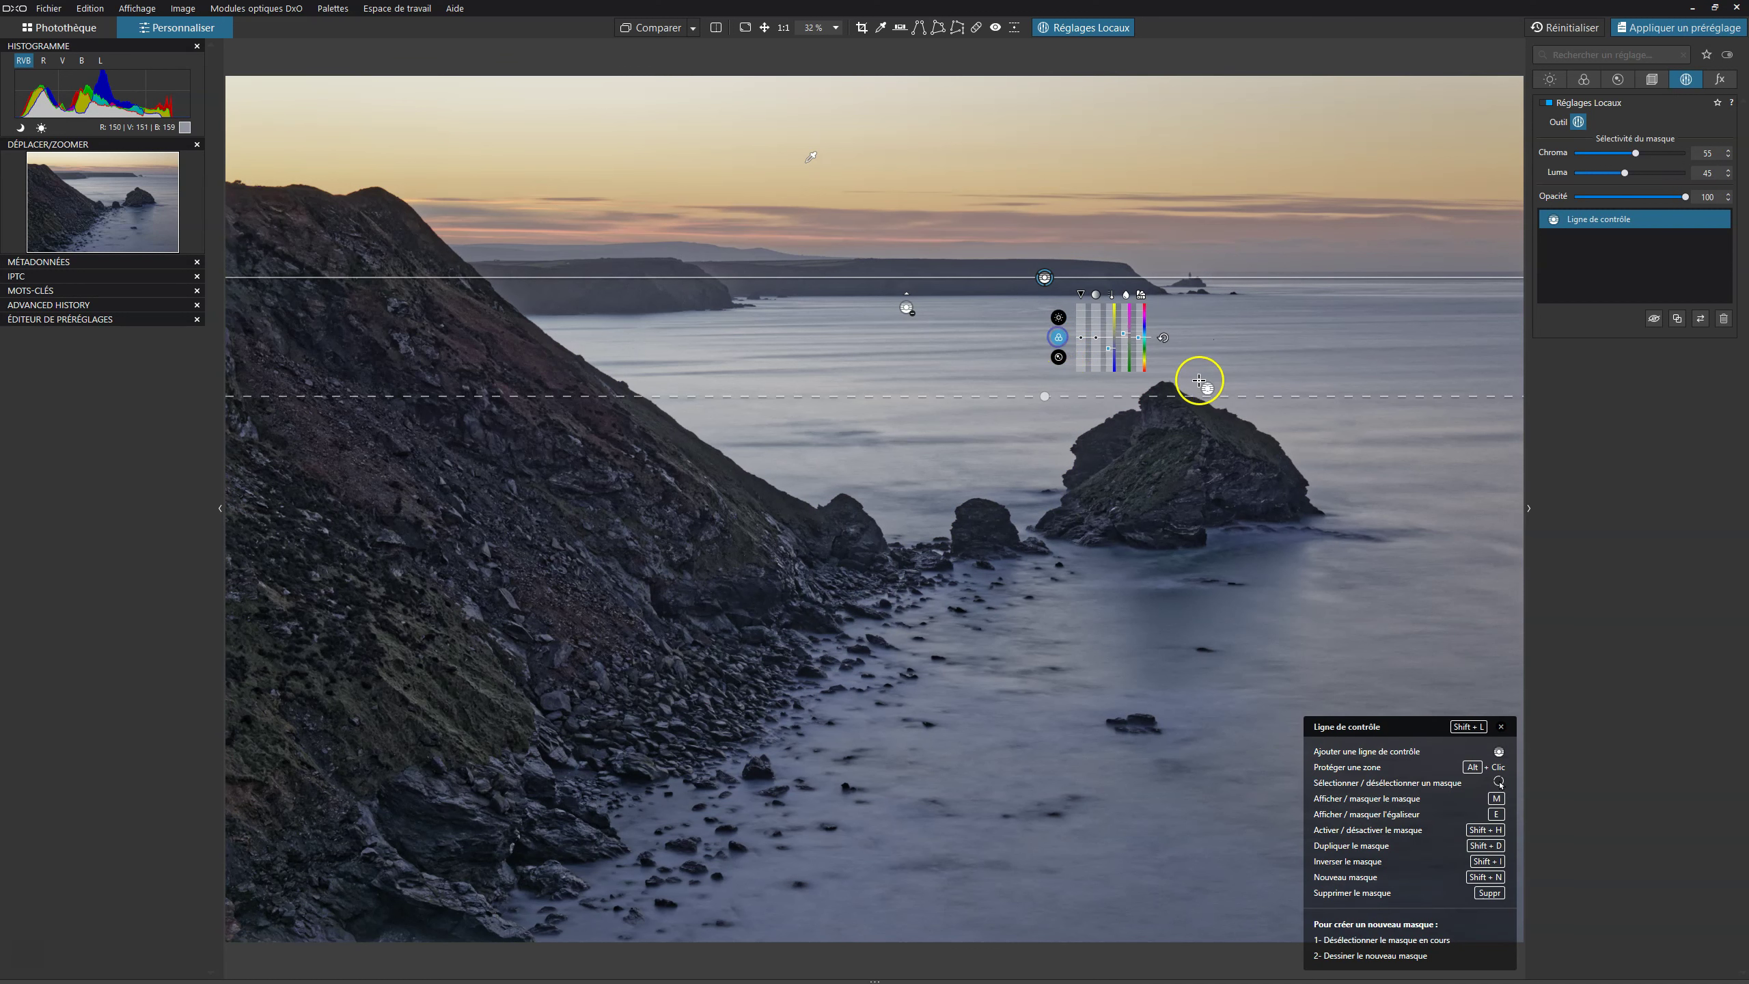
{"action": "left_click_drag", "start_coordinate": [1080, 337], "coordinate": [1082, 328]}
{"action": "left_click", "coordinate": [1210, 379]}
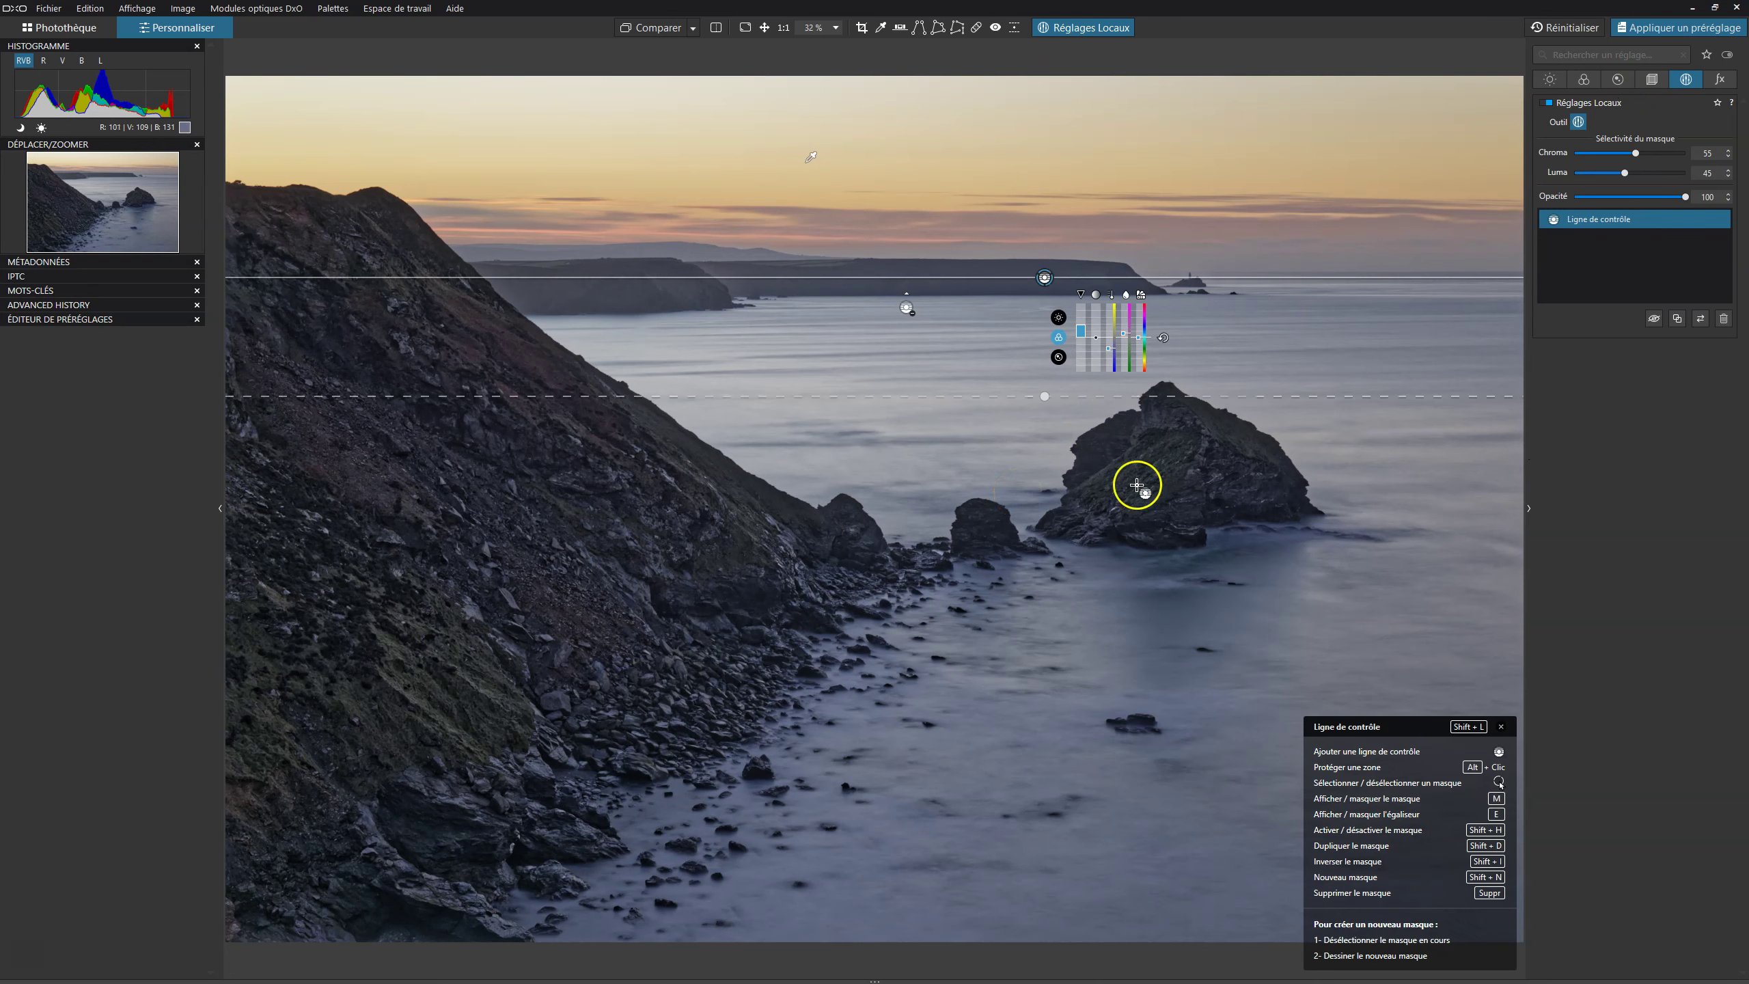
Compare the sky with the control line disabled and enabled, and close the local adjustments
{"action": "left_click", "coordinate": [1719, 220]}
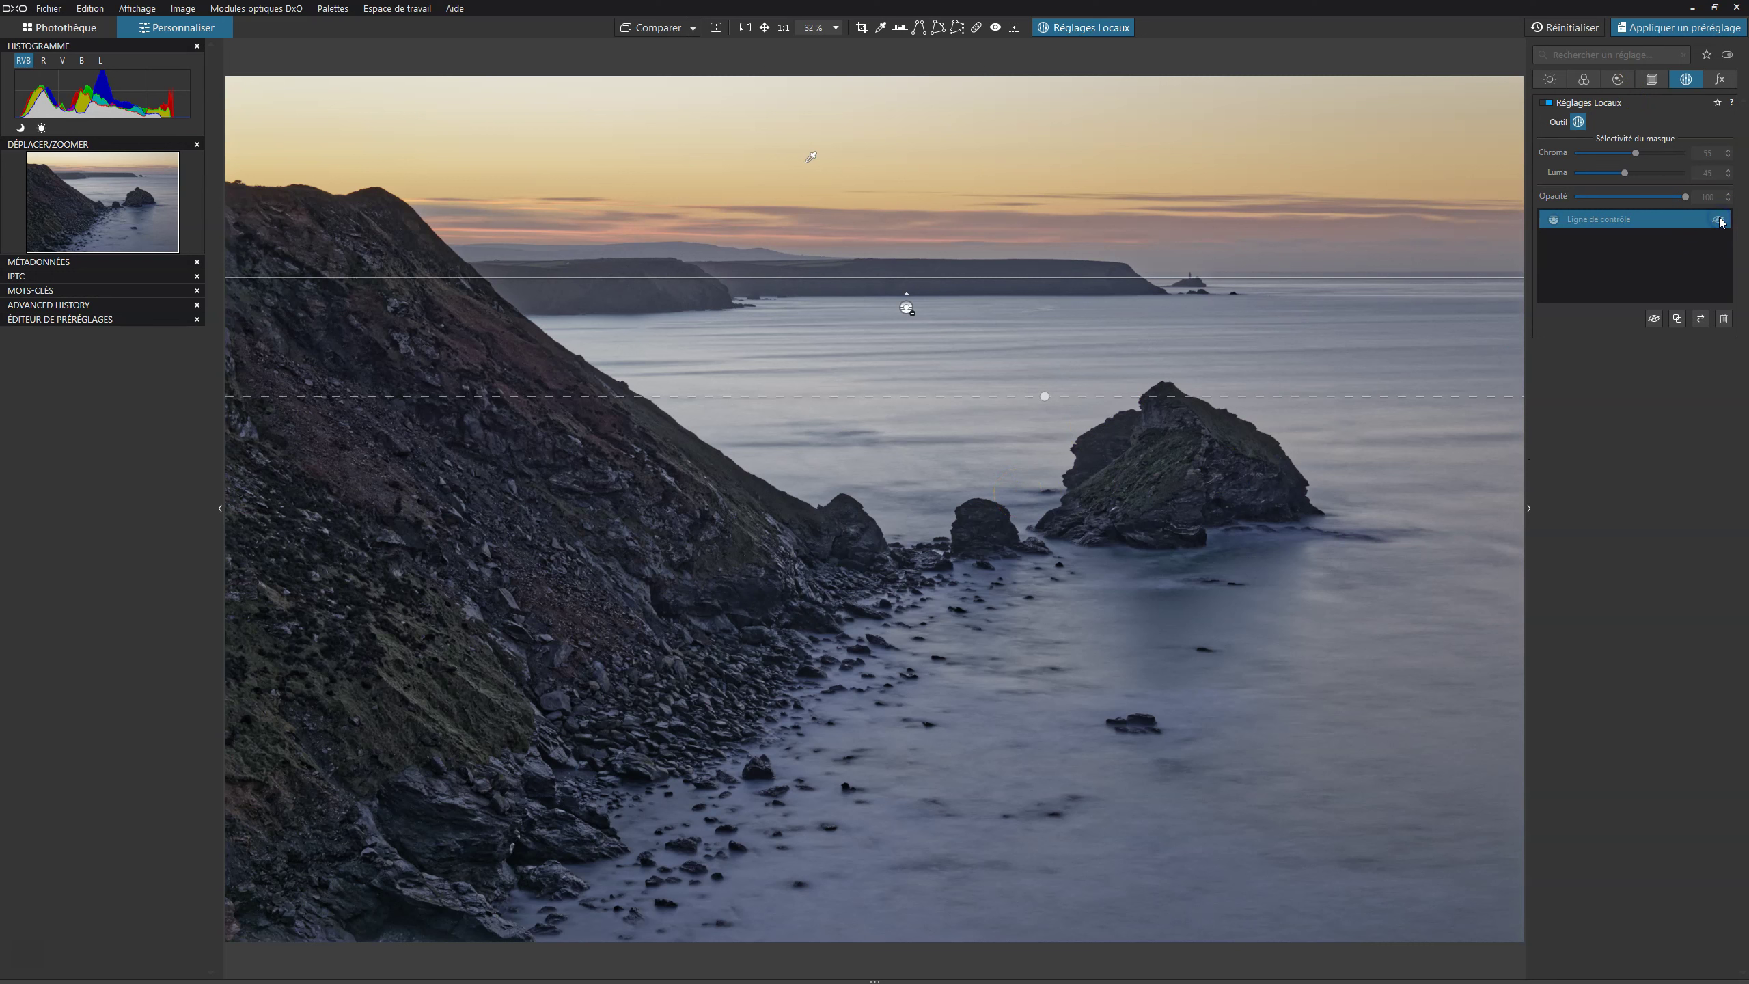
{"action": "left_click", "coordinate": [1720, 219]}
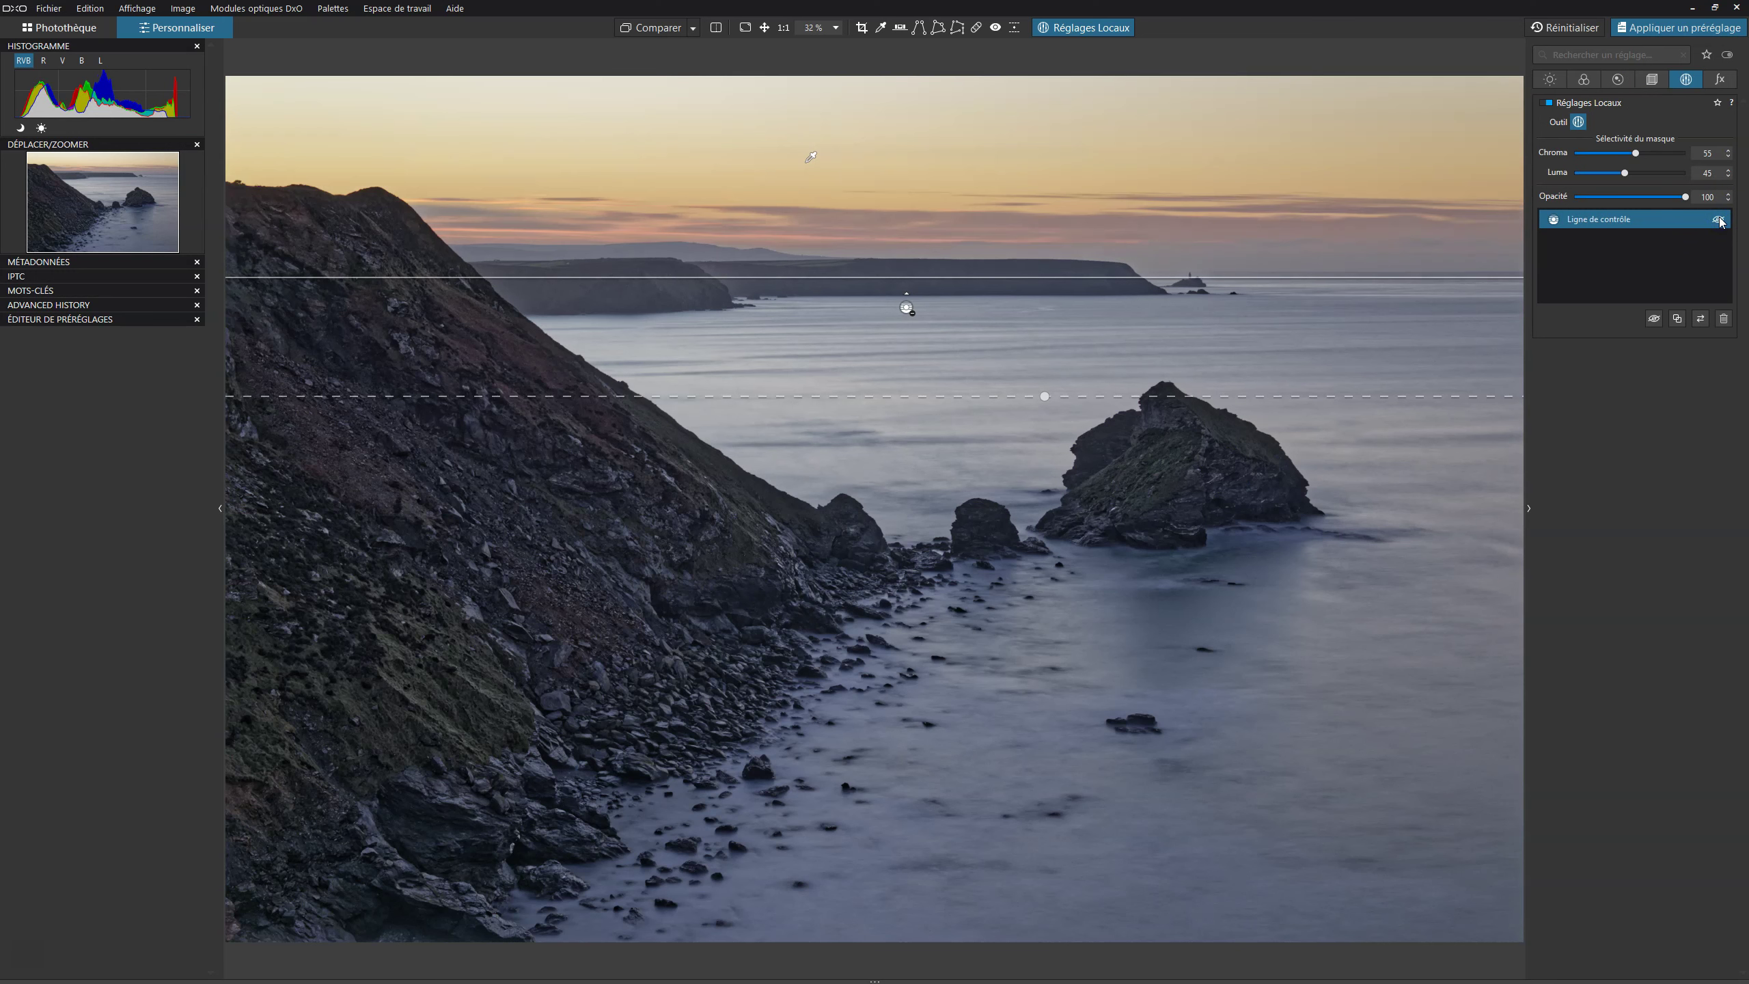
{"action": "left_click", "coordinate": [1270, 556]}
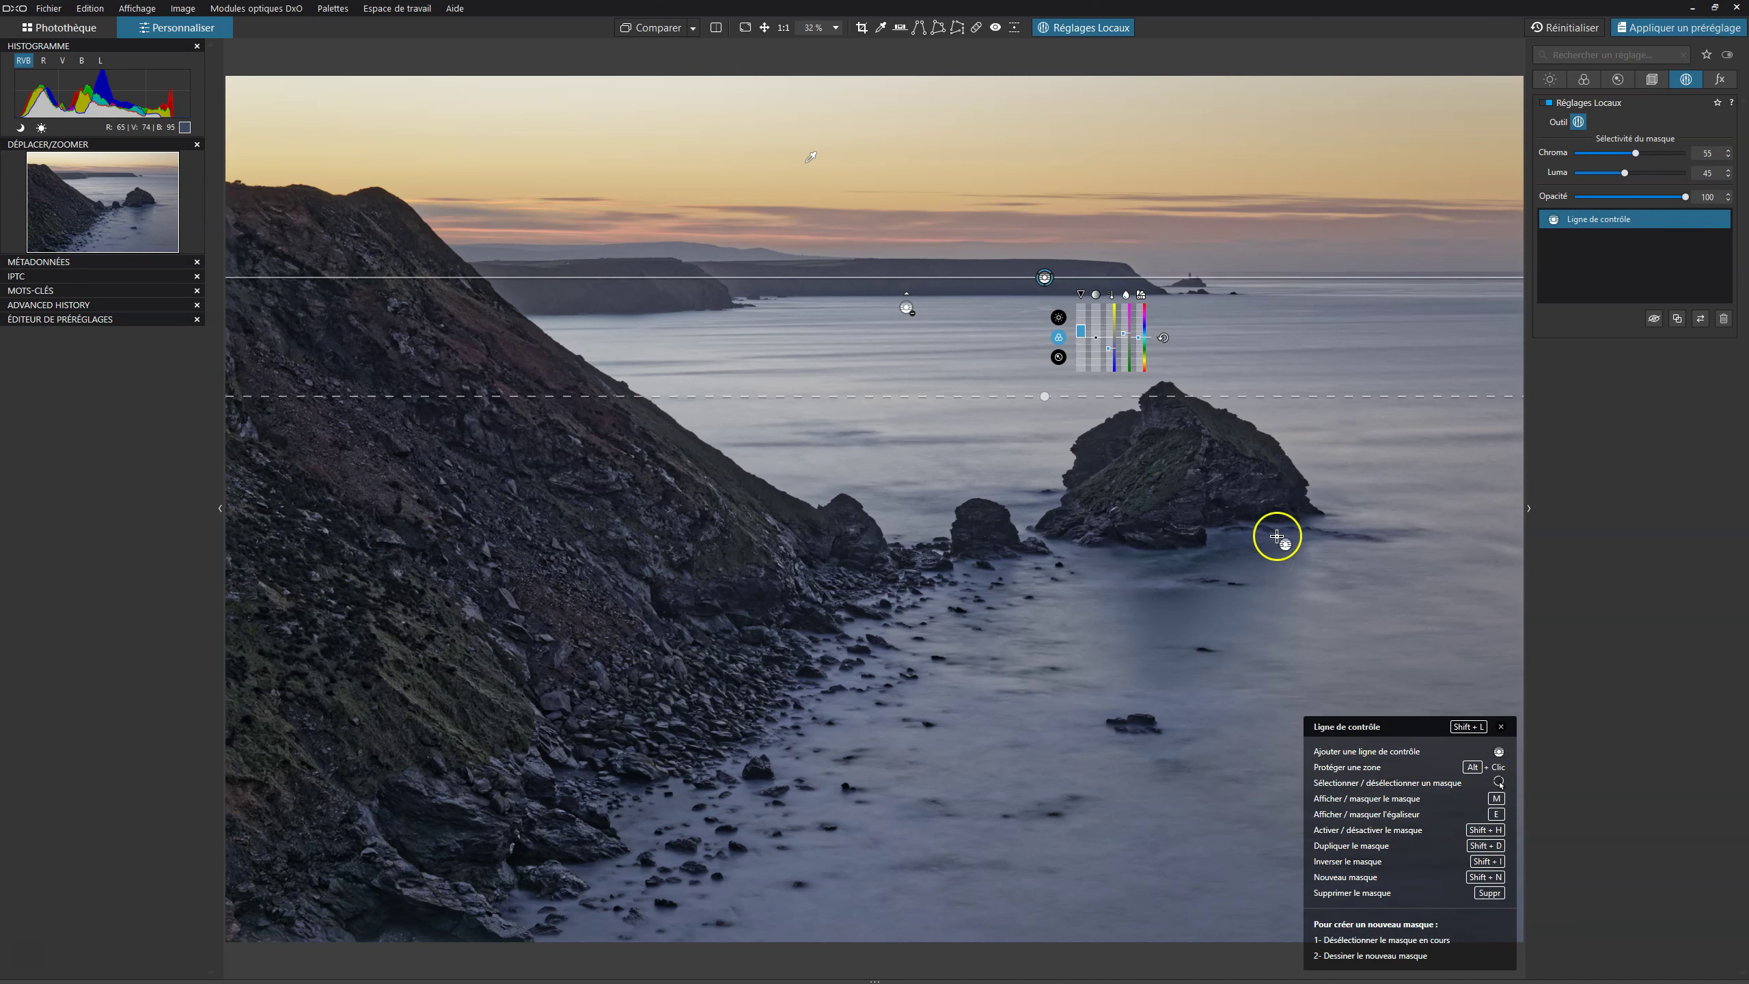
{"action": "left_click", "coordinate": [1117, 27]}
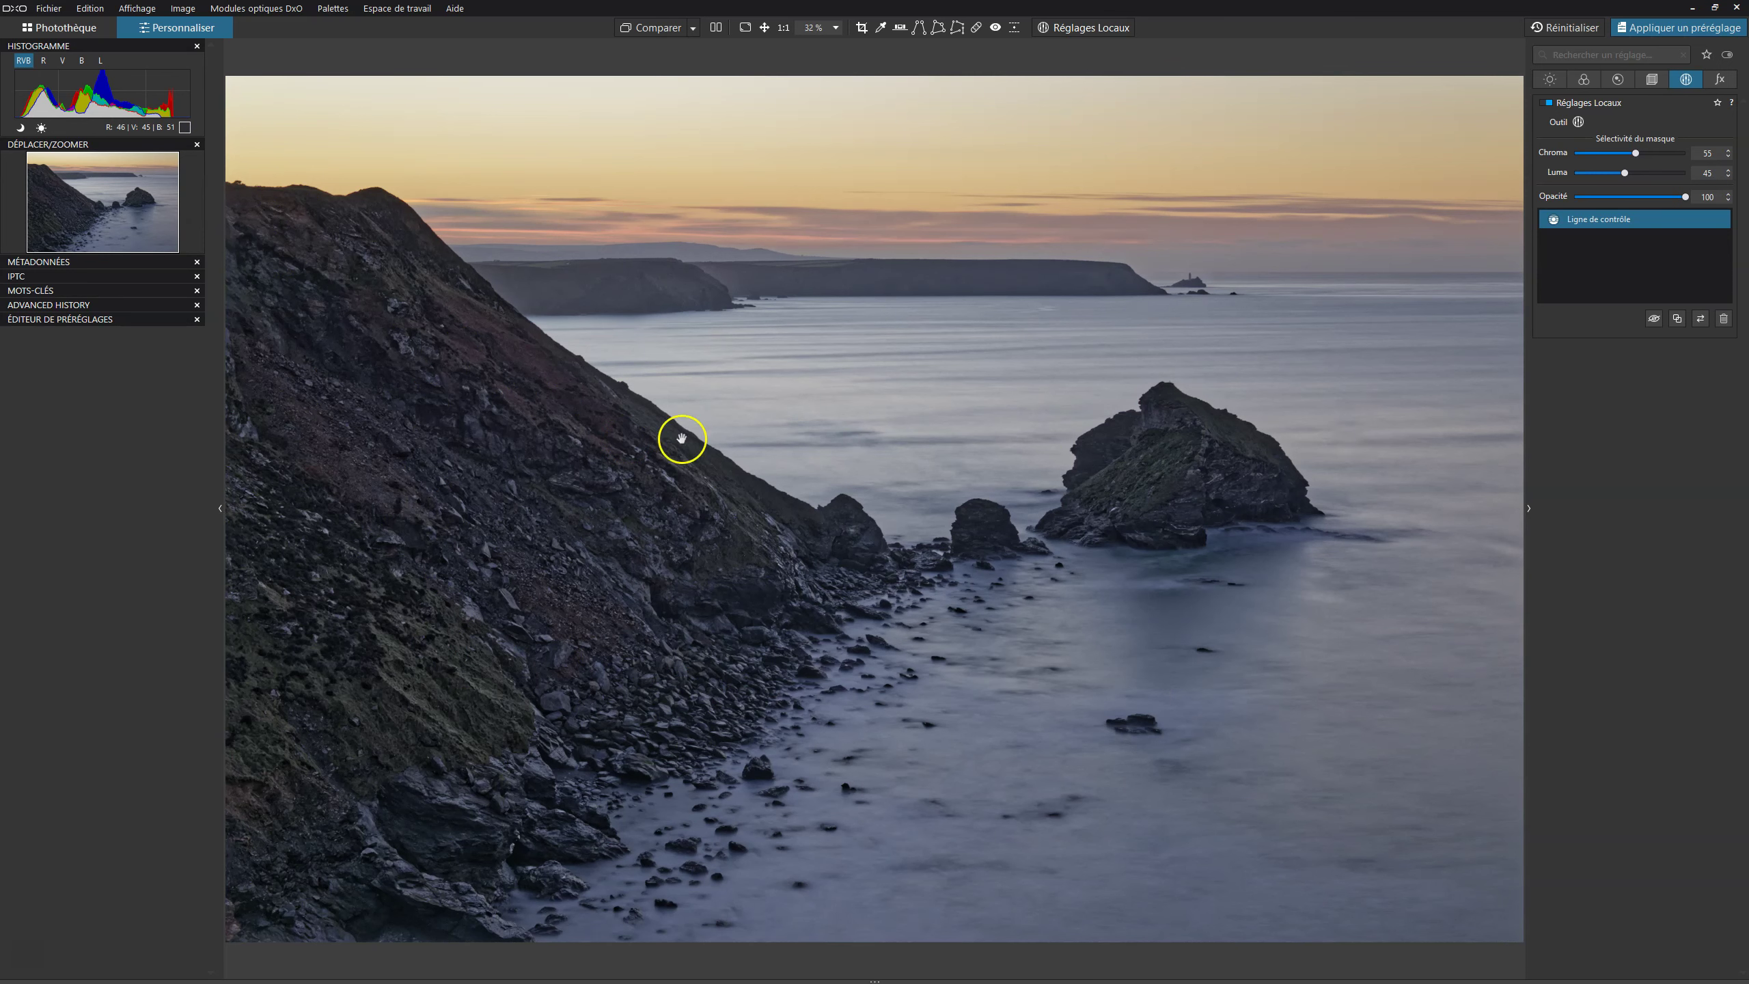
Sample the vegetation on the lower cliff slope for the HSL adjustment and set the green channel's saturation to 69
{"action": "left_click", "coordinate": [1584, 79]}
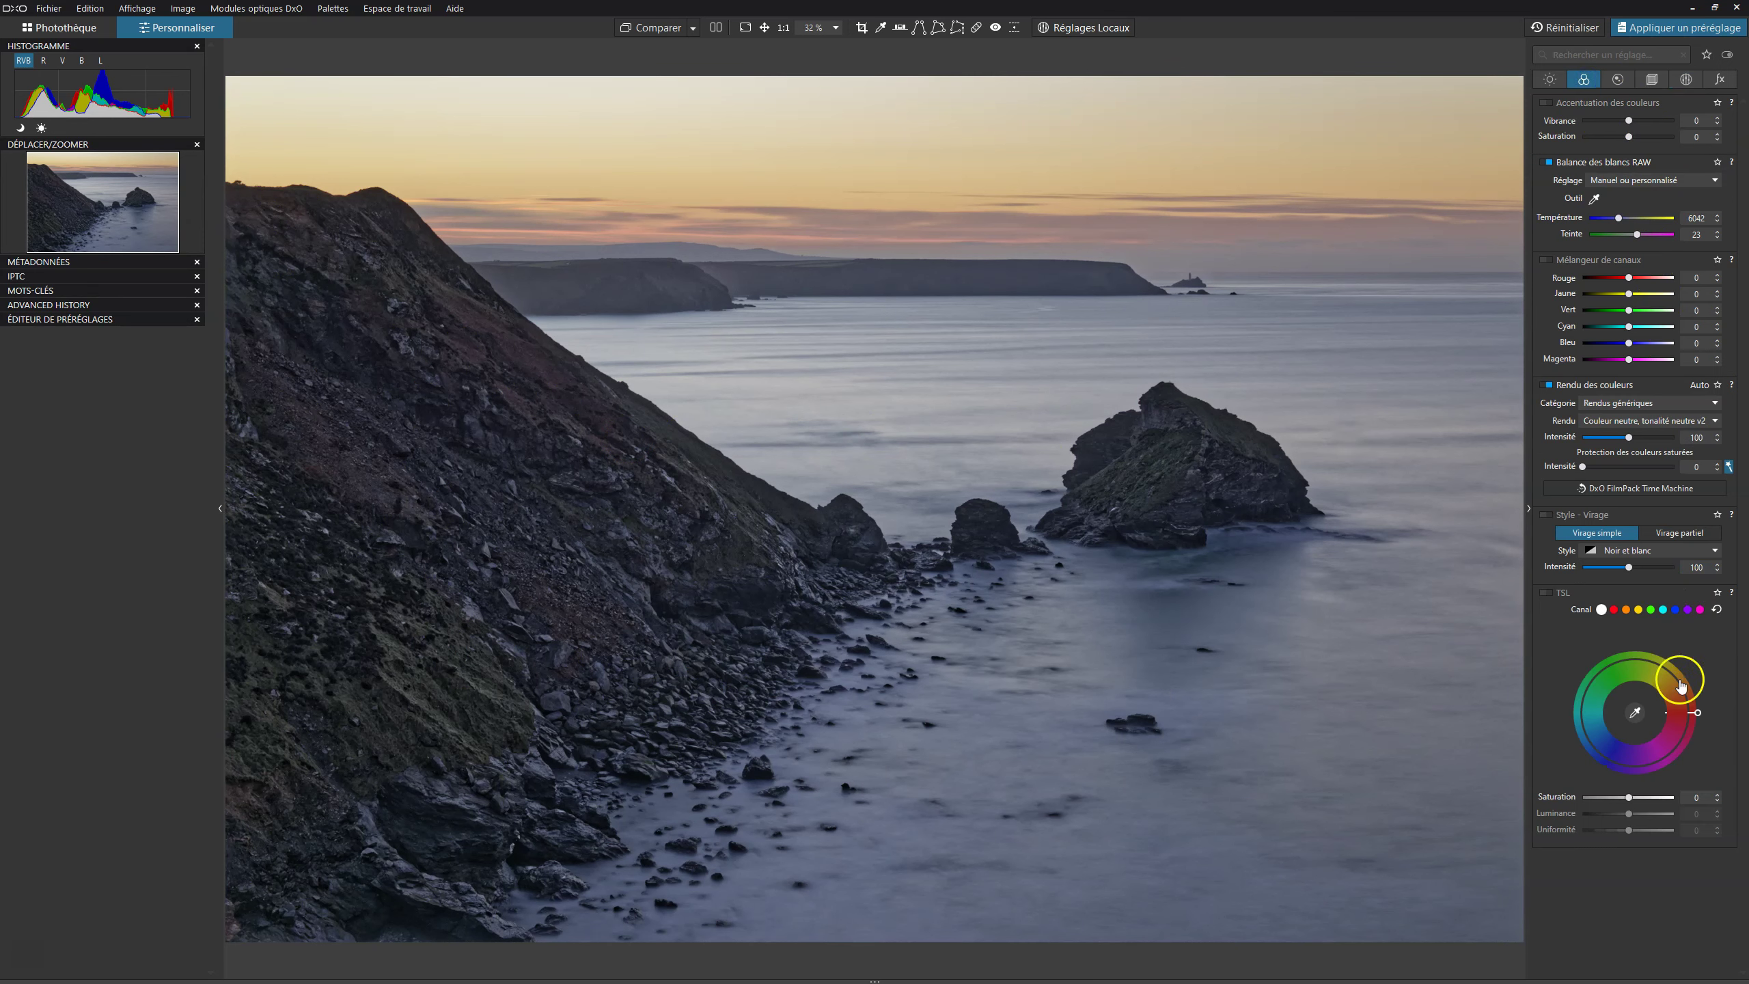
{"action": "left_click", "coordinate": [1641, 708]}
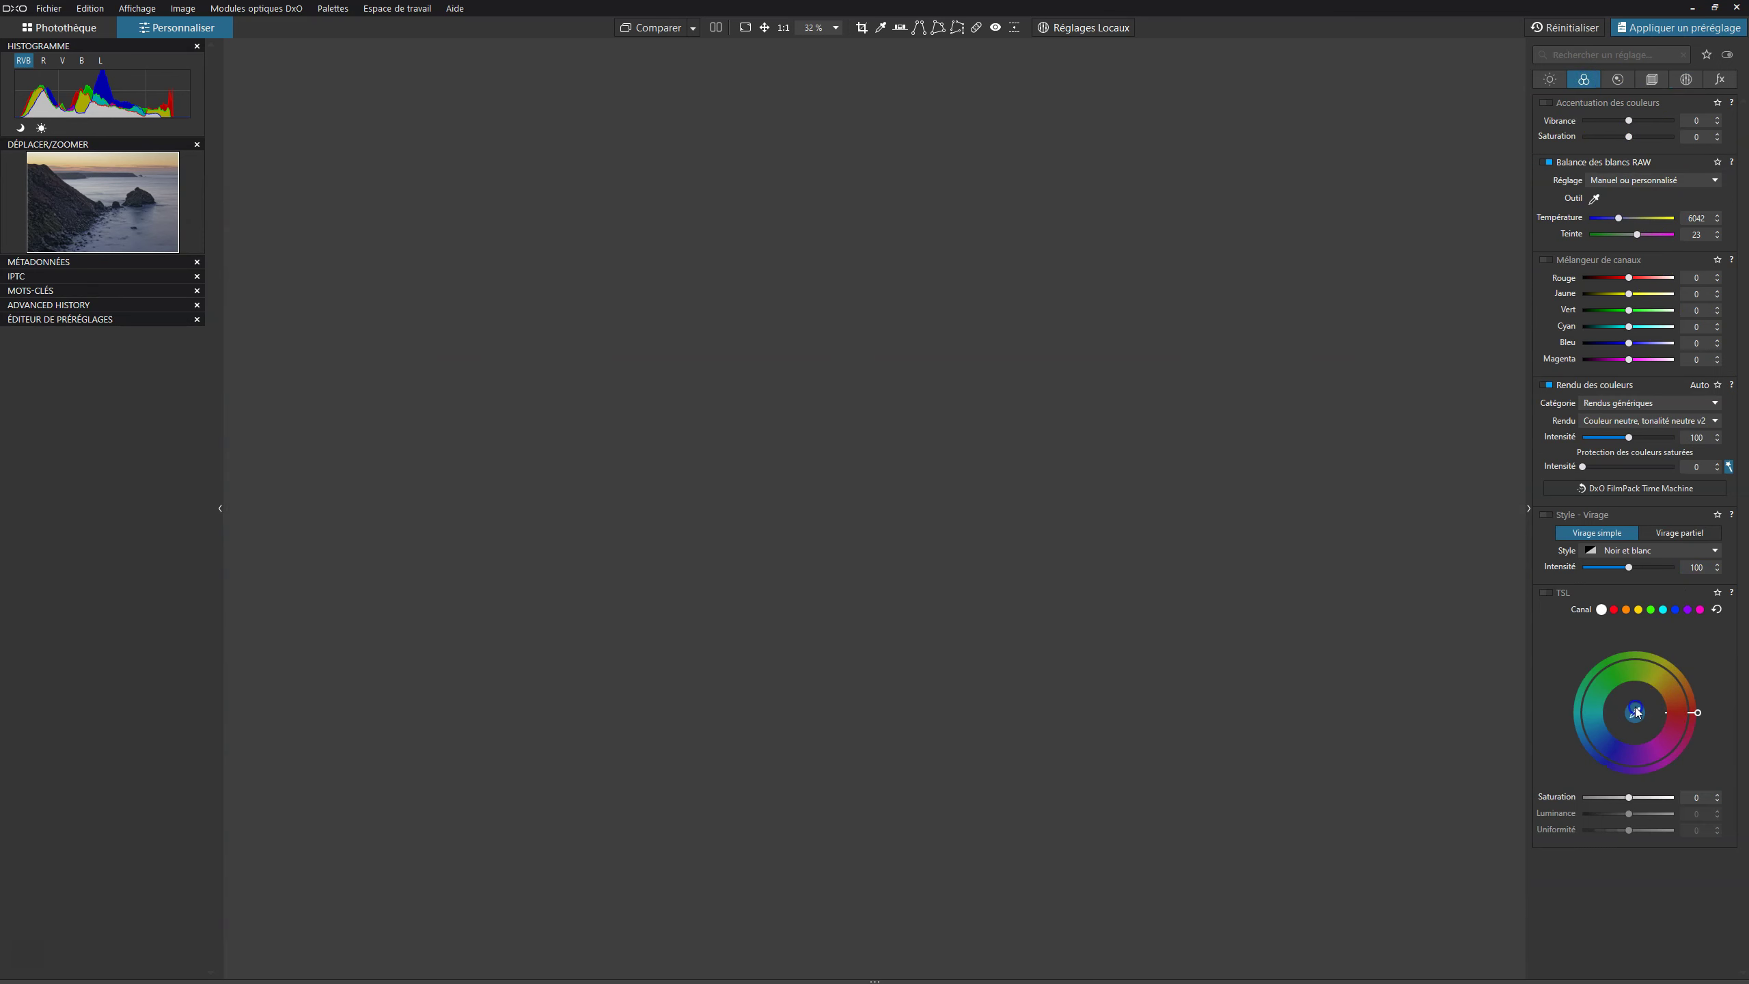
{"action": "left_click", "coordinate": [431, 707]}
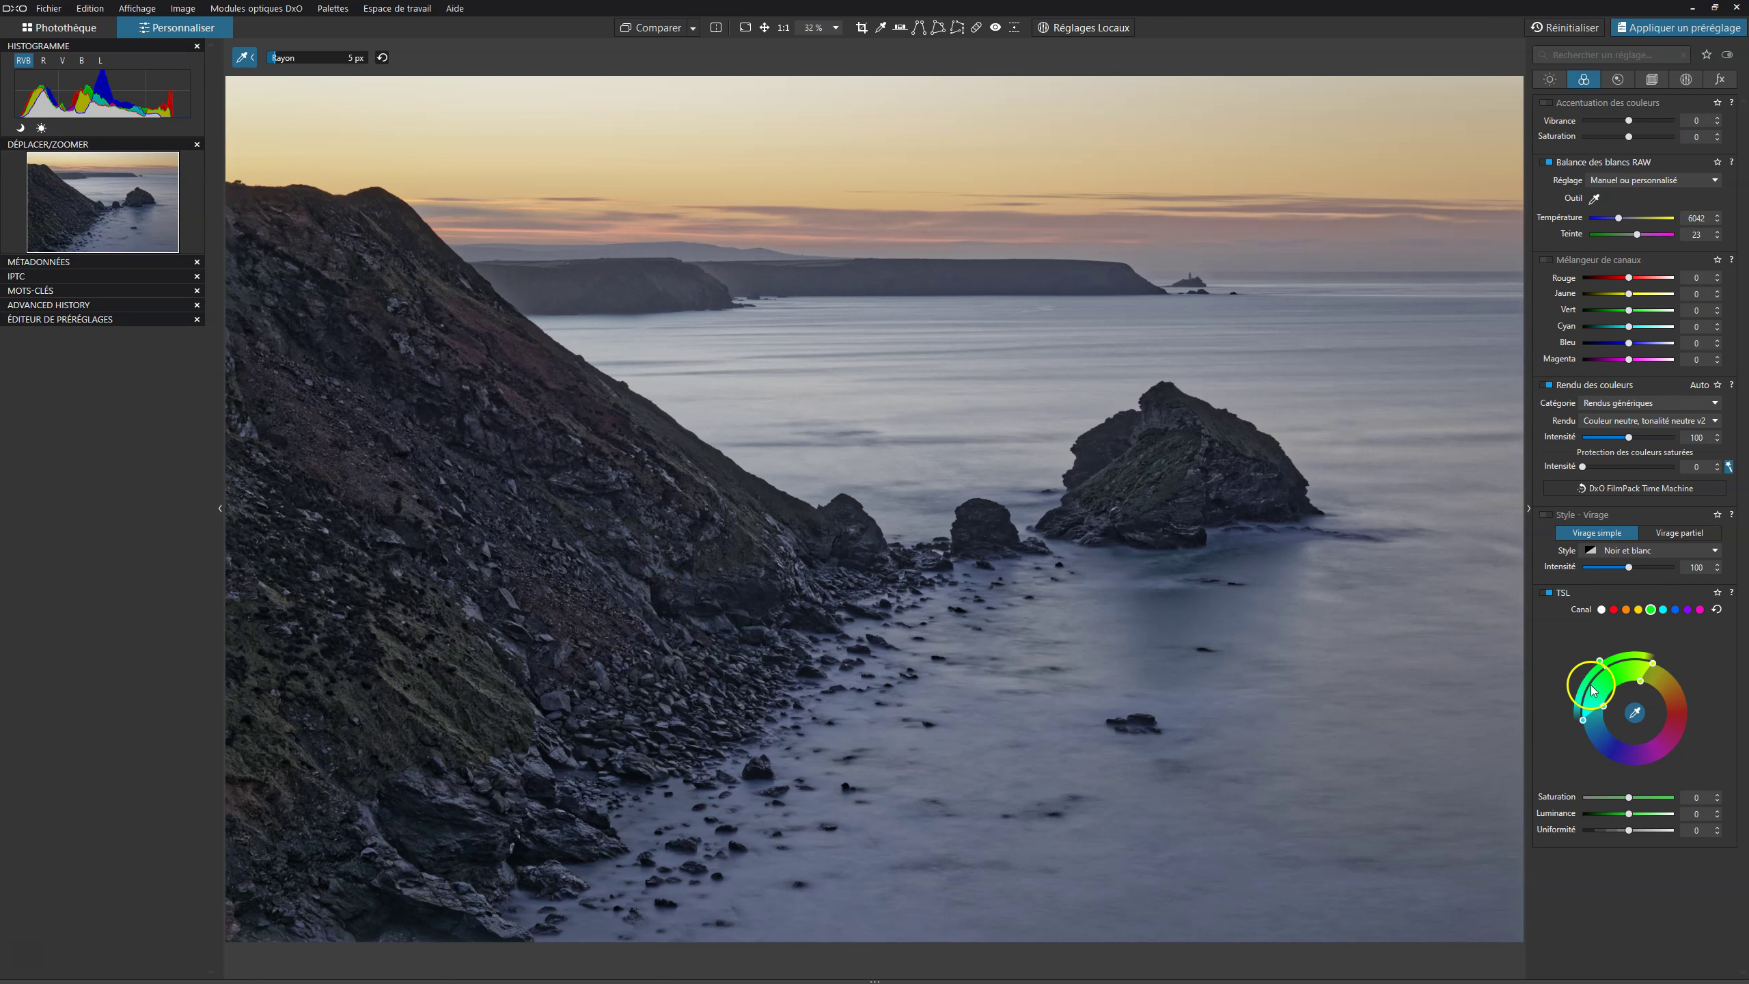
{"action": "left_click_drag", "start_coordinate": [1629, 799], "coordinate": [1660, 797]}
Shift the green channel's hue towards yellow and compare the photo with the HSL correction off and on
{"action": "left_click_drag", "start_coordinate": [1599, 665], "coordinate": [1632, 658]}
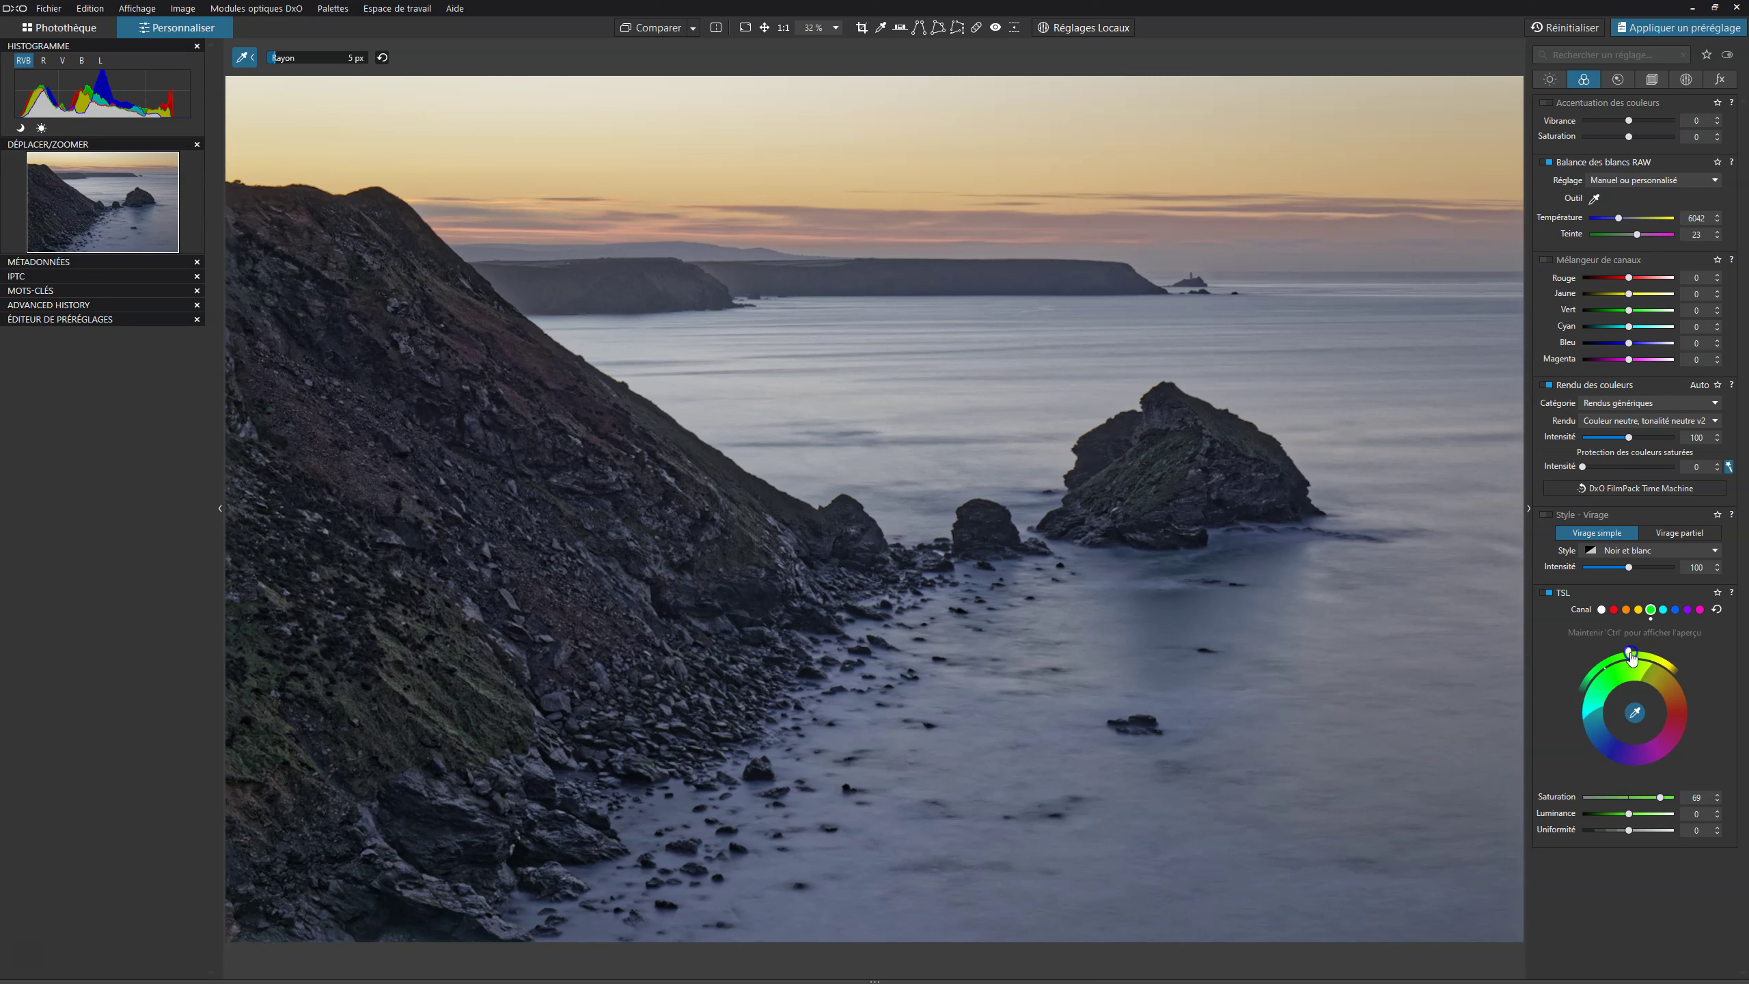
{"action": "left_click_drag", "start_coordinate": [1642, 657], "coordinate": [1659, 661]}
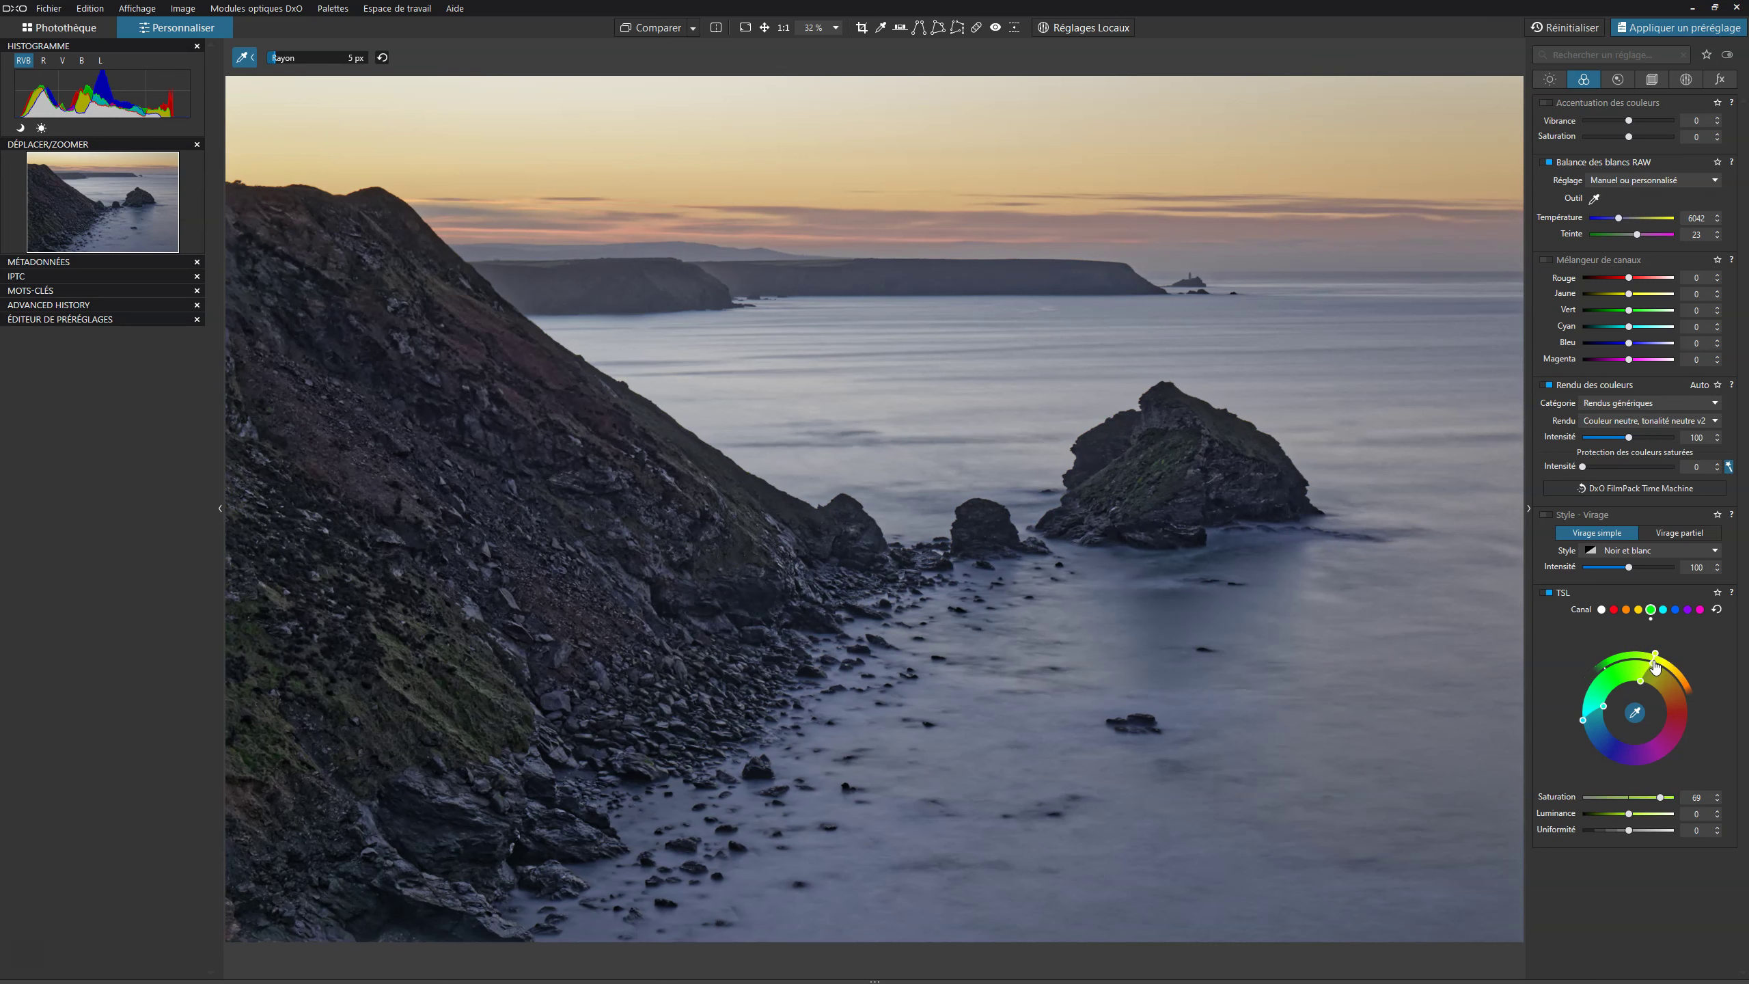
{"action": "left_click", "coordinate": [1622, 713]}
{"action": "left_click", "coordinate": [1550, 593]}
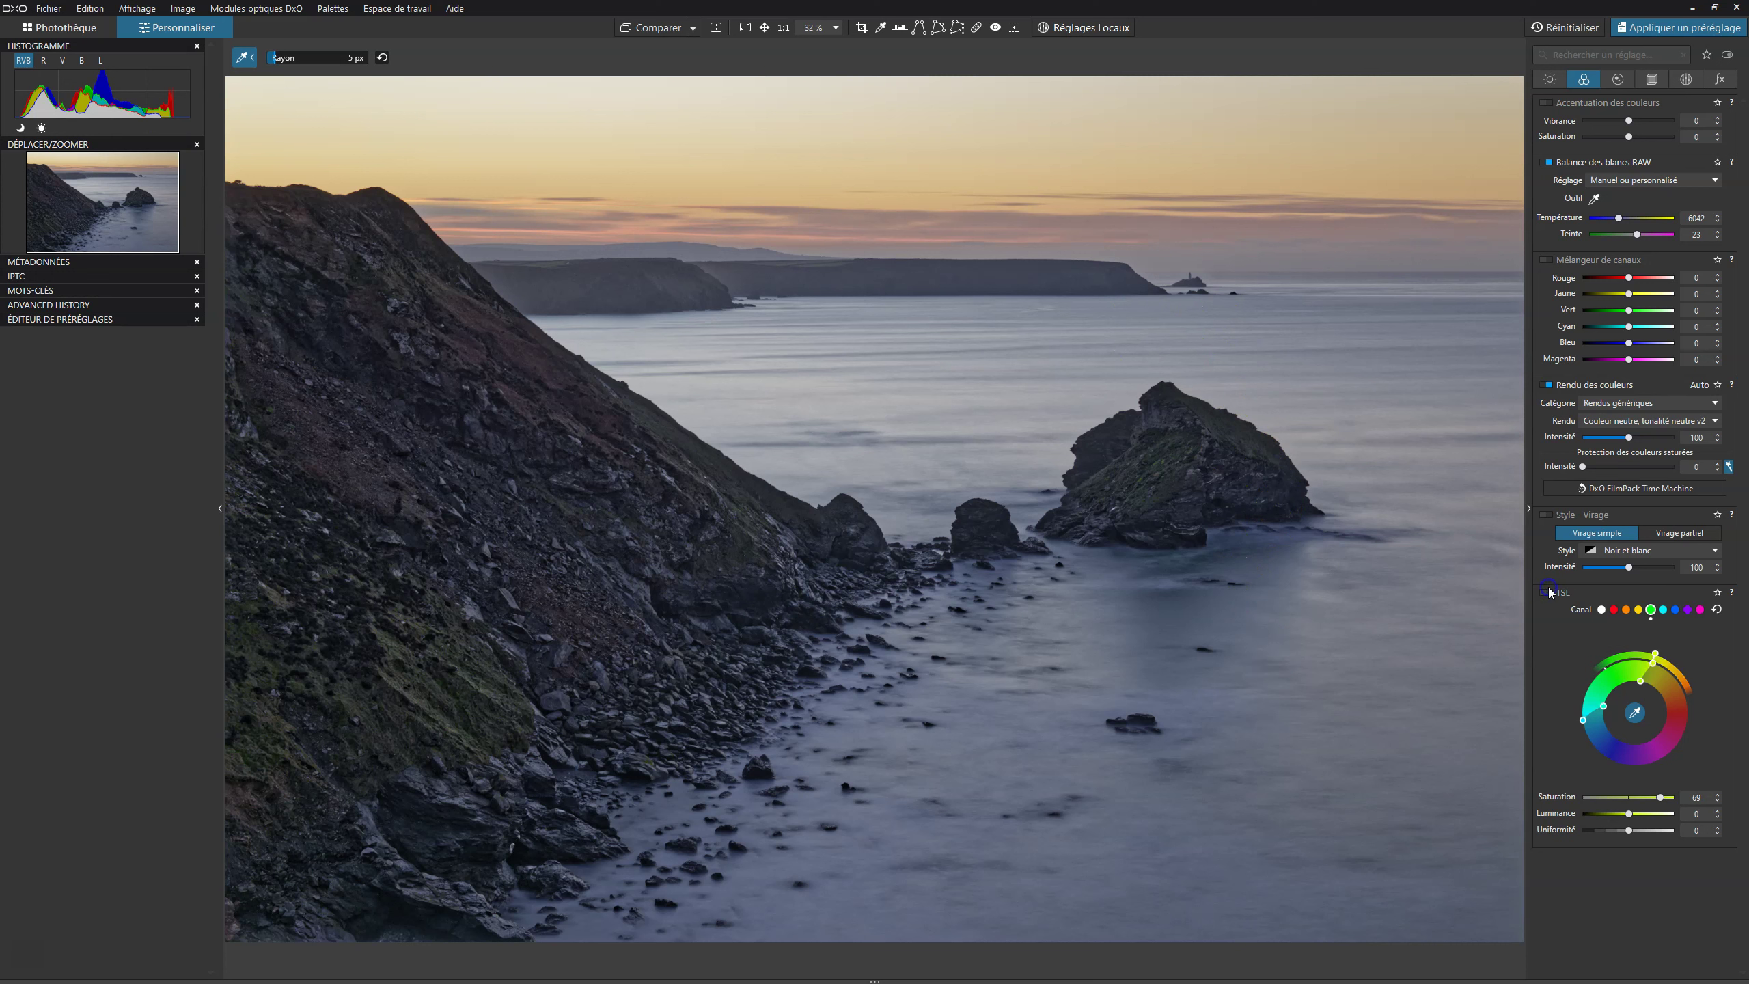
{"action": "left_click", "coordinate": [1549, 596]}
{"action": "left_click", "coordinate": [1546, 594]}
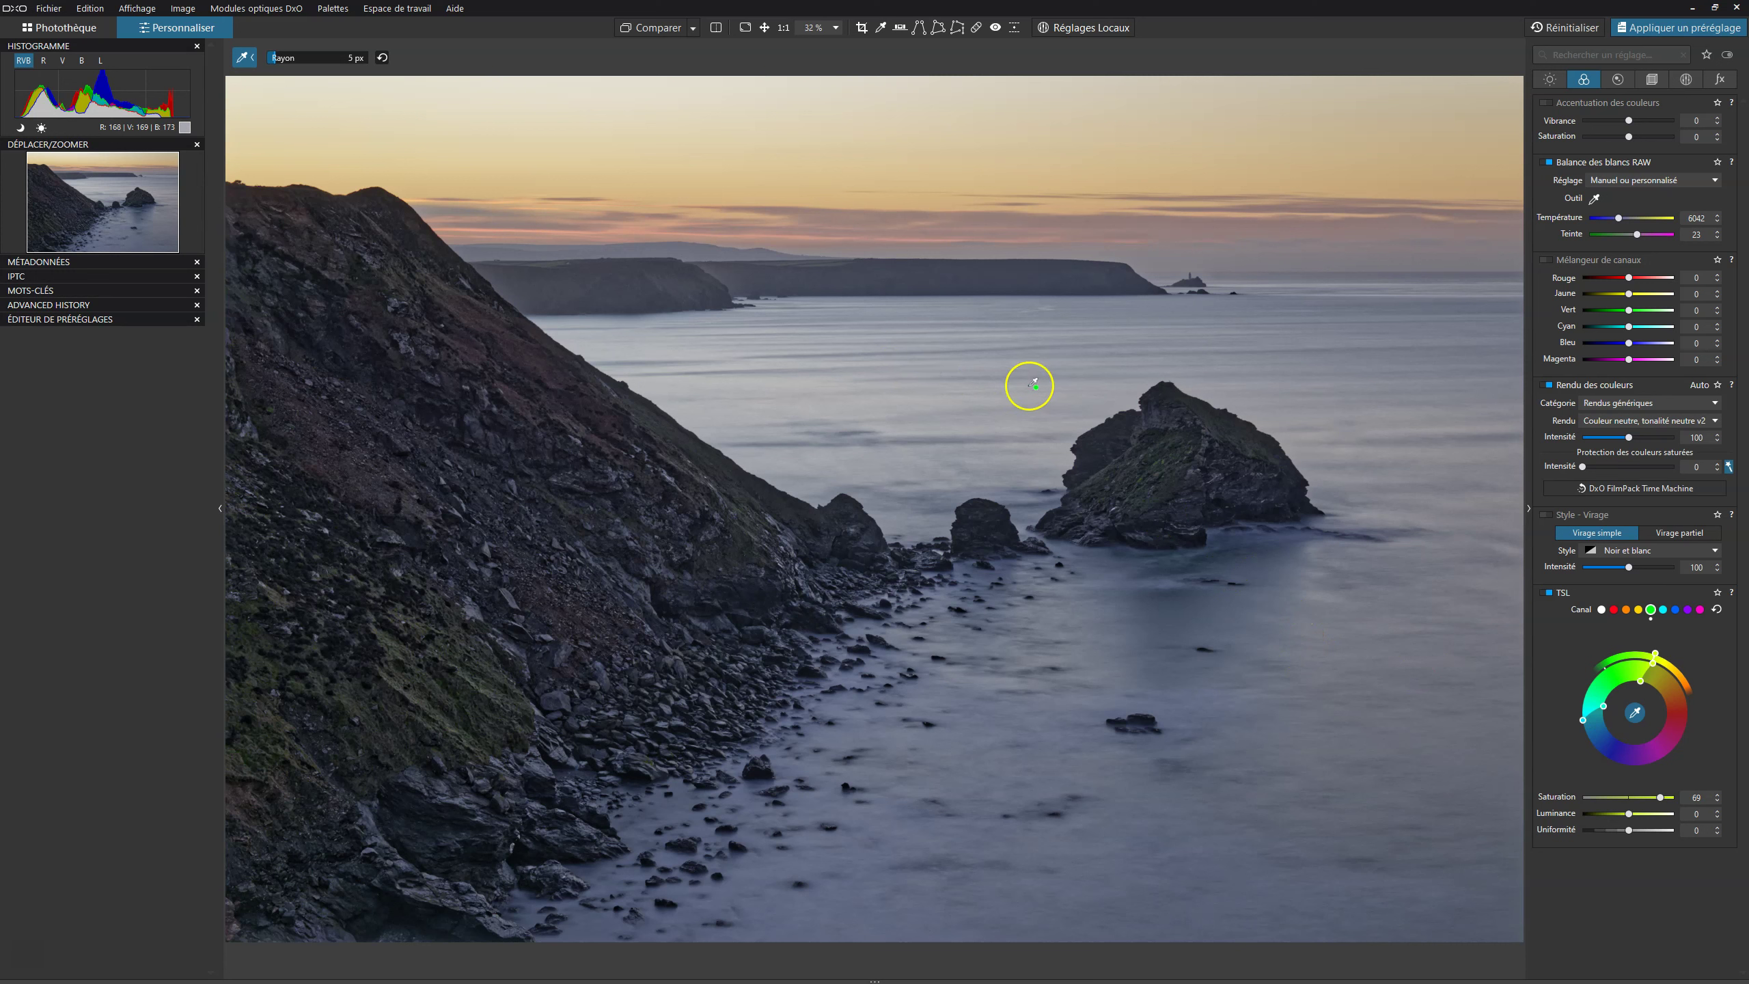
Sample the sea, set the blue channel to saturation 24 and luminance -36, and compare the HSL correction off and on
{"action": "left_click", "coordinate": [1045, 360]}
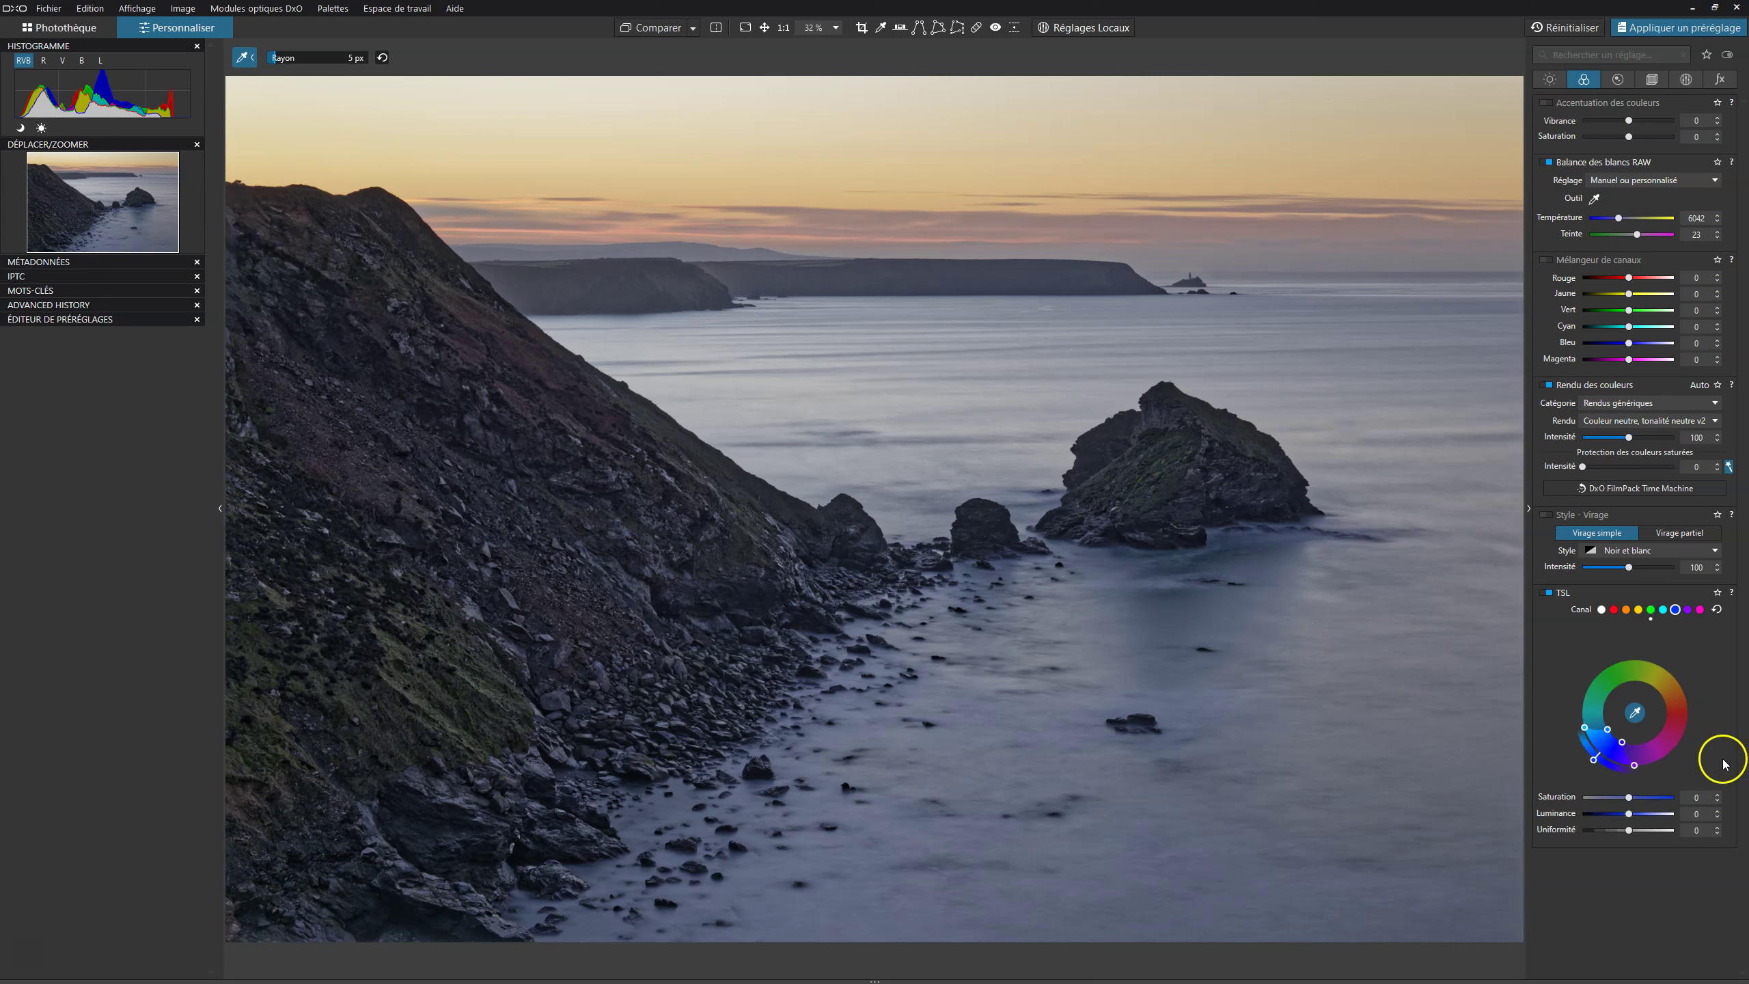
{"action": "left_click_drag", "start_coordinate": [1630, 798], "coordinate": [1643, 799]}
{"action": "left_click_drag", "start_coordinate": [1639, 798], "coordinate": [1623, 819]}
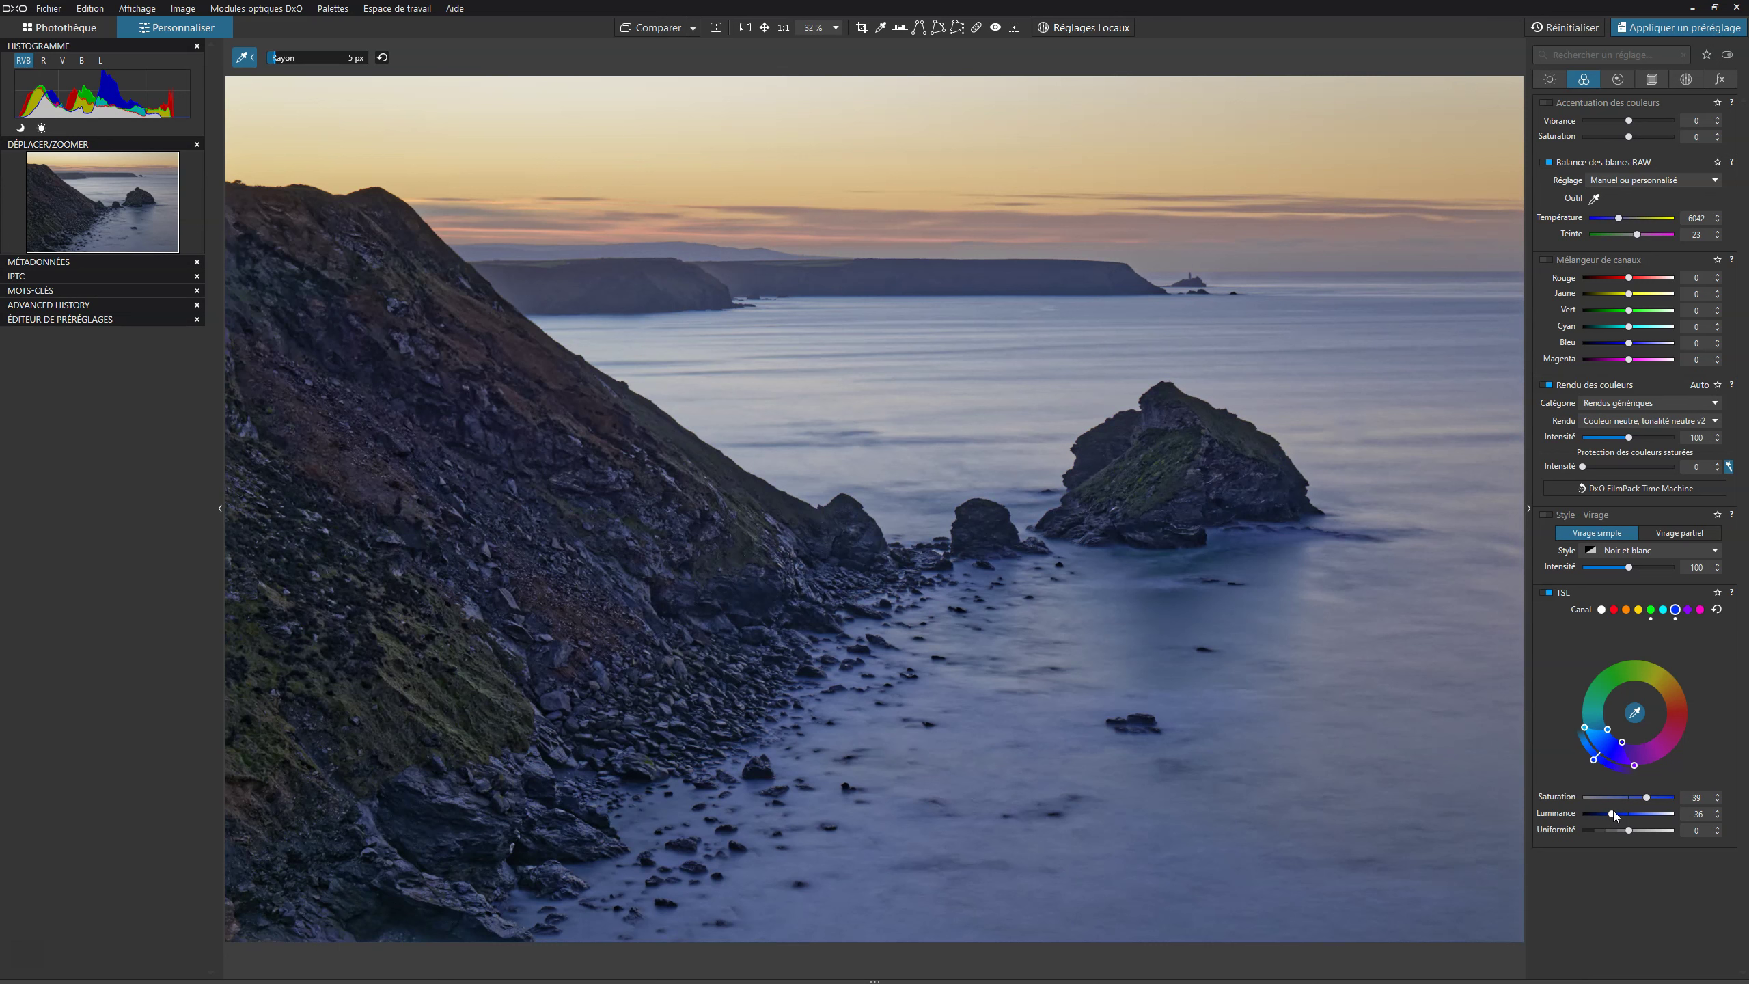
{"action": "left_click", "coordinate": [1647, 798]}
{"action": "left_click_drag", "start_coordinate": [1648, 796], "coordinate": [1634, 798]}
{"action": "left_click", "coordinate": [1546, 593]}
{"action": "left_click", "coordinate": [1547, 594]}
Warm the RAW white balance to a temperature of 7248 and close the HSL colour picker
{"action": "left_click", "coordinate": [1594, 198]}
{"action": "left_click_drag", "start_coordinate": [1619, 219], "coordinate": [1622, 220]}
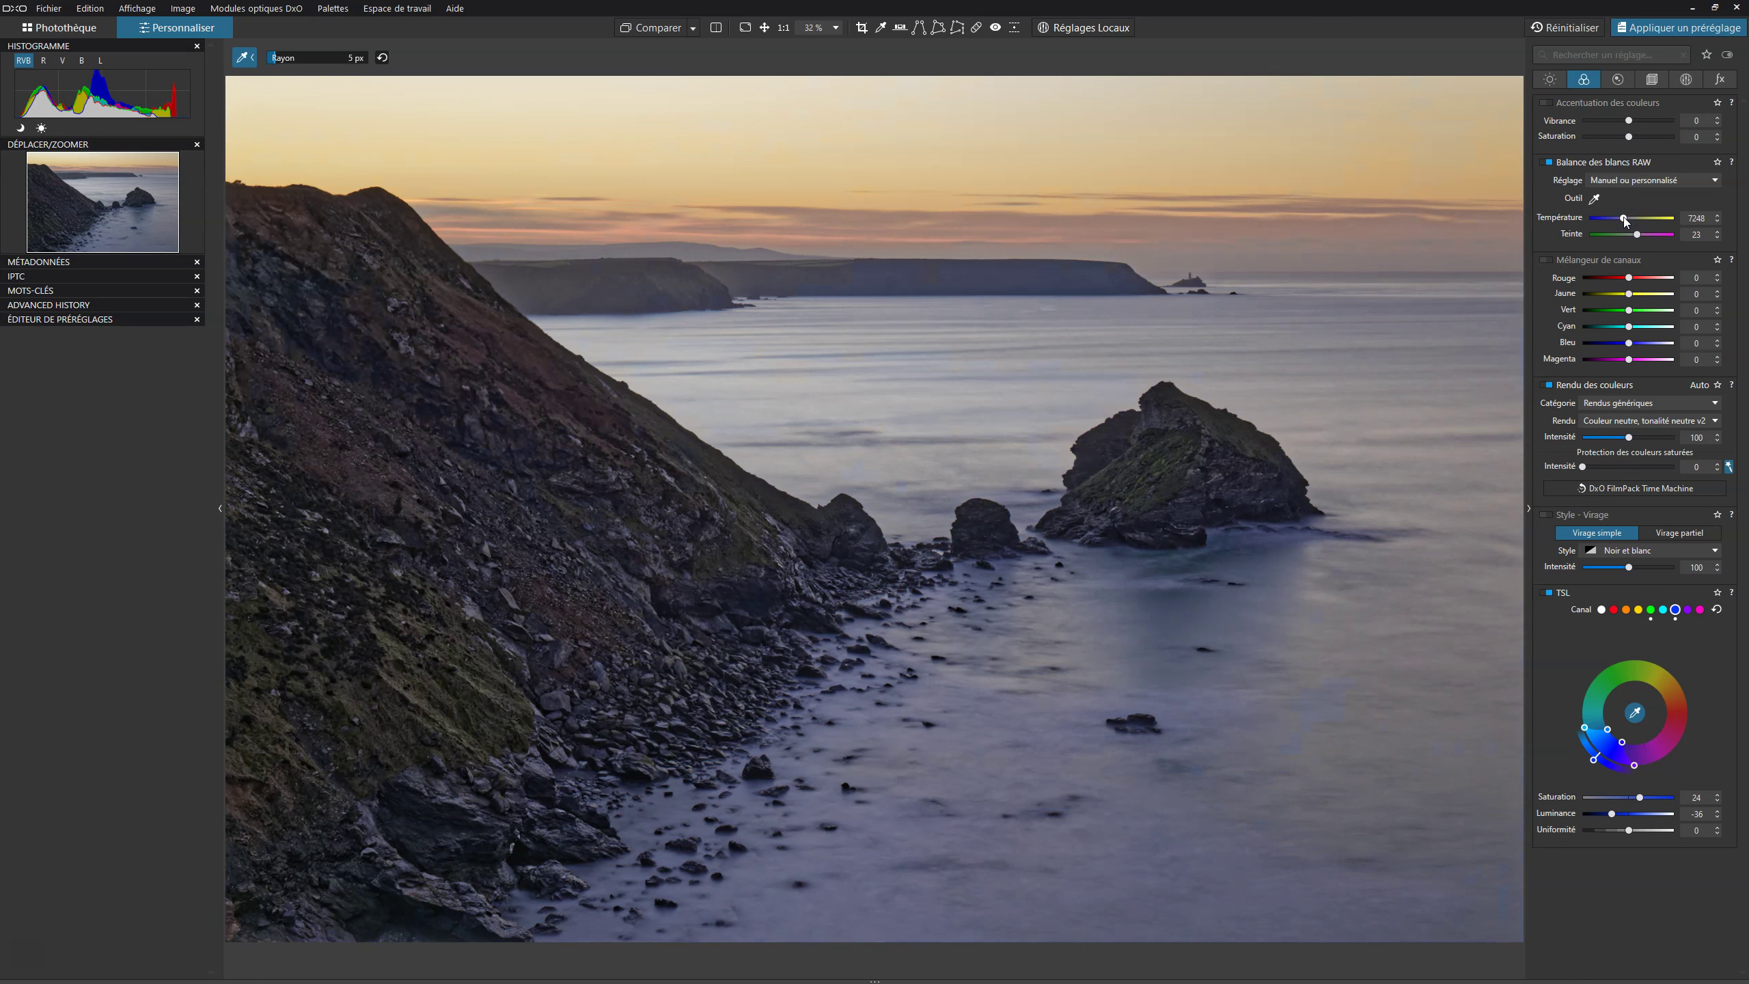
{"action": "left_click", "coordinate": [1624, 219]}
{"action": "left_click", "coordinate": [1636, 715]}
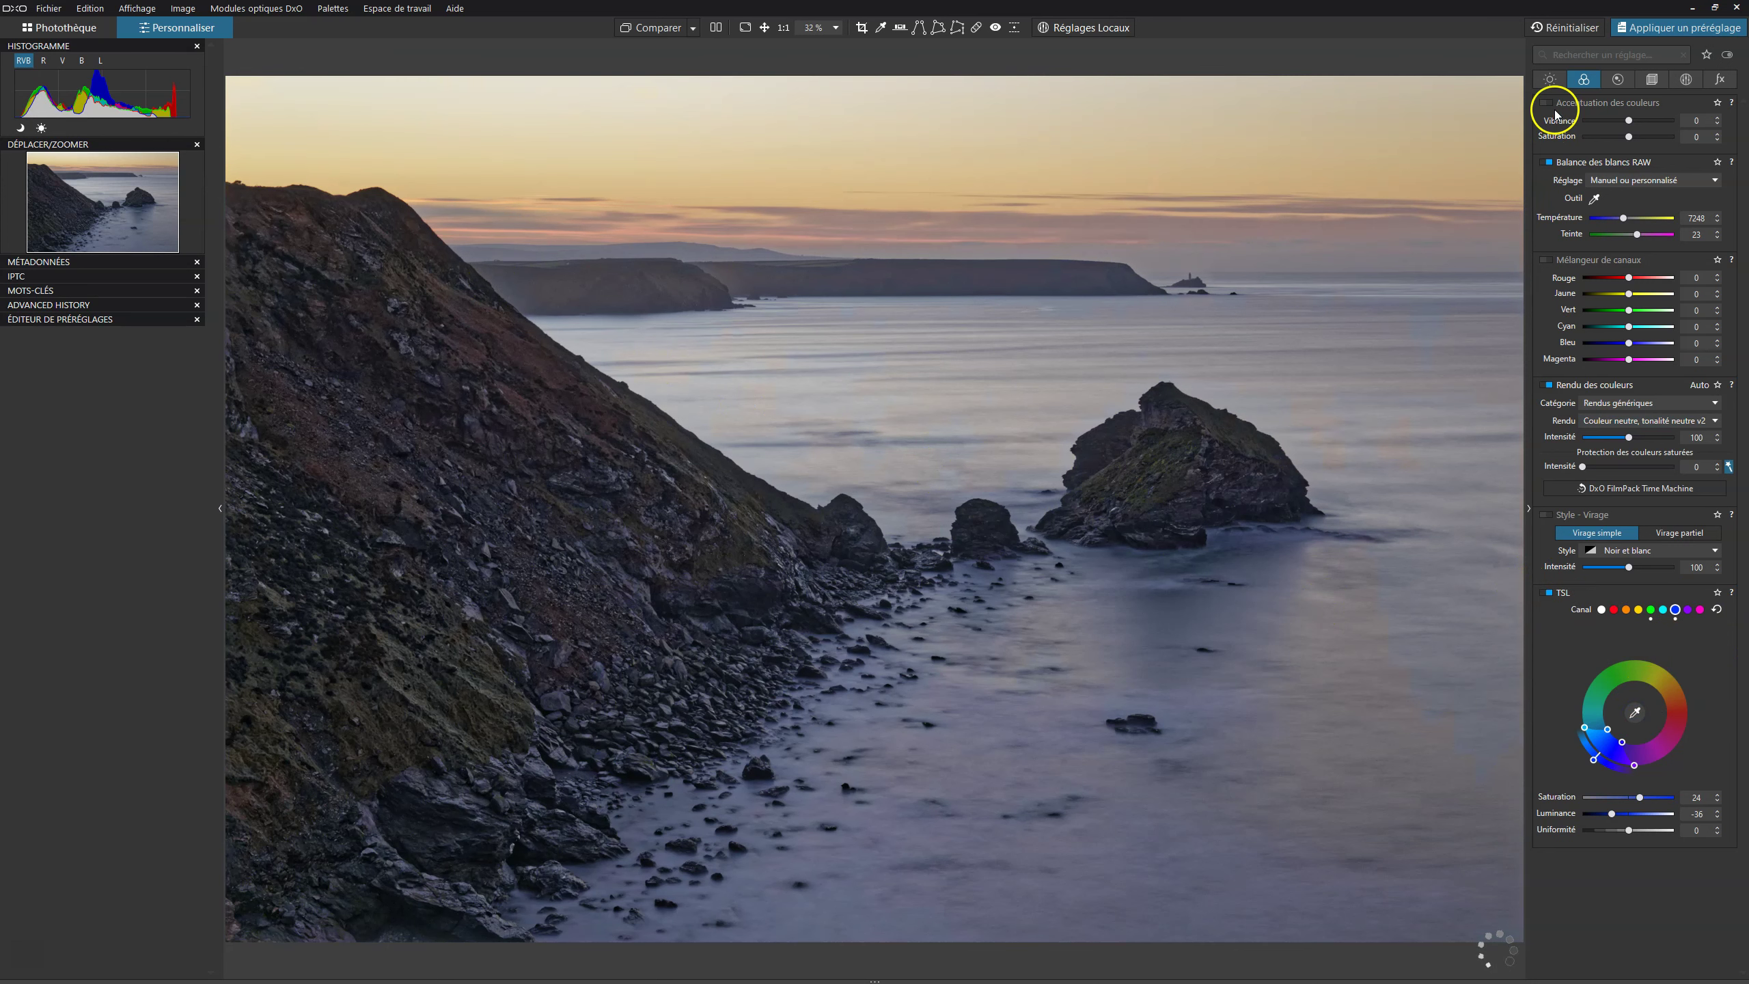
Compare the photo with ClearView Plus at 0 and set its intensity to 19
{"action": "left_click", "coordinate": [1550, 80]}
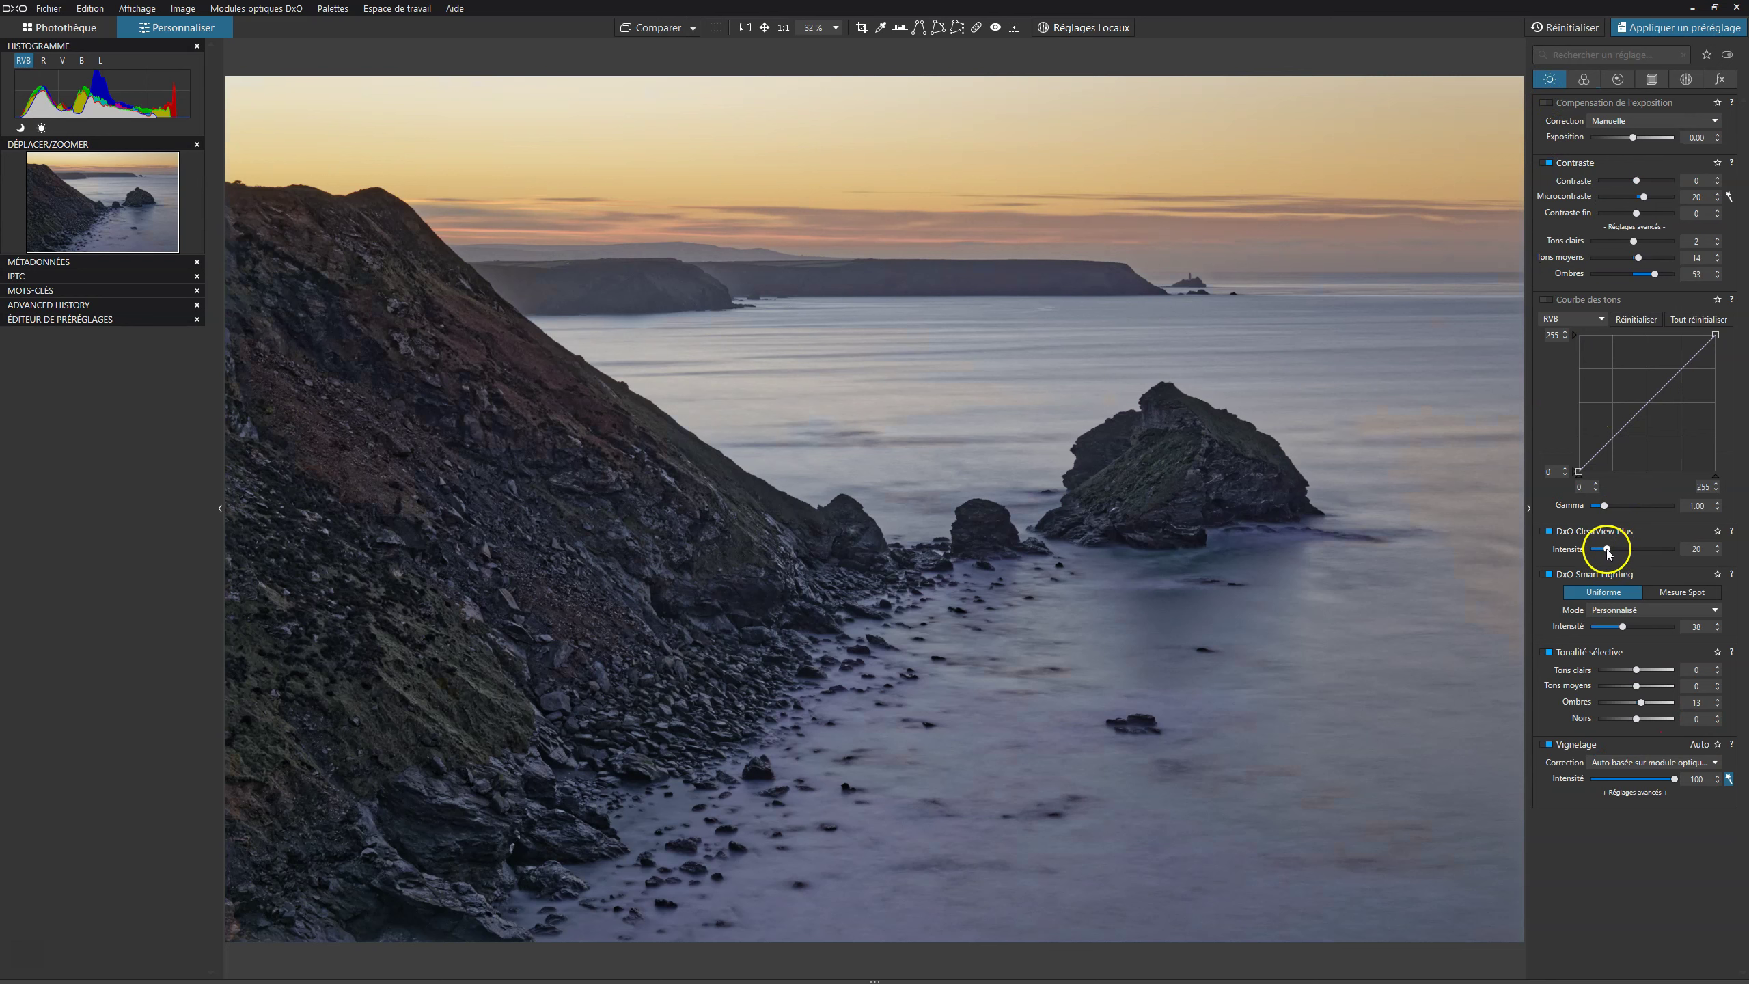
{"action": "left_click_drag", "start_coordinate": [1606, 549], "coordinate": [1568, 555]}
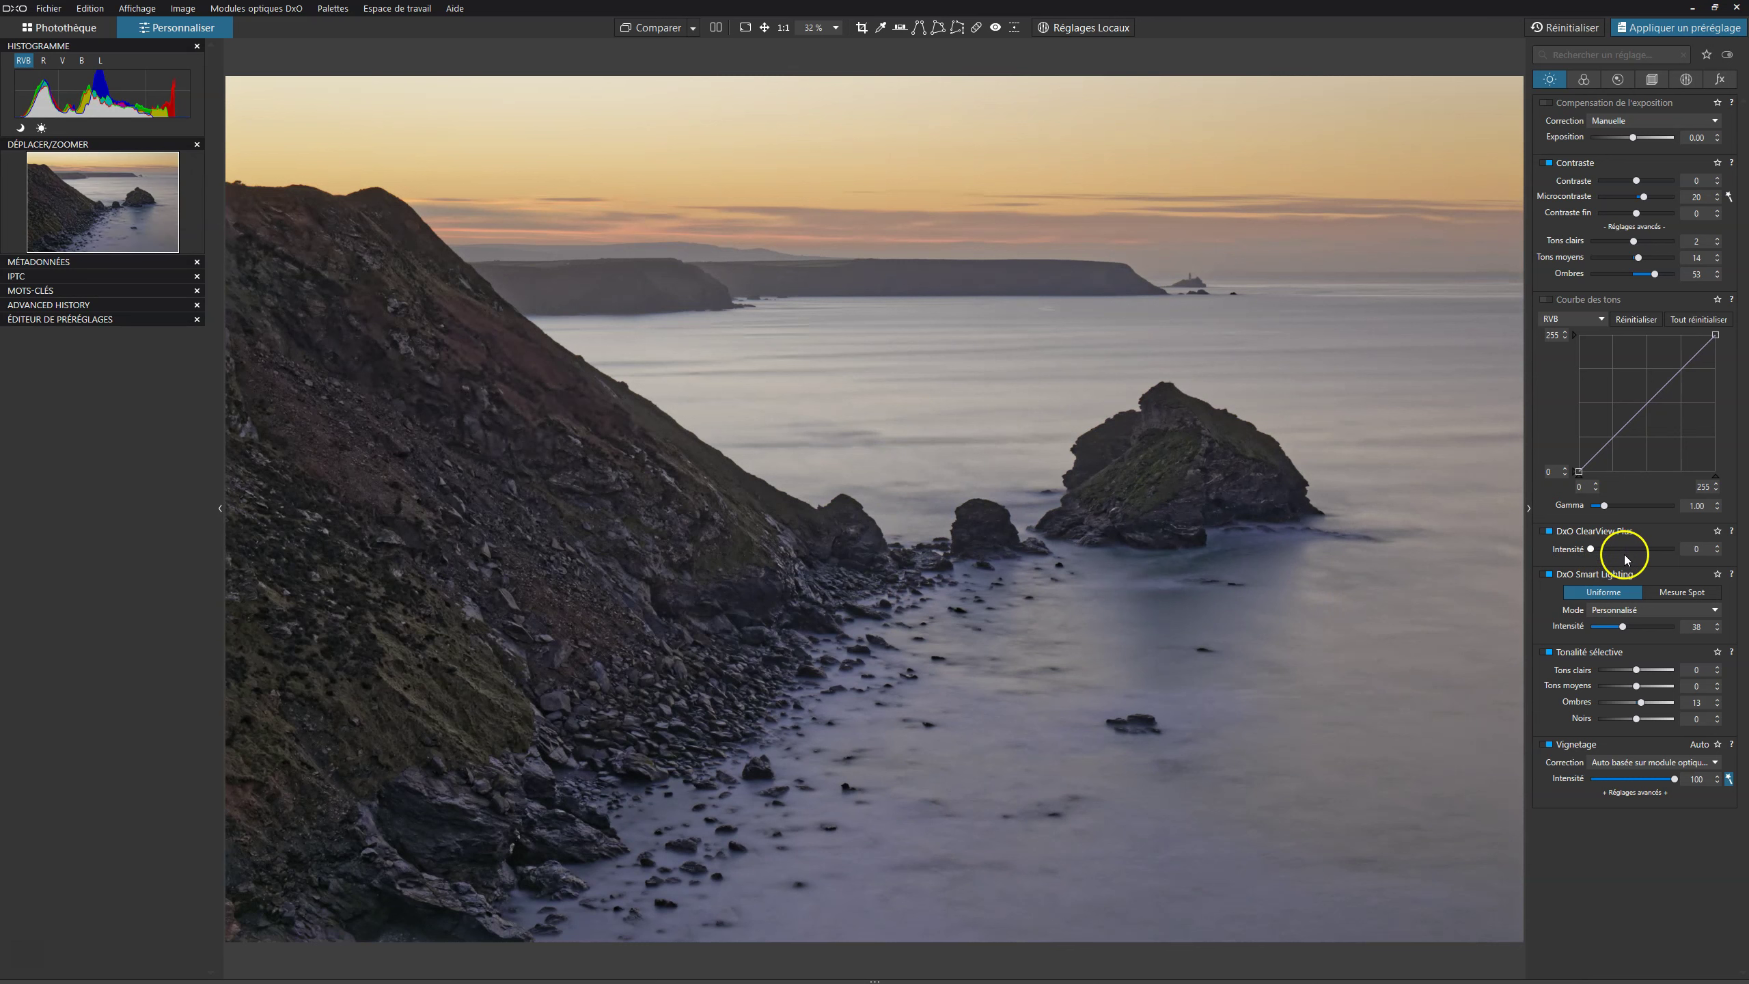
{"action": "left_click", "coordinate": [1604, 550]}
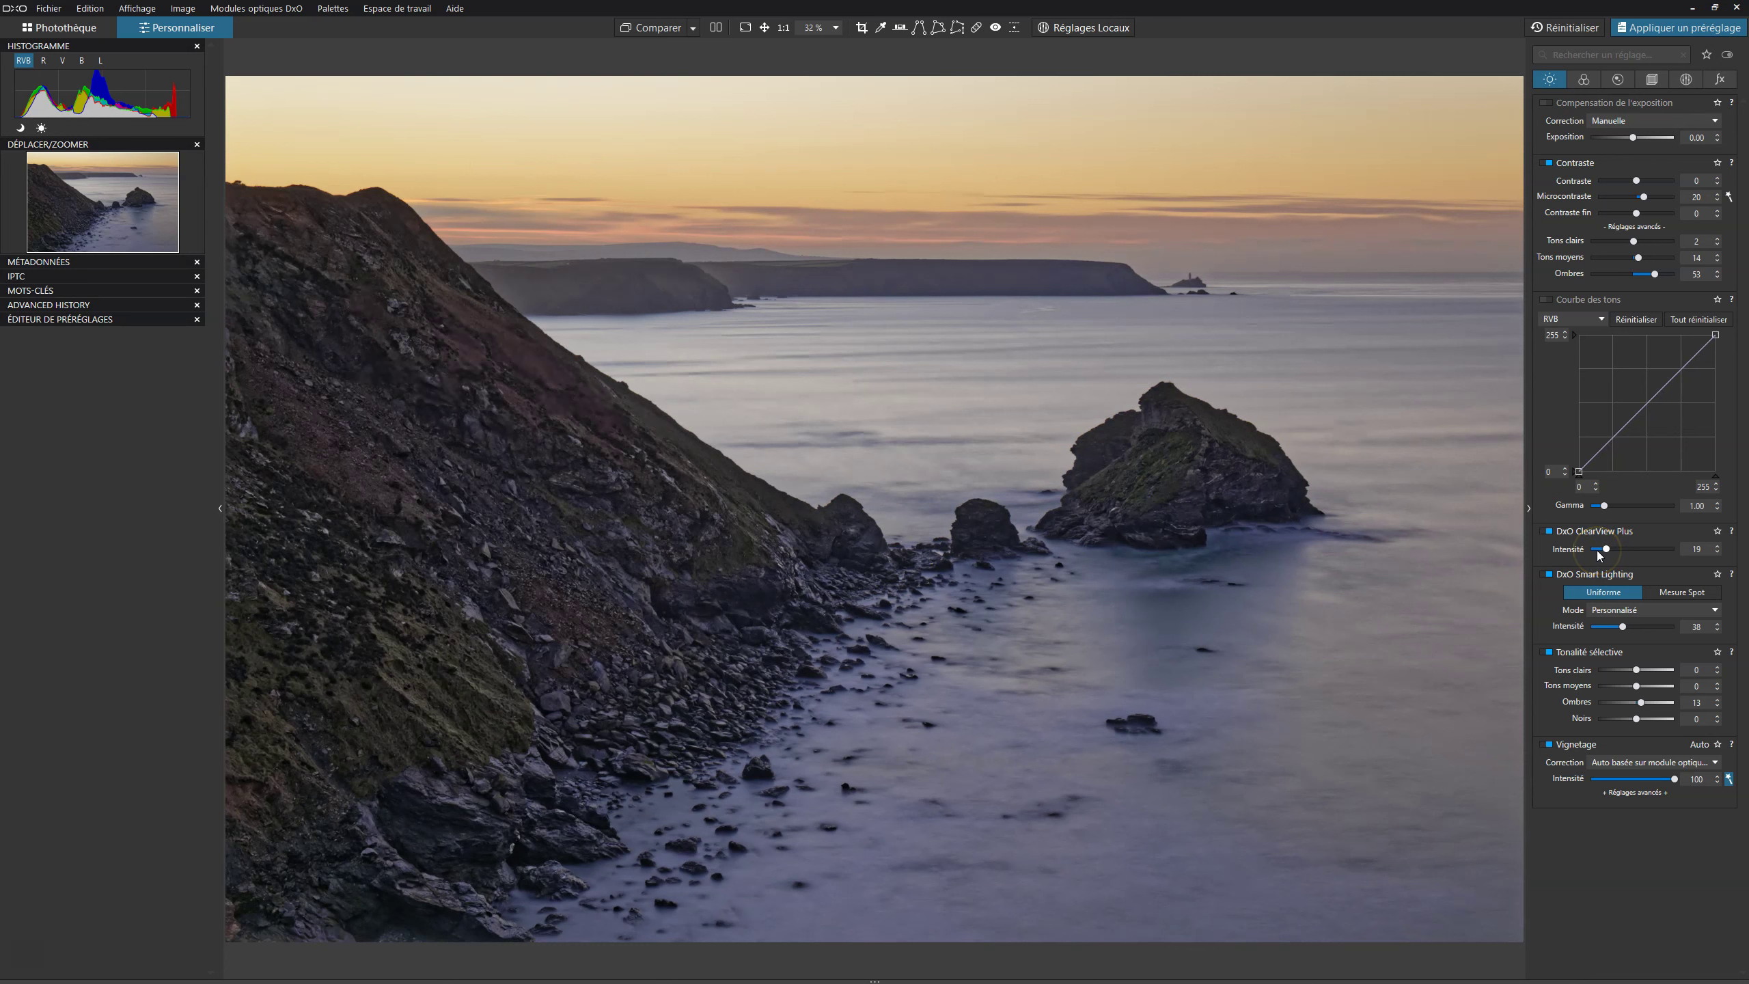
Compare the photo with and without the contrast correction, set its advanced shadows value to -4, and leave the correction disabled
{"action": "left_click", "coordinate": [1548, 165]}
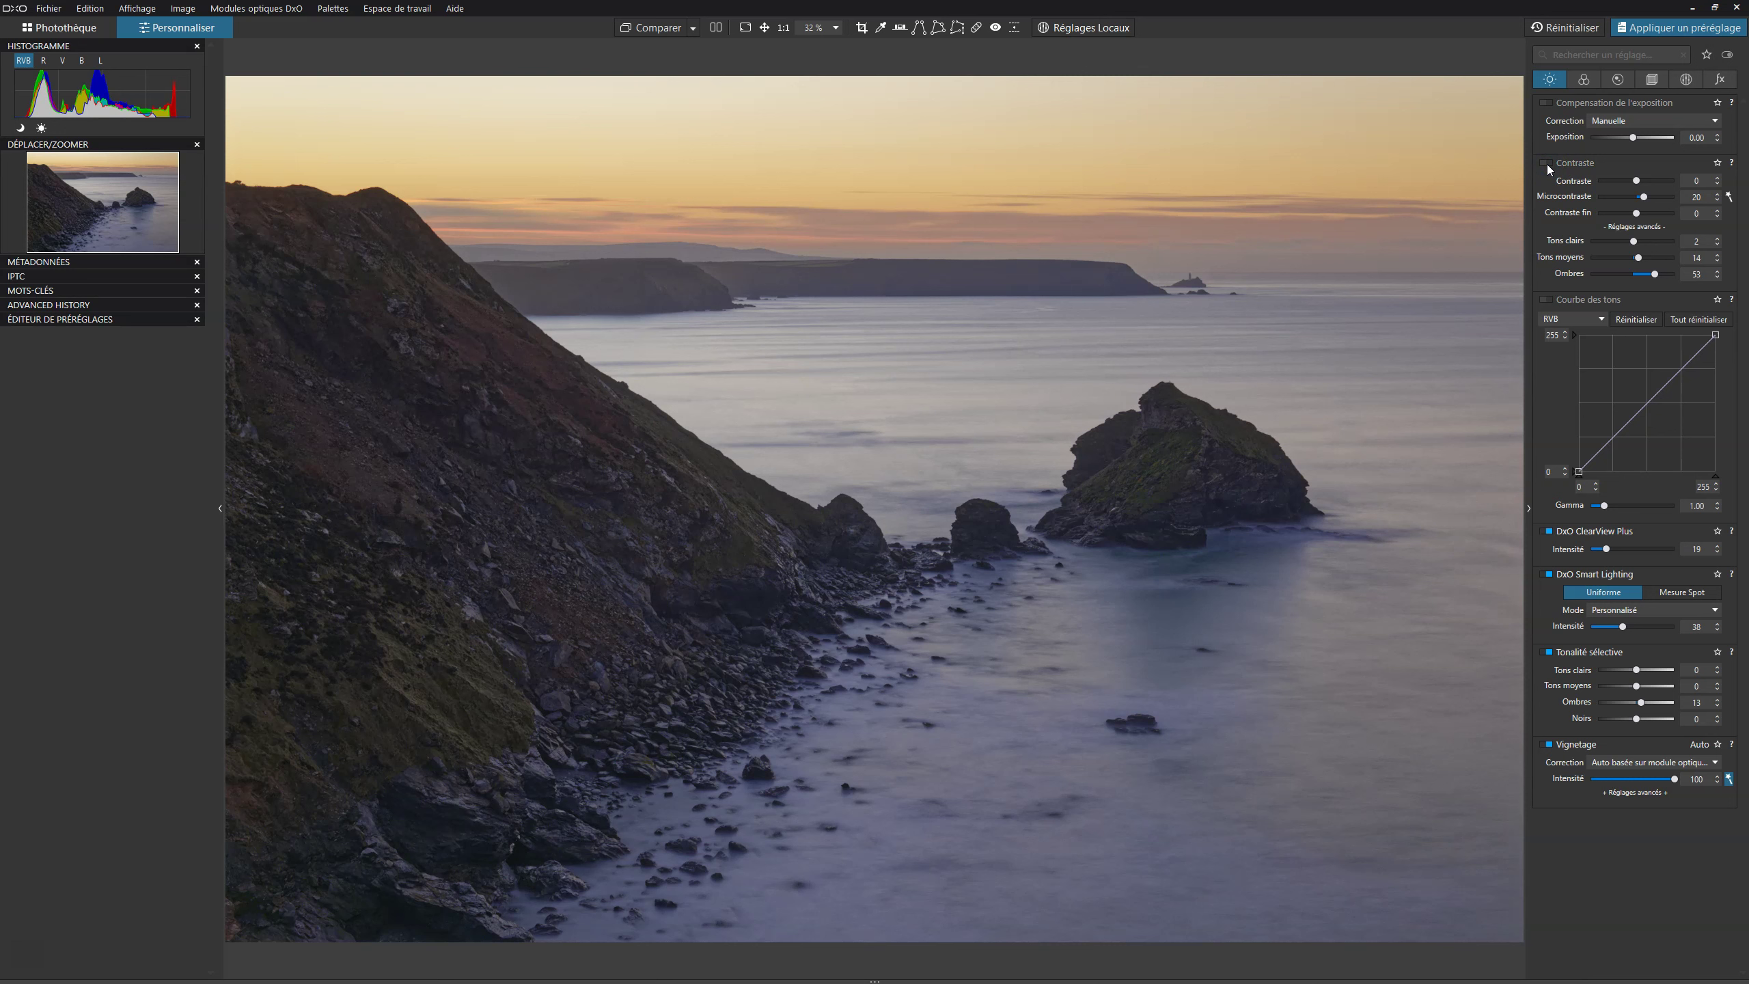
{"action": "left_click", "coordinate": [1548, 164]}
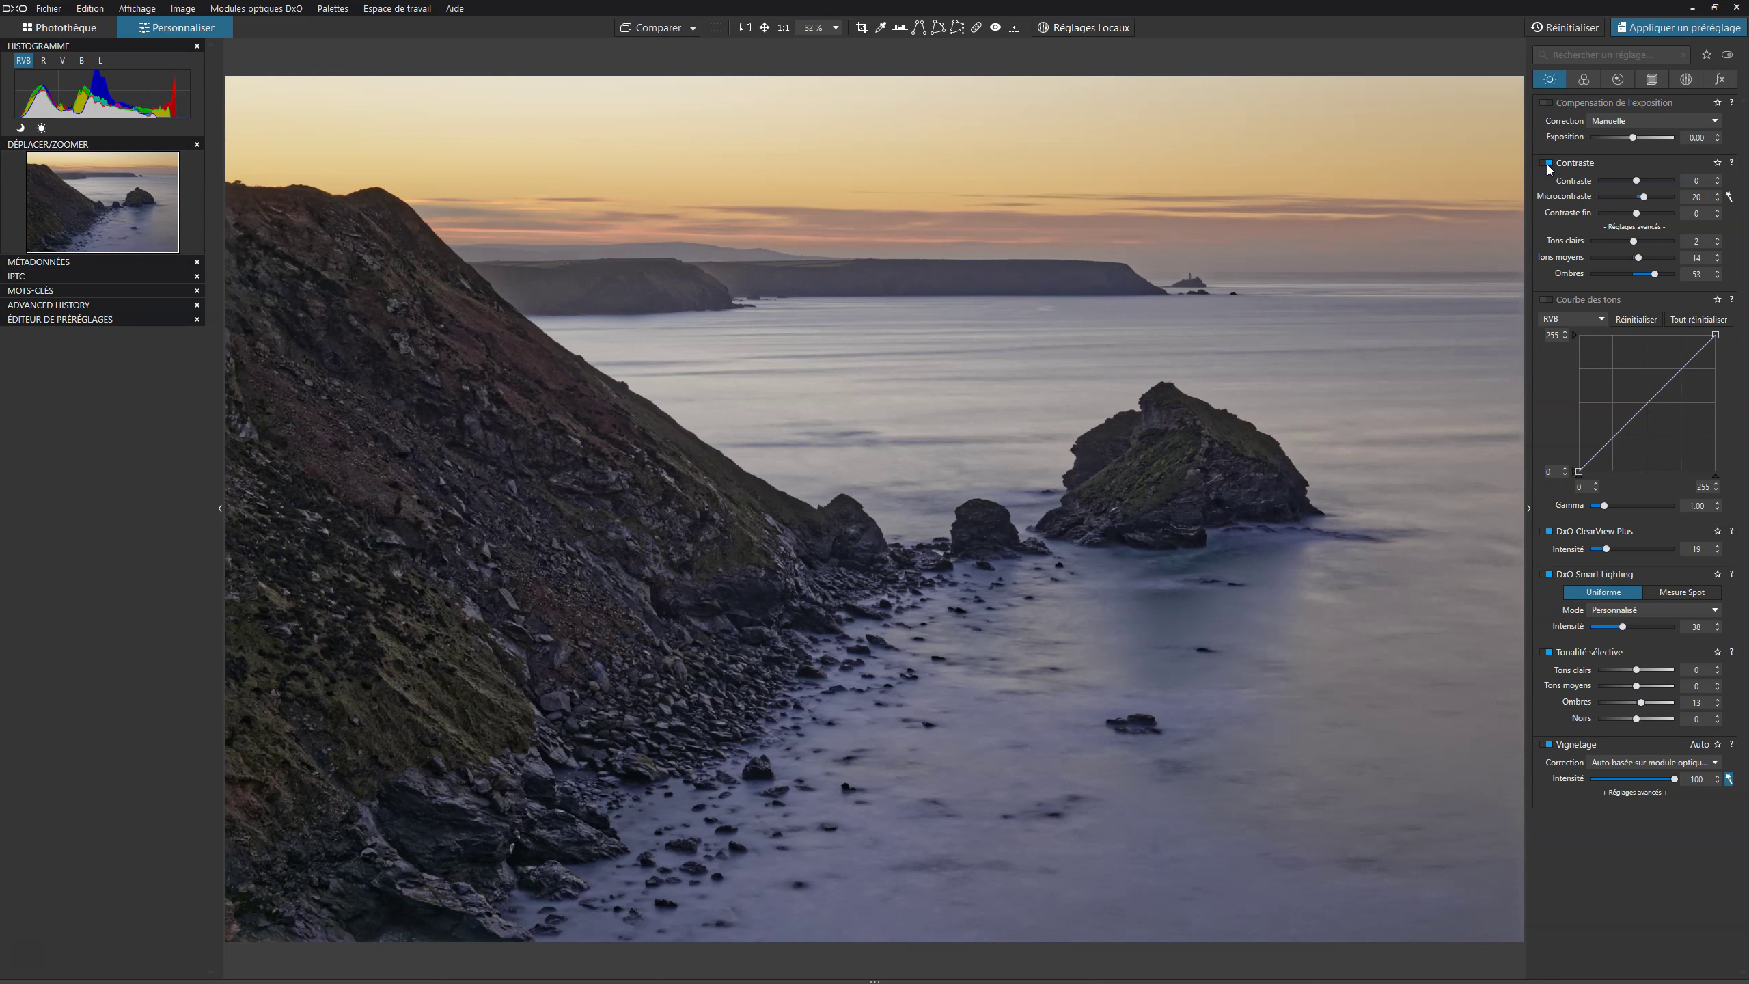
{"action": "left_click_drag", "start_coordinate": [1657, 275], "coordinate": [1631, 274]}
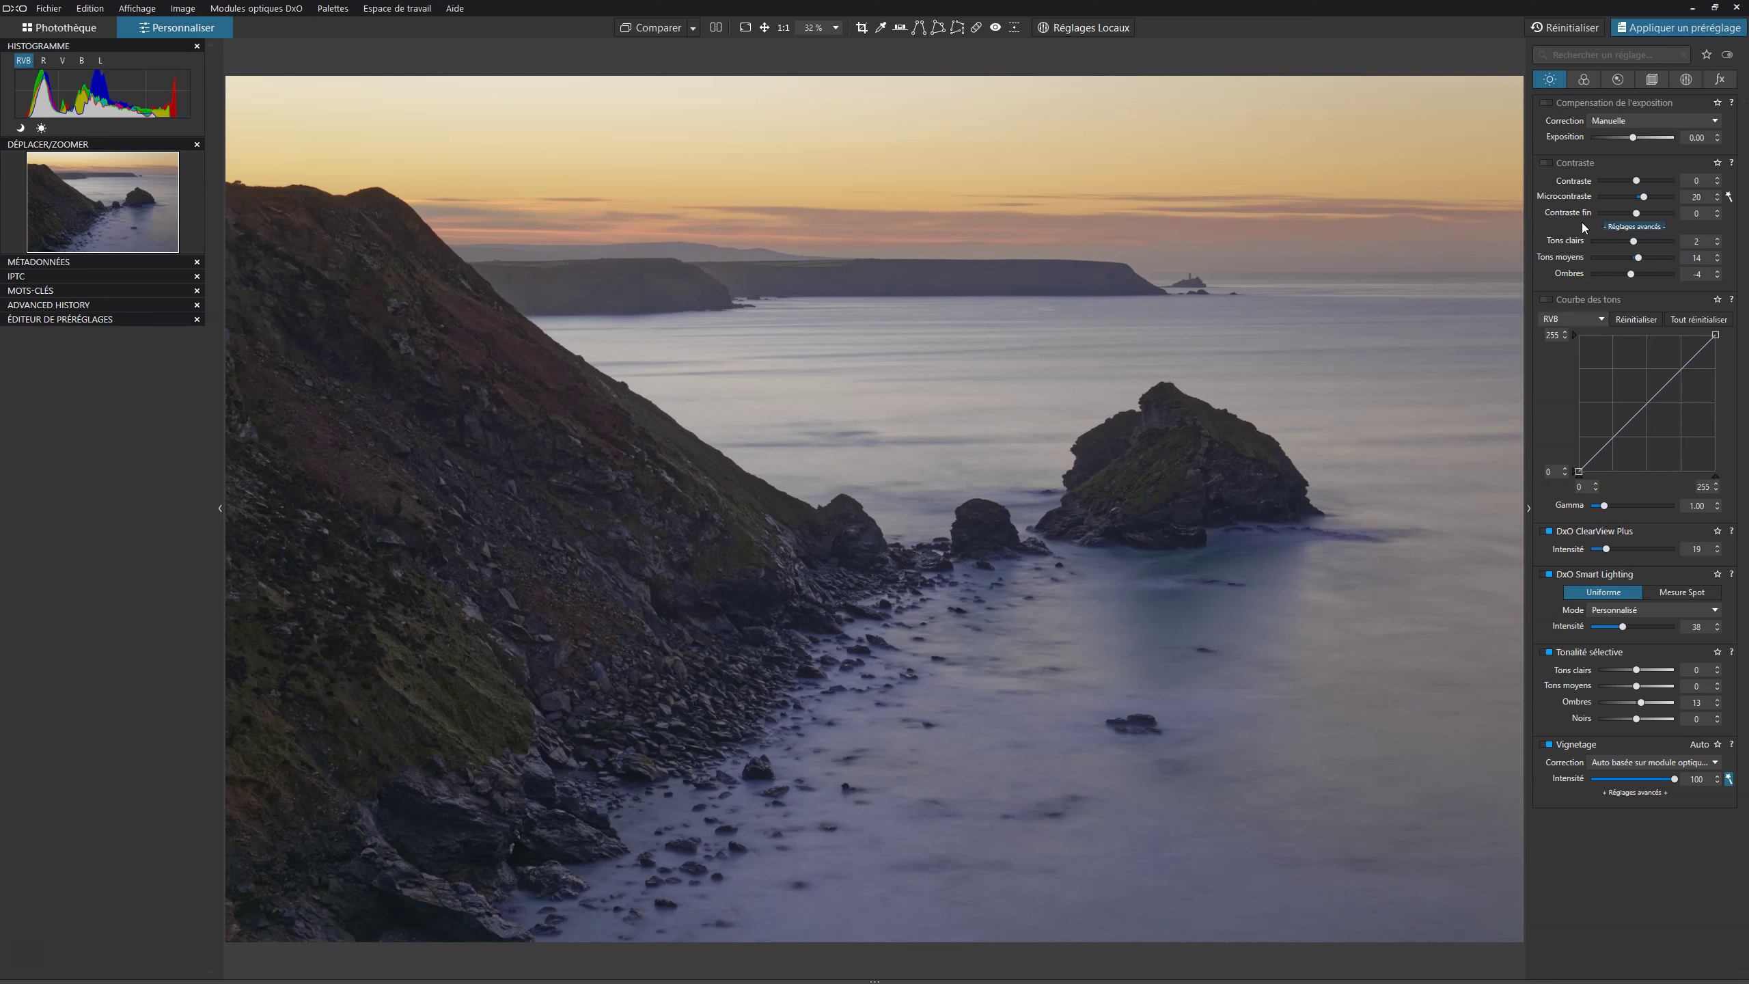
{"action": "left_click", "coordinate": [1611, 277]}
Reopen the local adjustments and place a large control point in the middle of the cliff, covering most of the slope
{"action": "left_click", "coordinate": [1098, 27]}
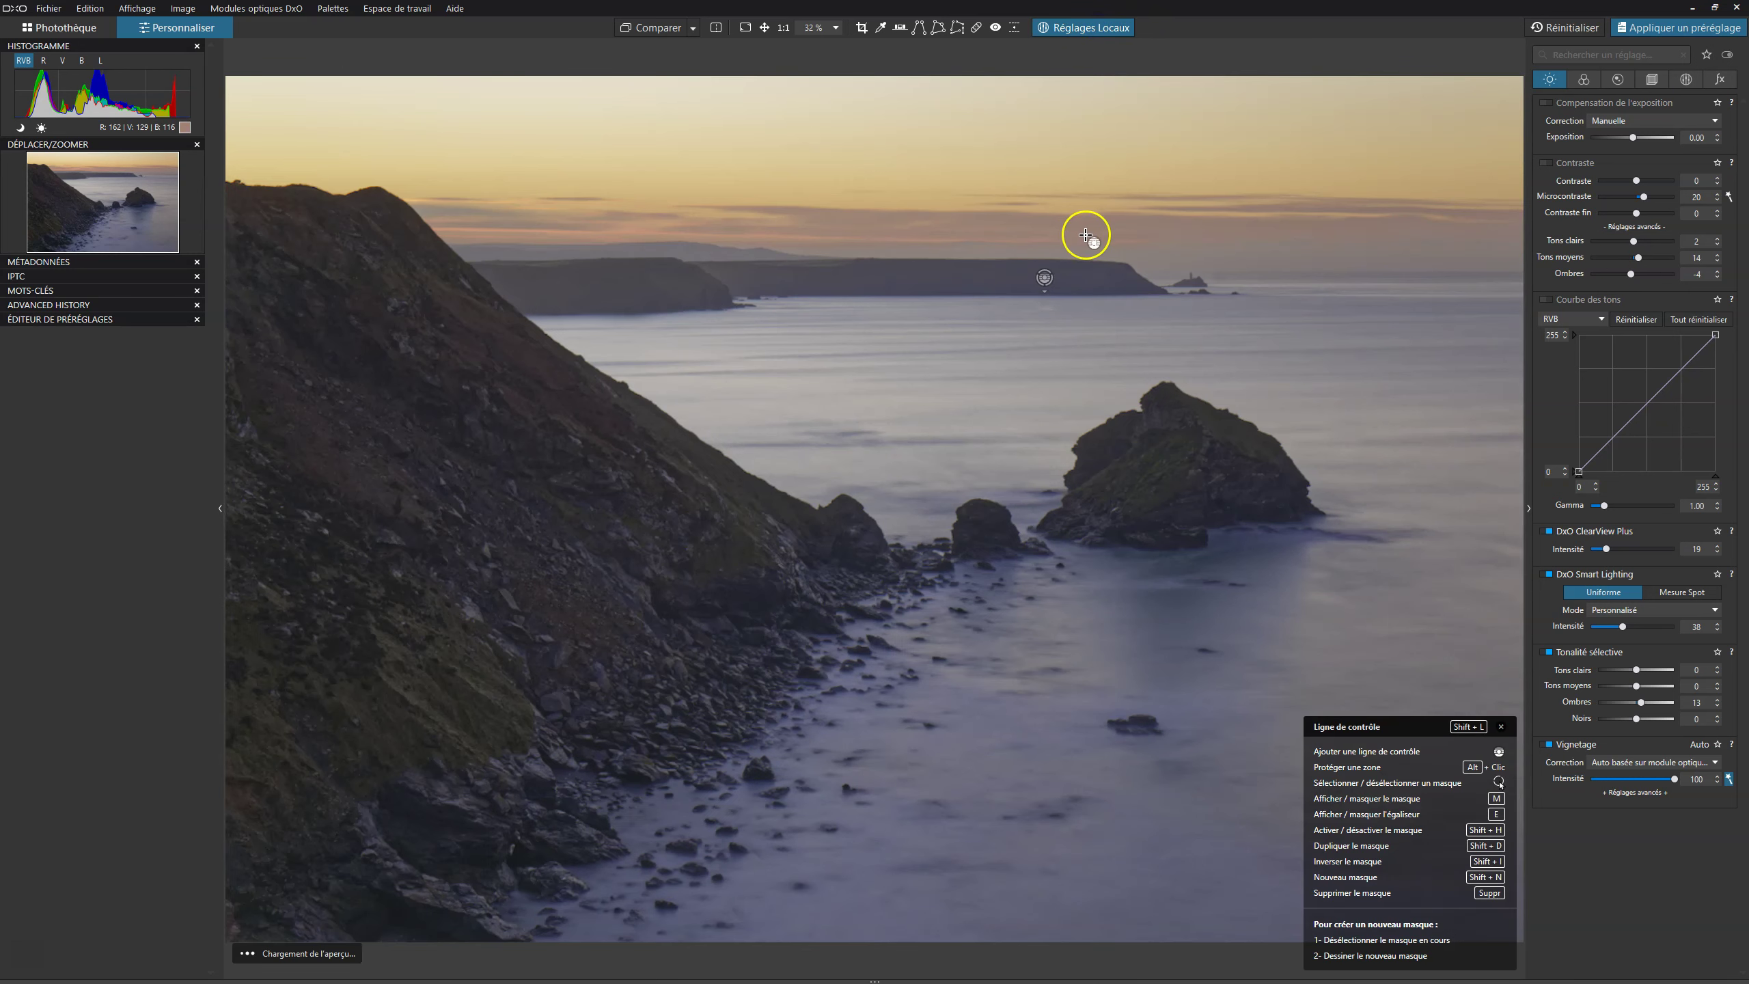
{"action": "right_click", "coordinate": [834, 391]}
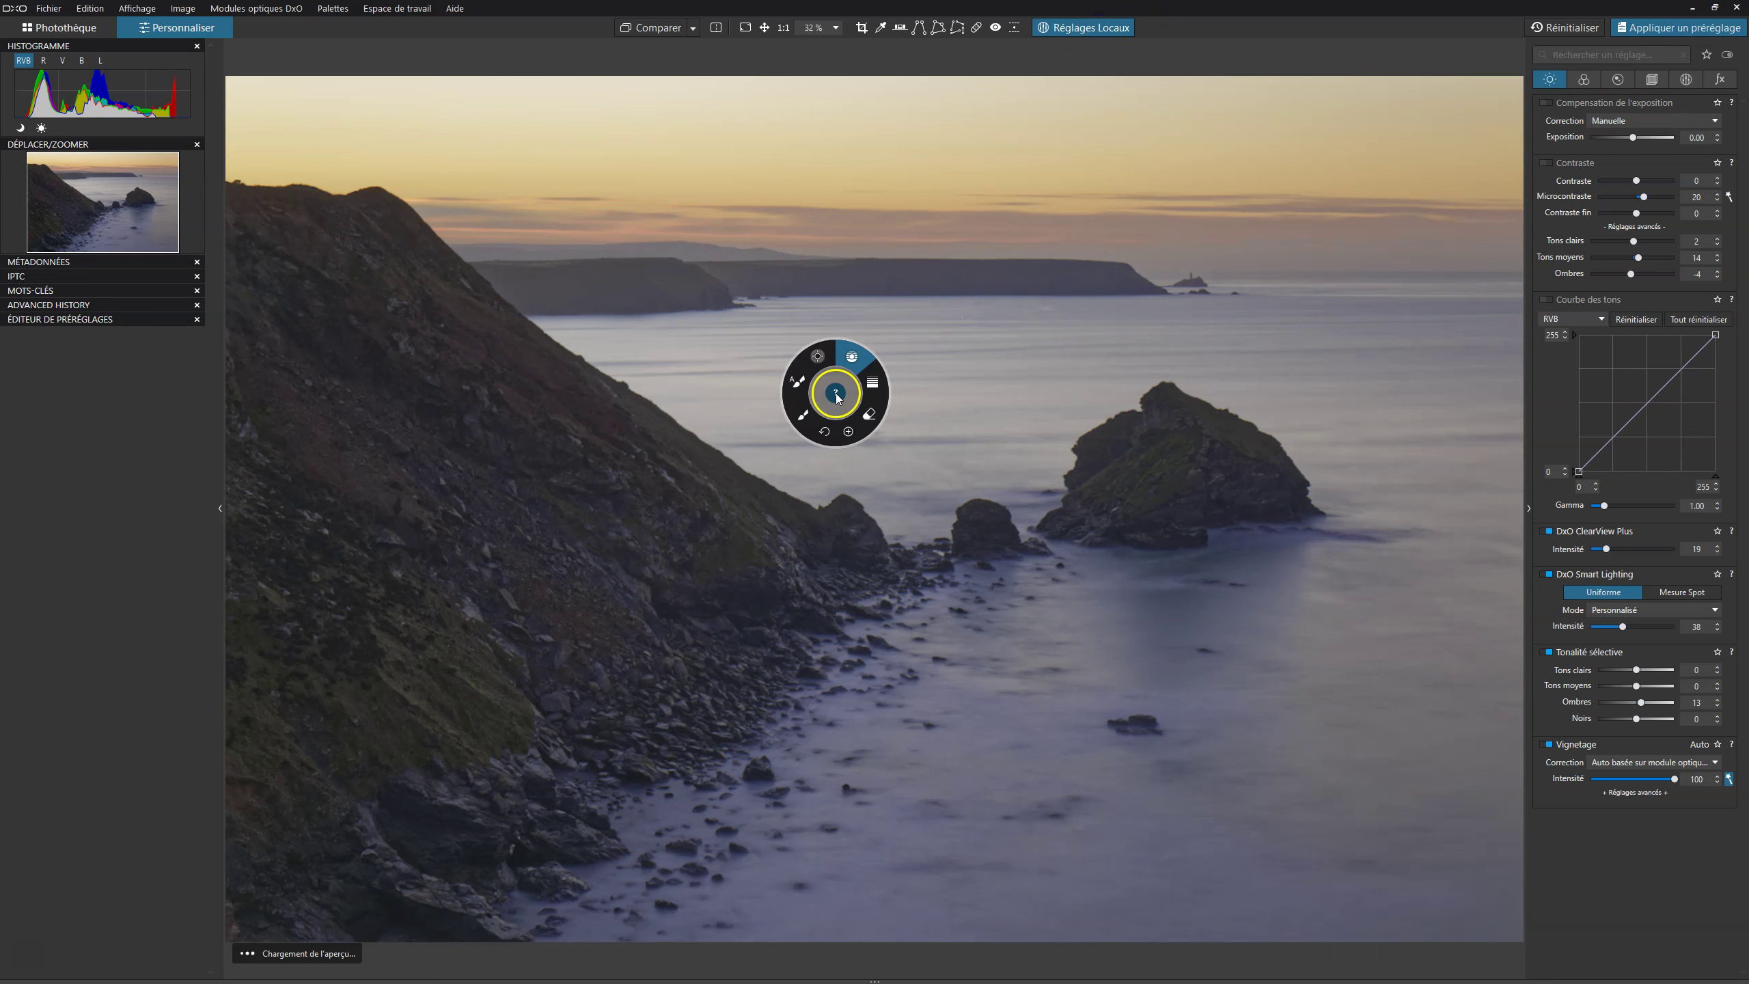
{"action": "left_click", "coordinate": [825, 360]}
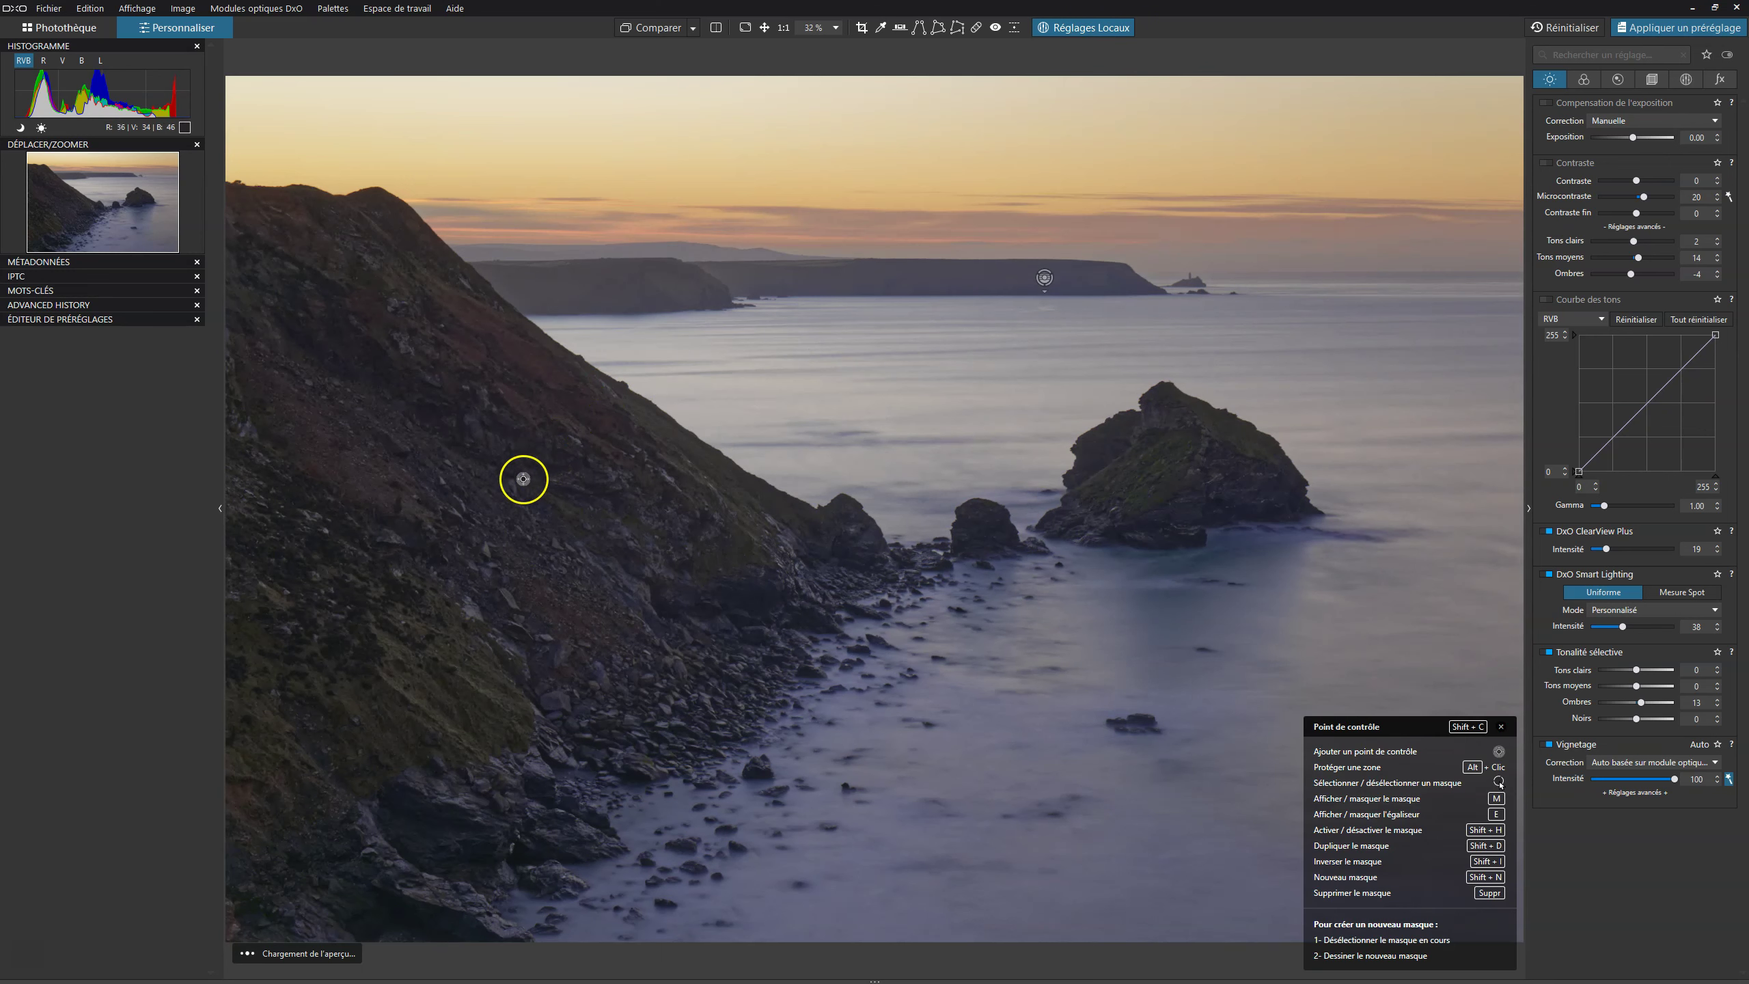
{"action": "left_click", "coordinate": [432, 461]}
{"action": "left_click_drag", "start_coordinate": [484, 439], "coordinate": [799, 336]}
{"action": "left_click_drag", "start_coordinate": [433, 461], "coordinate": [433, 513]}
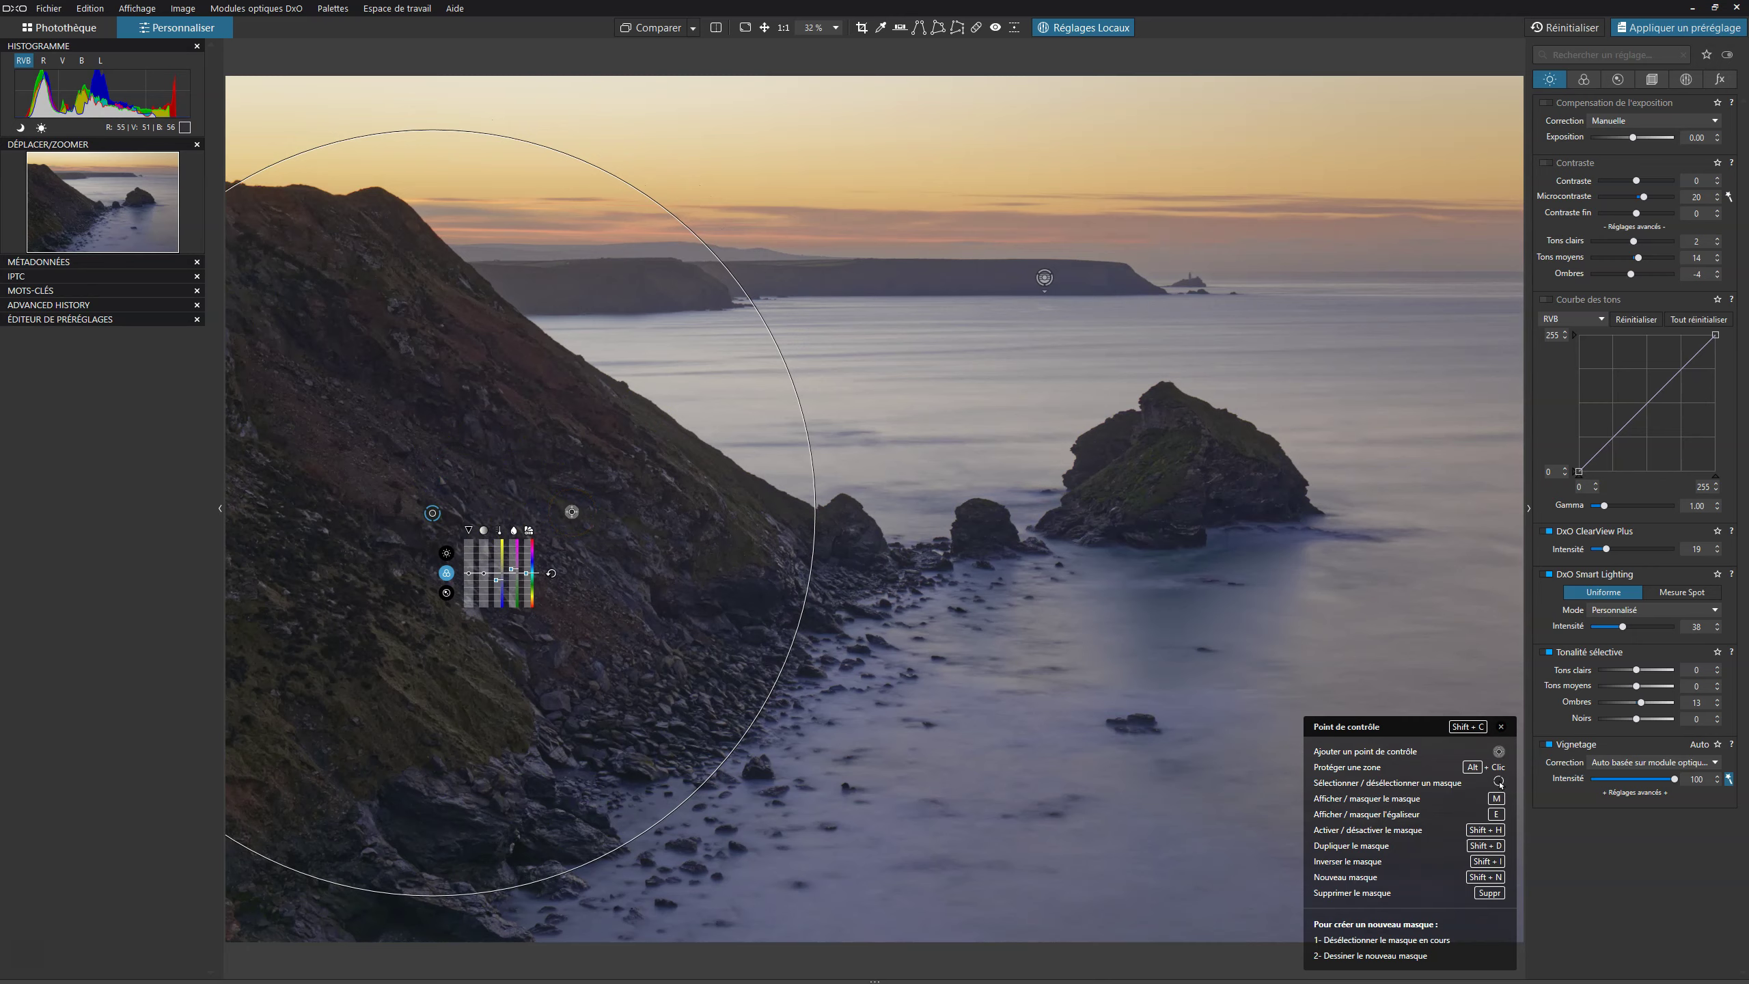
Display the mask, move the control point lower on the cliff, enlarge its radius to reach the small rocks, and show its selectivity settings
{"action": "key", "text": "m"}
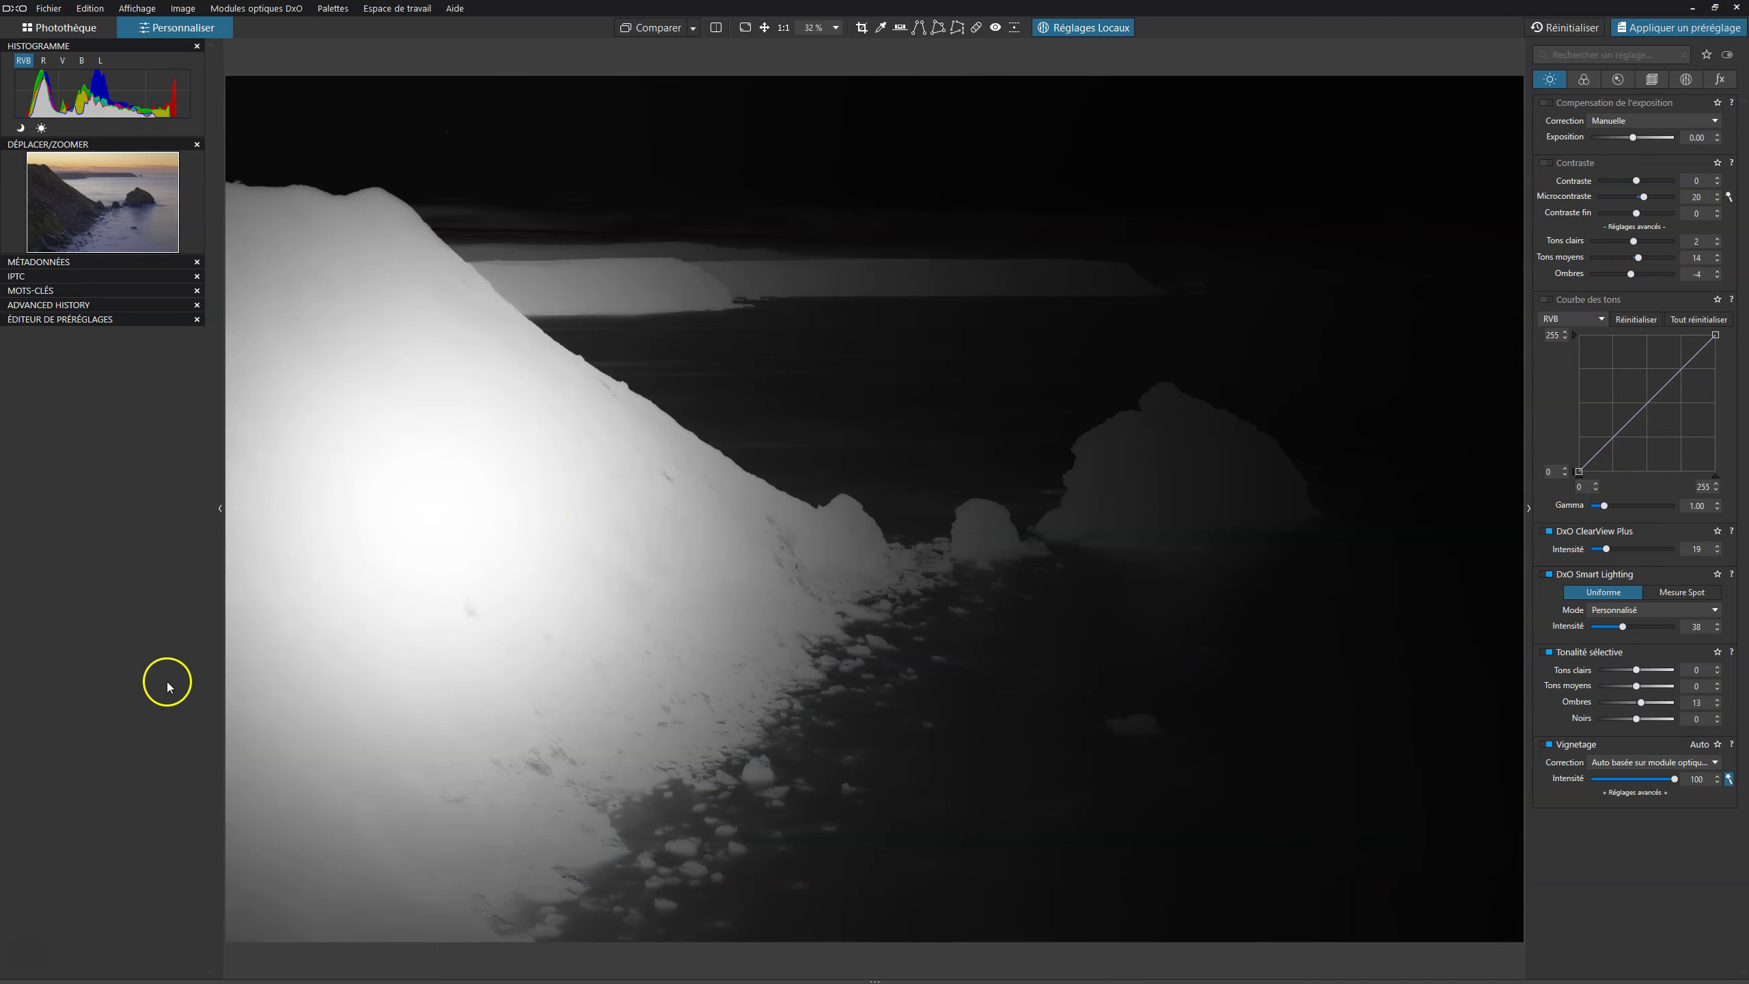
{"action": "left_click_drag", "start_coordinate": [433, 513], "coordinate": [420, 573]}
{"action": "left_click_drag", "start_coordinate": [746, 367], "coordinate": [983, 362]}
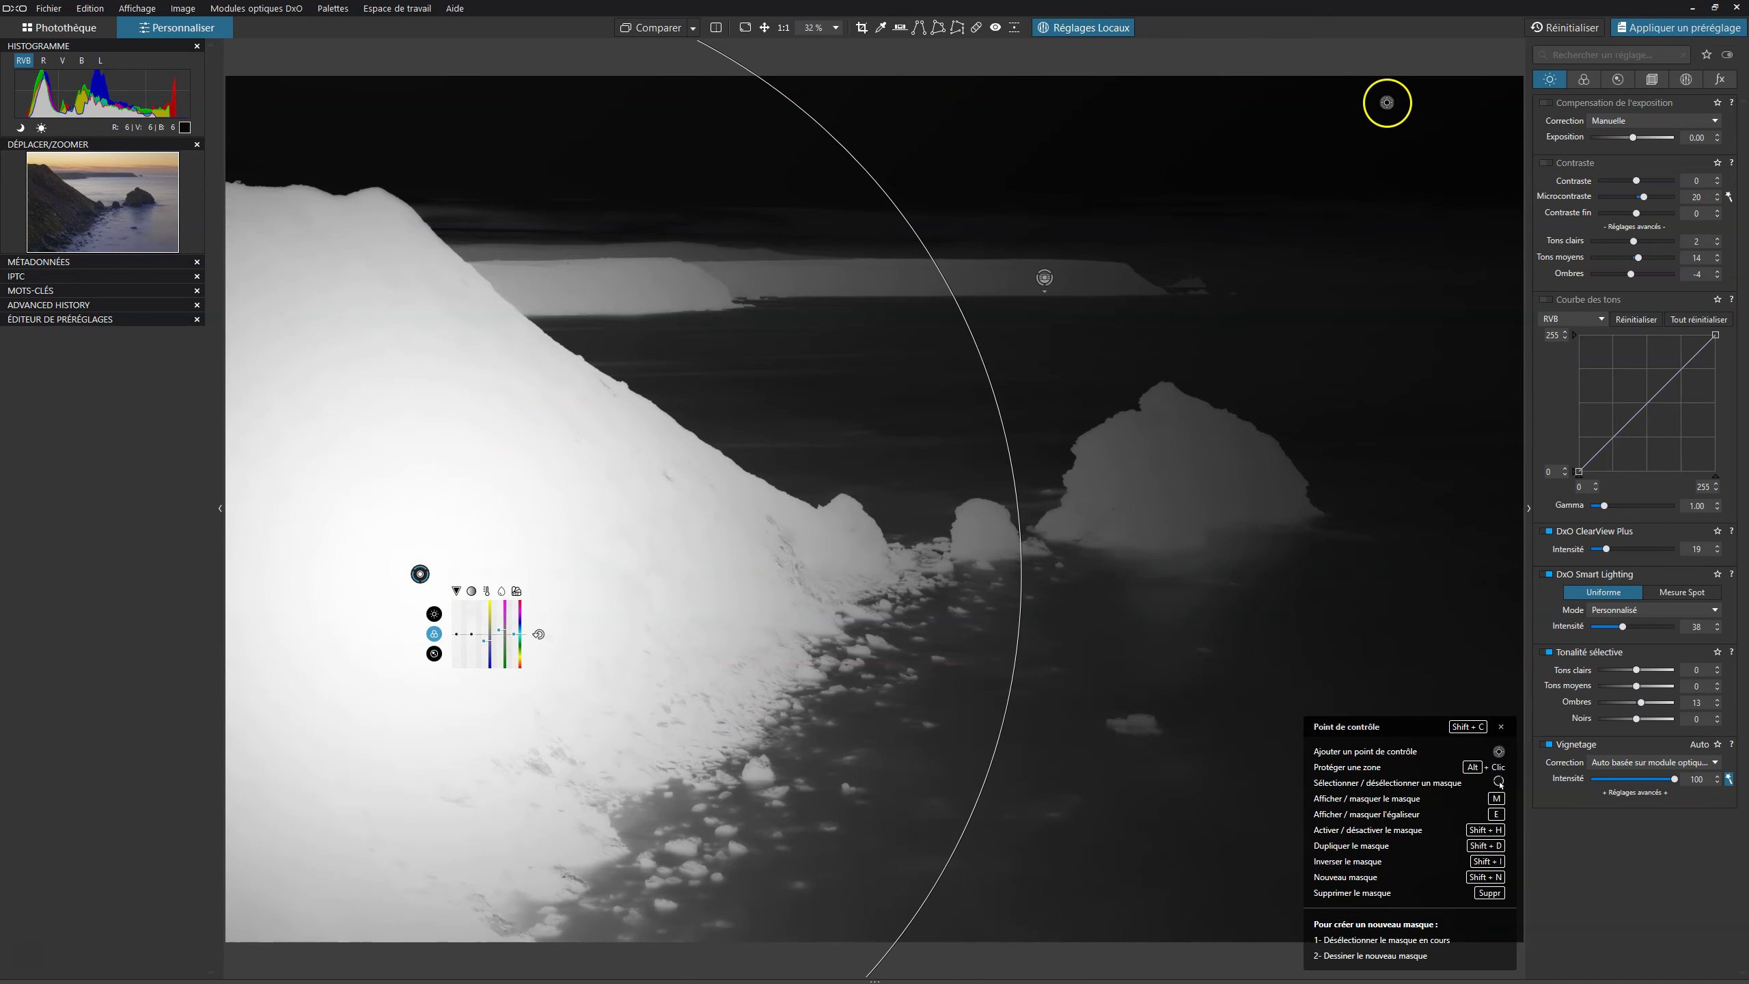
{"action": "left_click", "coordinate": [1688, 76]}
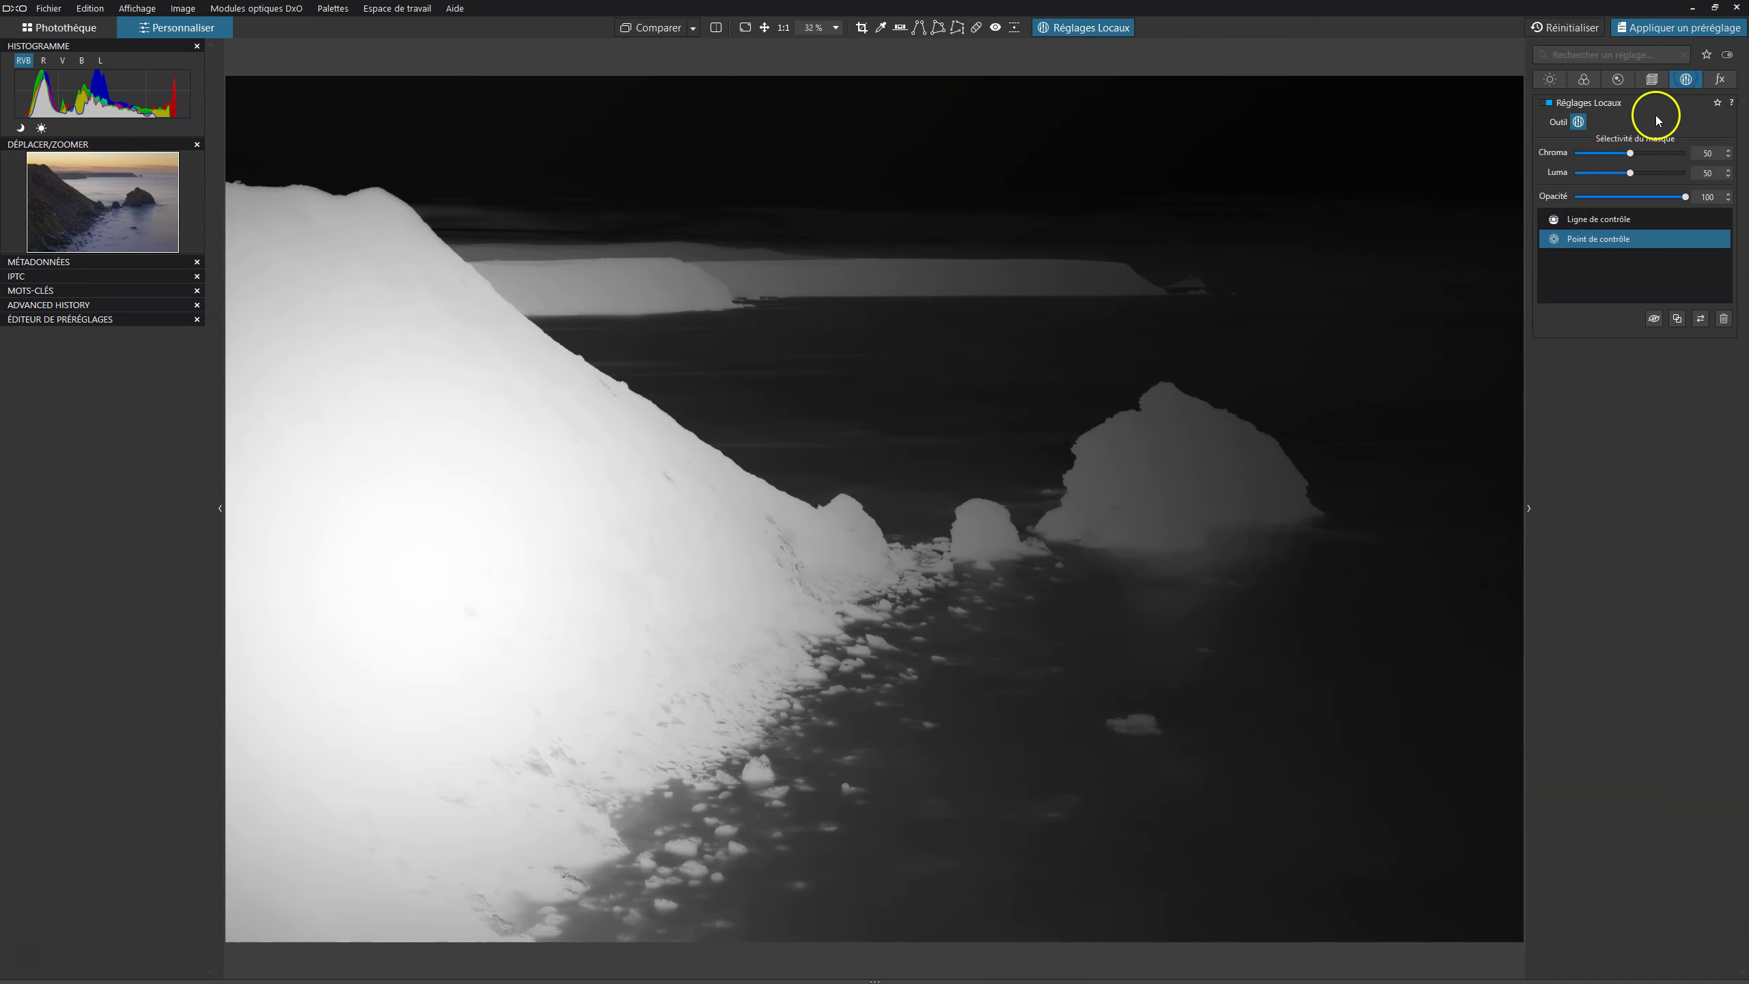
Set the cliff mask's luma selectivity to 100 and move the control point across the slope towards the shoreline rocks
{"action": "left_click_drag", "start_coordinate": [1629, 172], "coordinate": [1695, 170]}
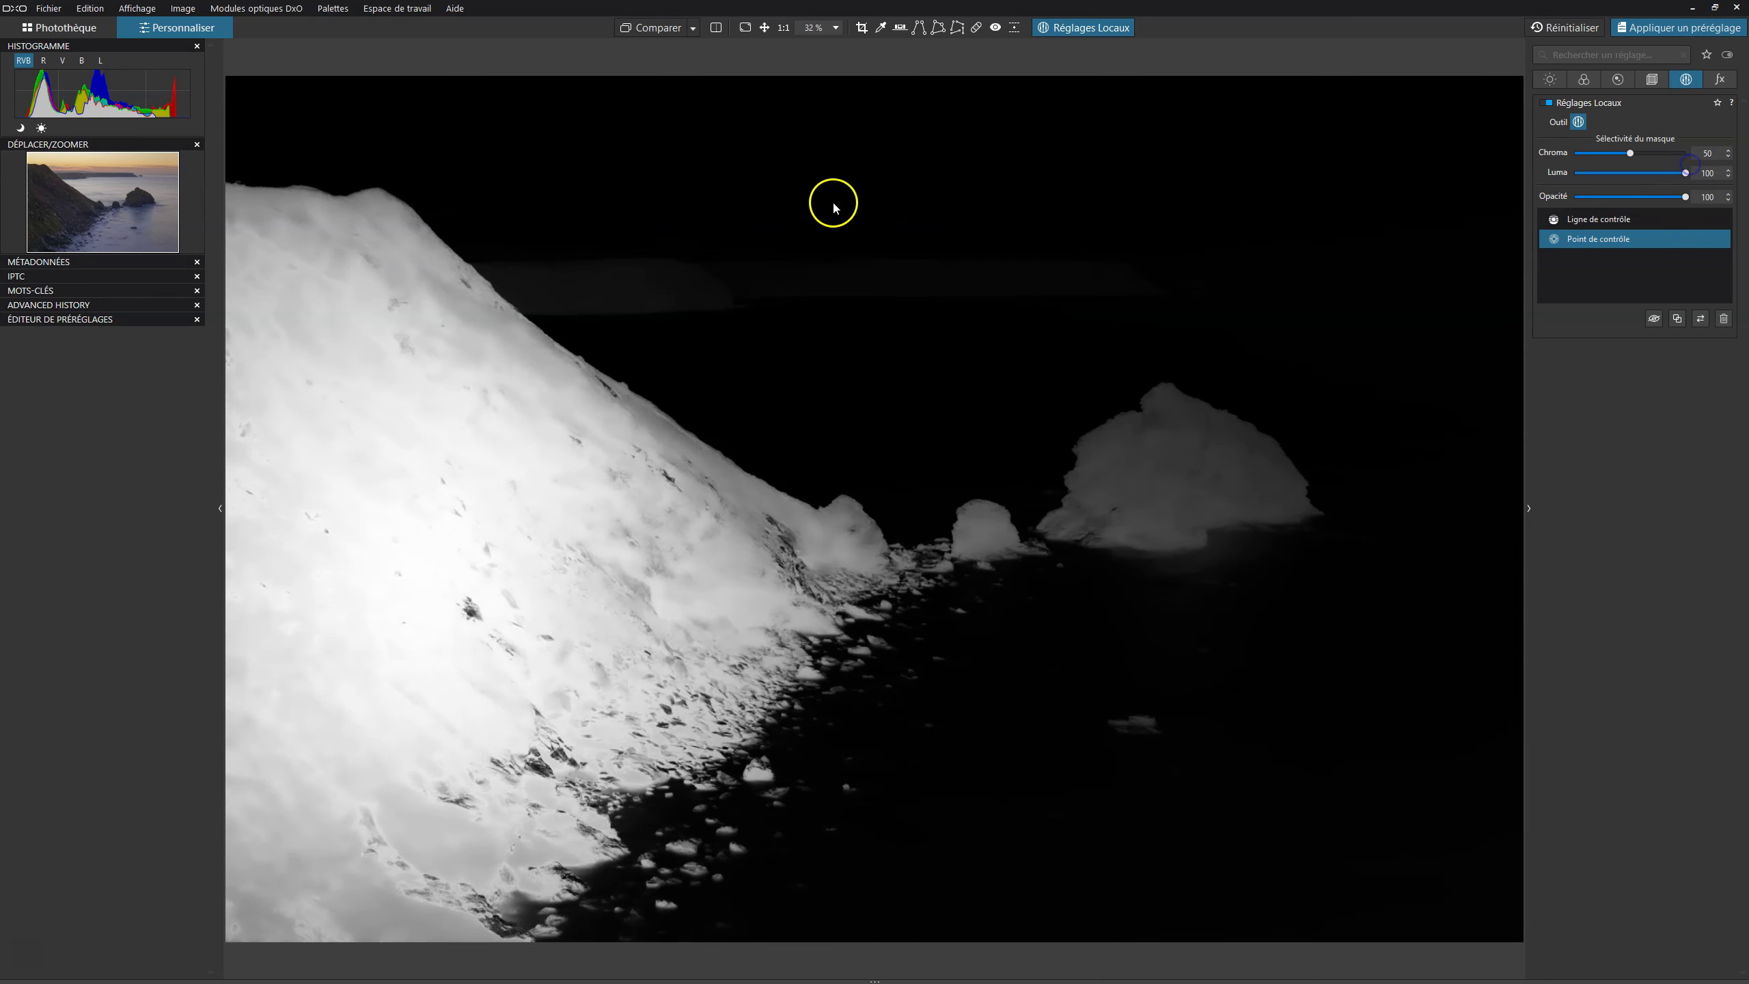
{"action": "left_click_drag", "start_coordinate": [1013, 462], "coordinate": [1406, 421]}
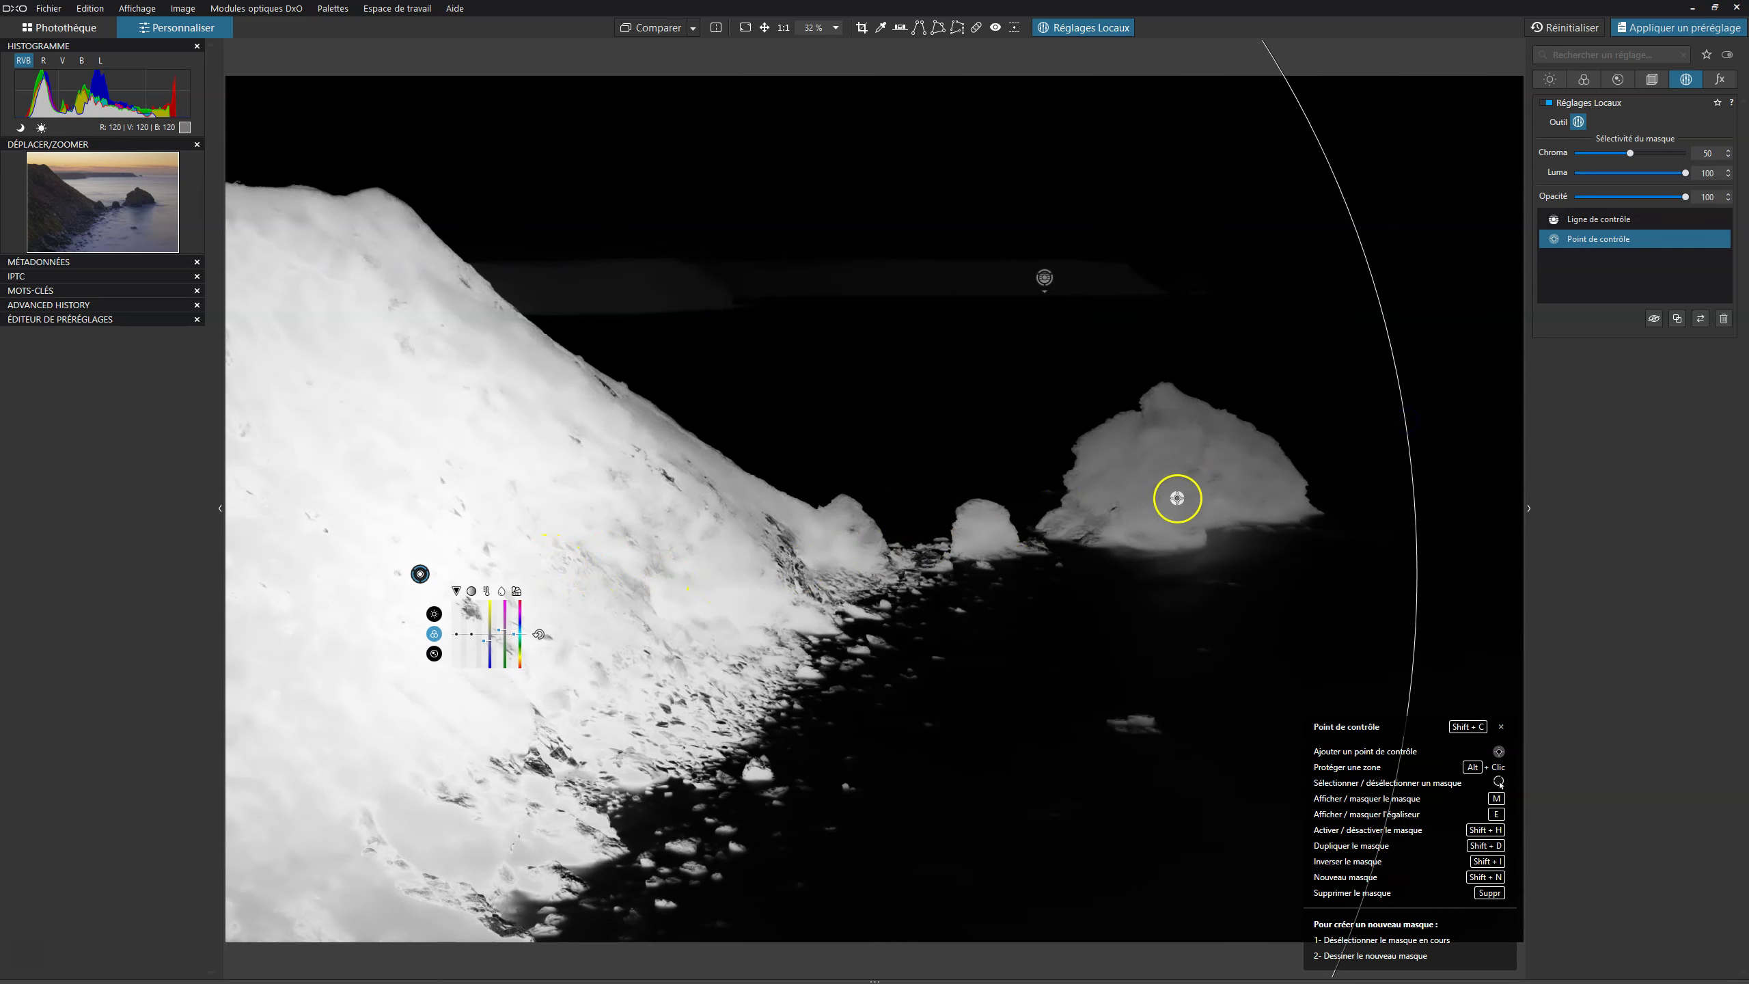
{"action": "left_click_drag", "start_coordinate": [414, 582], "coordinate": [598, 584]}
{"action": "right_click", "coordinate": [598, 584]}
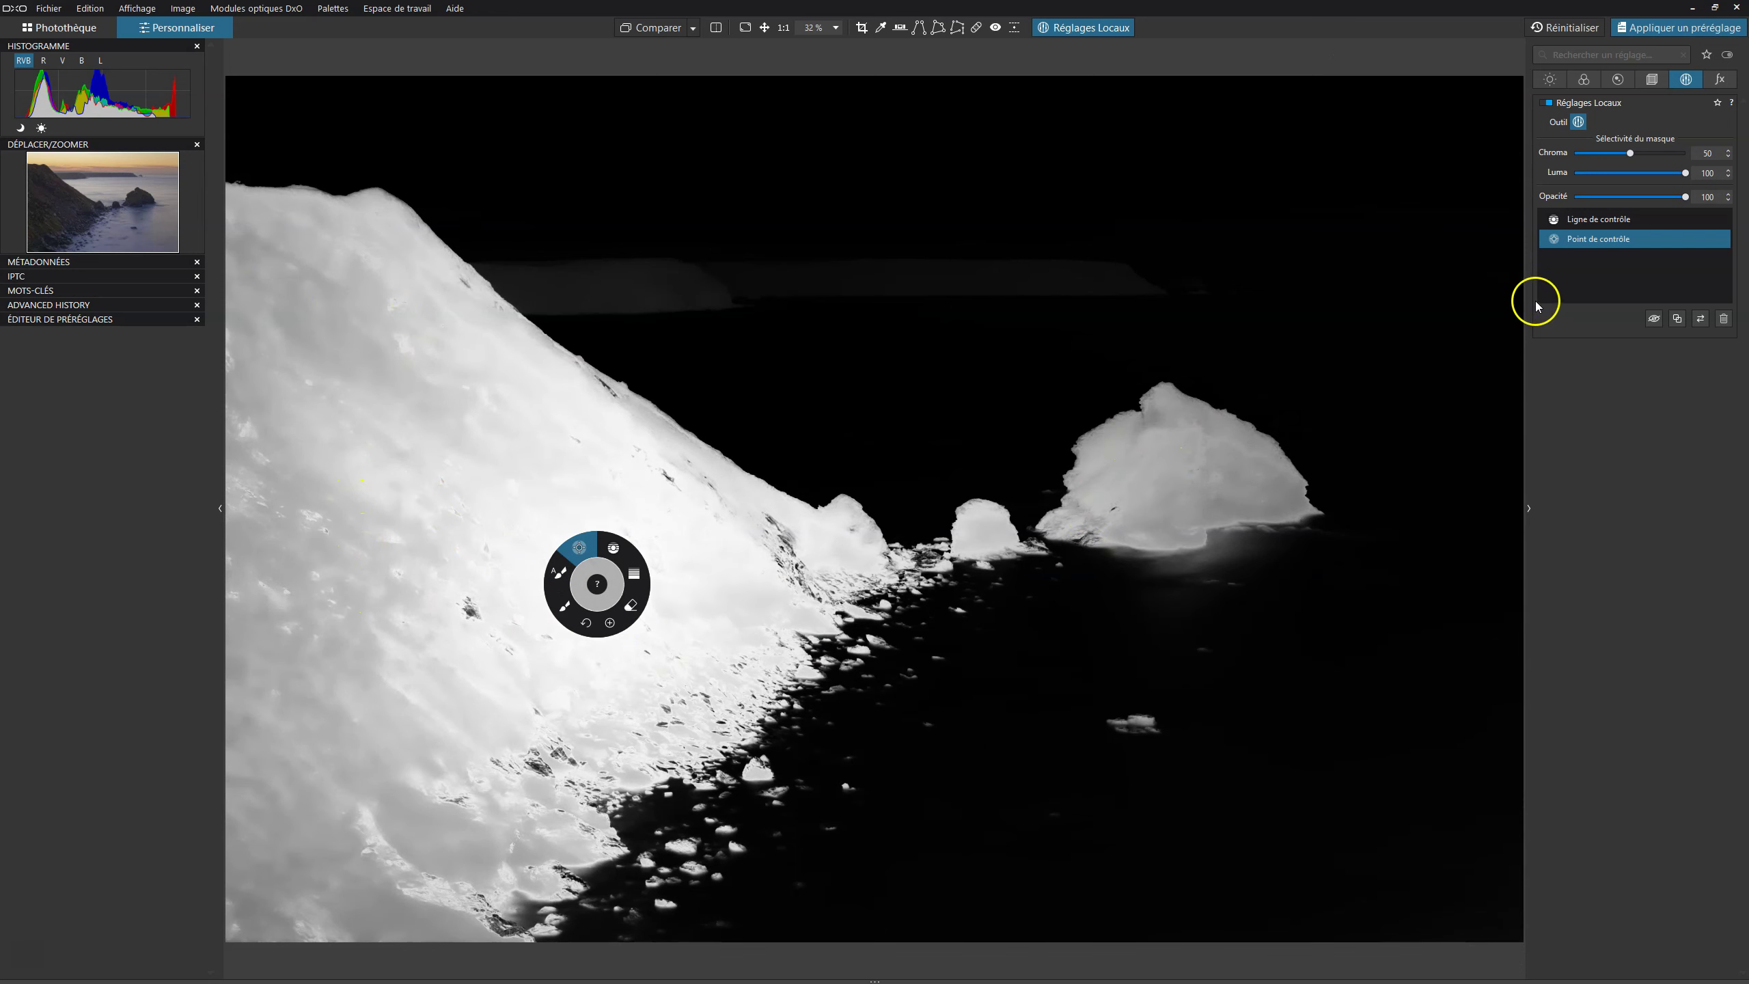
Set the cliff mask's chroma selectivity to 64 and hide the mask display
{"action": "left_click", "coordinate": [1631, 152]}
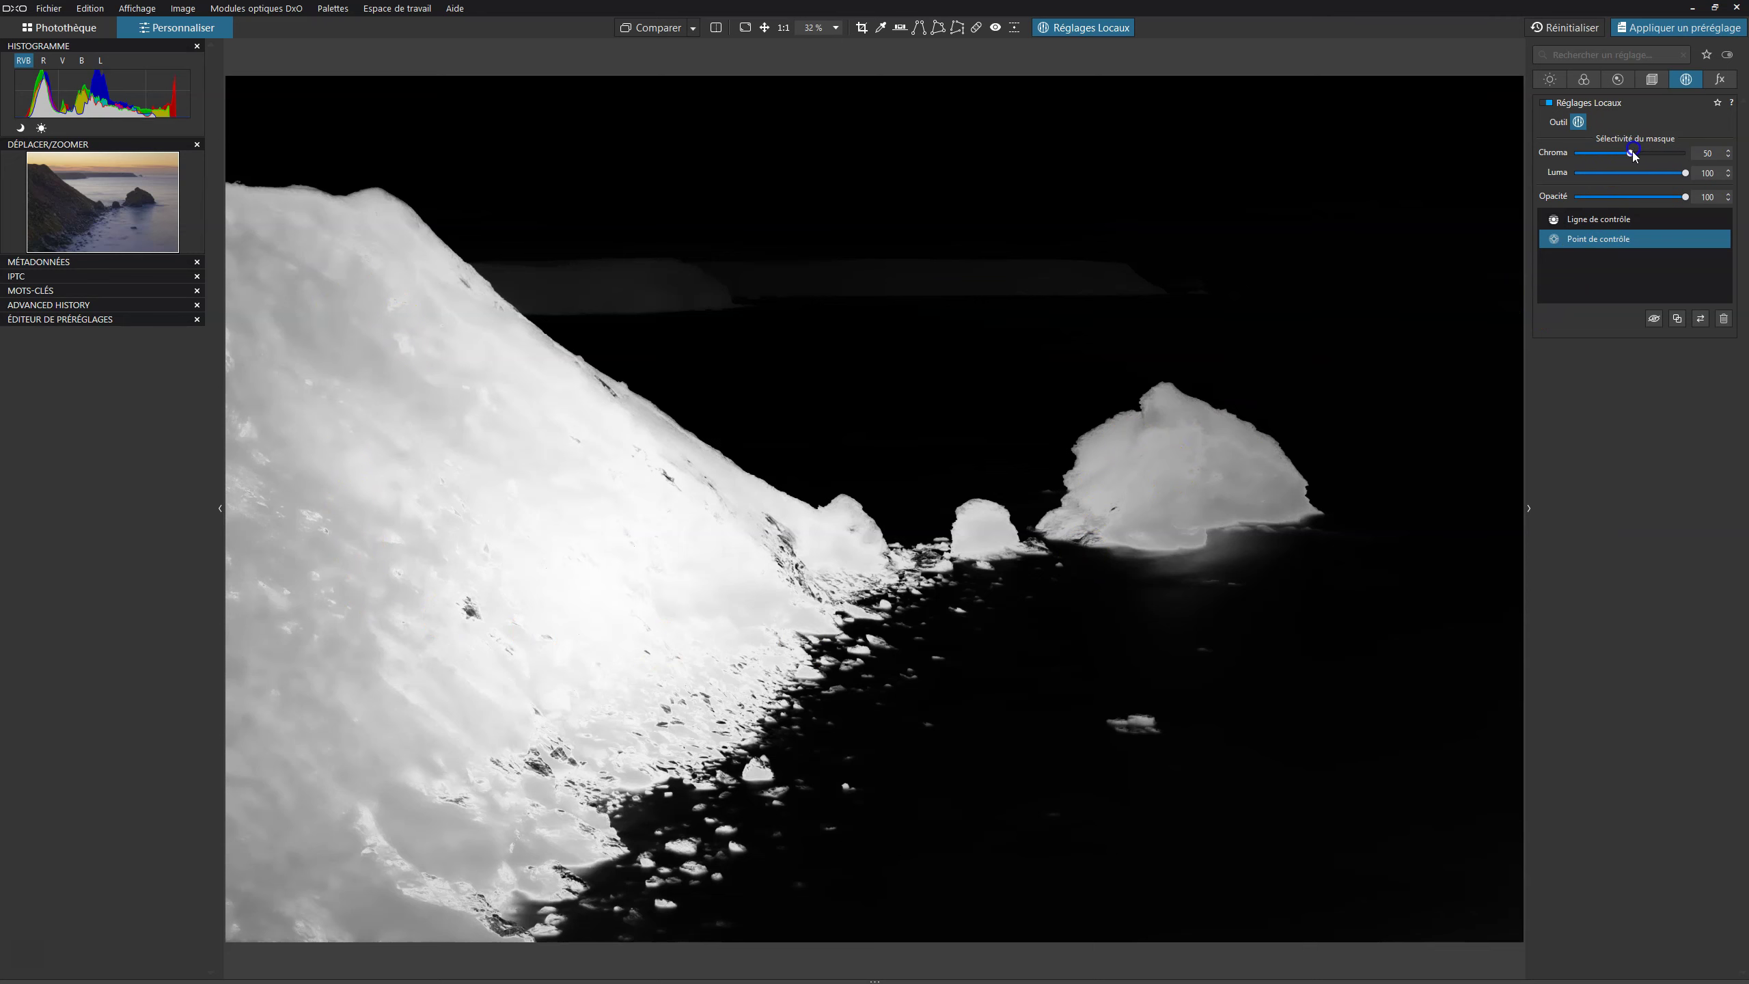
{"action": "mouse_move", "coordinate": [1637, 154]}
{"action": "left_mouse_down"}
{"action": "mouse_move", "coordinate": [1666, 155]}
{"action": "mouse_move", "coordinate": [1609, 154]}
{"action": "mouse_move", "coordinate": [1645, 156]}
{"action": "left_mouse_up"}
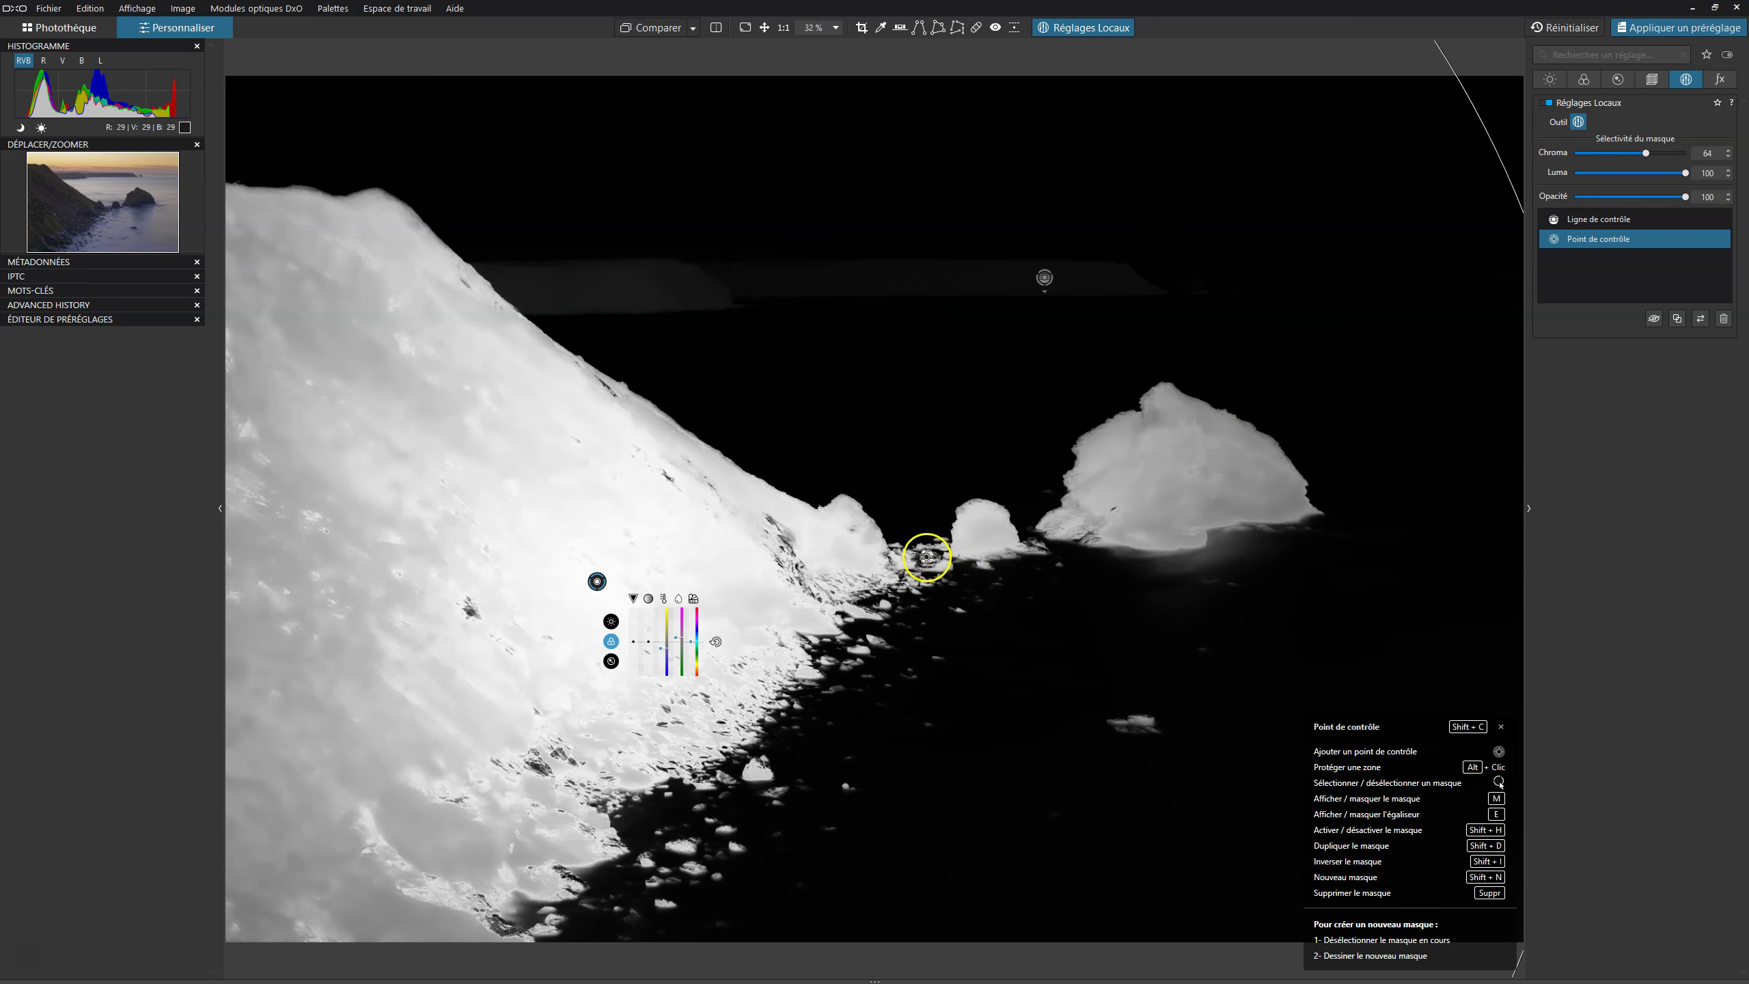
{"action": "left_click_drag", "start_coordinate": [884, 505], "coordinate": [847, 584]}
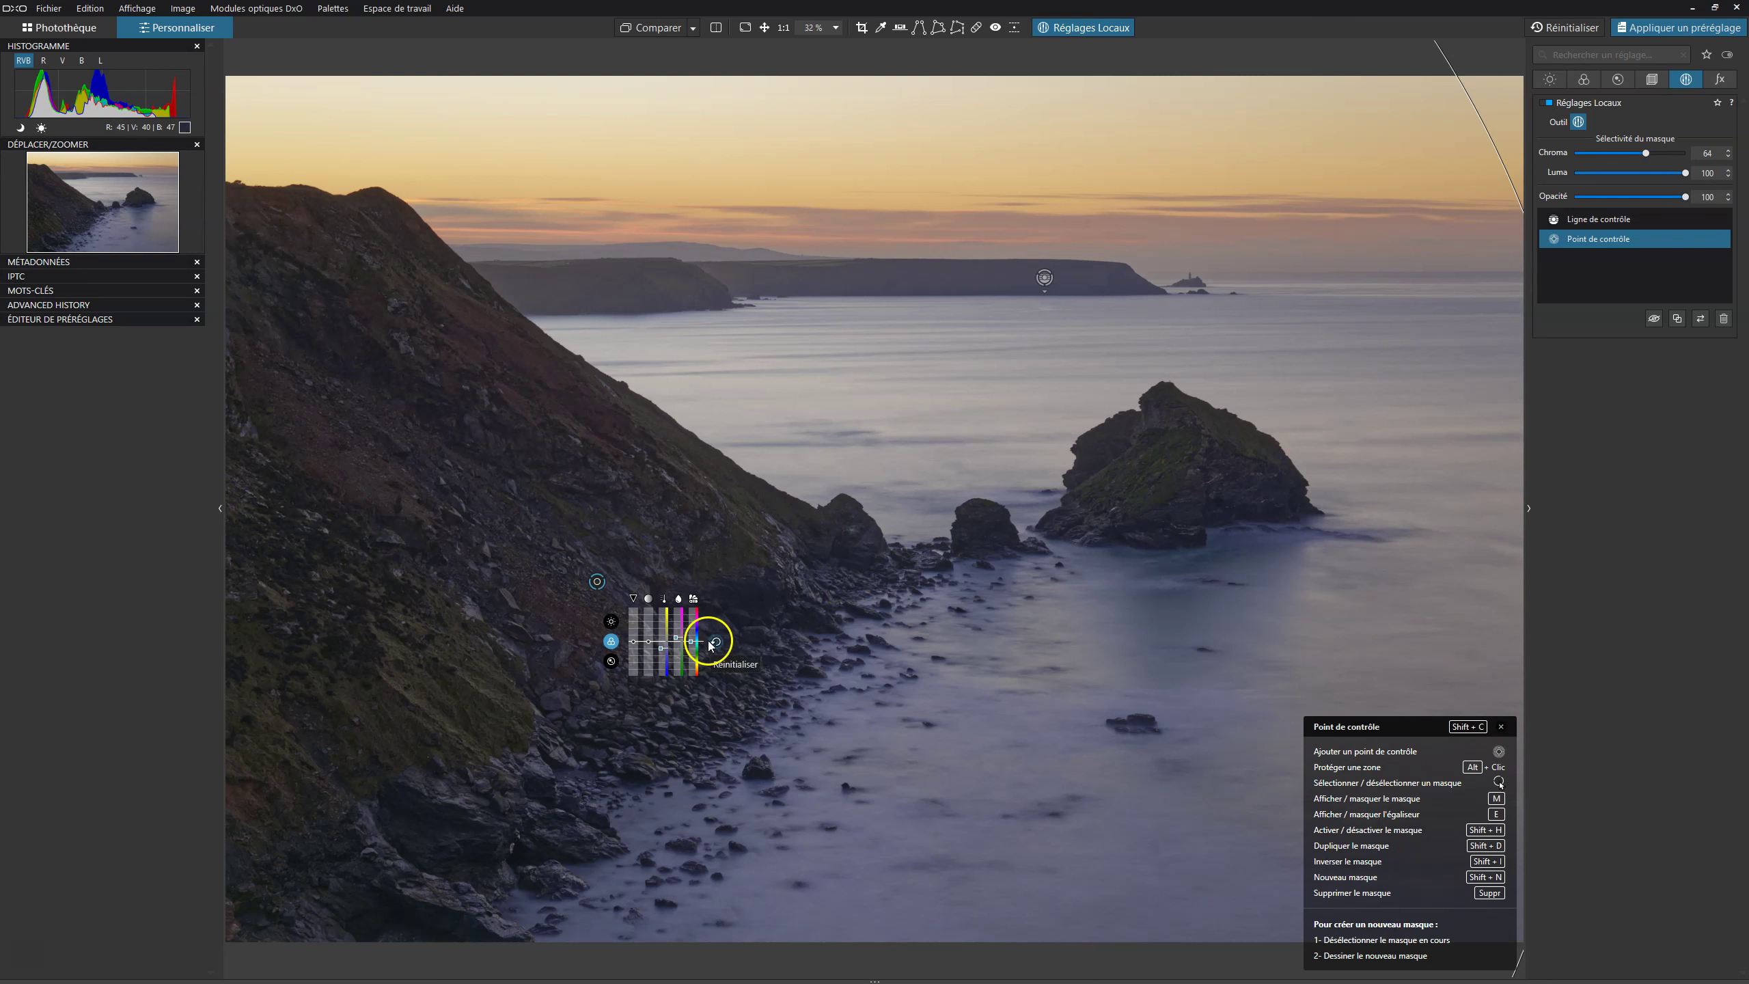
Set the cliff control point's ClearView Plus to about 16 and its exposure to about -0.16
{"action": "left_click", "coordinate": [611, 622]}
{"action": "left_click", "coordinate": [675, 646]}
{"action": "left_click_drag", "start_coordinate": [678, 643], "coordinate": [681, 633]}
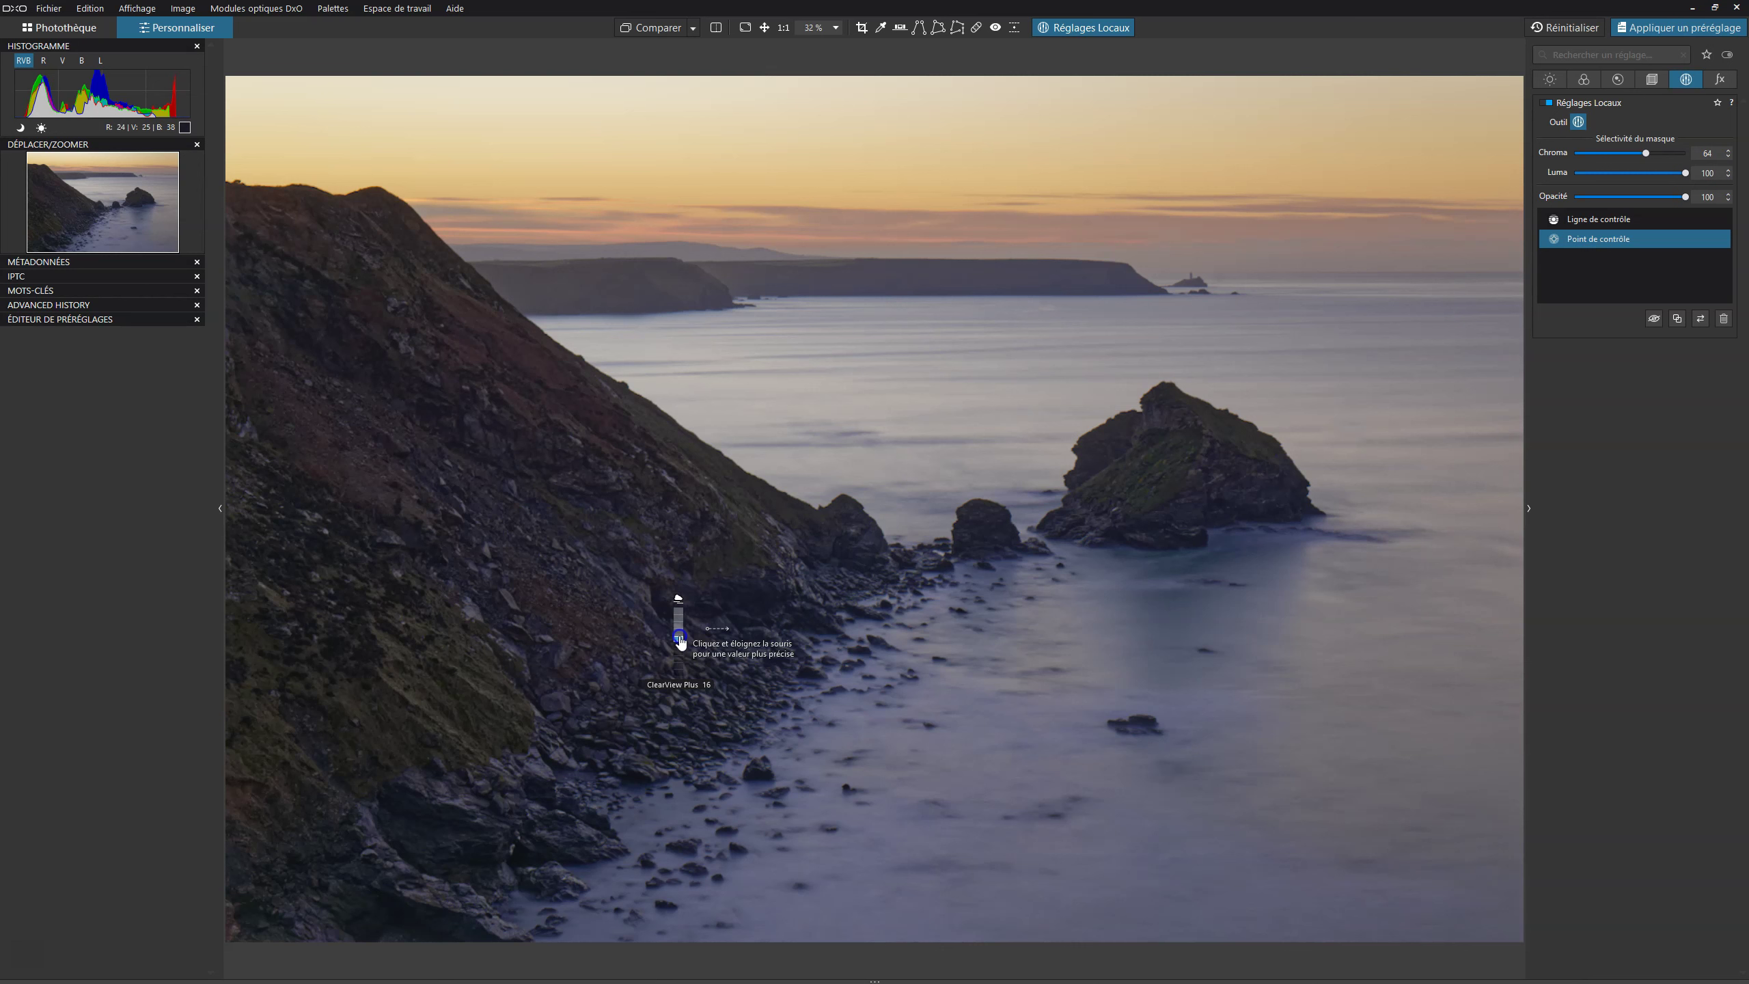
{"action": "left_click_drag", "start_coordinate": [681, 643], "coordinate": [679, 641]}
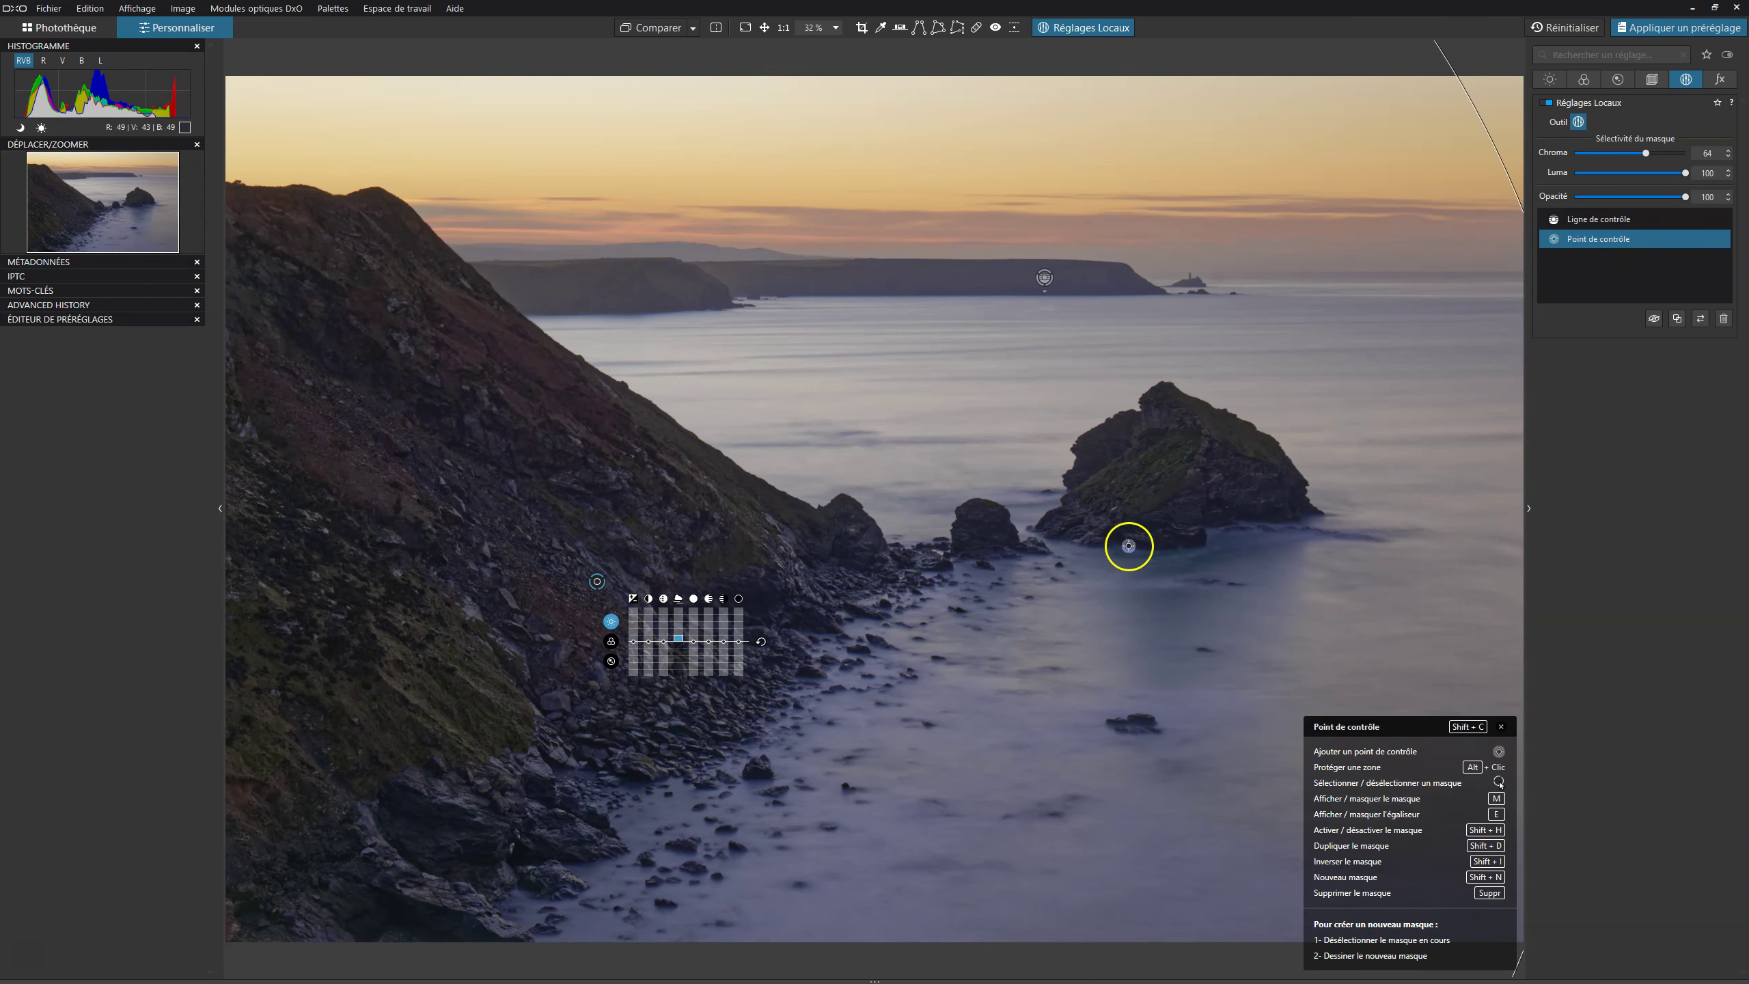
{"action": "mouse_move", "coordinate": [634, 646]}
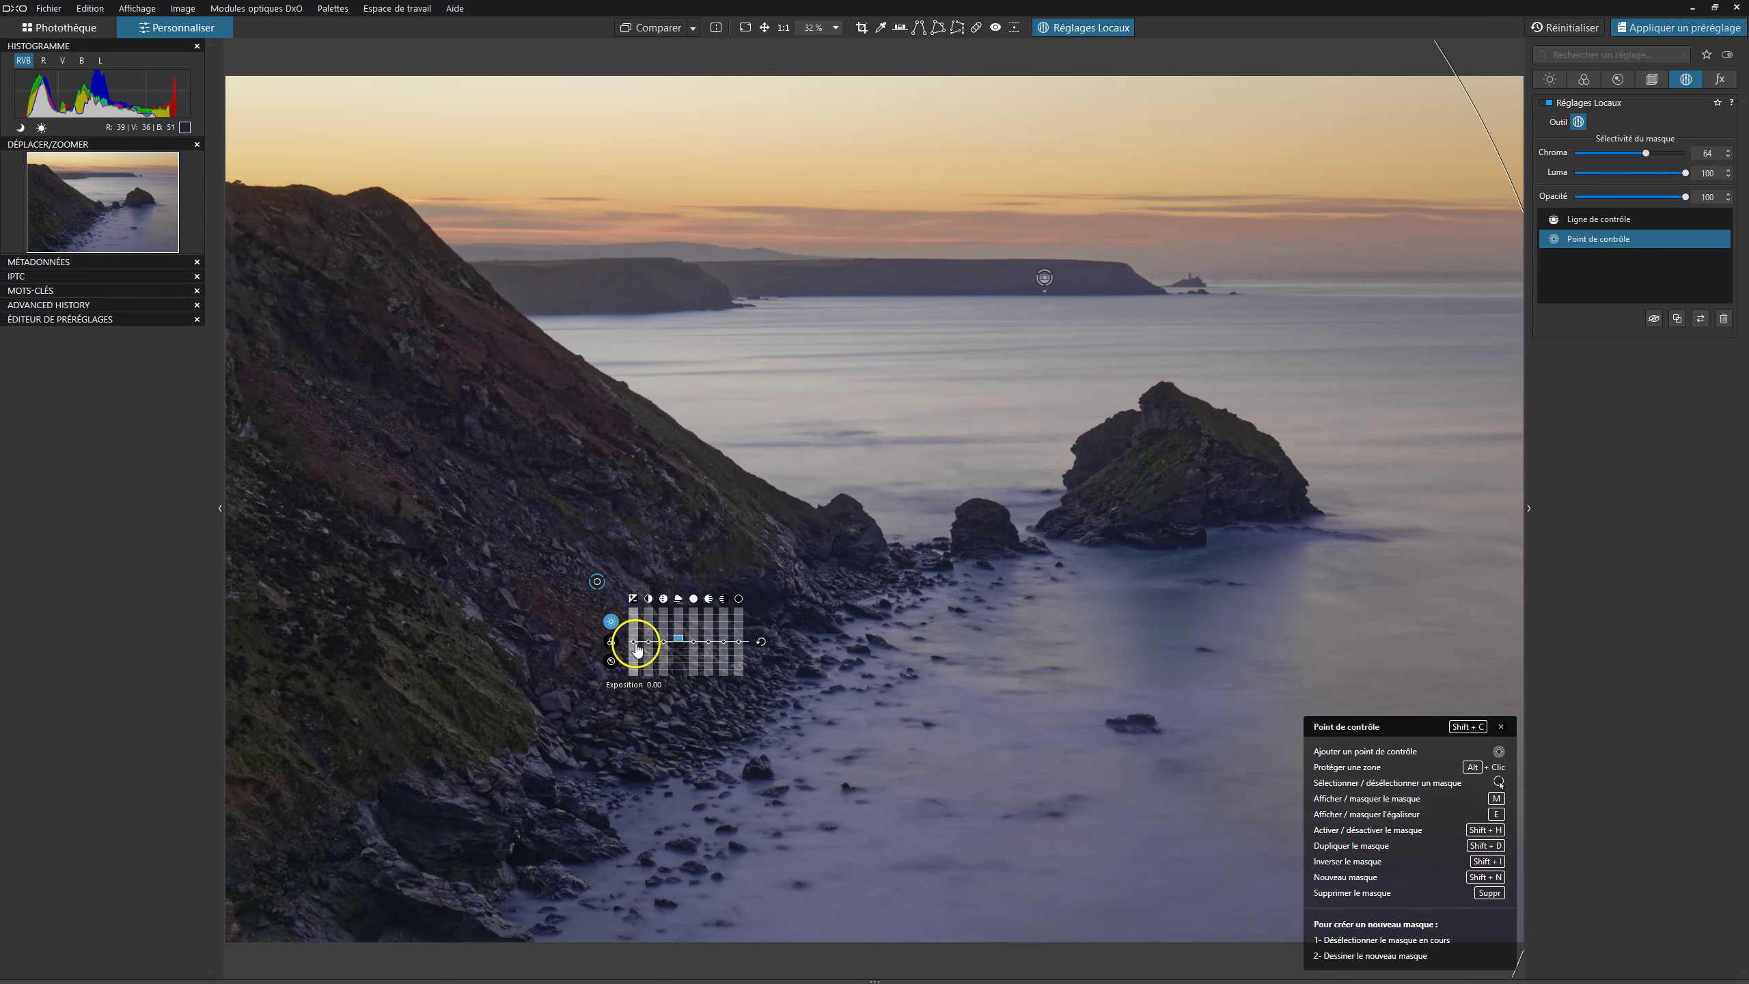
{"action": "left_click_drag", "start_coordinate": [634, 646], "coordinate": [634, 651]}
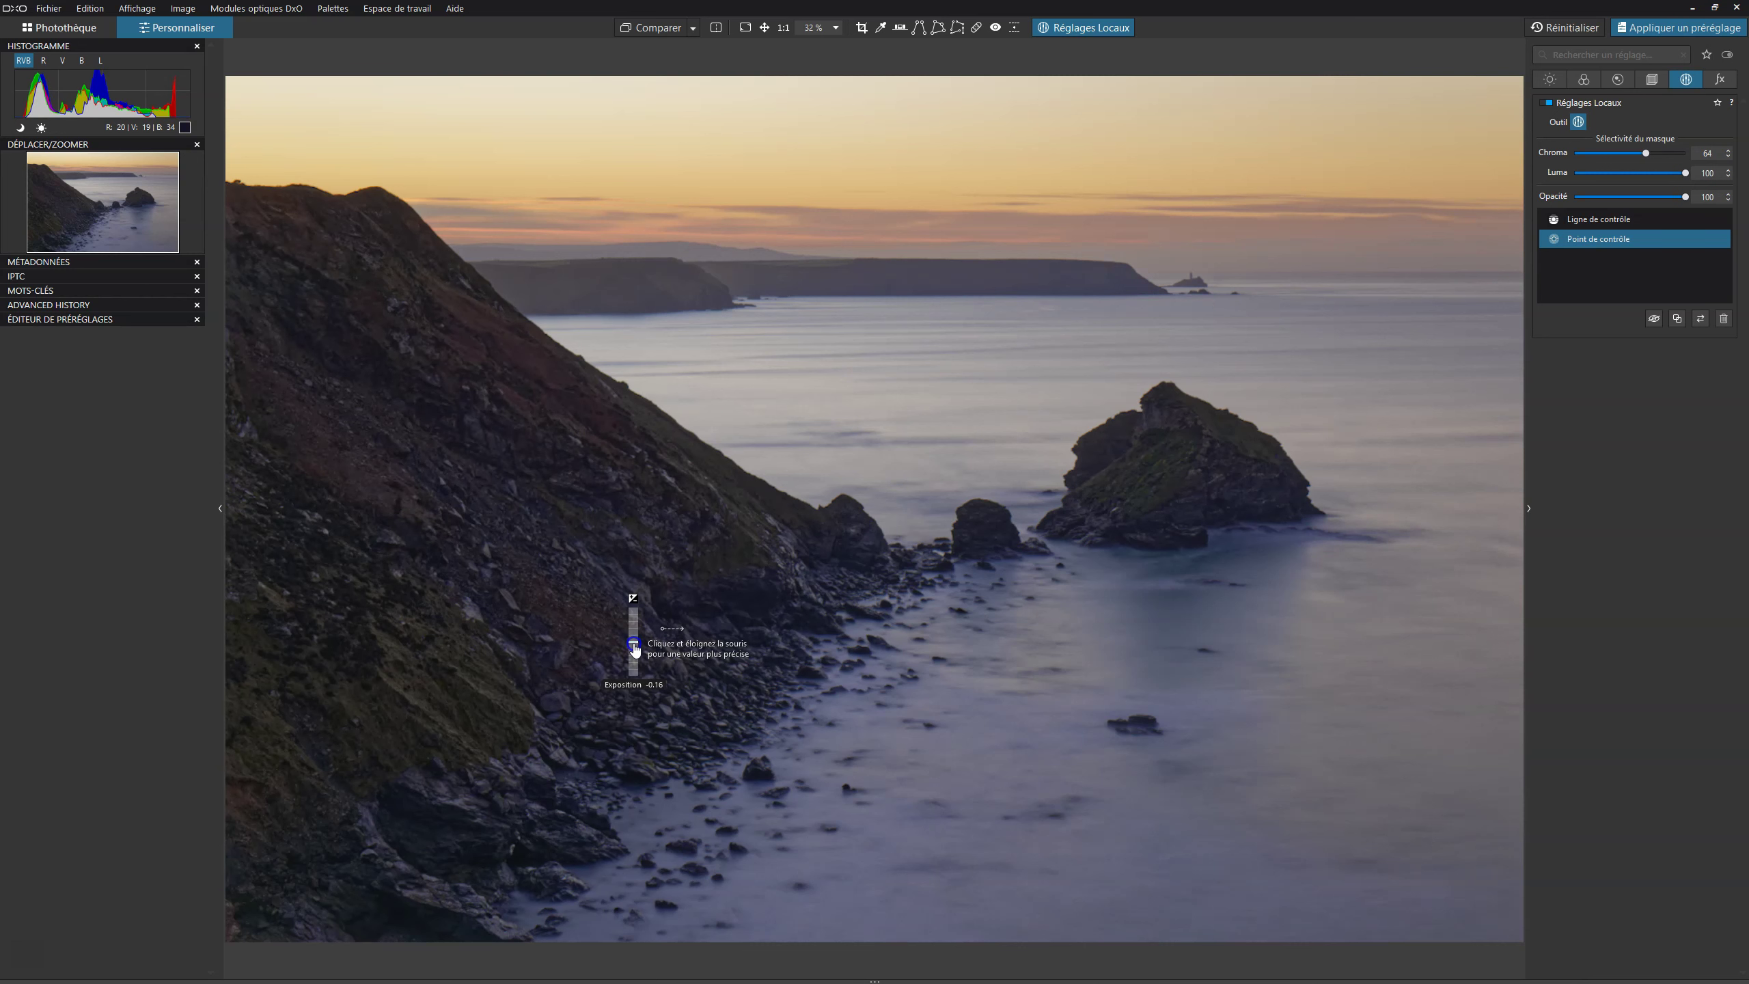
{"action": "left_click_drag", "start_coordinate": [634, 648], "coordinate": [634, 648]}
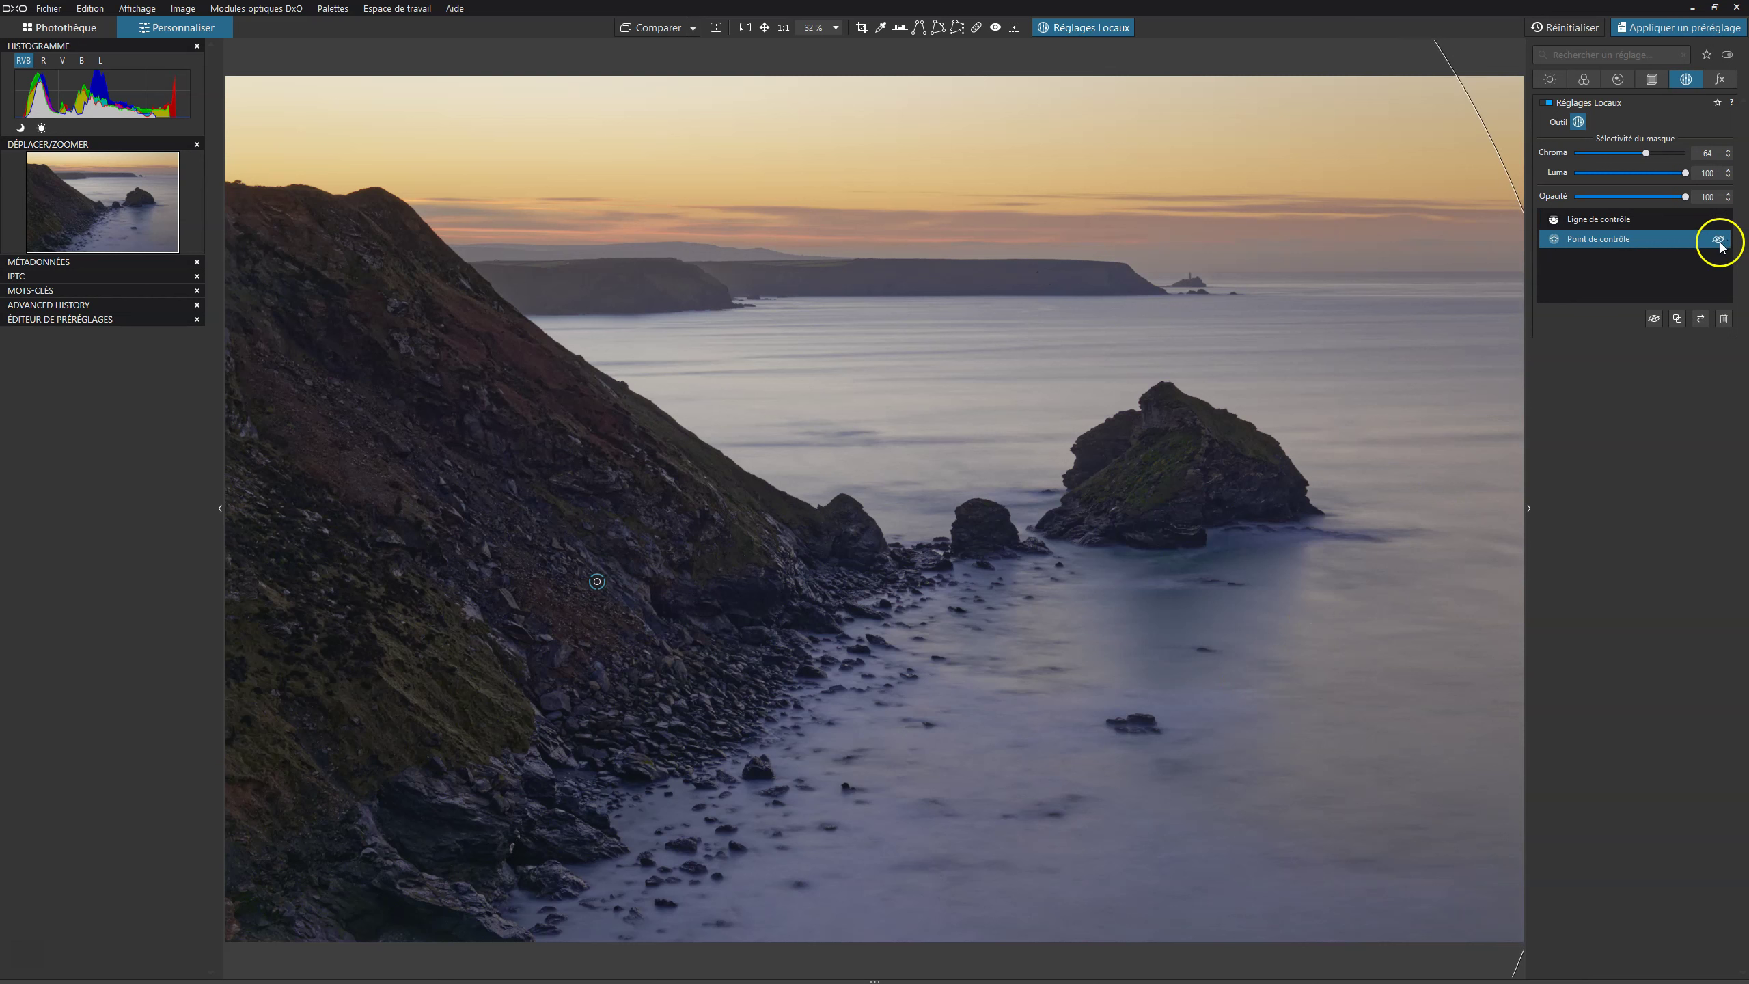
Close the local adjustments and compare the photo with and without the cliff control point
{"action": "left_click", "coordinate": [1109, 30]}
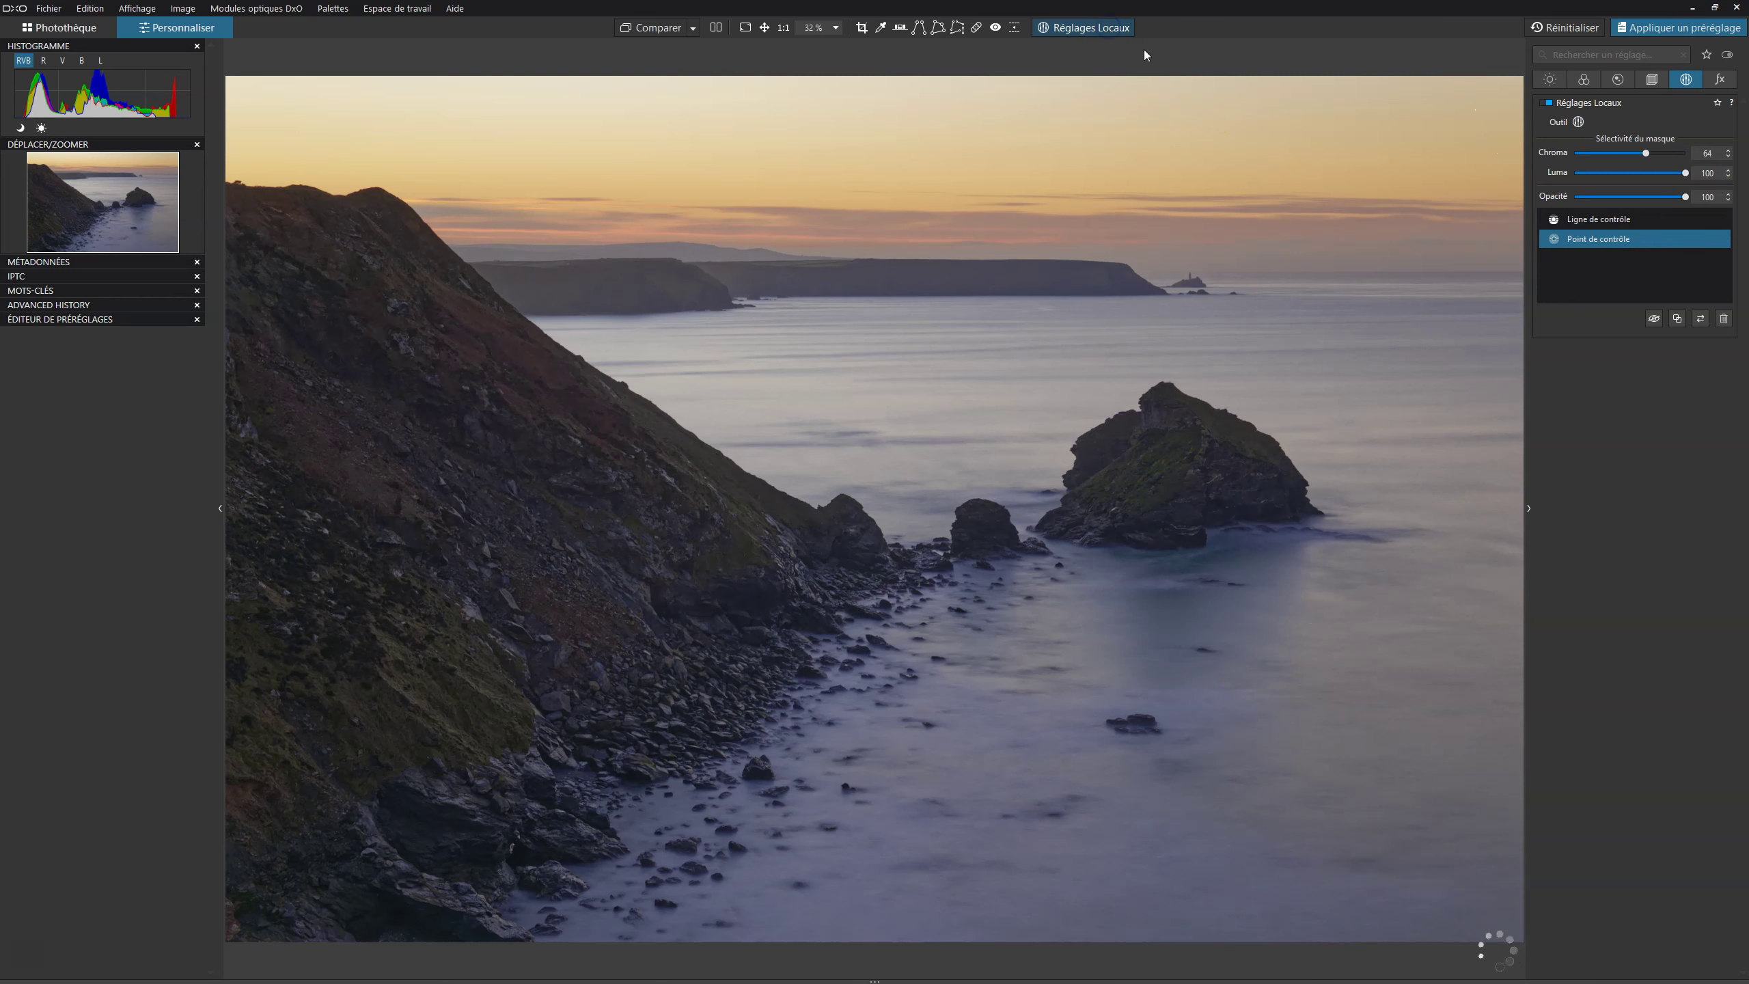
{"action": "left_click", "coordinate": [1720, 239]}
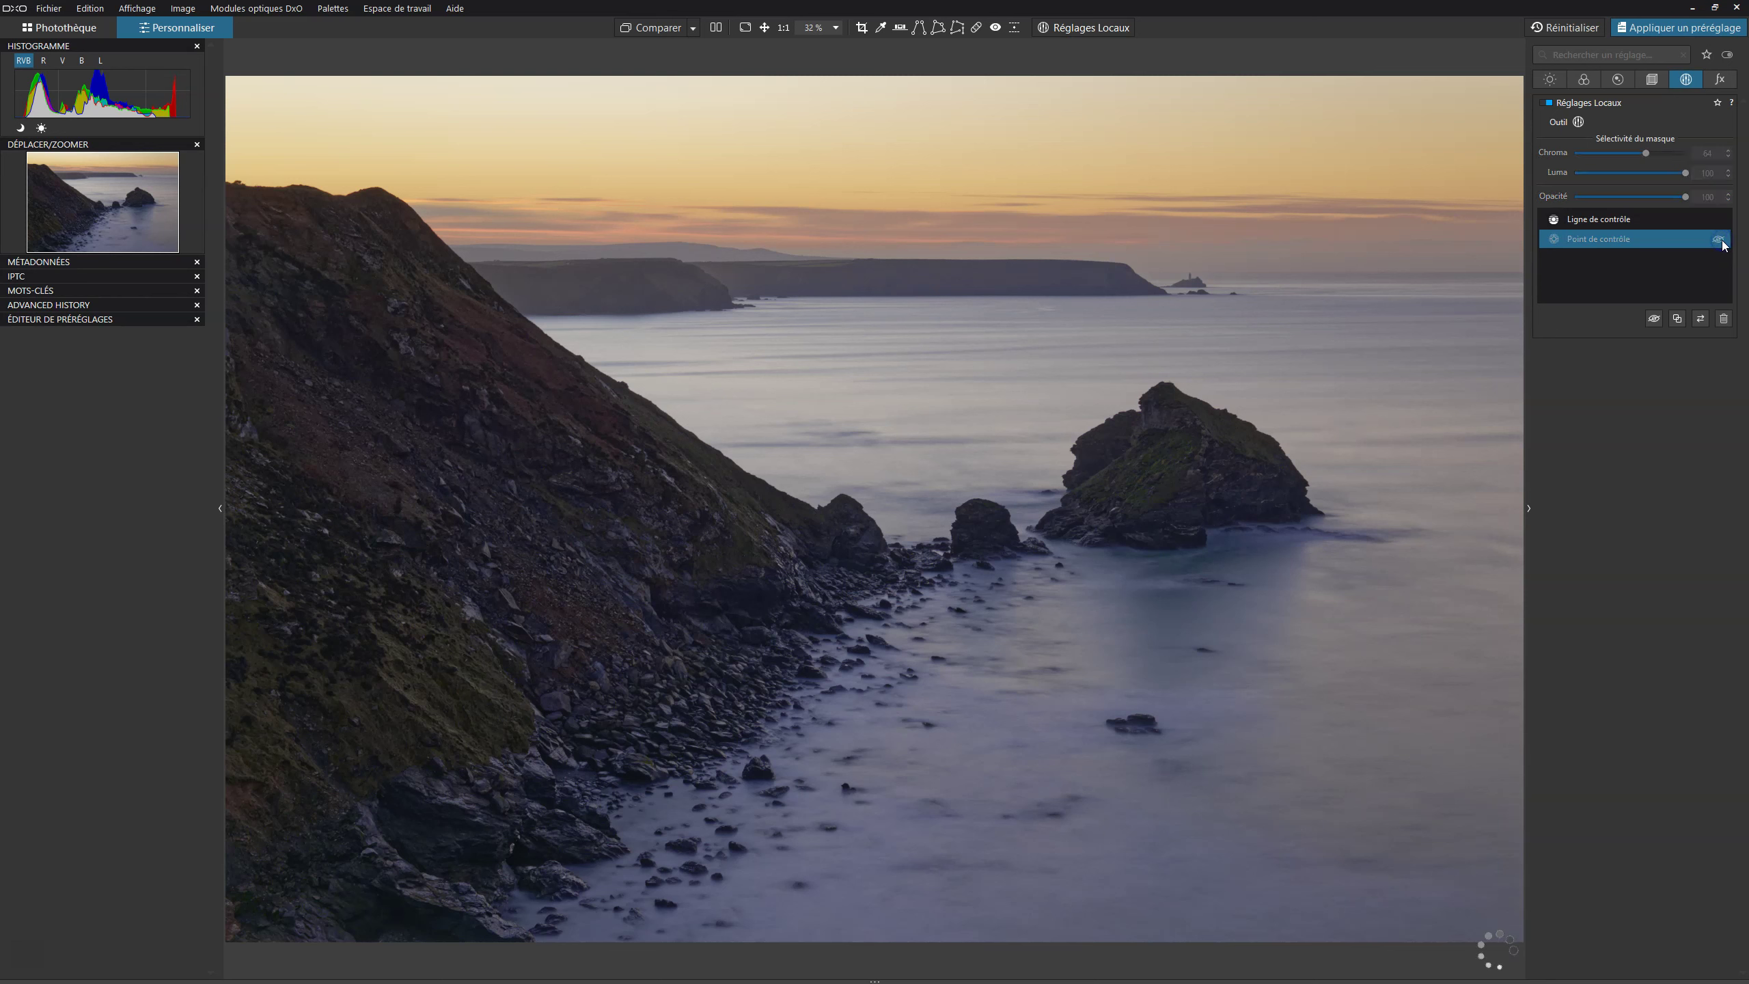
{"action": "left_click", "coordinate": [1719, 239]}
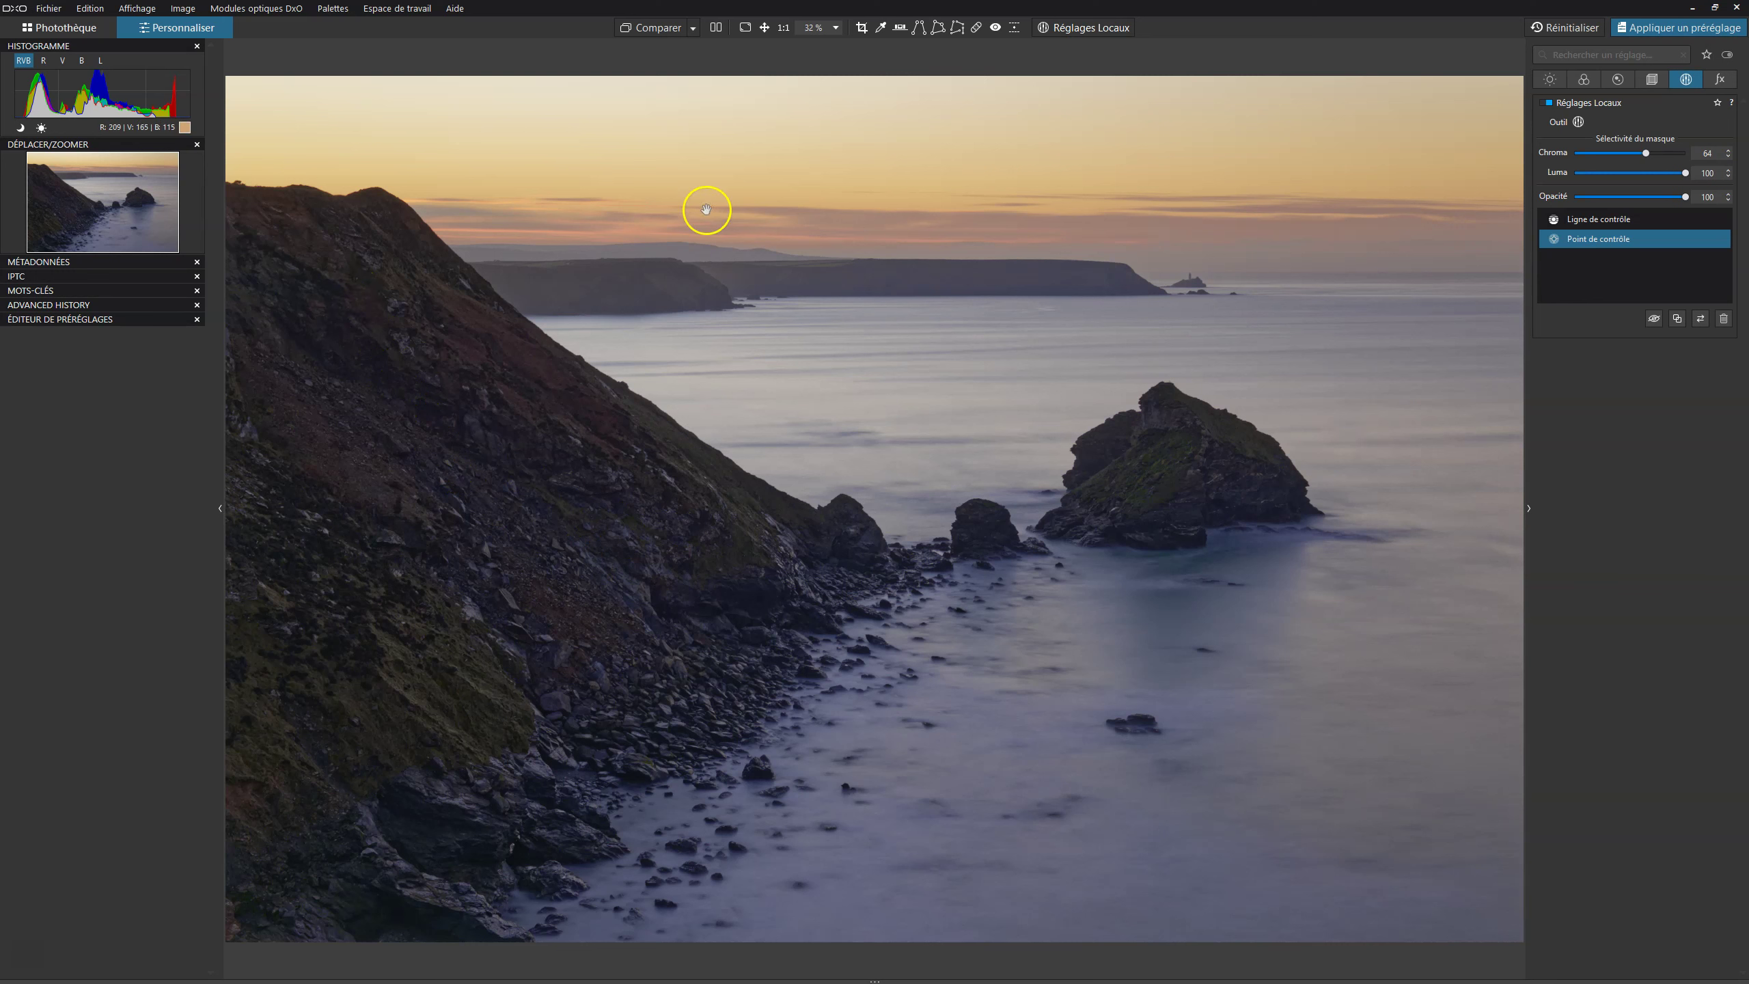
Examine the sky, cliff and sea, and compare the developed photo repeatedly with the original
{"action": "left_click_drag", "start_coordinate": [581, 259], "coordinate": [1516, 94]}
{"action": "mouse_move", "coordinate": [475, 701]}
{"action": "left_mouse_down"}
{"action": "mouse_move", "coordinate": [645, 600]}
{"action": "mouse_move", "coordinate": [617, 693]}
{"action": "mouse_move", "coordinate": [758, 562]}
{"action": "left_mouse_up"}
{"action": "left_click", "coordinate": [642, 29]}
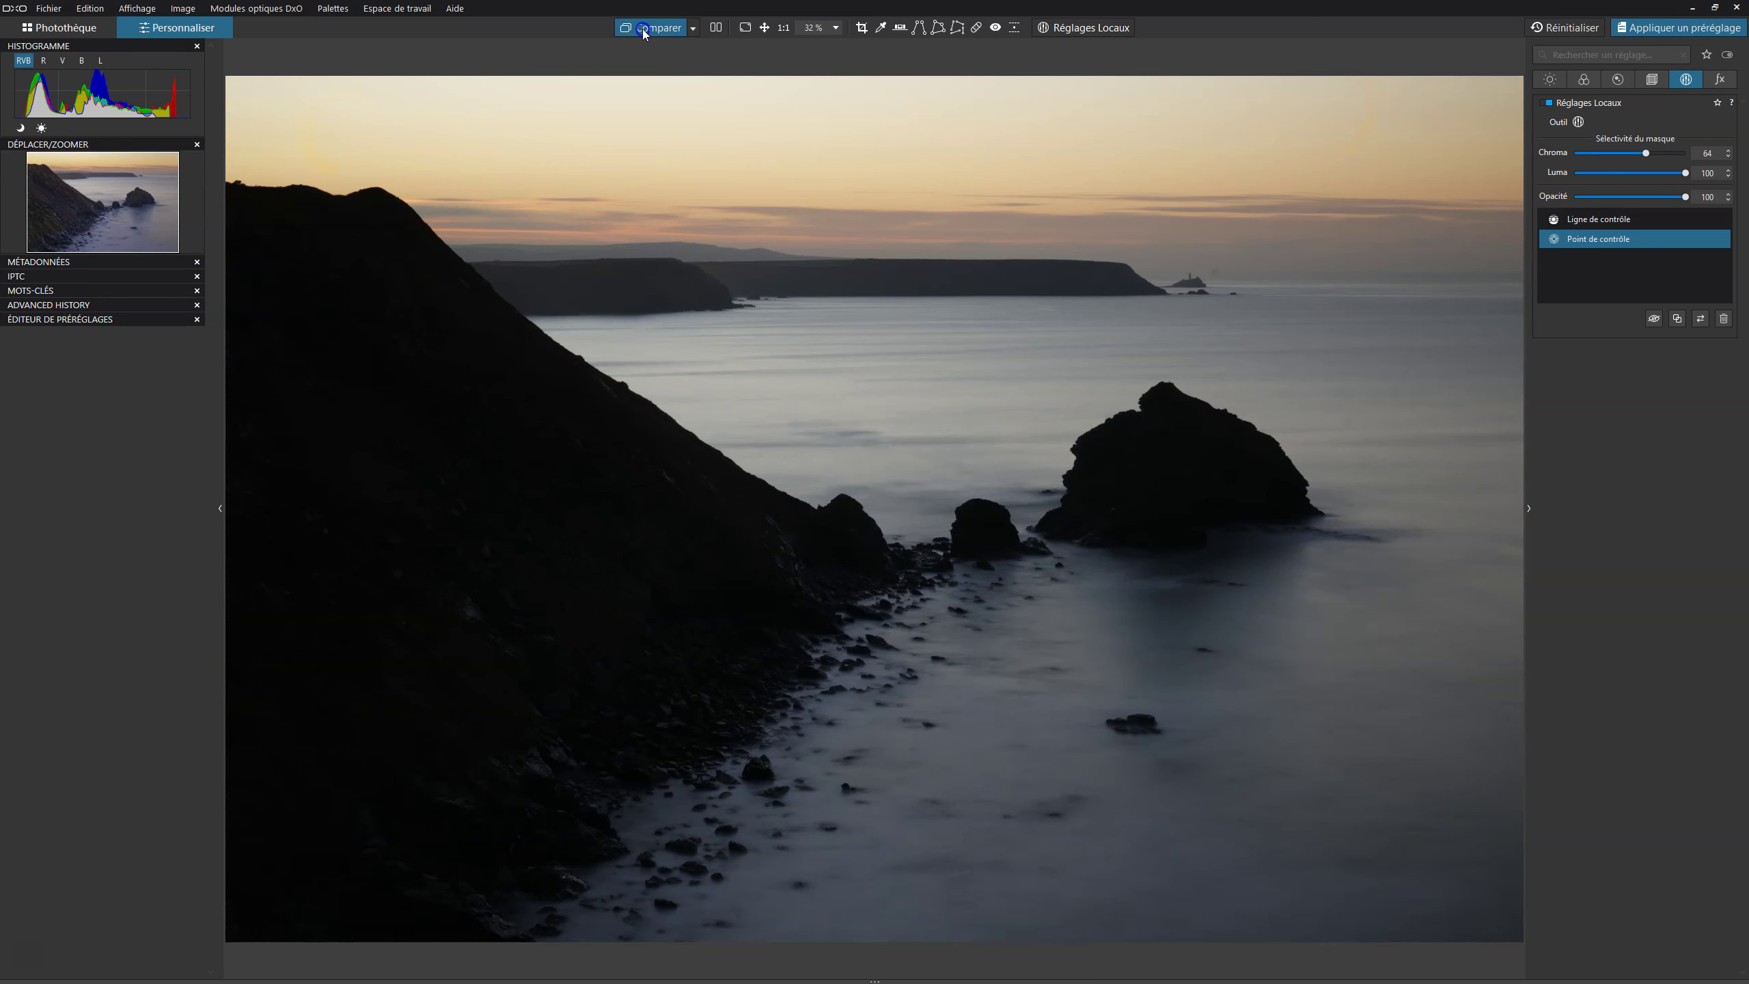
{"action": "left_click", "coordinate": [642, 29]}
{"action": "left_click", "coordinate": [642, 29]}
{"action": "left_click", "coordinate": [642, 29]}
{"action": "left_click", "coordinate": [643, 29]}
{"action": "left_click", "coordinate": [642, 29]}
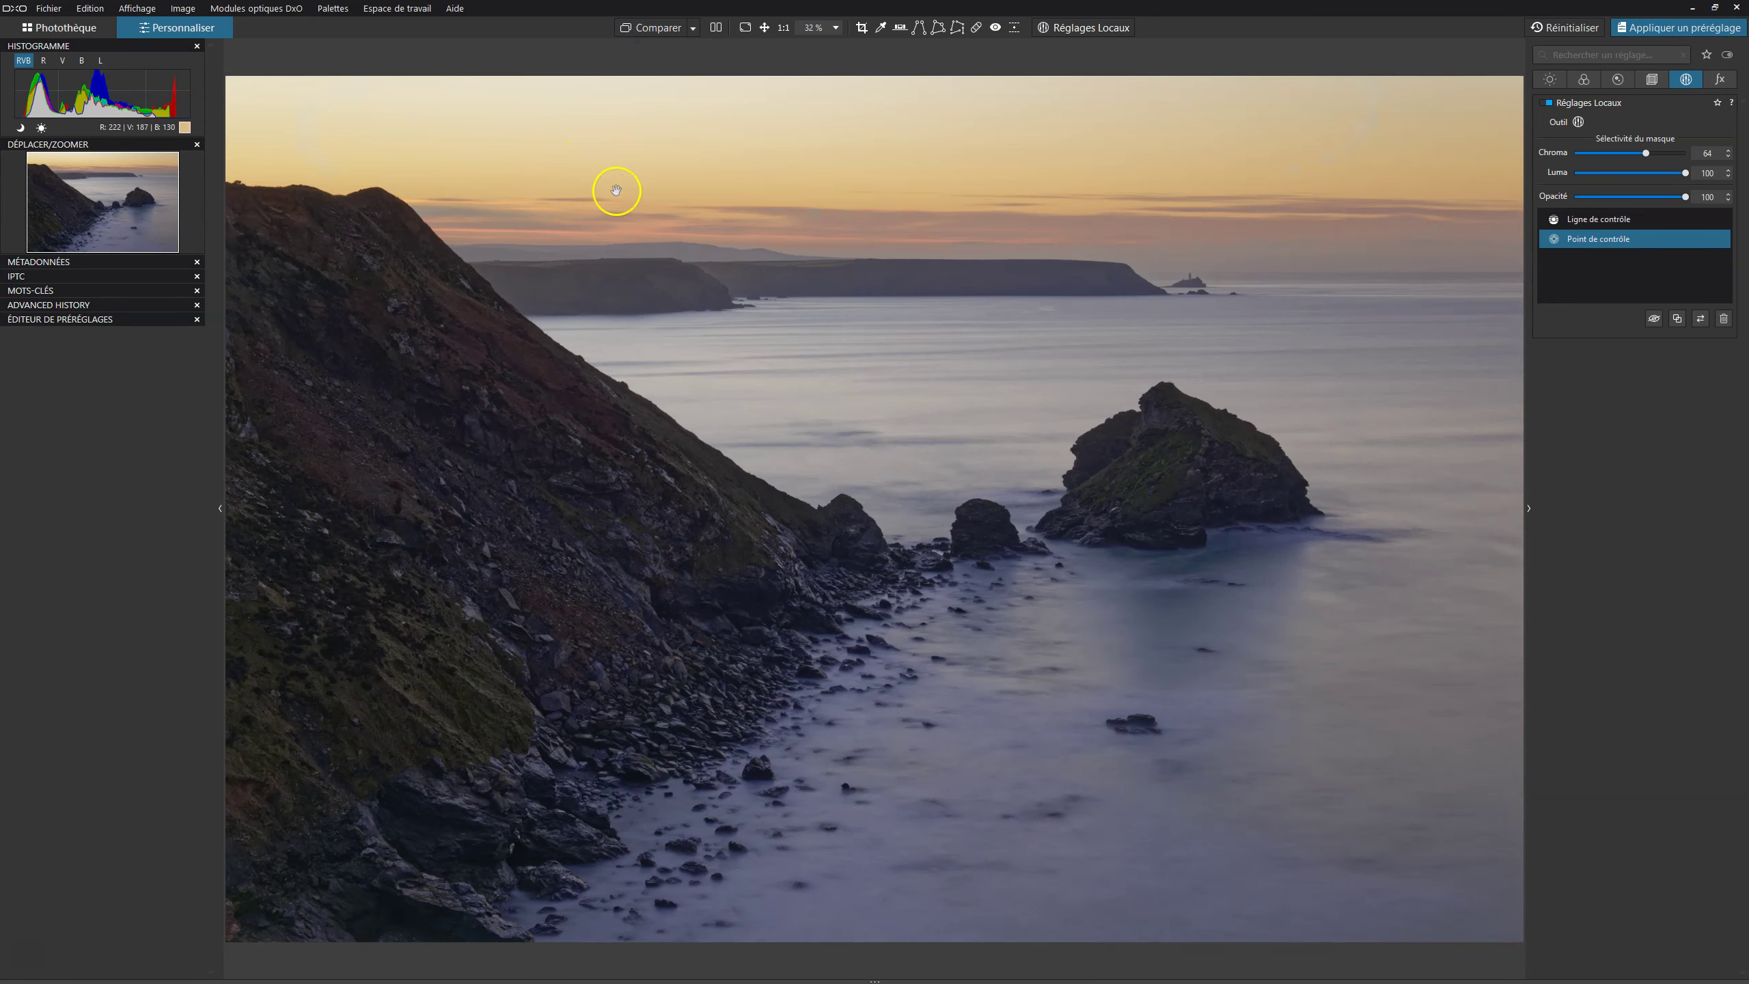
{"action": "left_click", "coordinate": [653, 28]}
Reopen the local adjustments and switch to the brush tool
{"action": "left_click", "coordinate": [1074, 29]}
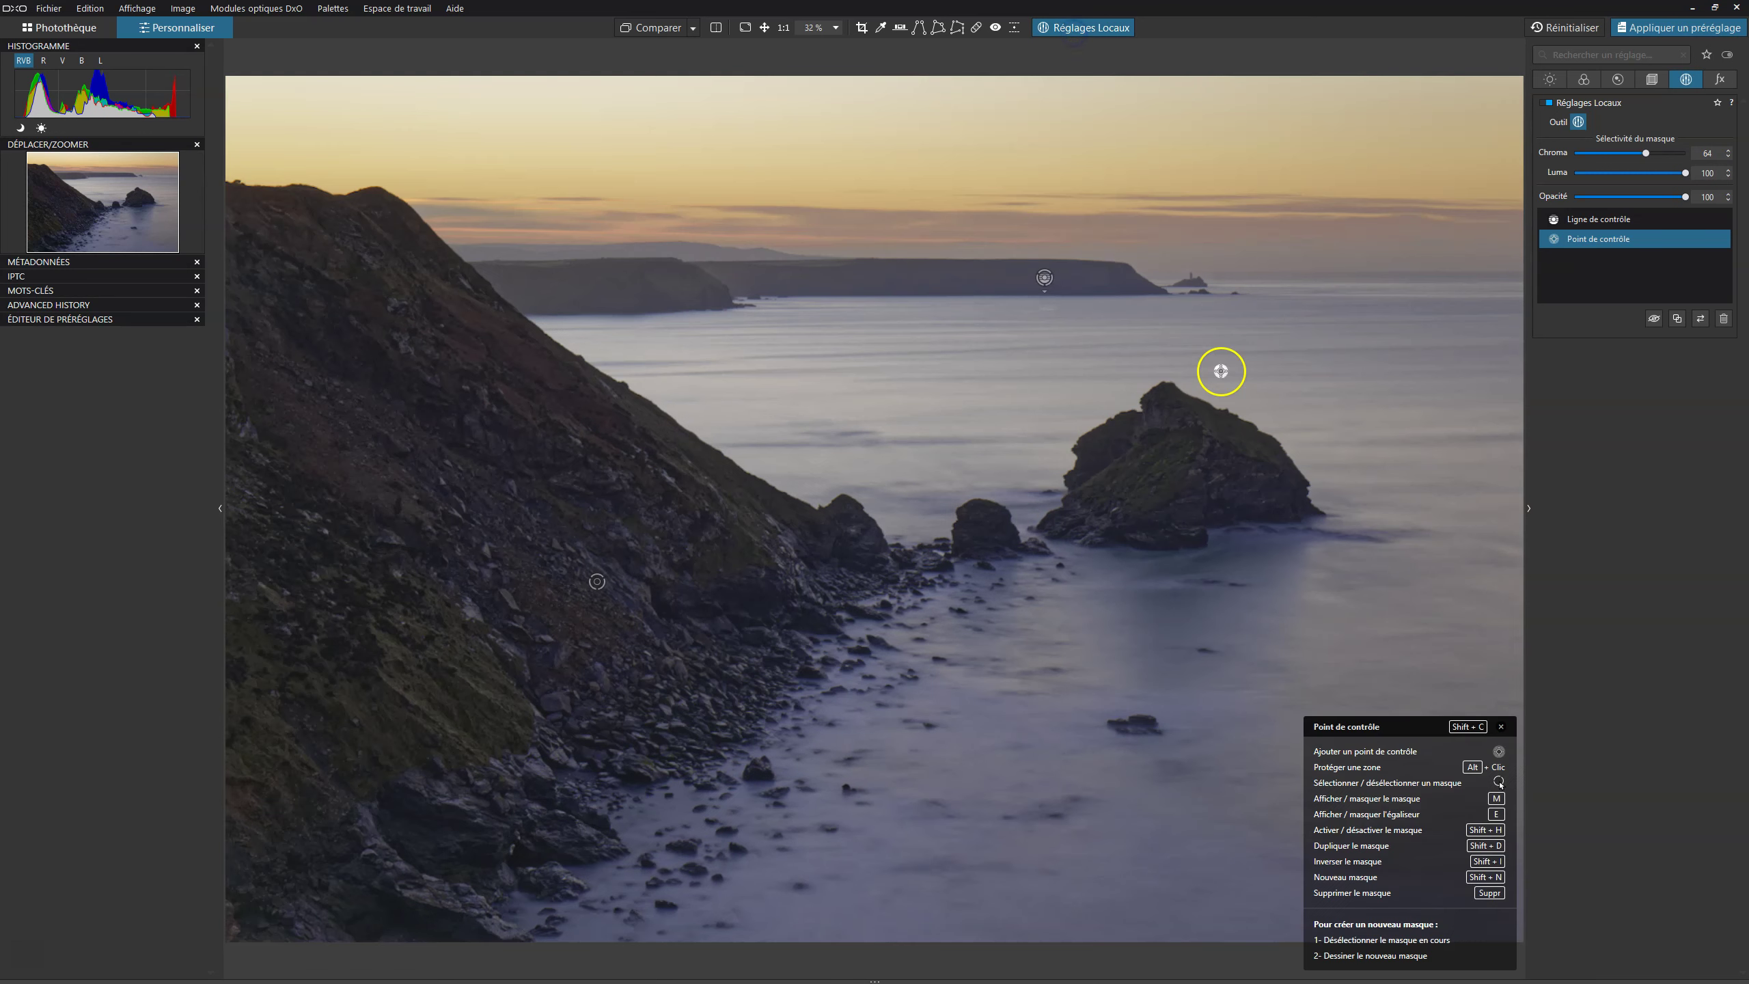
{"action": "right_click", "coordinate": [1010, 374]}
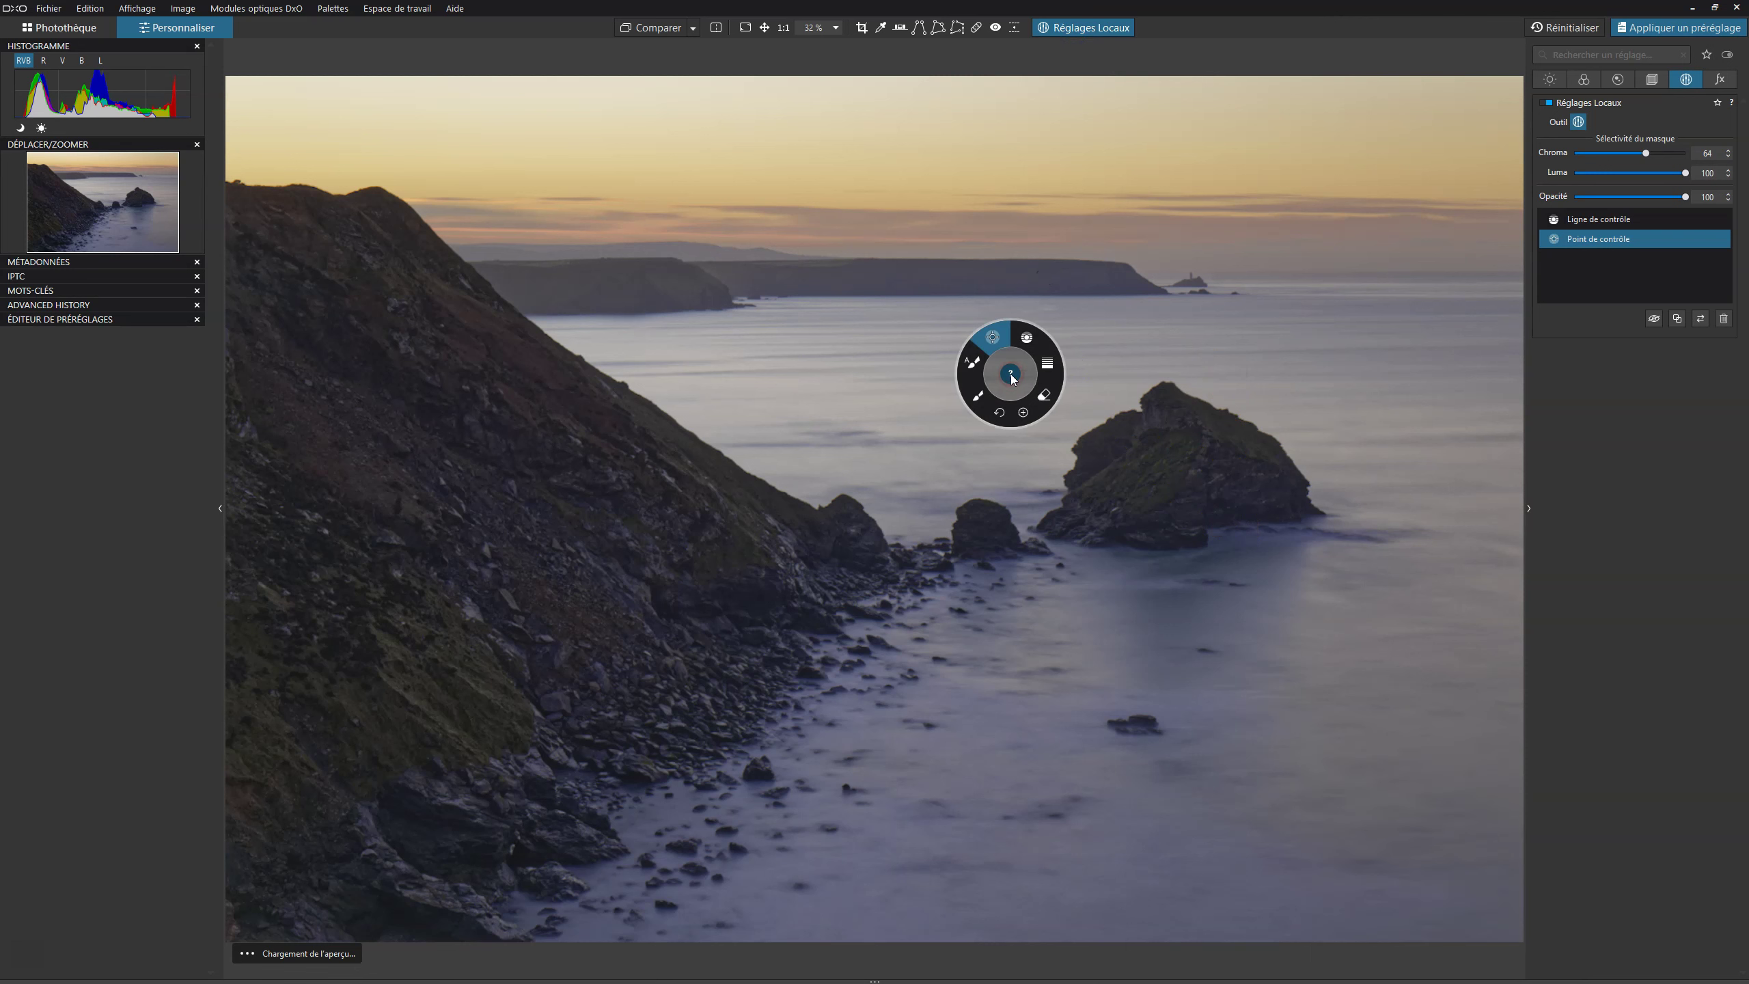
{"action": "left_click", "coordinate": [969, 376]}
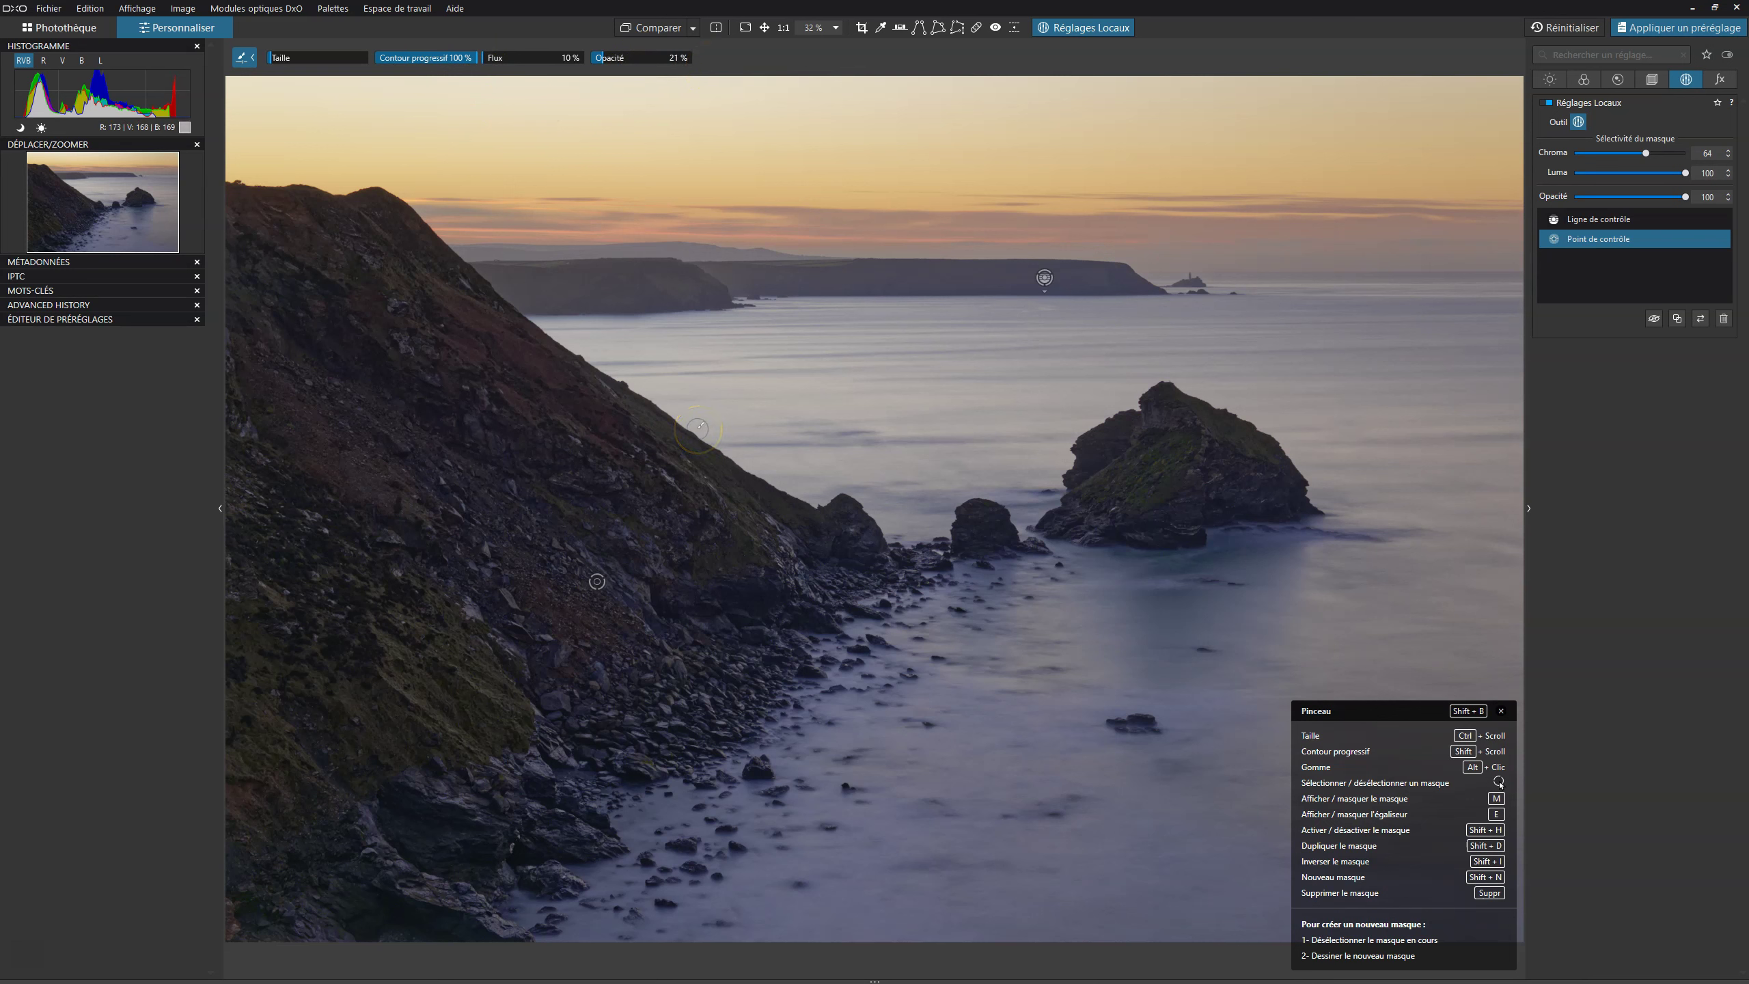
Try darkening the upper cliff with a brush stroke at 100 % flow, and delete that brush mask
{"action": "left_click_drag", "start_coordinate": [492, 58], "coordinate": [585, 58]}
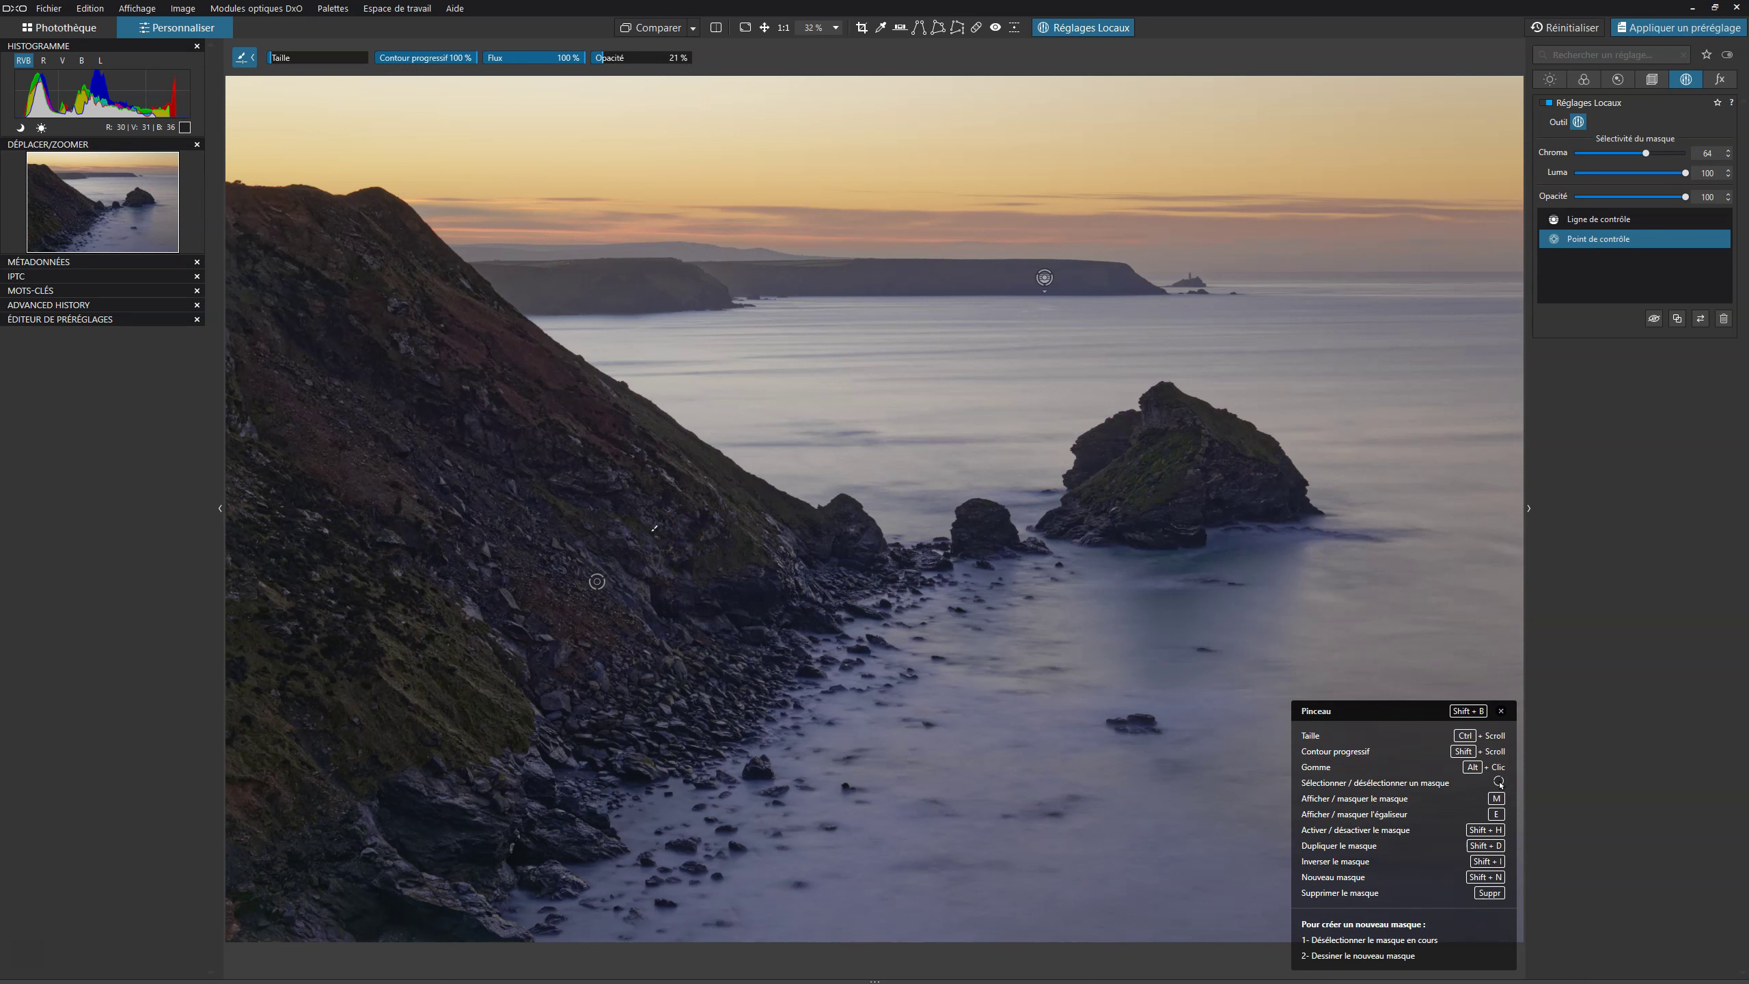
{"action": "right_click", "coordinate": [706, 508]}
{"action": "left_click", "coordinate": [676, 526]}
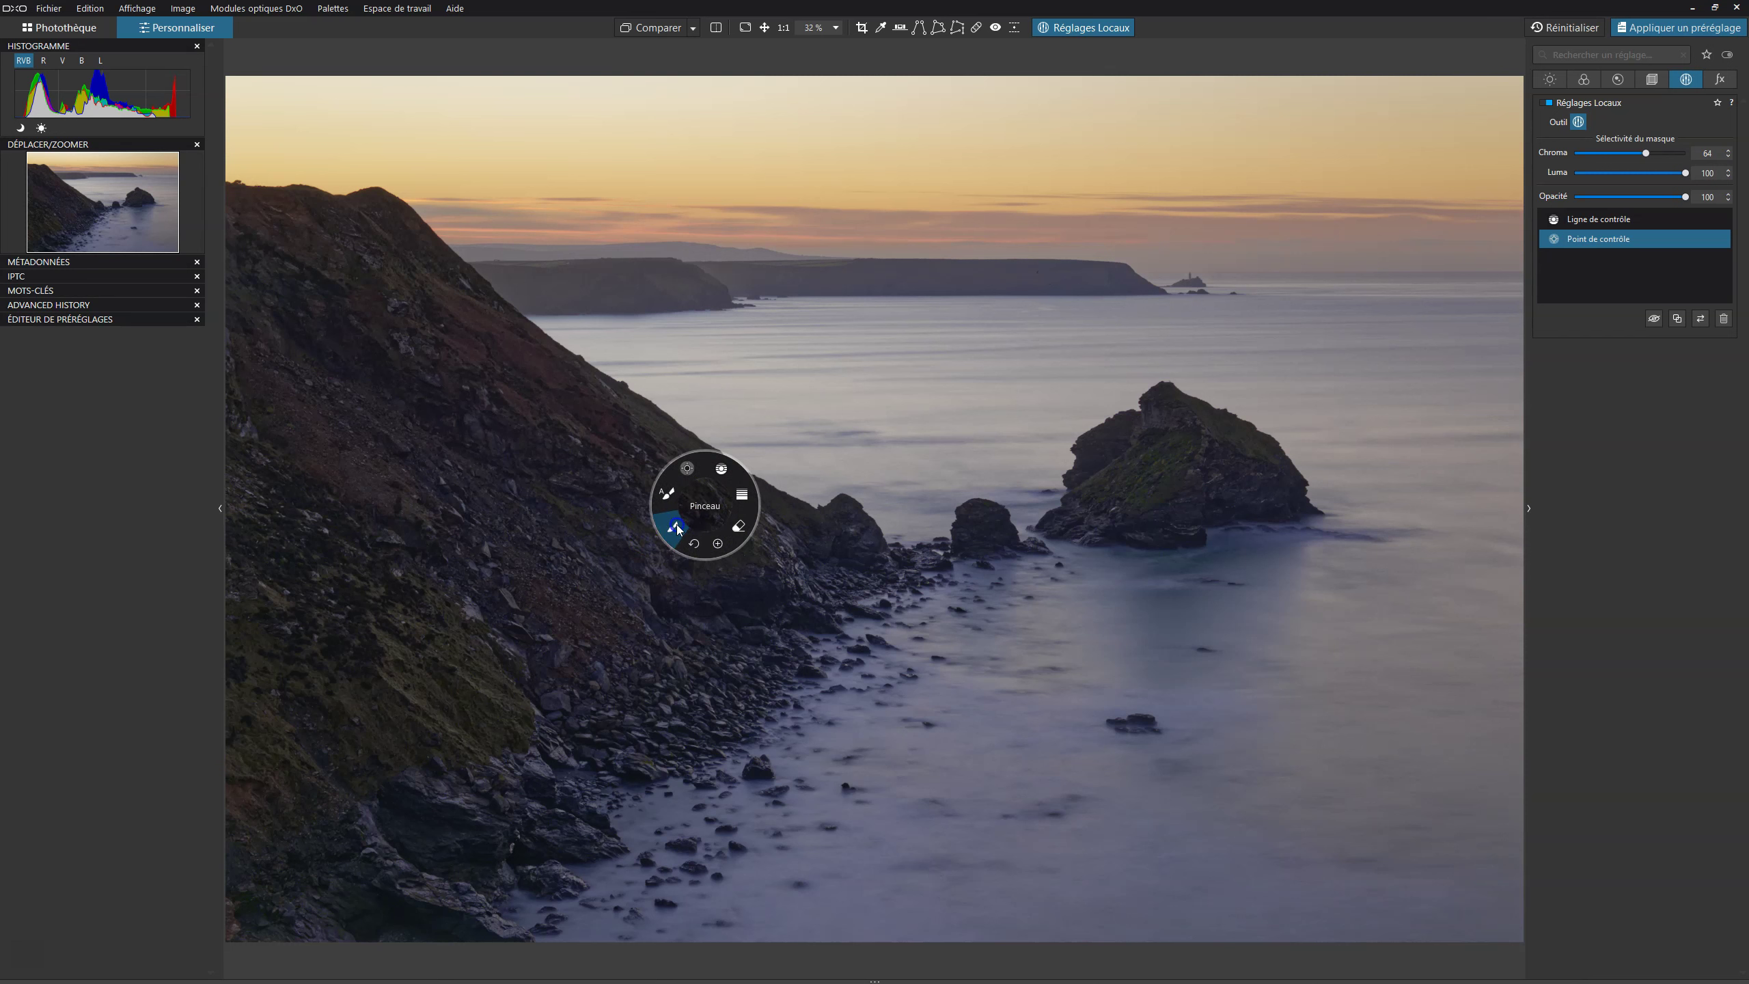
{"action": "left_click", "coordinate": [676, 527]}
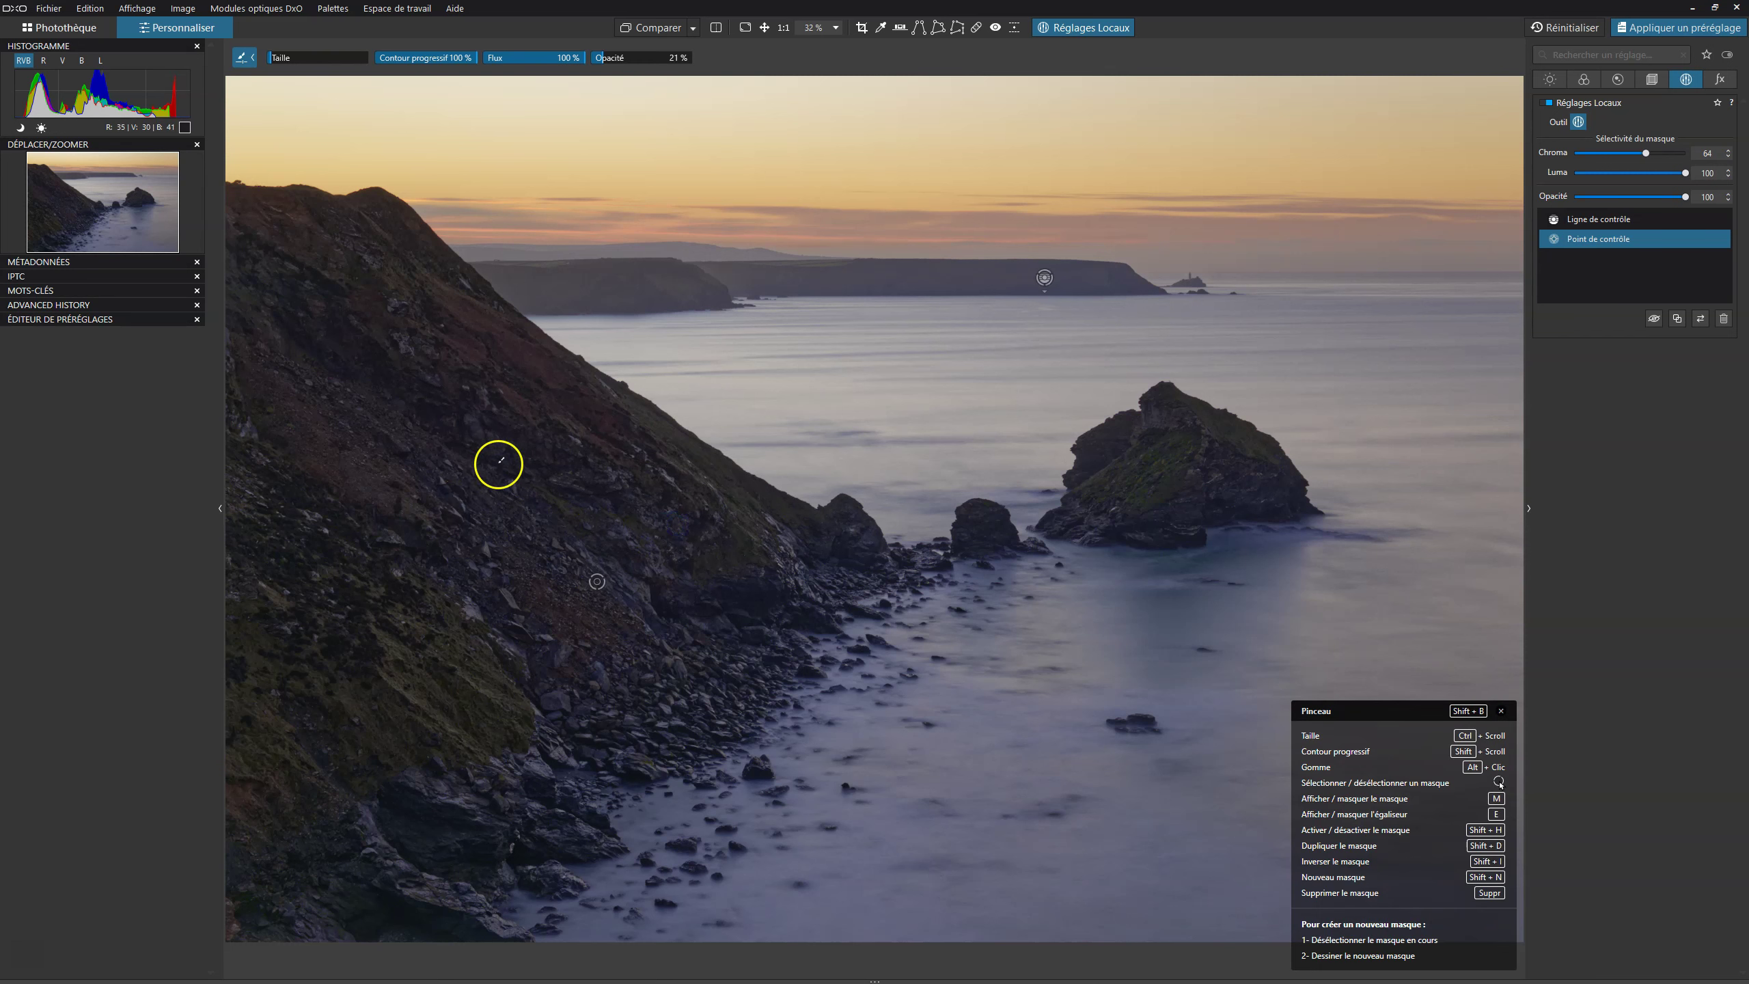
{"action": "left_click", "coordinate": [343, 379]}
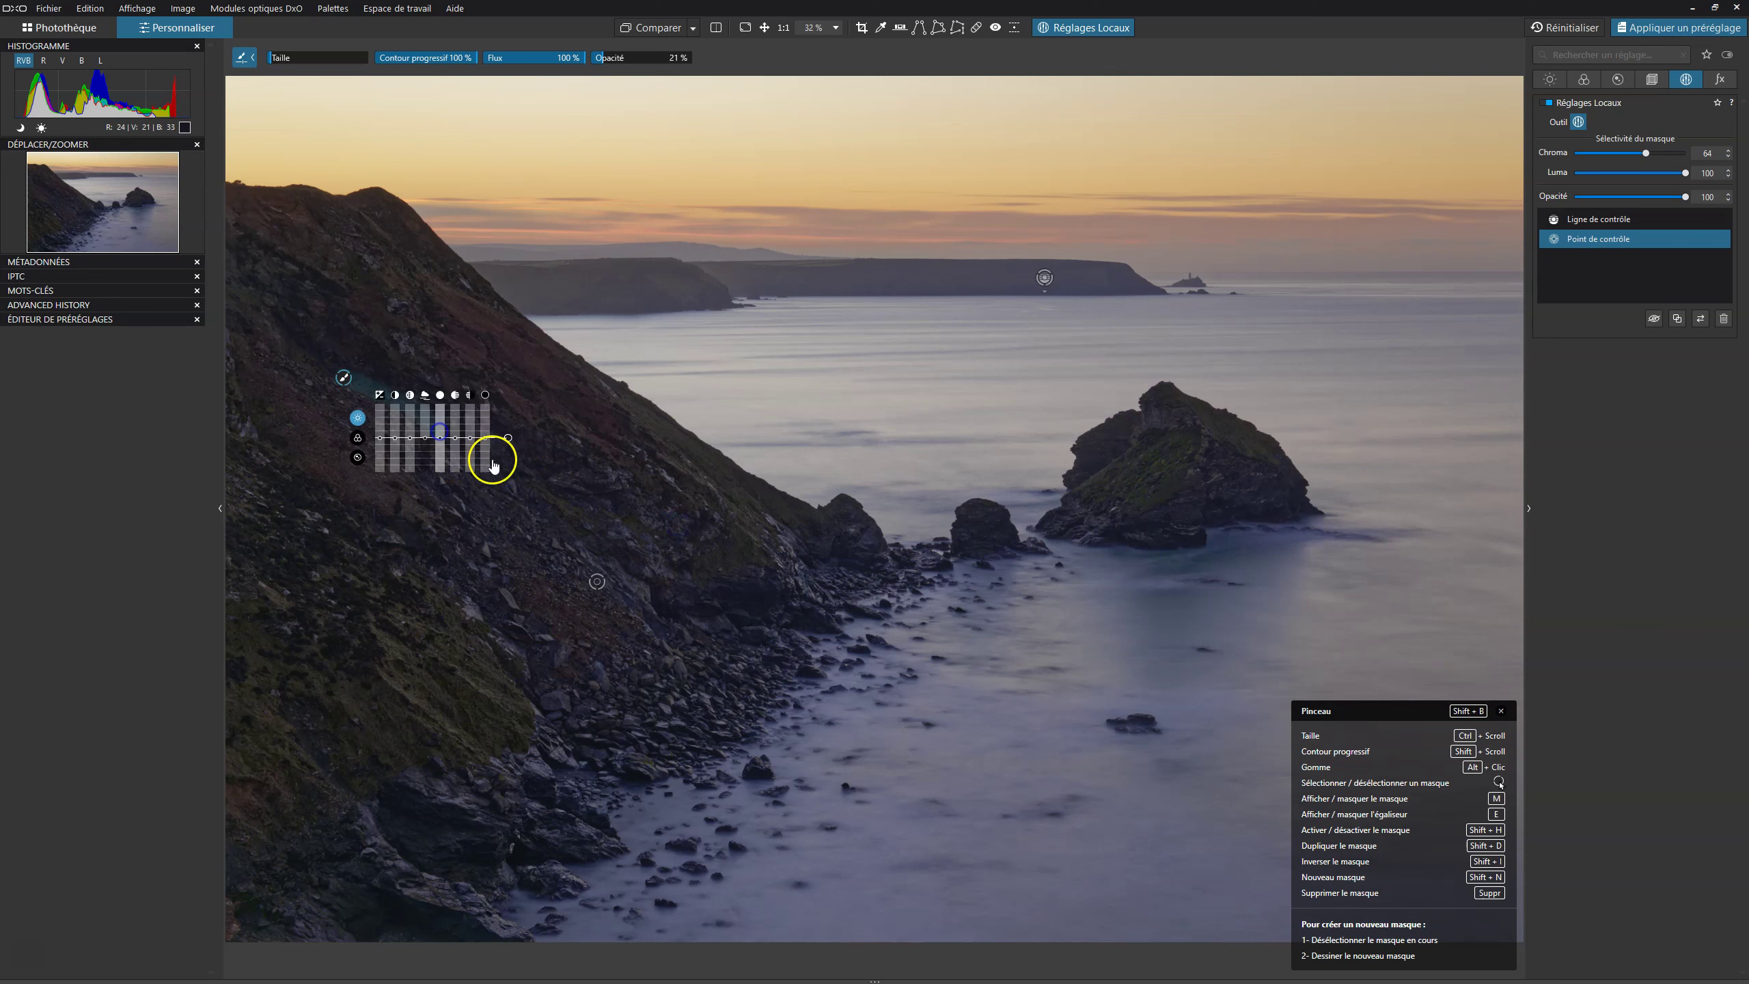
{"action": "left_click_drag", "start_coordinate": [379, 442], "coordinate": [379, 450]}
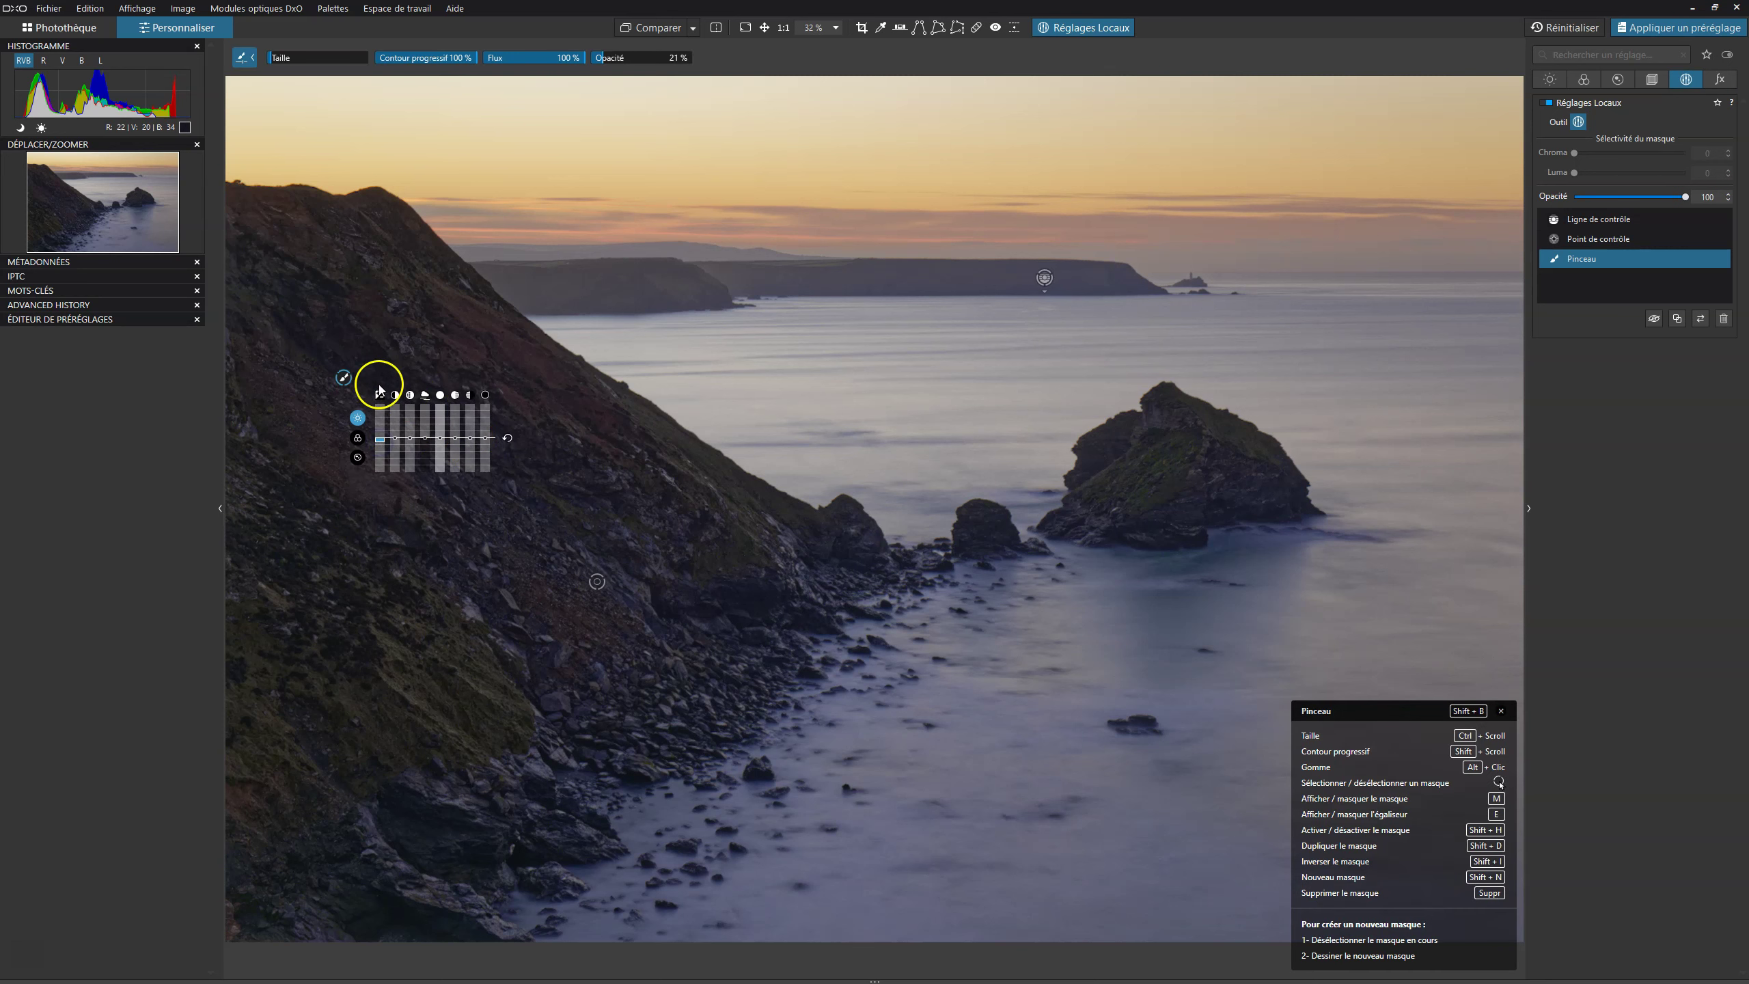
{"action": "left_click_drag", "start_coordinate": [348, 378], "coordinate": [590, 513]}
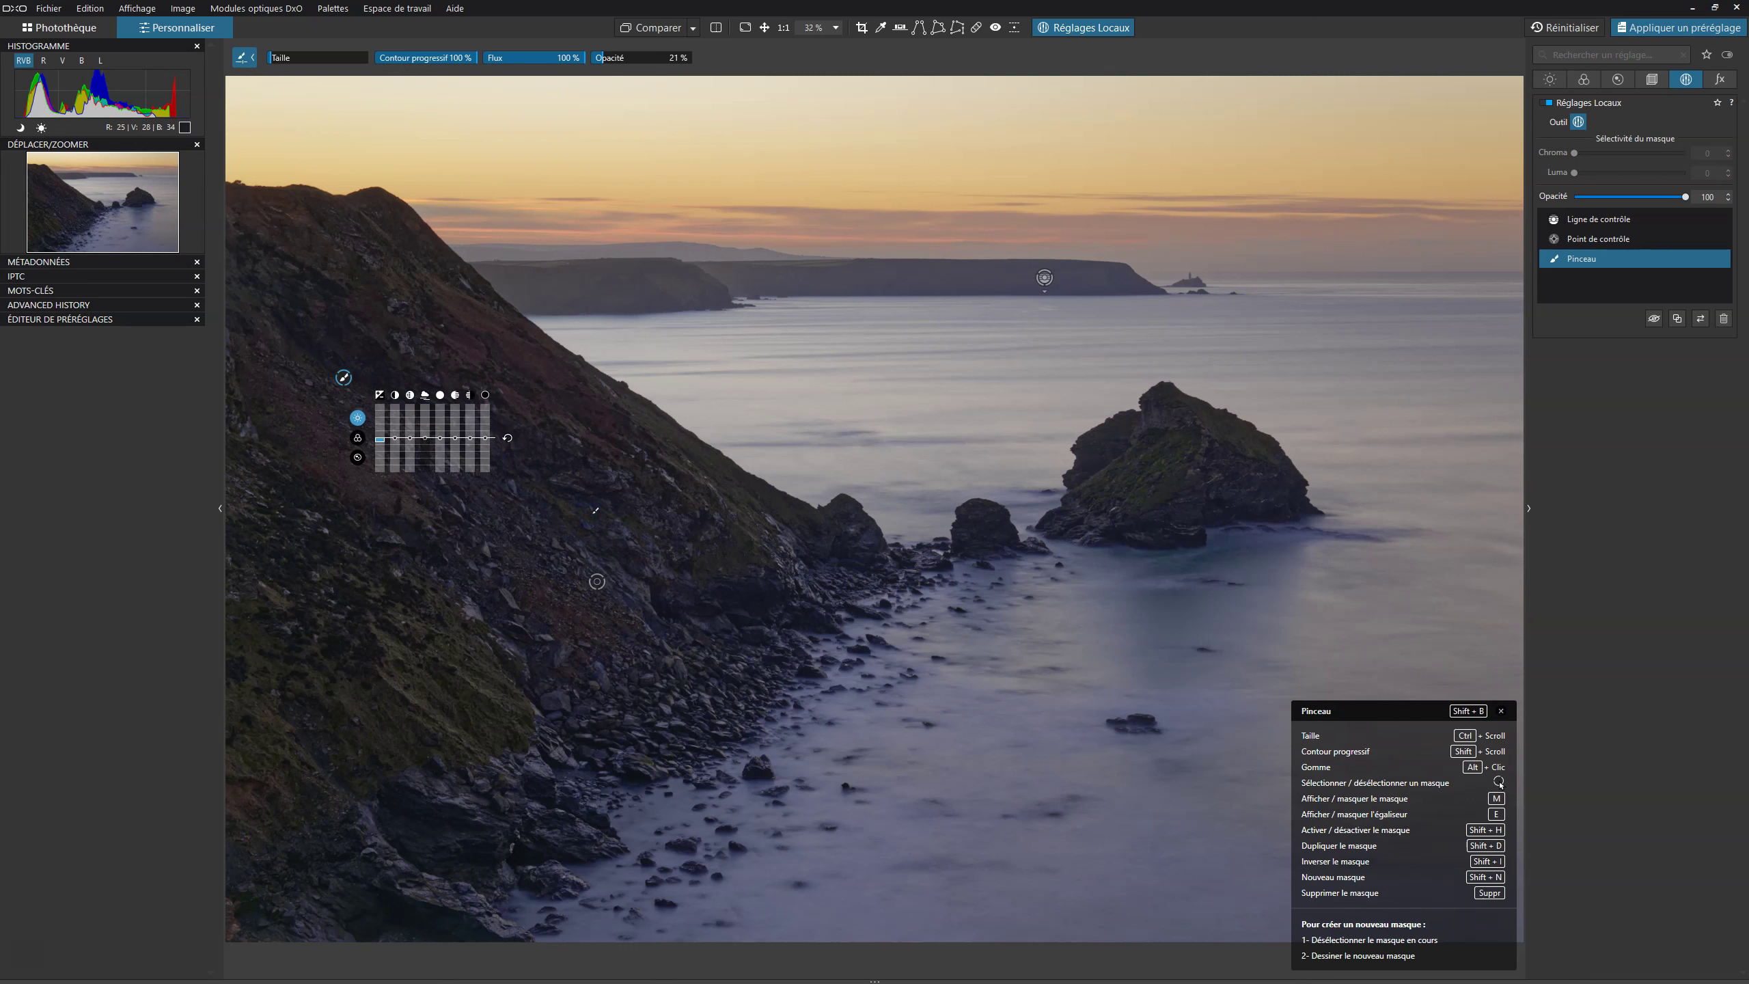
{"action": "mouse_move", "coordinate": [347, 381]}
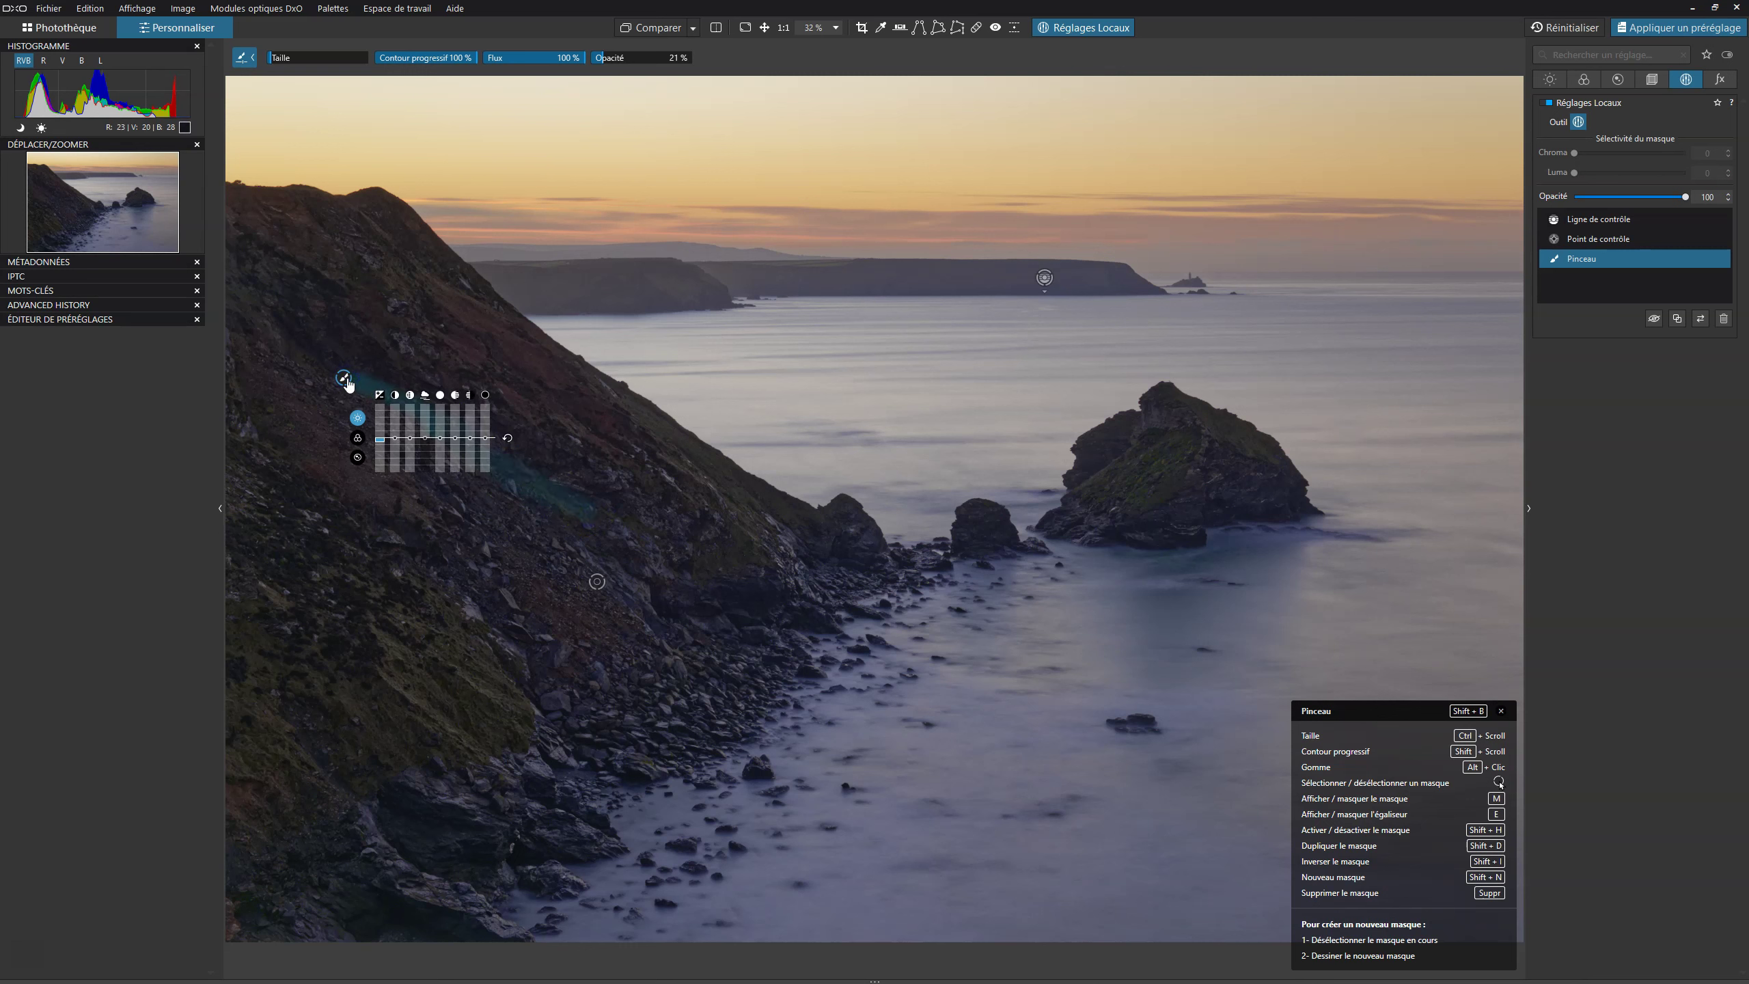
{"action": "key", "text": "Delete"}
With the brush flow at 18 %, paint a mask diagonally down the cliff and over its lower slope, with its exposure slightly reduced
{"action": "left_click", "coordinate": [581, 58]}
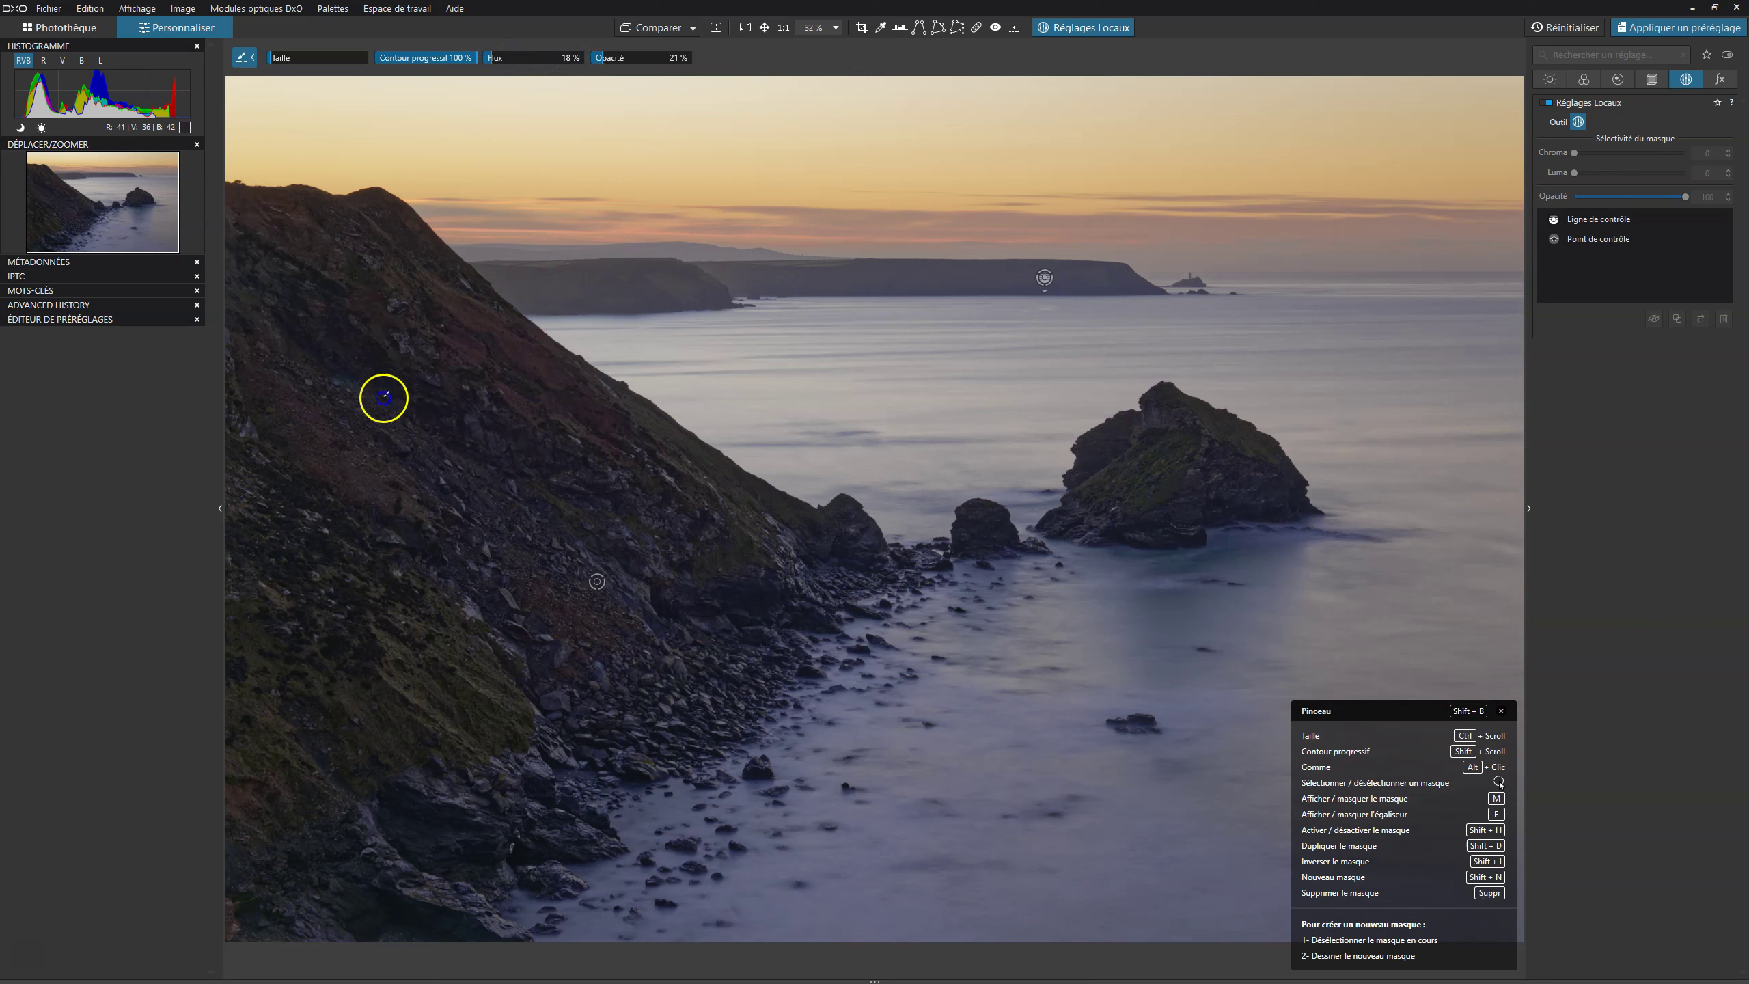
{"action": "left_click_drag", "start_coordinate": [510, 479], "coordinate": [534, 495]}
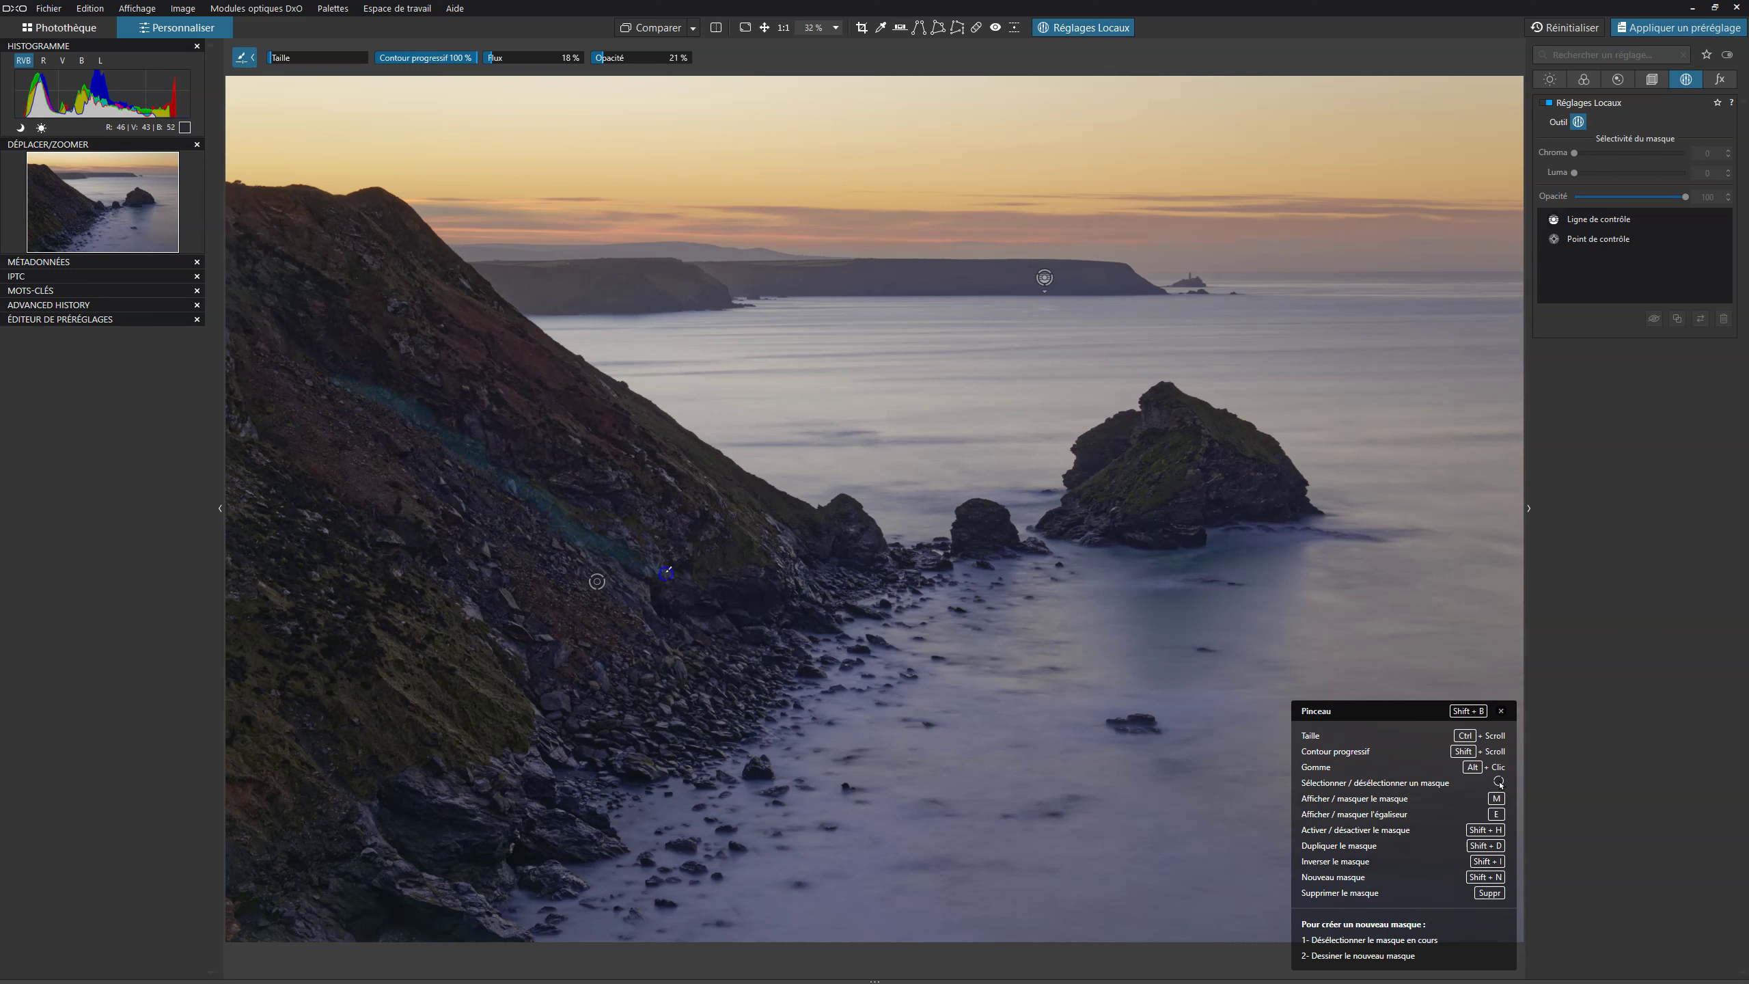
{"action": "left_click_drag", "start_coordinate": [315, 367], "coordinate": [313, 366]}
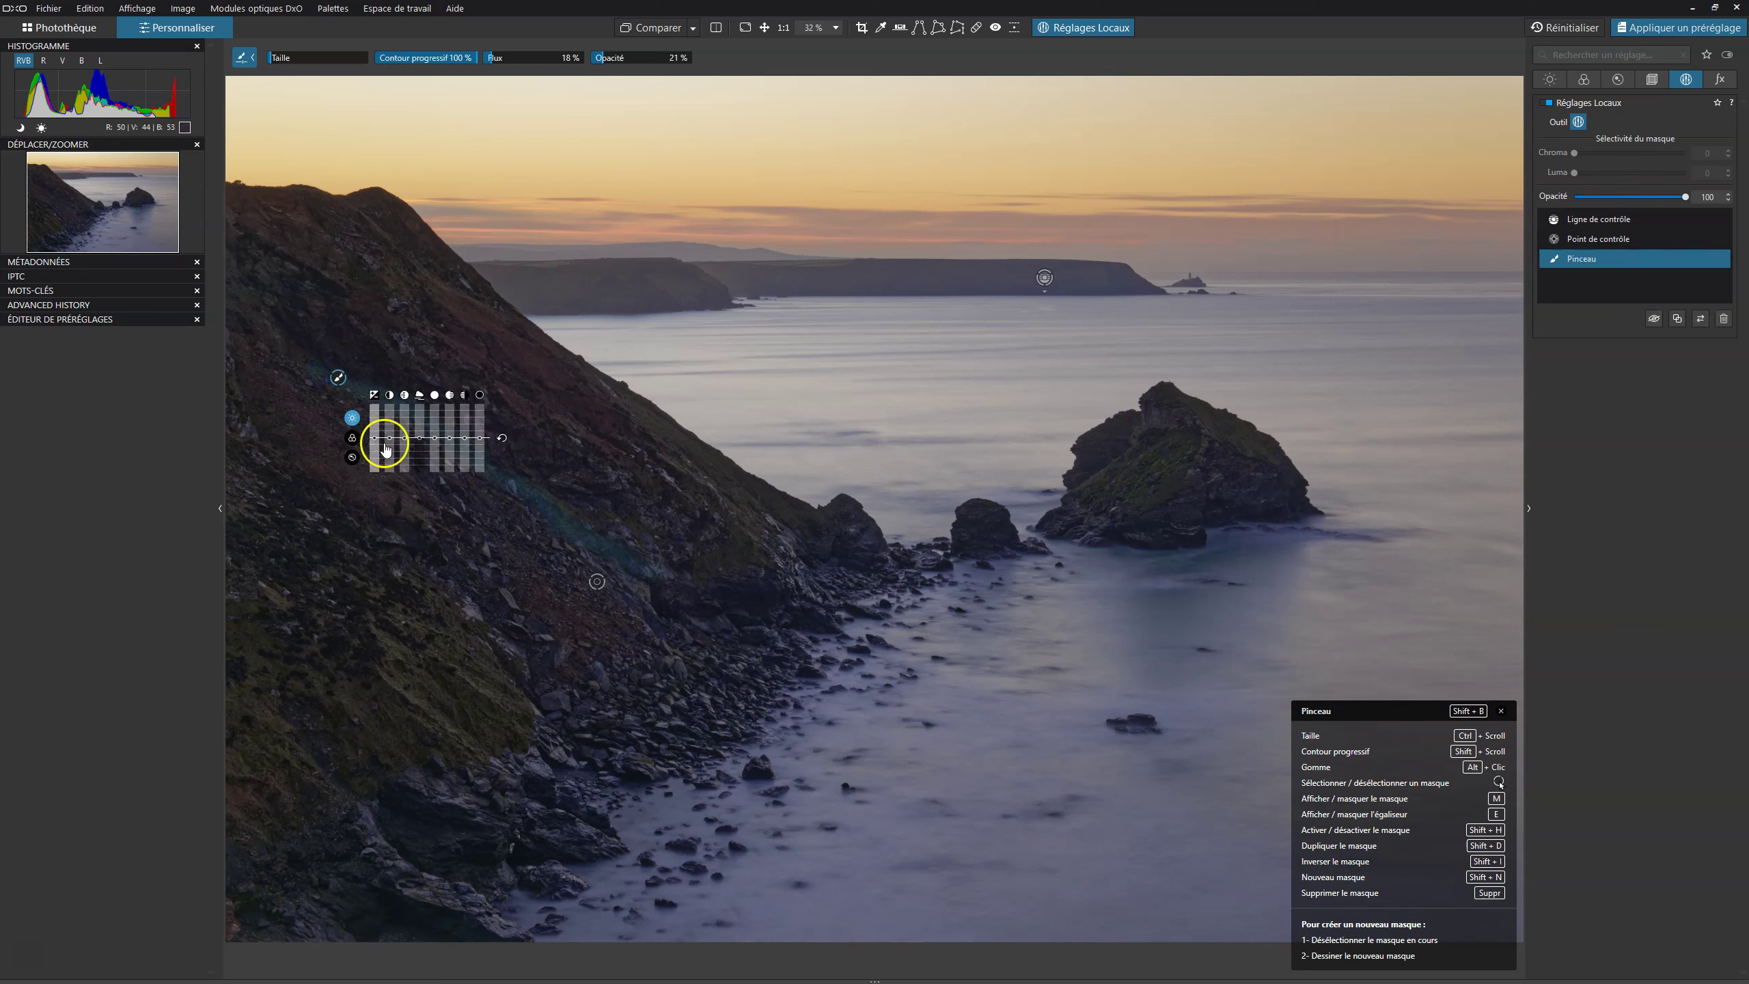
{"action": "left_click_drag", "start_coordinate": [375, 442], "coordinate": [374, 445]}
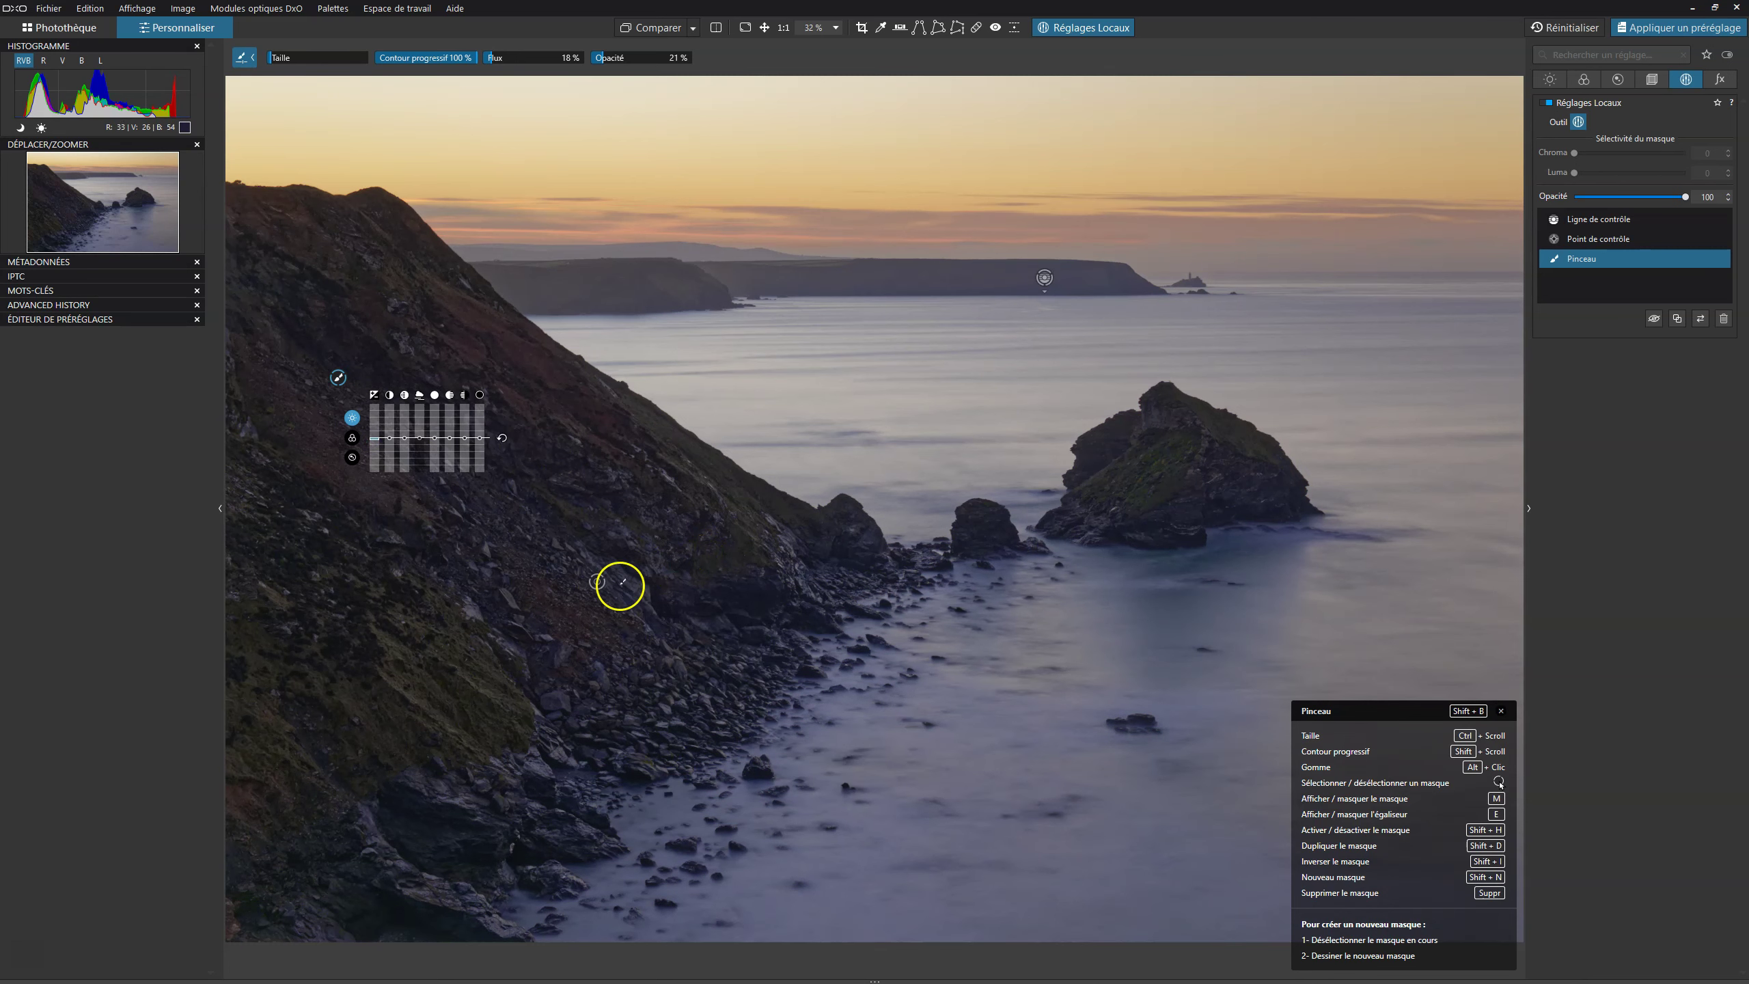
{"action": "left_click", "coordinate": [640, 570], "text": "shift"}
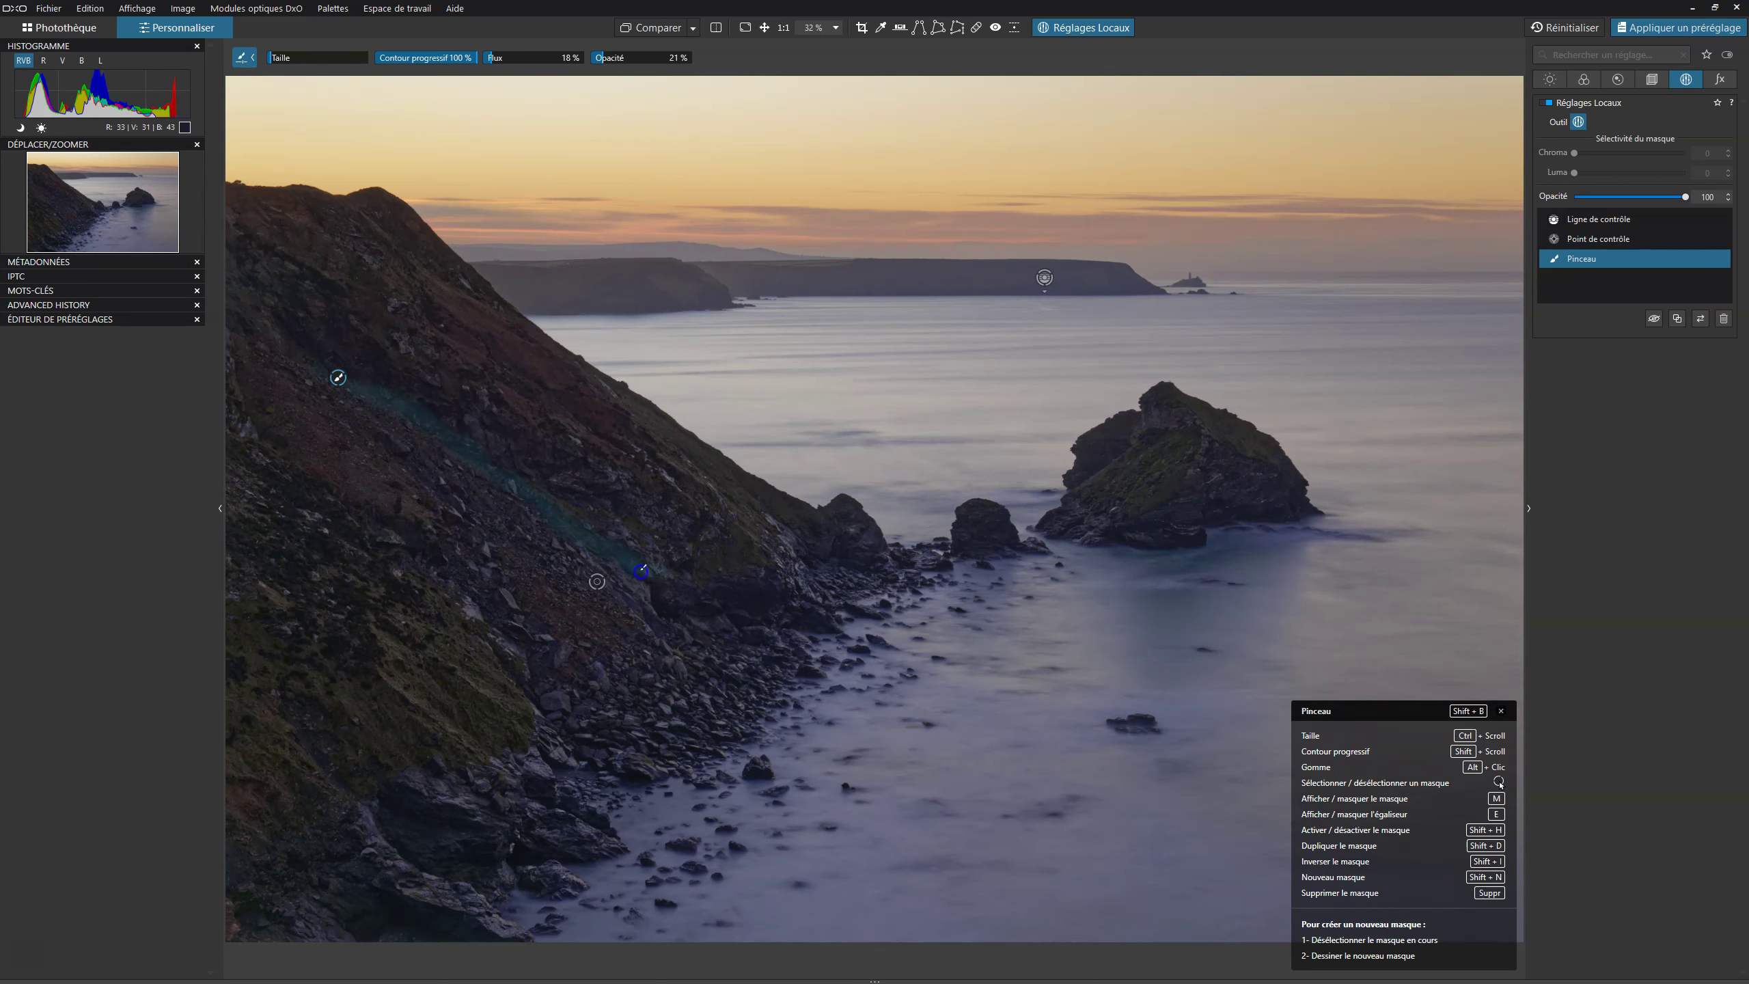
{"action": "left_click", "coordinate": [674, 607], "text": "shift"}
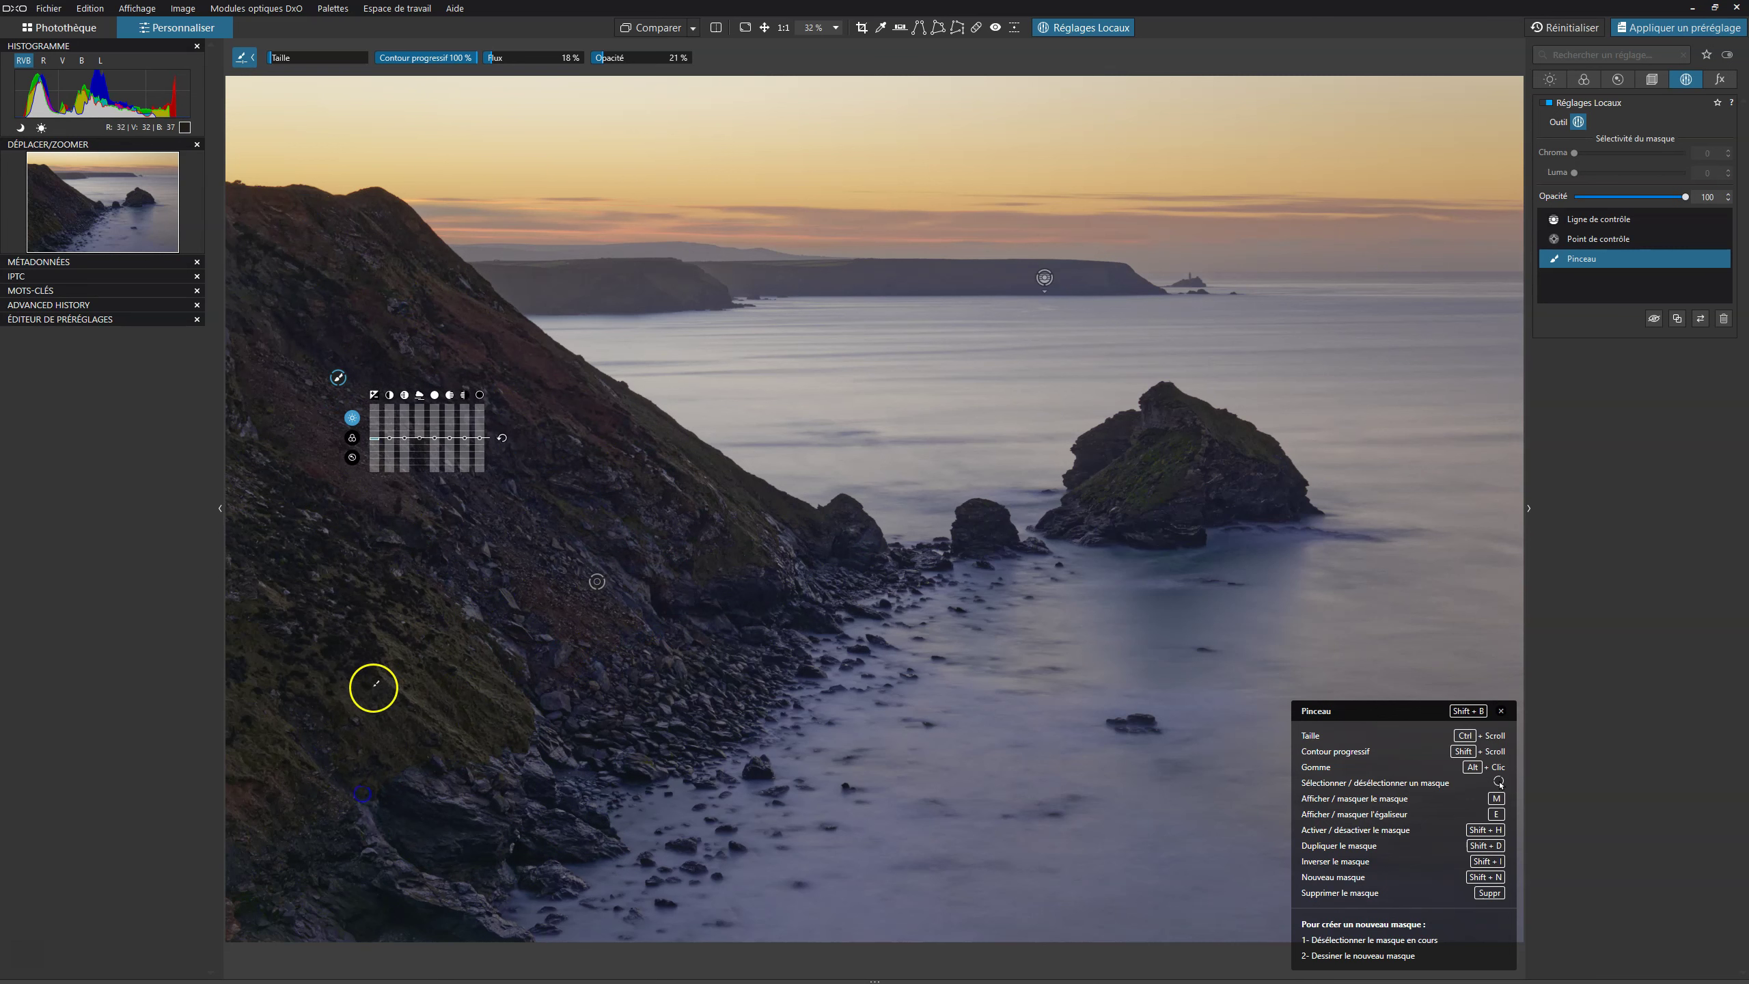
Compare the photo with and without the brush mask, and start a new mask
{"action": "left_click", "coordinate": [1719, 260]}
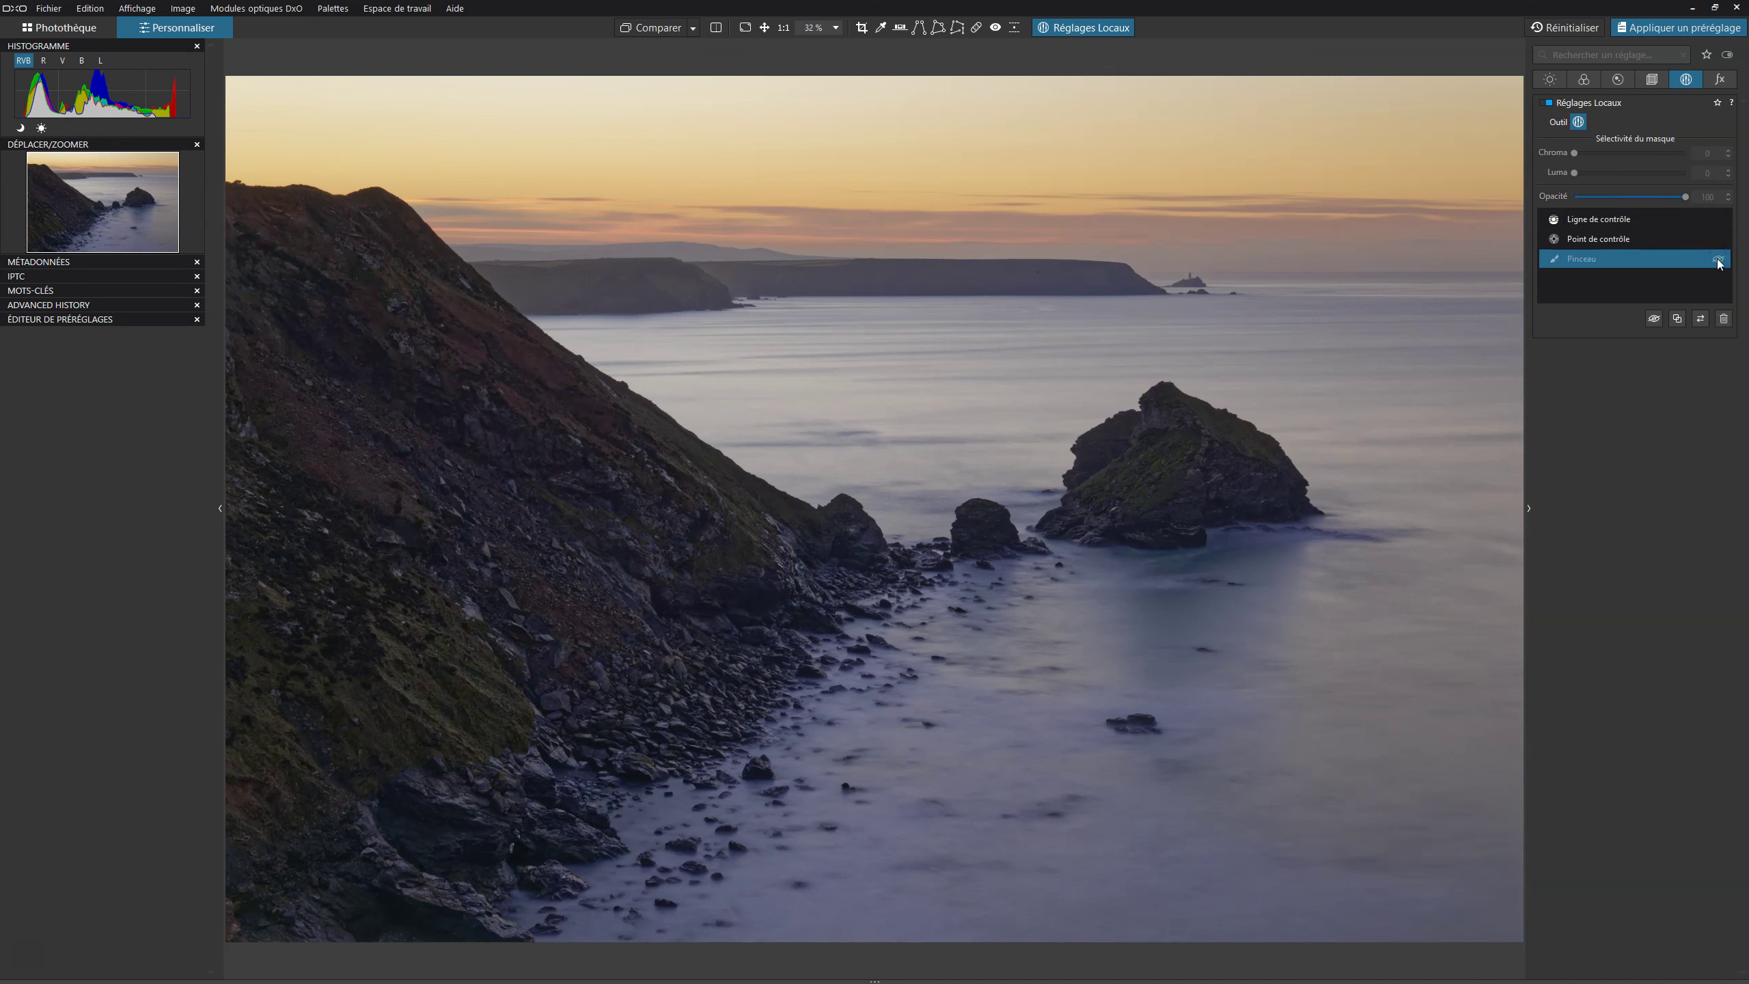
{"action": "left_click", "coordinate": [1718, 261]}
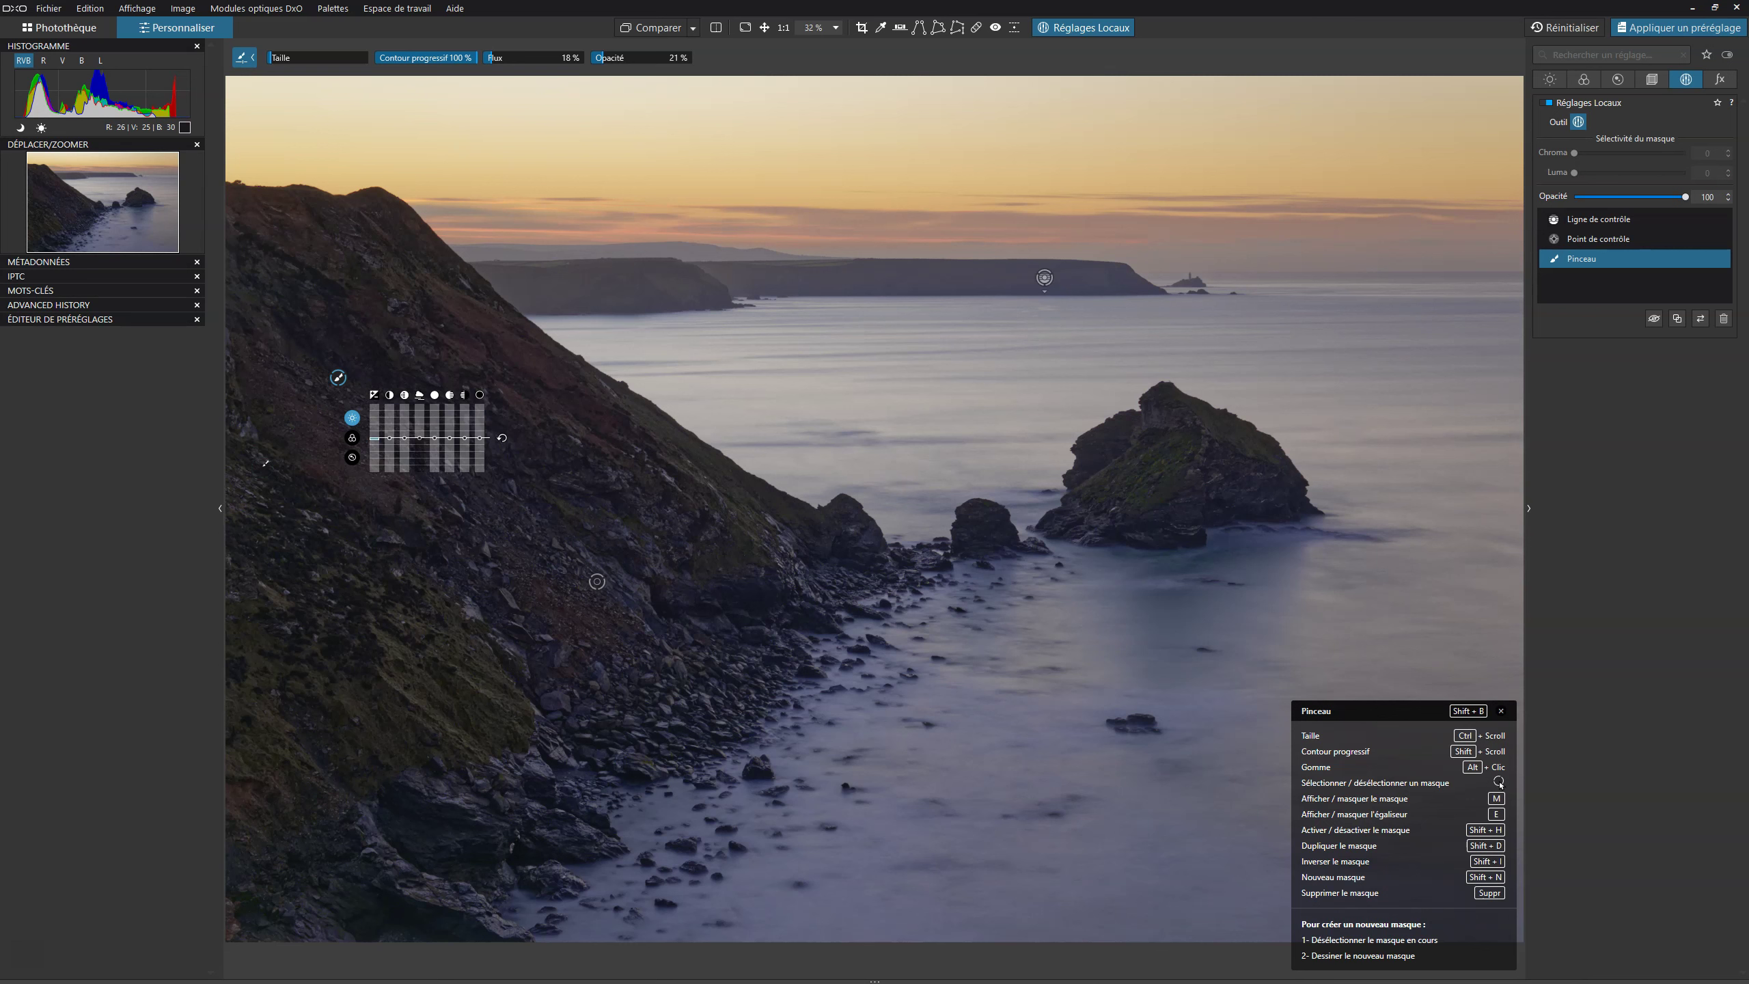
{"action": "right_click", "coordinate": [1105, 371]}
{"action": "left_click", "coordinate": [1105, 372]}
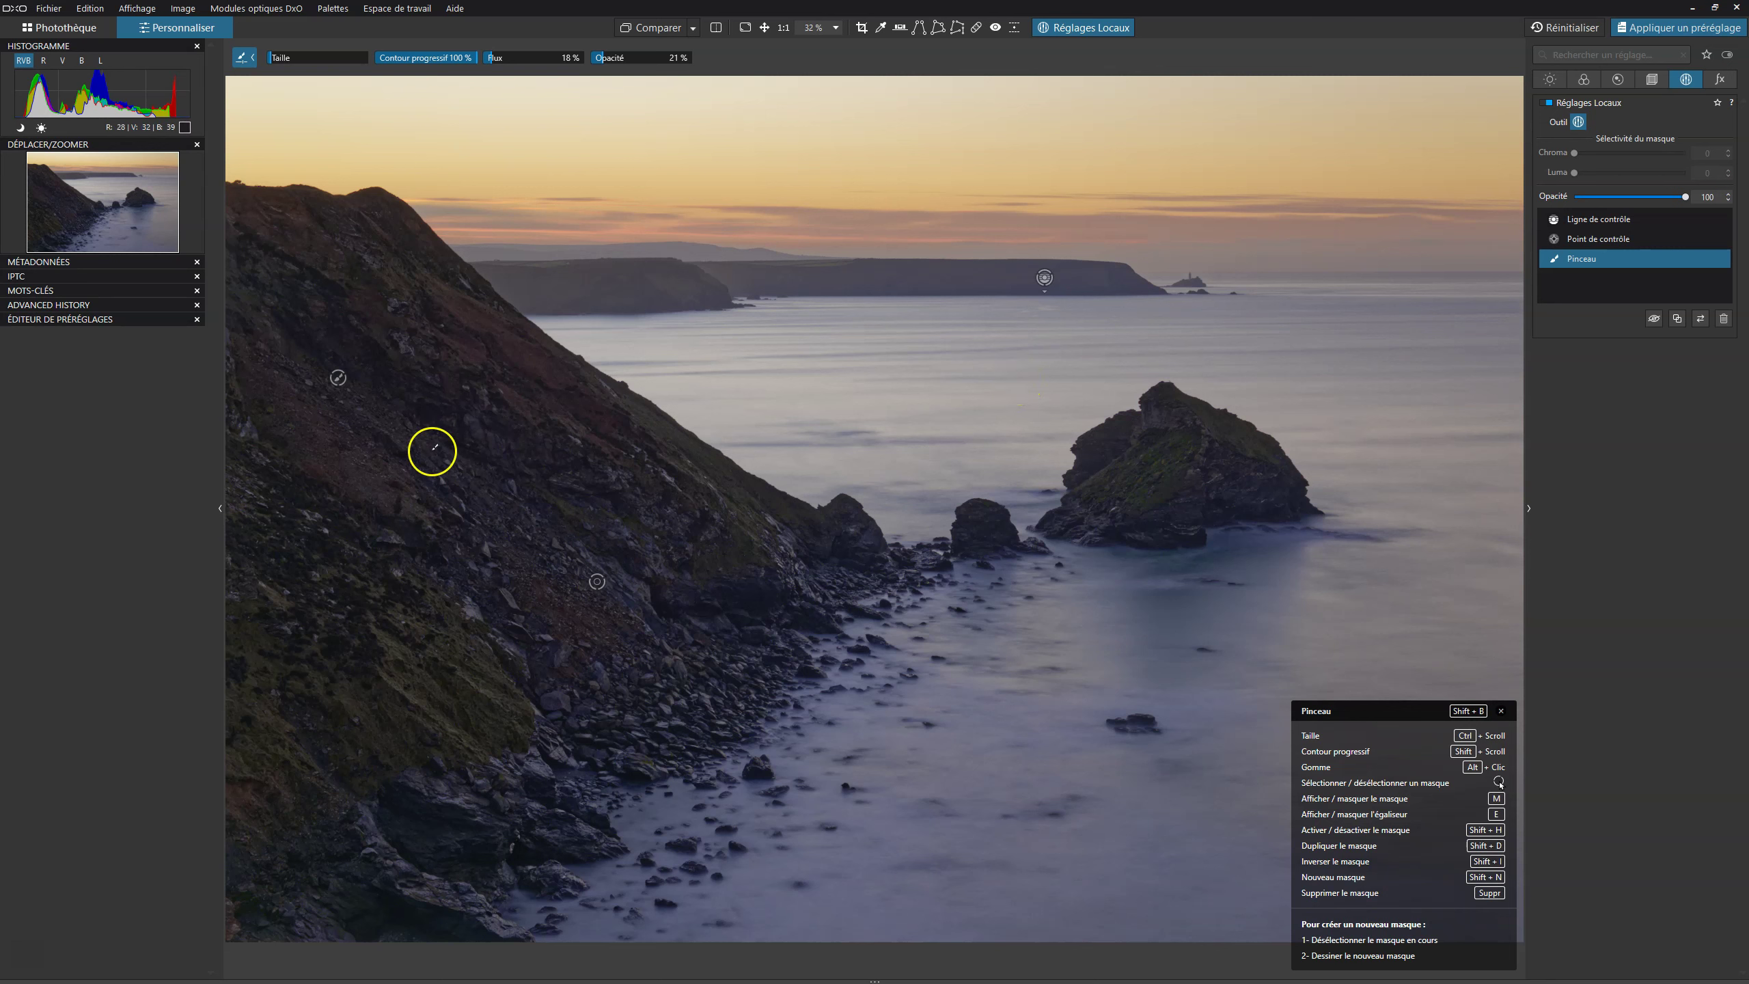
Brush a new mask onto the middle of the cliff and raise its exposure to about 0.44
{"action": "left_click", "coordinate": [329, 453]}
{"action": "left_click_drag", "start_coordinate": [402, 497], "coordinate": [365, 514]}
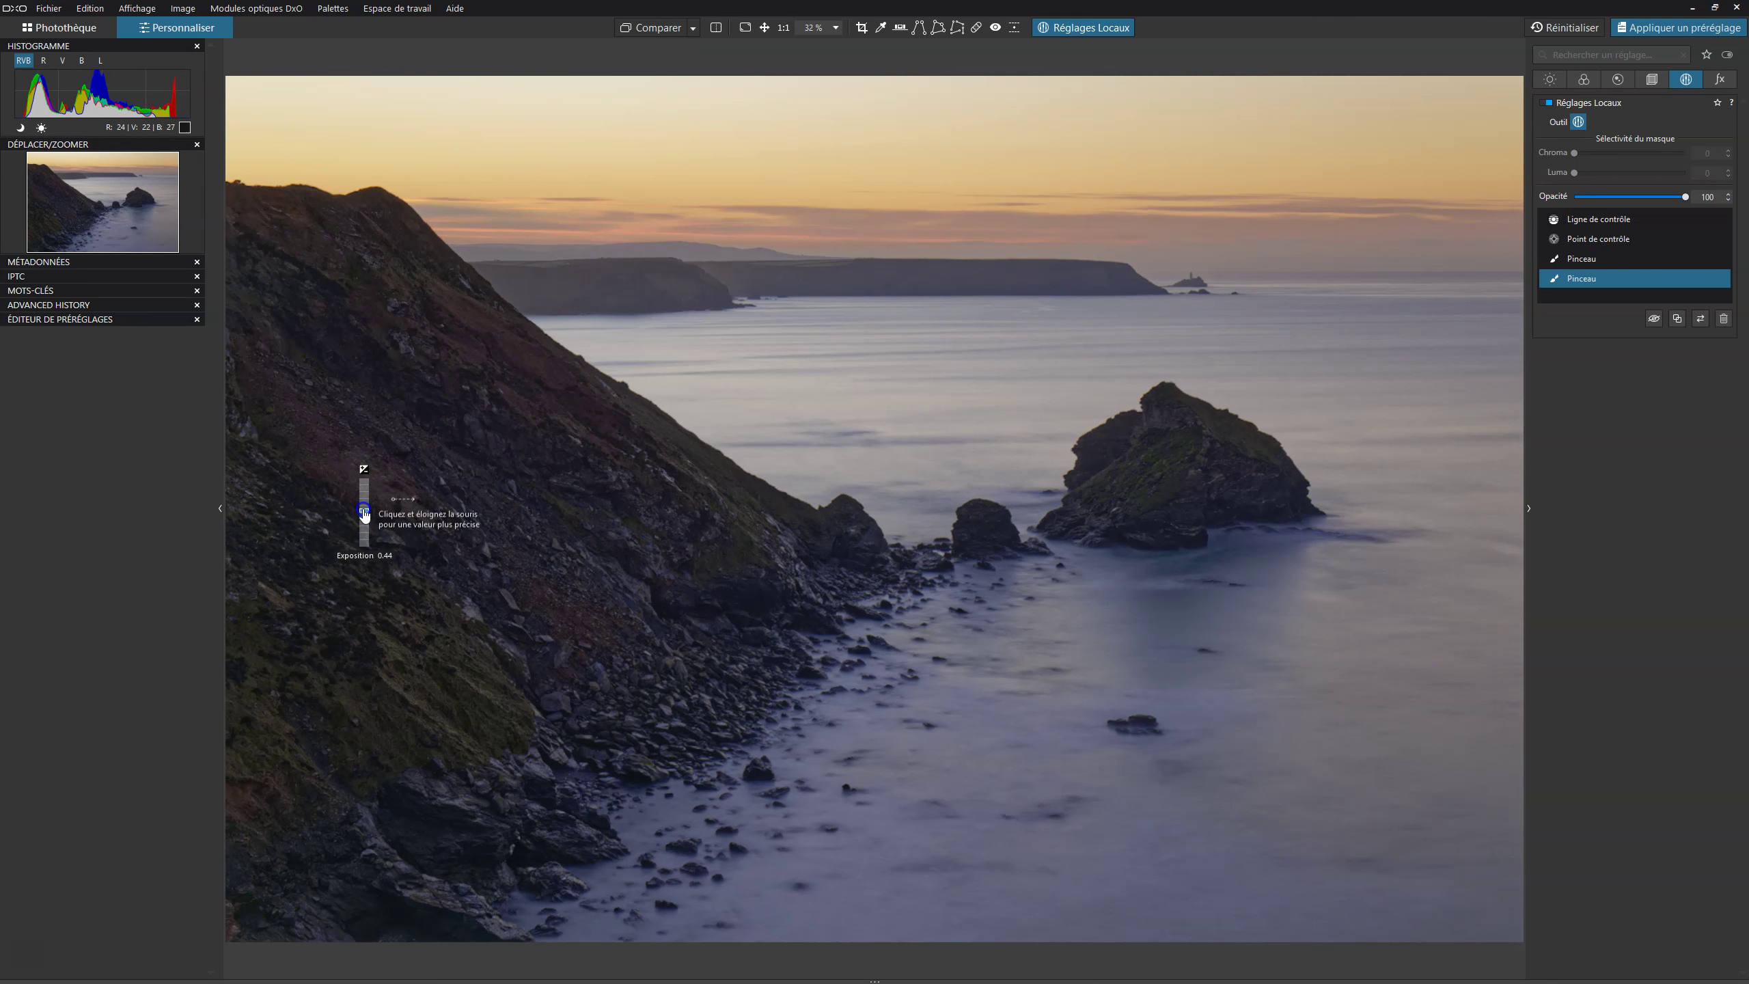
{"action": "left_click_drag", "start_coordinate": [365, 515], "coordinate": [365, 517]}
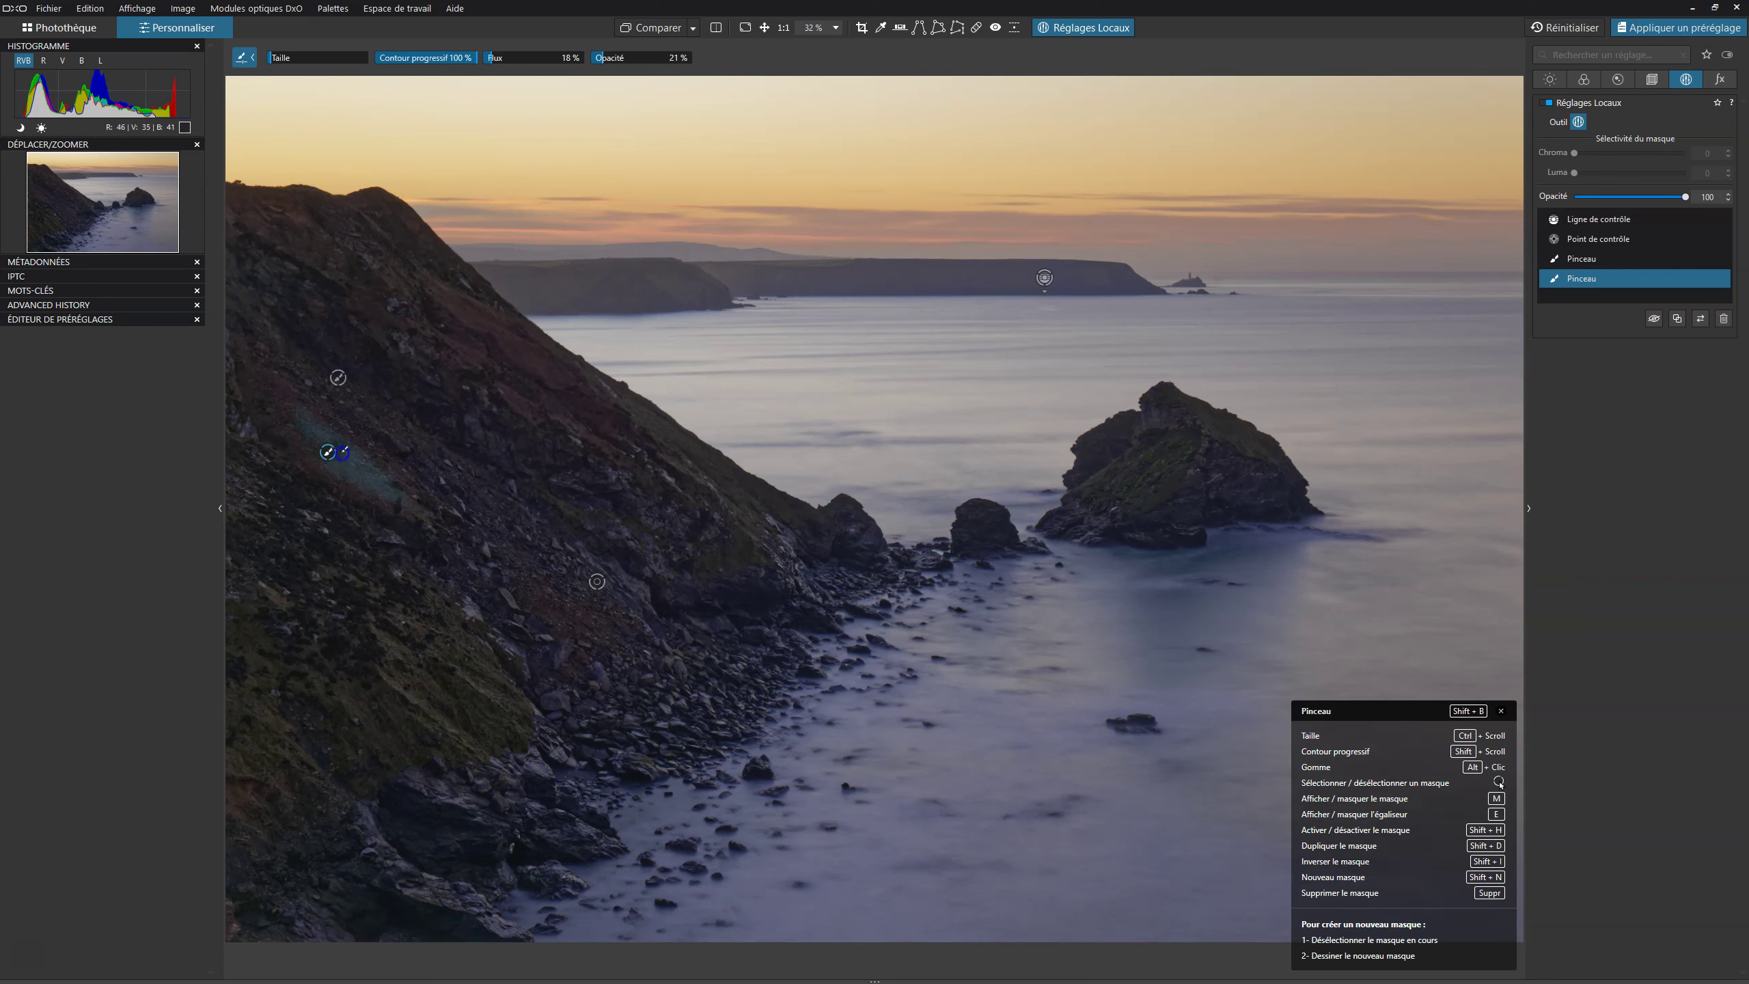
Extend the lightening brush mask with strokes over the cliff's lower slope, shoreline rocks, right flank and upper part
{"action": "left_click_drag", "start_coordinate": [362, 489], "coordinate": [396, 500]}
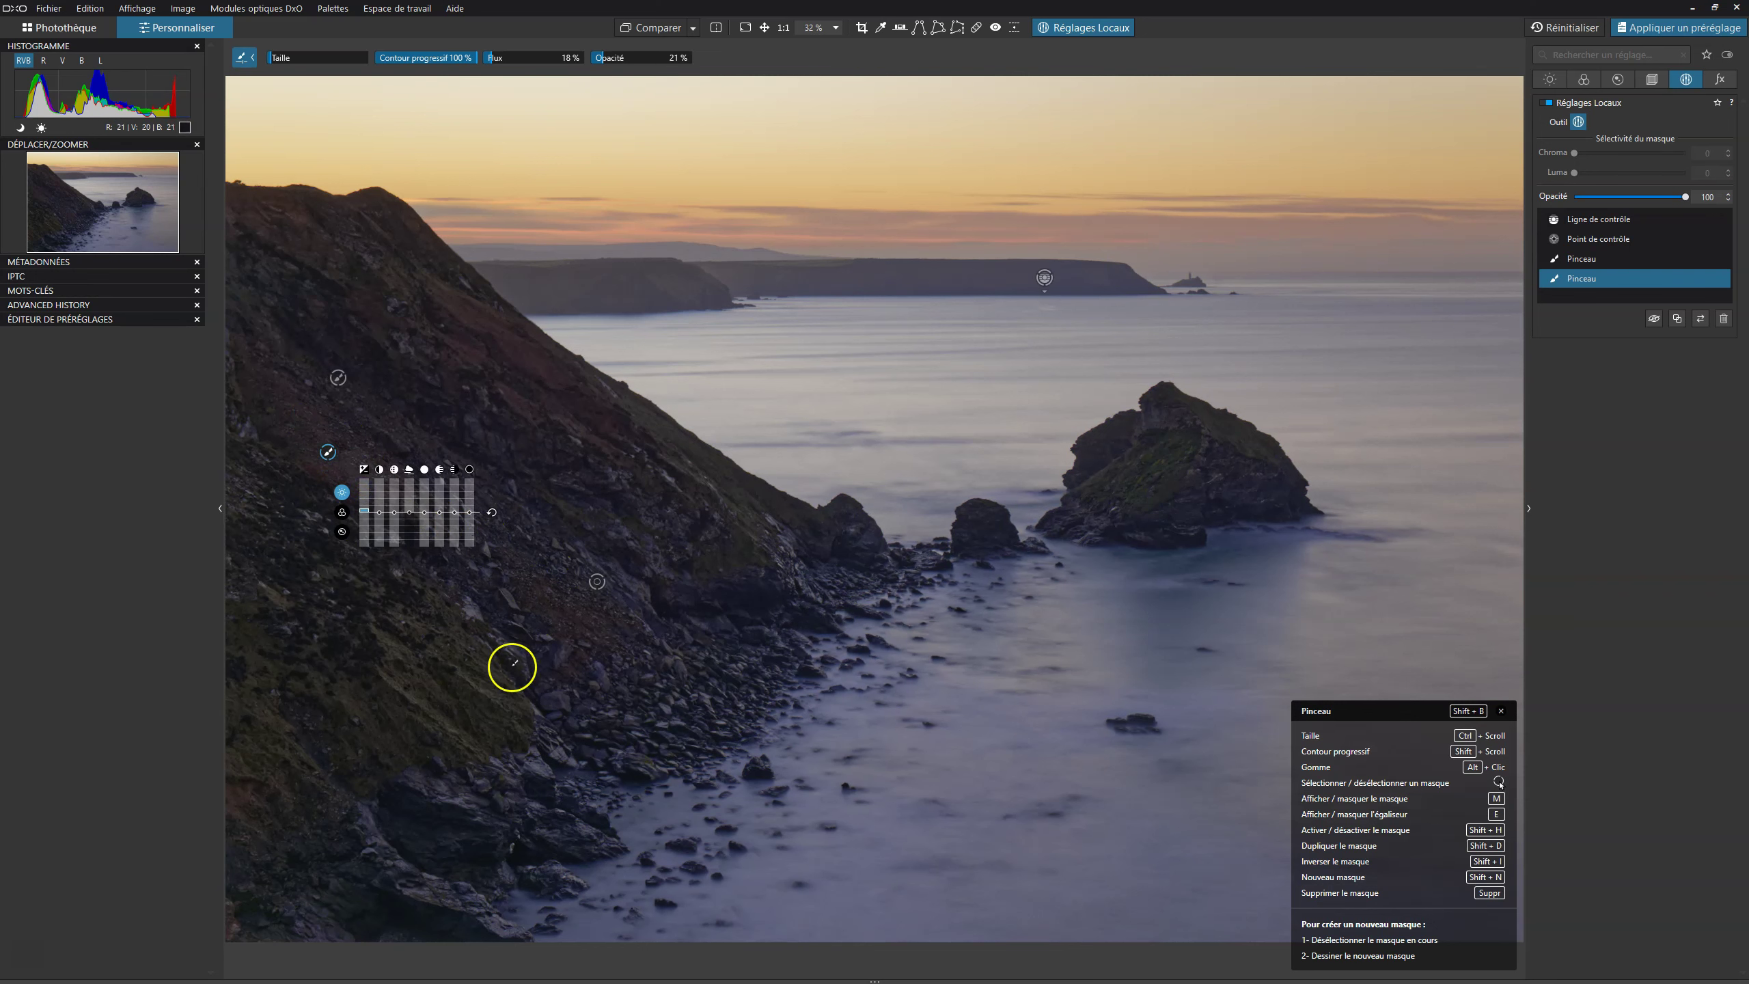
{"action": "left_click_drag", "start_coordinate": [391, 675], "coordinate": [430, 697]}
{"action": "mouse_move", "coordinate": [512, 761]}
{"action": "left_mouse_down"}
{"action": "mouse_move", "coordinate": [365, 816]}
{"action": "mouse_move", "coordinate": [431, 883]}
{"action": "mouse_move", "coordinate": [527, 917]}
{"action": "left_mouse_up"}
{"action": "mouse_move", "coordinate": [421, 786]}
{"action": "left_mouse_down"}
{"action": "mouse_move", "coordinate": [537, 767]}
{"action": "mouse_move", "coordinate": [596, 837]}
{"action": "left_mouse_up"}
{"action": "mouse_move", "coordinate": [524, 761]}
{"action": "left_mouse_down"}
{"action": "mouse_move", "coordinate": [553, 878]}
{"action": "mouse_move", "coordinate": [616, 735]}
{"action": "mouse_move", "coordinate": [751, 657]}
{"action": "left_mouse_up"}
{"action": "left_click_drag", "start_coordinate": [713, 659], "coordinate": [713, 659]}
{"action": "mouse_move", "coordinate": [691, 536]}
{"action": "left_mouse_down"}
{"action": "mouse_move", "coordinate": [664, 512]}
{"action": "mouse_move", "coordinate": [672, 477]}
{"action": "left_mouse_up"}
{"action": "left_click_drag", "start_coordinate": [773, 517], "coordinate": [797, 582]}
{"action": "left_click_drag", "start_coordinate": [408, 350], "coordinate": [363, 248]}
{"action": "left_click_drag", "start_coordinate": [252, 253], "coordinate": [281, 282]}
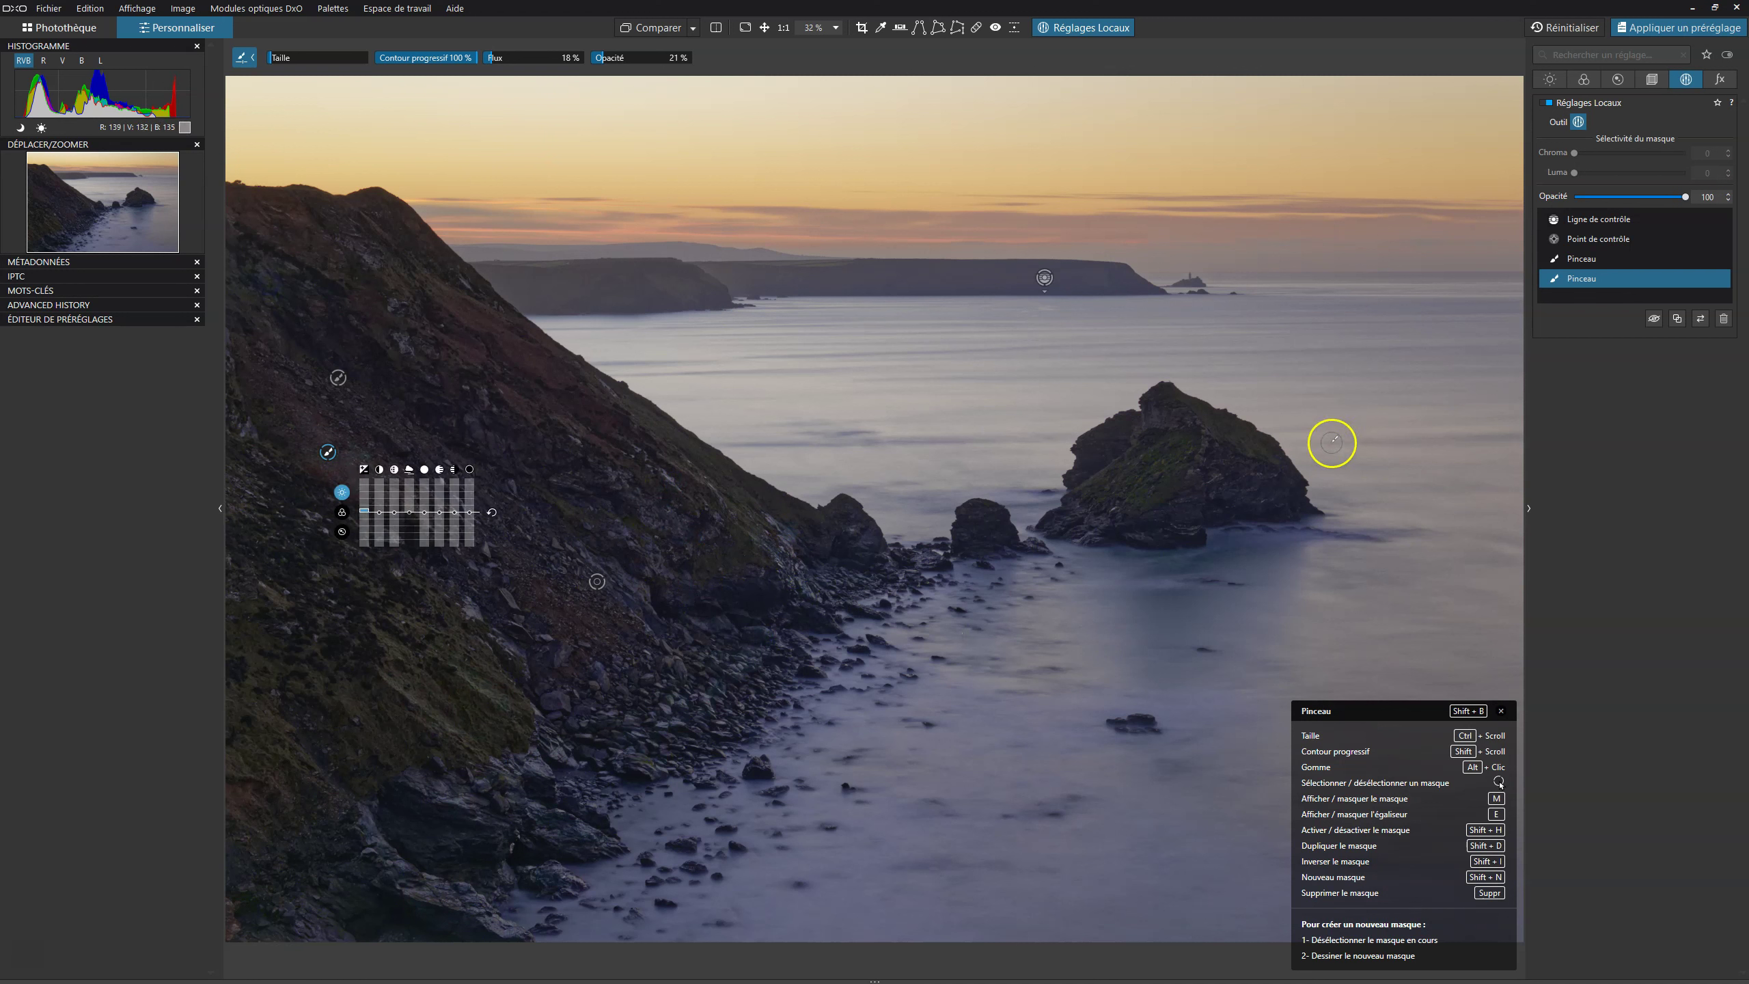
Compare the photo with and without the lightening brush mask, and with and without all local adjustments
{"action": "left_click", "coordinate": [1717, 278]}
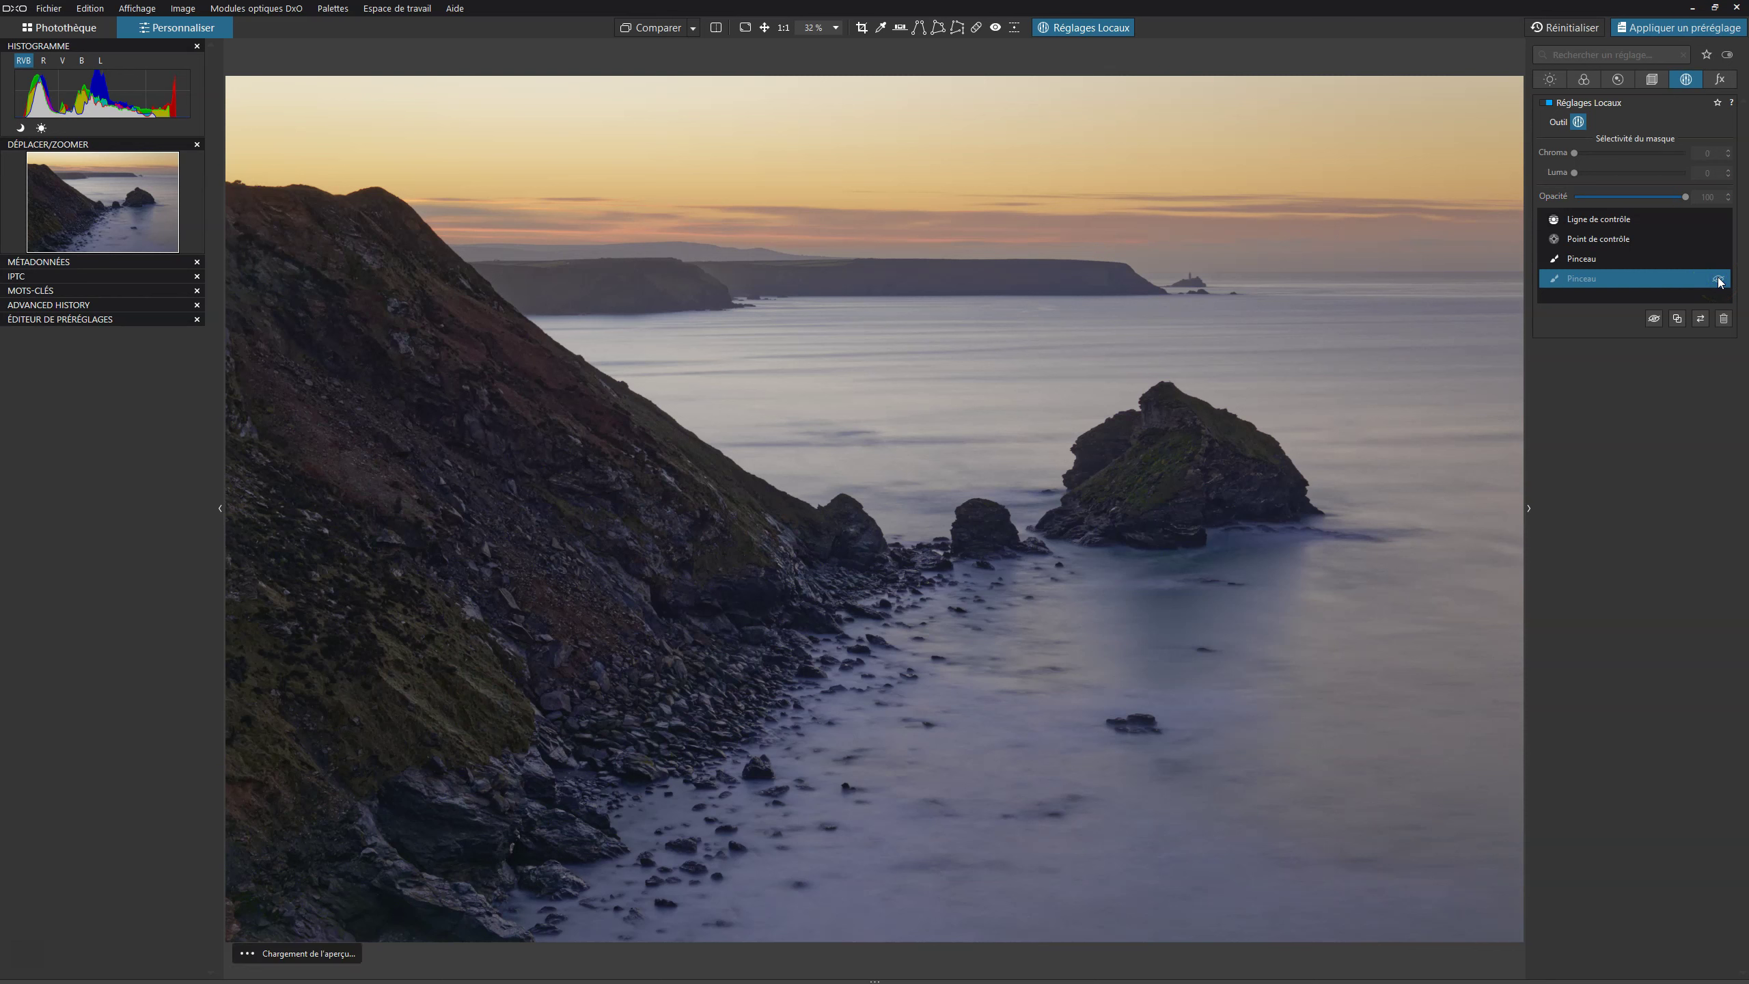
{"action": "left_click", "coordinate": [1718, 278]}
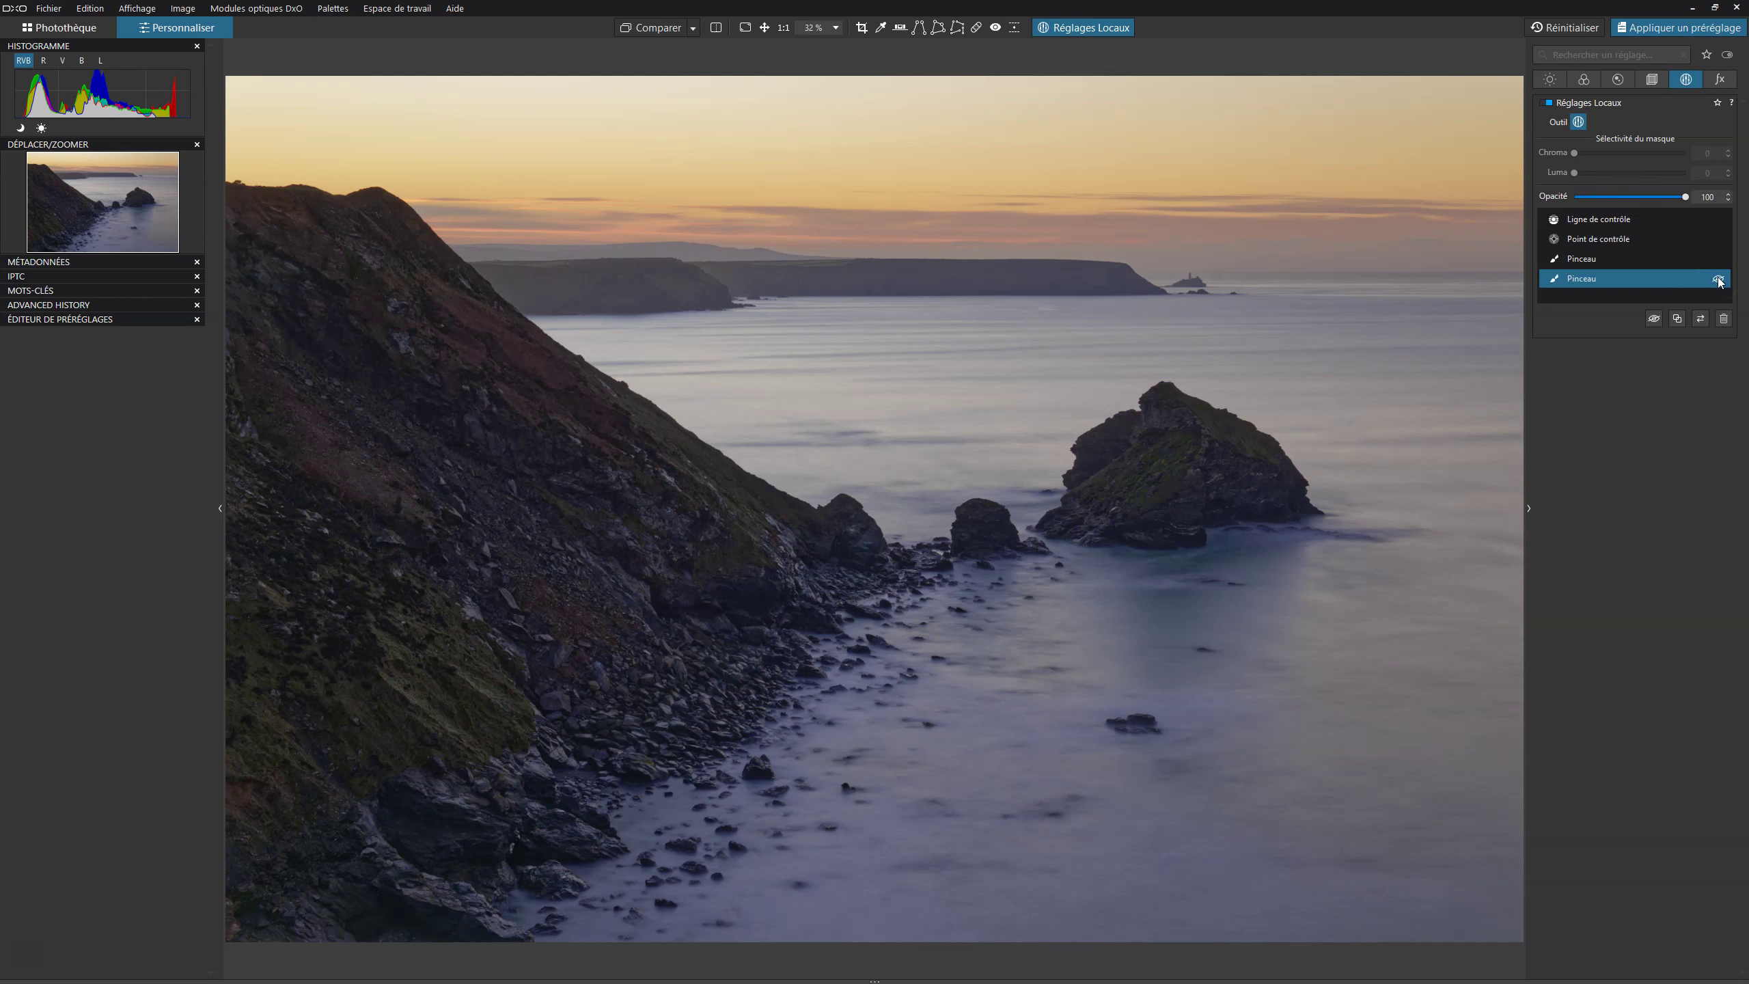
{"action": "mouse_move", "coordinate": [561, 511]}
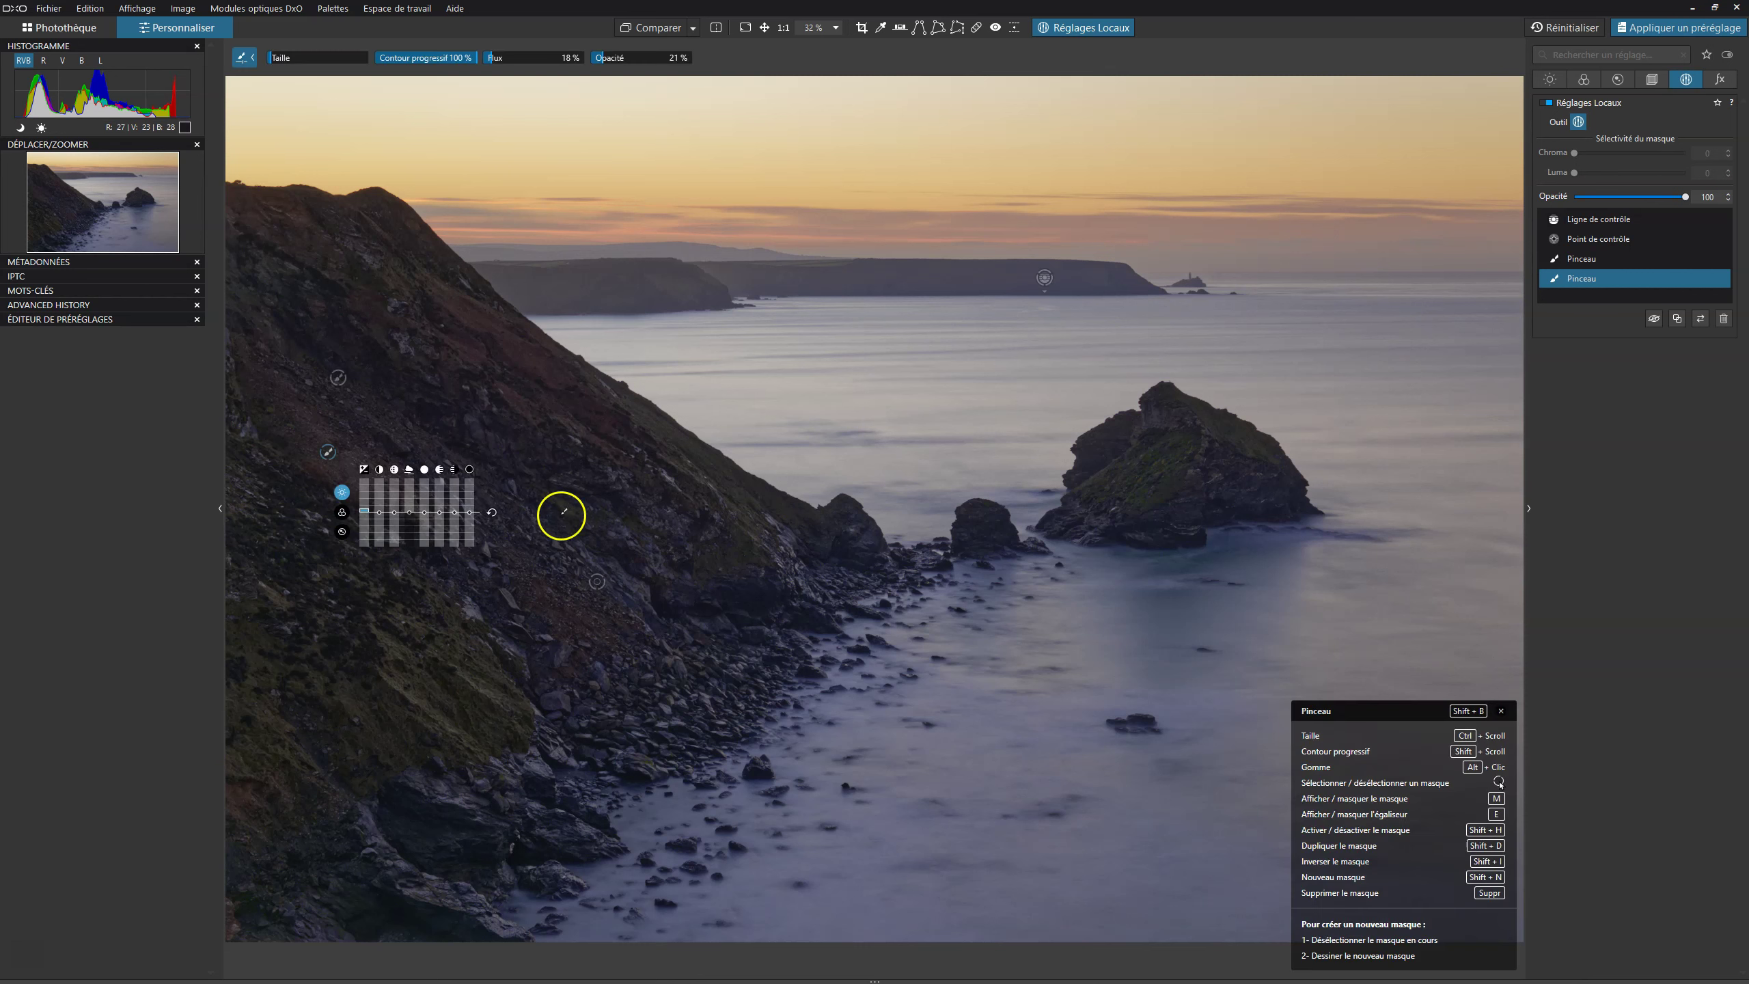
{"action": "left_click", "coordinate": [365, 513]}
{"action": "left_click", "coordinate": [391, 519]}
{"action": "left_click", "coordinate": [1470, 600]}
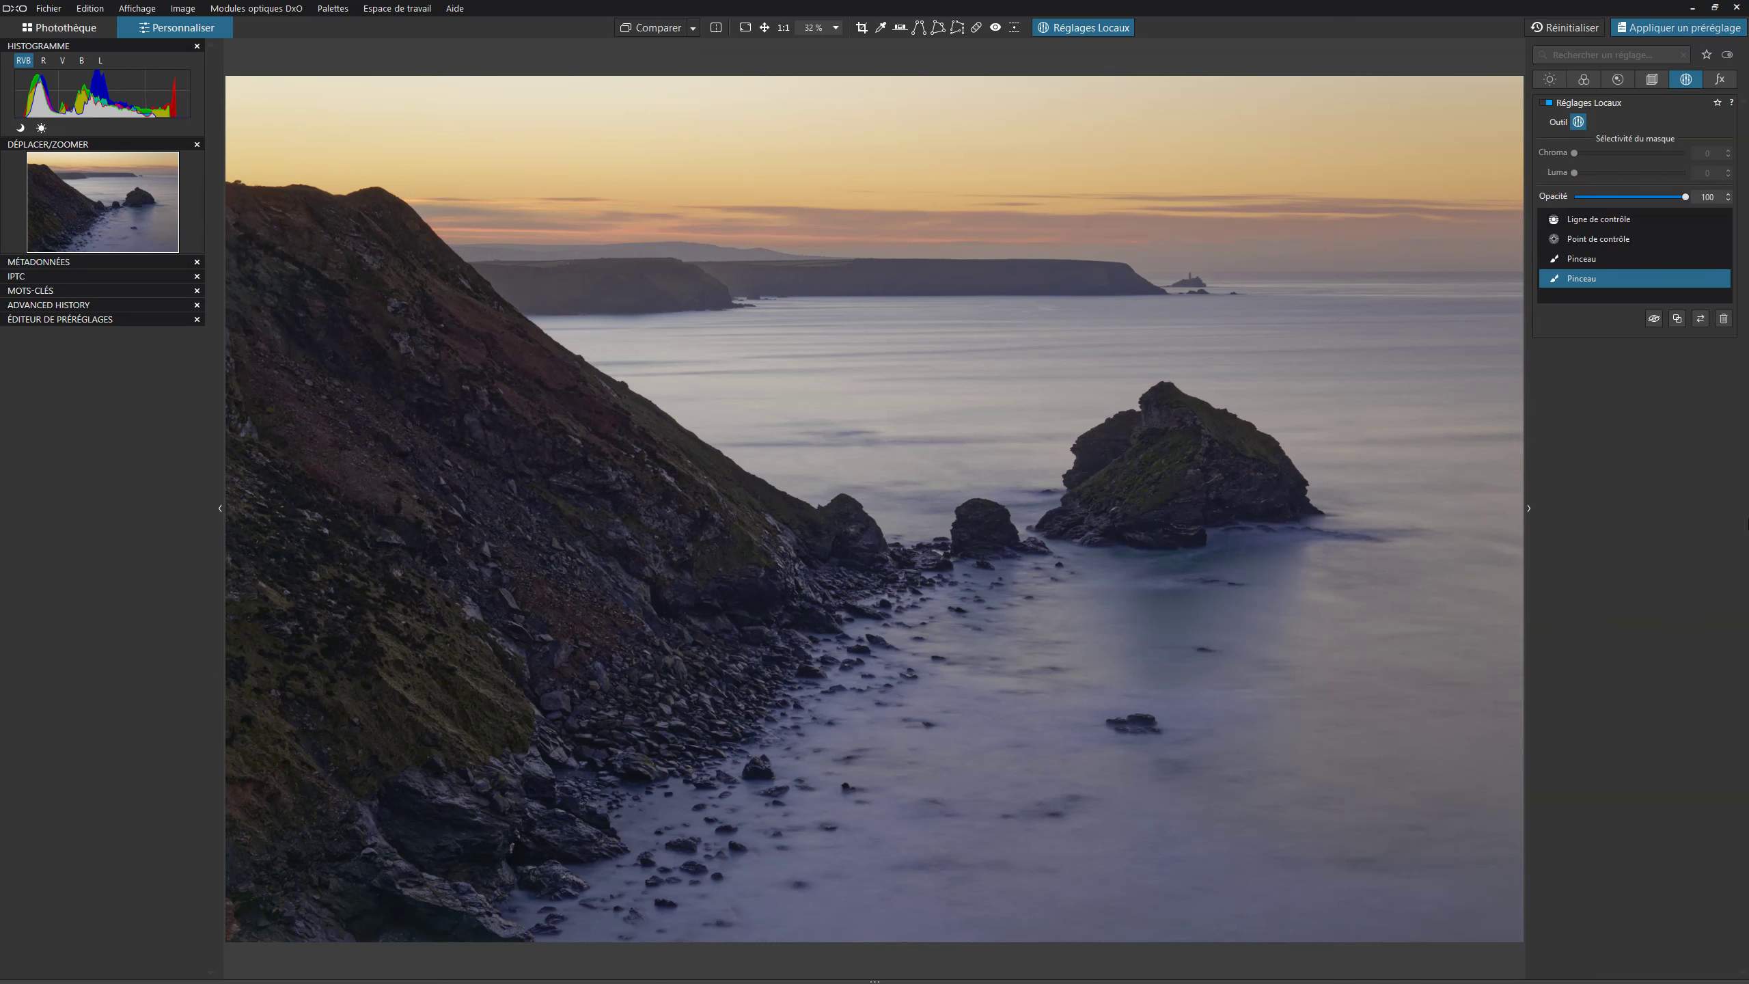
{"action": "left_click", "coordinate": [1545, 101]}
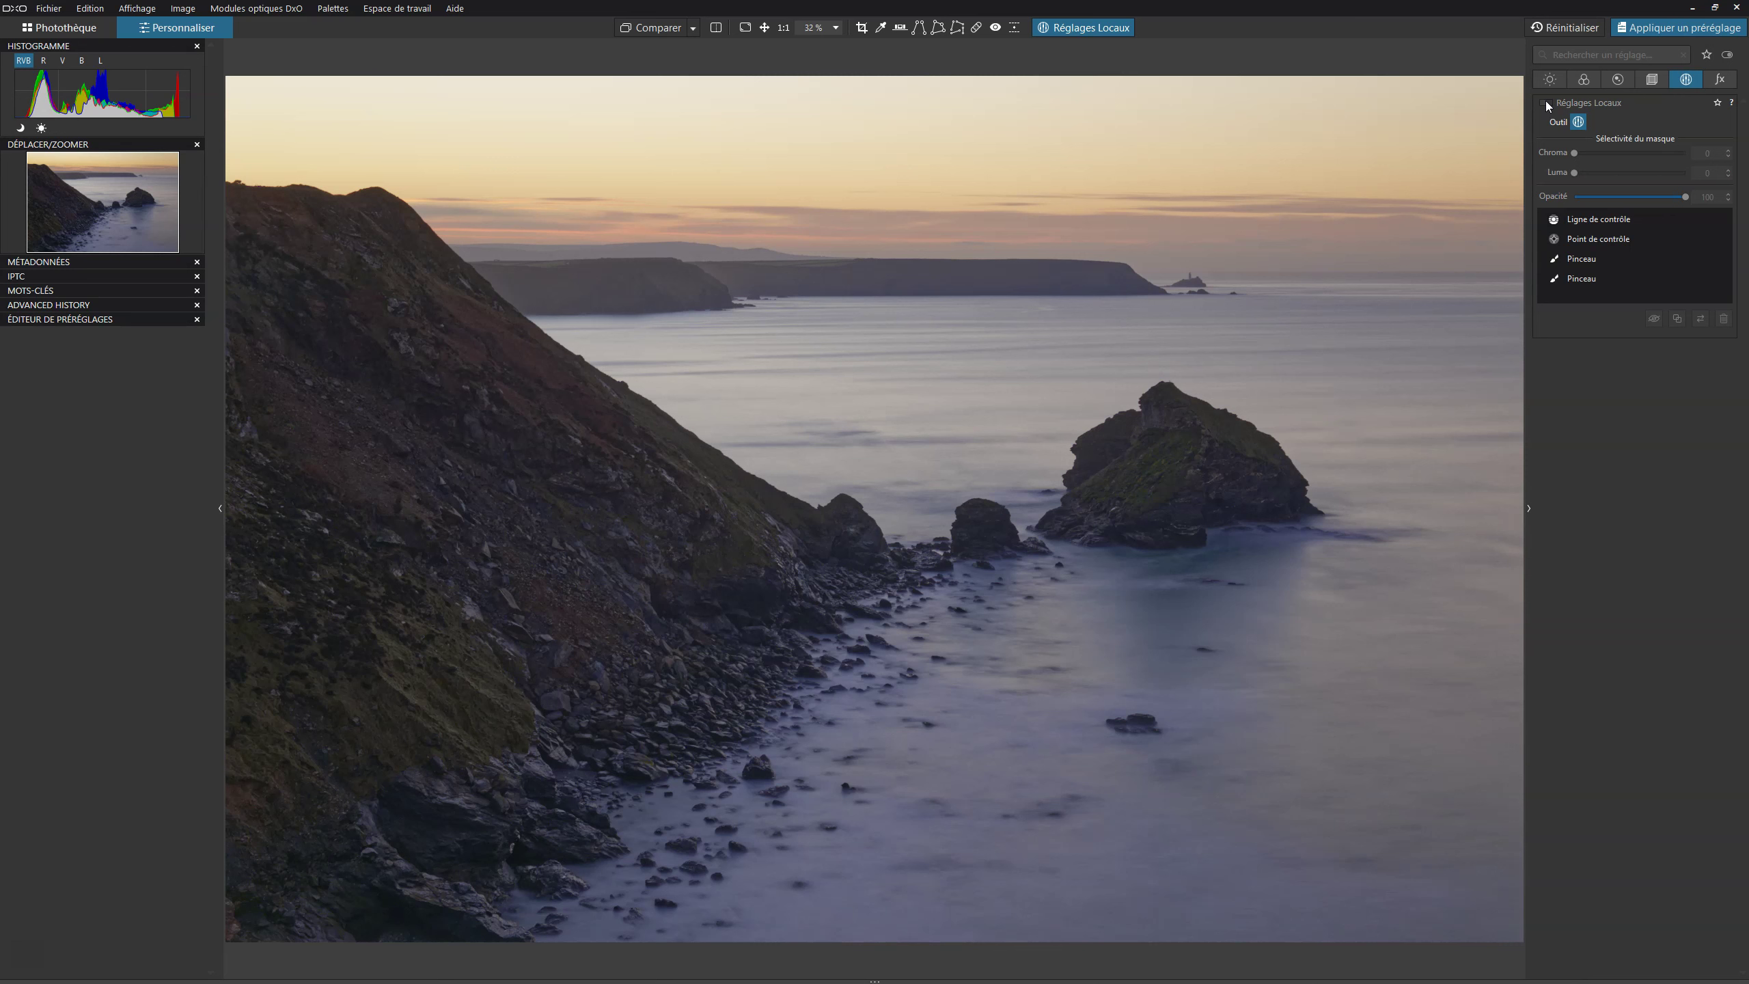
{"action": "left_click", "coordinate": [1545, 101]}
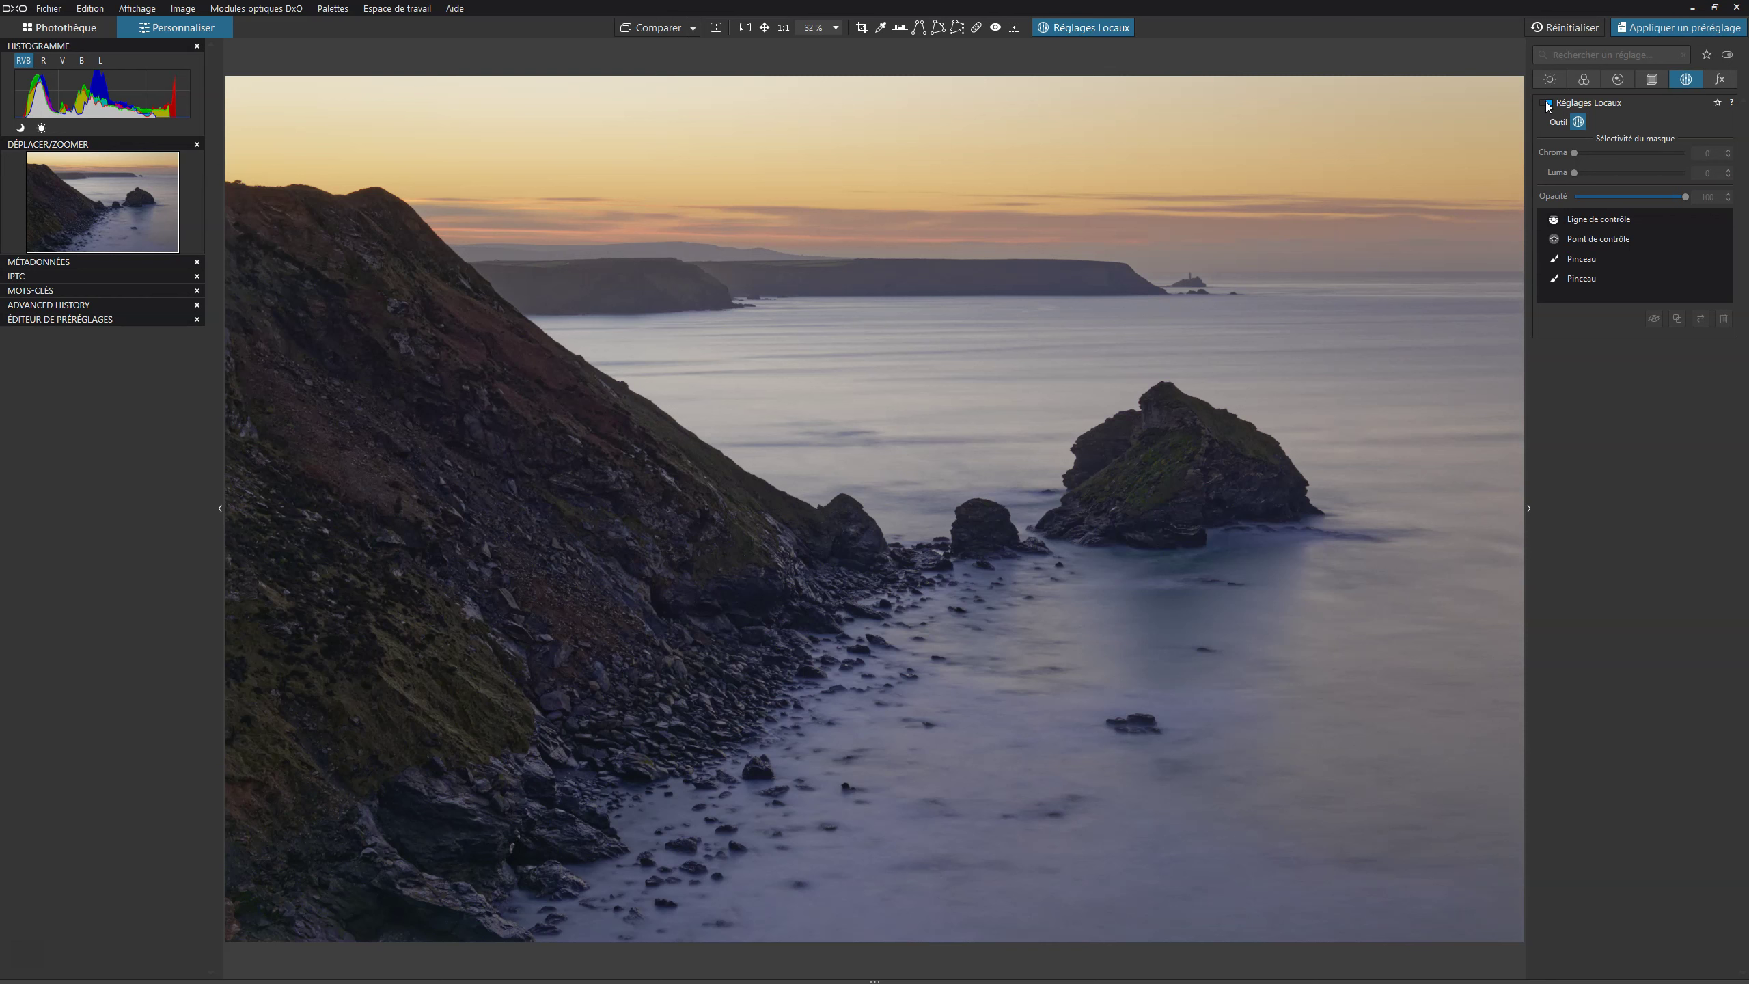
Select the first, darkening brush mask and paint it over the large rock in the sea and its base
{"action": "key", "text": "shift+b"}
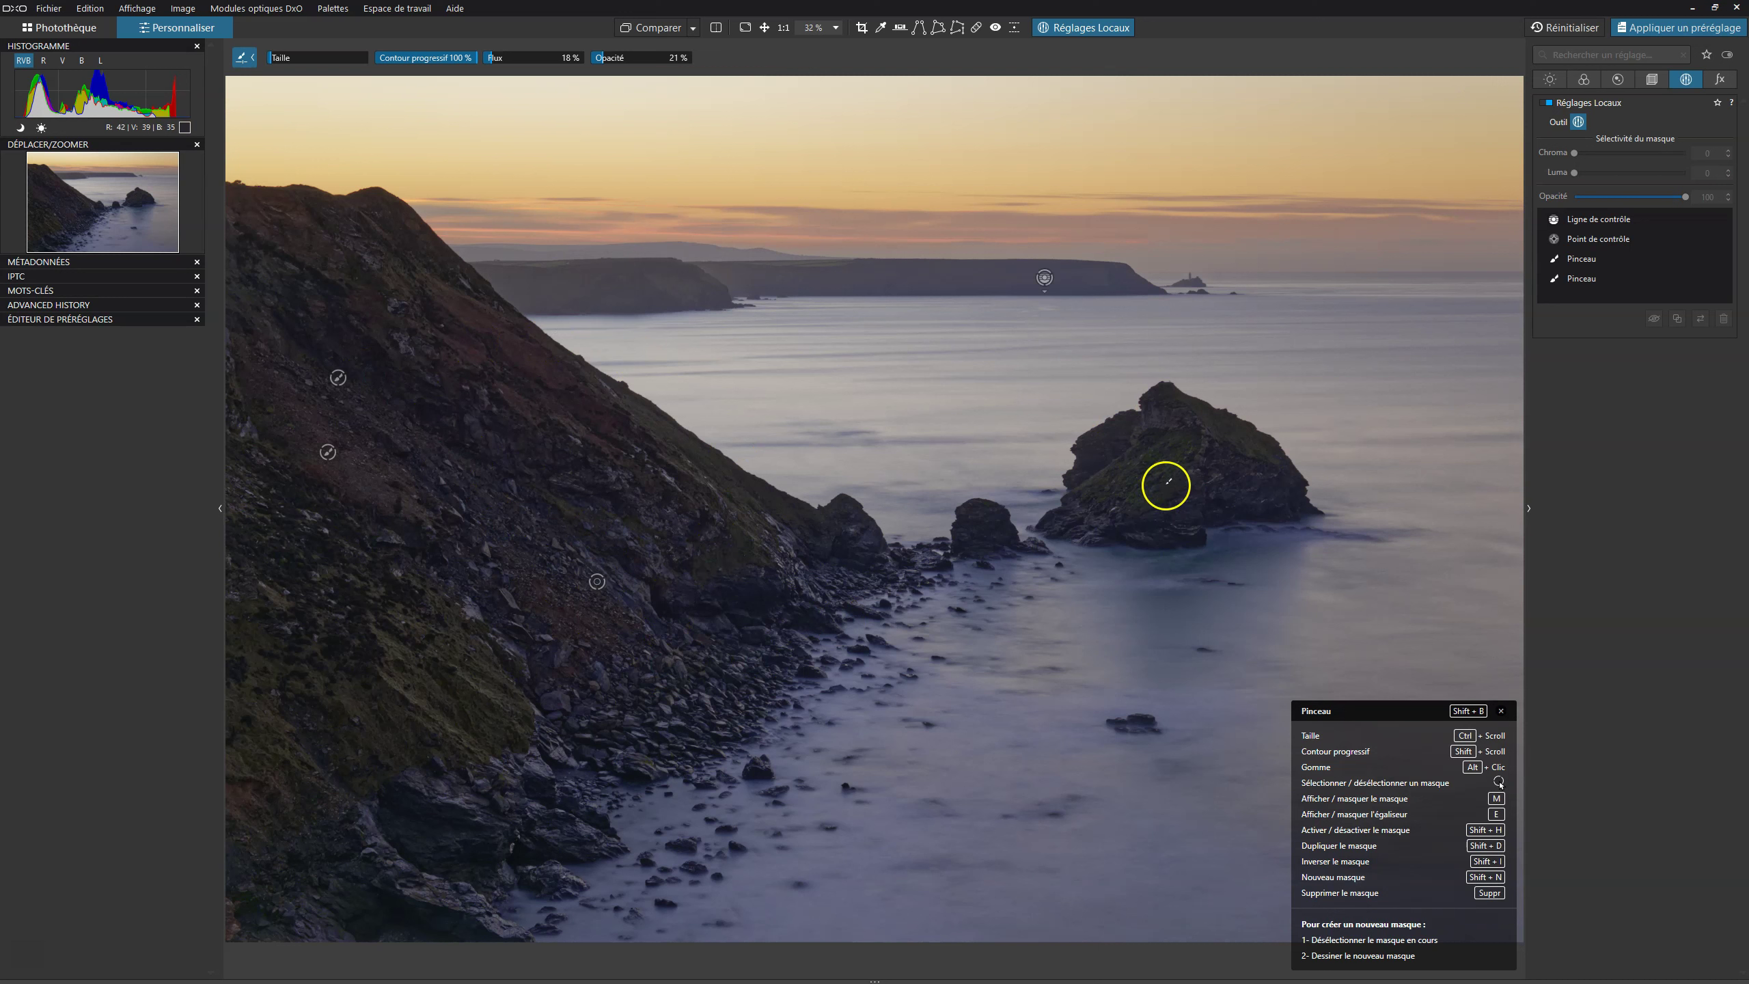
{"action": "left_click", "coordinate": [1578, 260]}
{"action": "left_click", "coordinate": [1575, 267]}
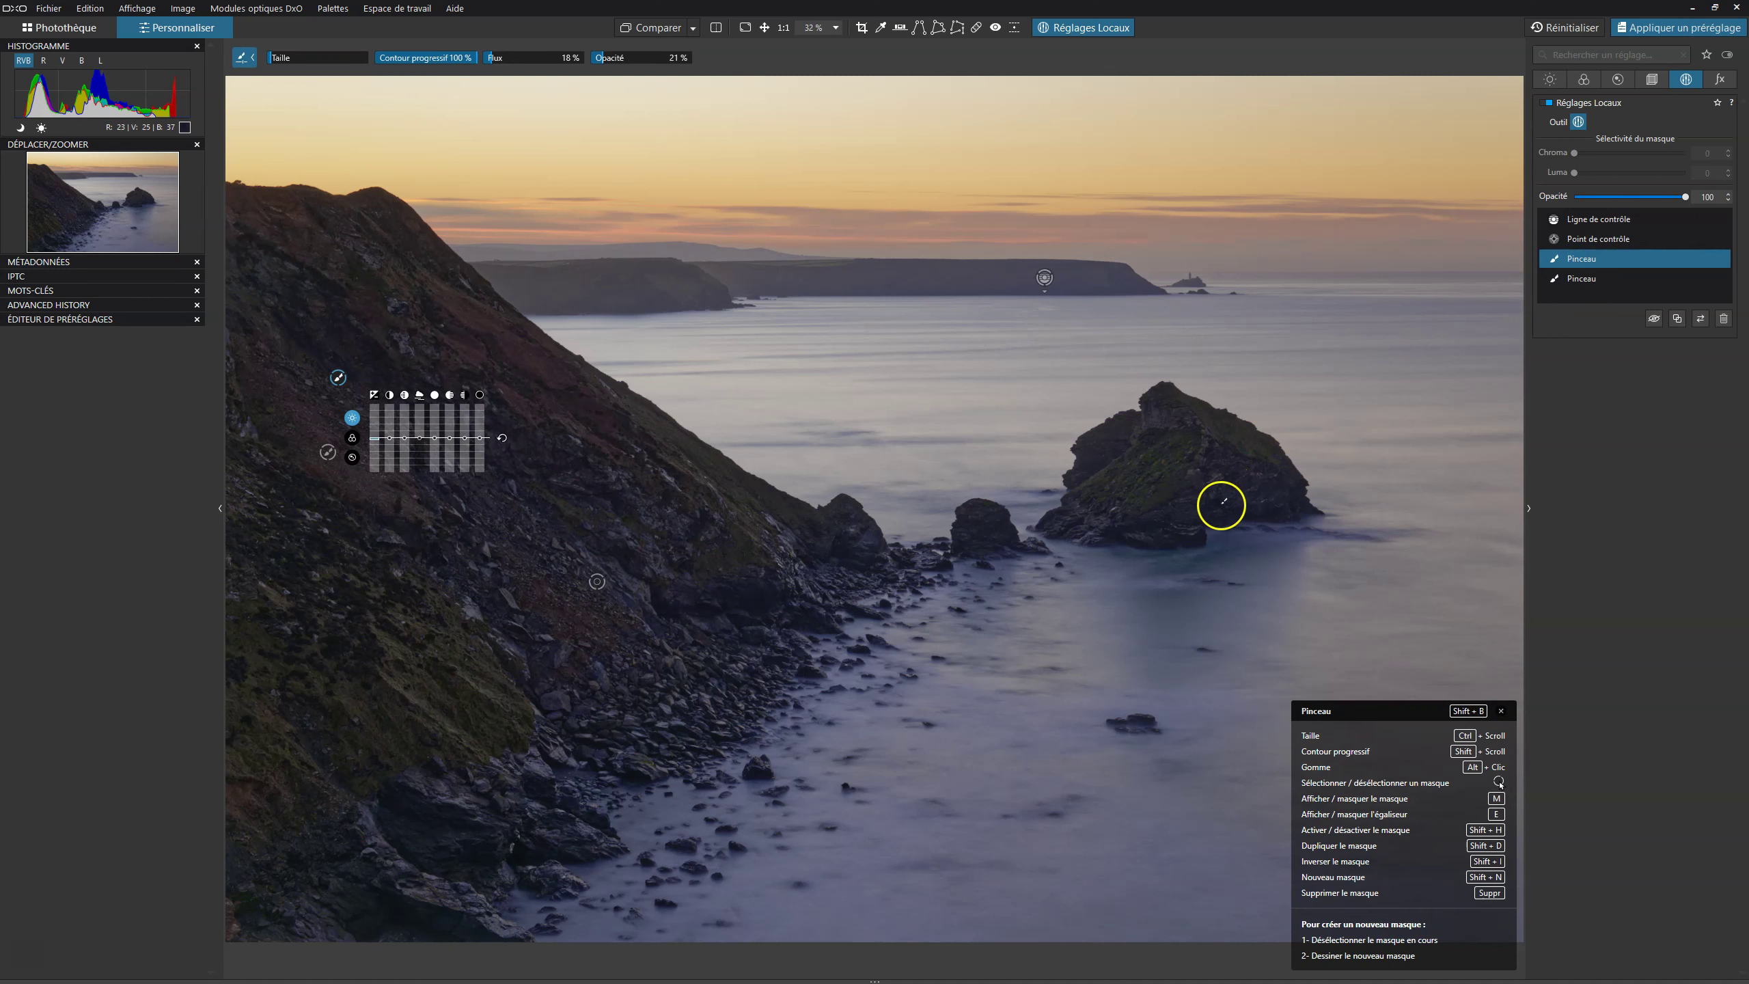
{"action": "mouse_move", "coordinate": [1209, 458]}
{"action": "left_mouse_down"}
{"action": "mouse_move", "coordinate": [1179, 522]}
{"action": "mouse_move", "coordinate": [1217, 444]}
{"action": "mouse_move", "coordinate": [1272, 474]}
{"action": "mouse_move", "coordinate": [1280, 505]}
{"action": "mouse_move", "coordinate": [1199, 518]}
{"action": "left_mouse_up"}
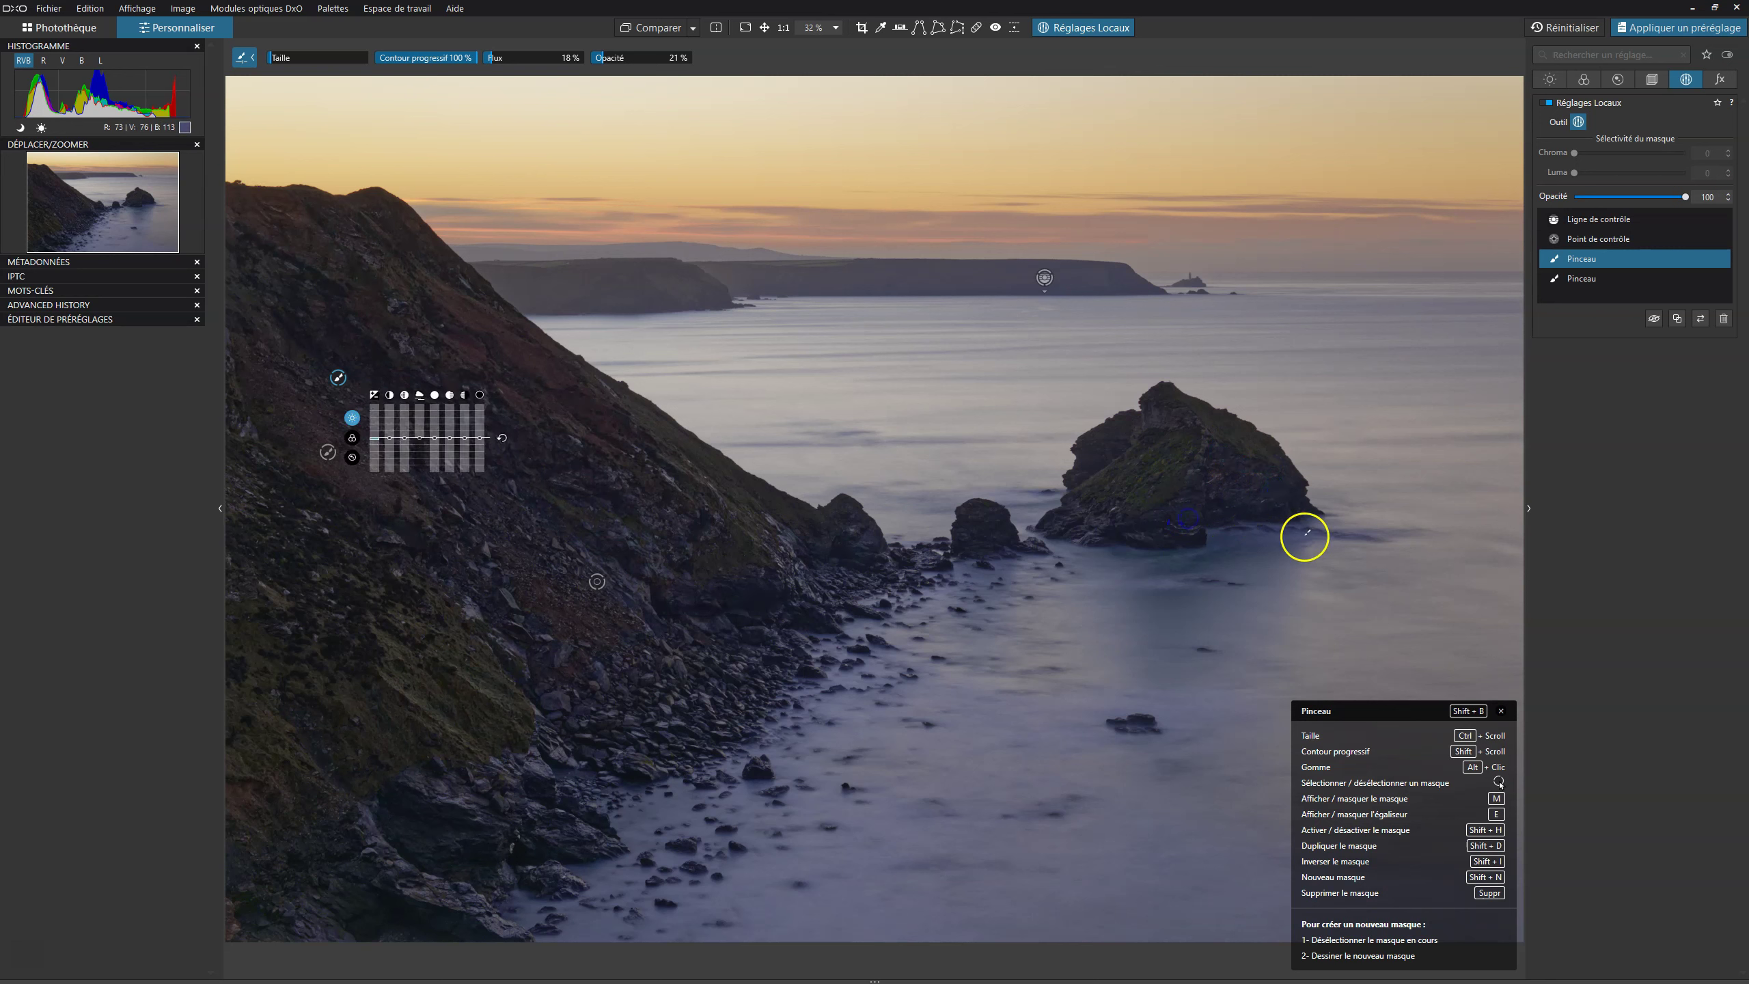
{"action": "mouse_move", "coordinate": [1154, 439]}
{"action": "left_mouse_down"}
{"action": "mouse_move", "coordinate": [1110, 520]}
{"action": "mouse_move", "coordinate": [1182, 494]}
{"action": "mouse_move", "coordinate": [1273, 547]}
{"action": "left_mouse_up"}
Select the second, lightening brush mask and paint it over both sides of the large sea rock
{"action": "left_click", "coordinate": [1576, 278]}
{"action": "mouse_move", "coordinate": [1171, 448]}
{"action": "left_mouse_down"}
{"action": "mouse_move", "coordinate": [1145, 484]}
{"action": "mouse_move", "coordinate": [1149, 457]}
{"action": "mouse_move", "coordinate": [1120, 481]}
{"action": "mouse_move", "coordinate": [1149, 454]}
{"action": "mouse_move", "coordinate": [1086, 485]}
{"action": "mouse_move", "coordinate": [1217, 422]}
{"action": "mouse_move", "coordinate": [1097, 519]}
{"action": "left_mouse_up"}
{"action": "left_click_drag", "start_coordinate": [1212, 475], "coordinate": [1244, 532]}
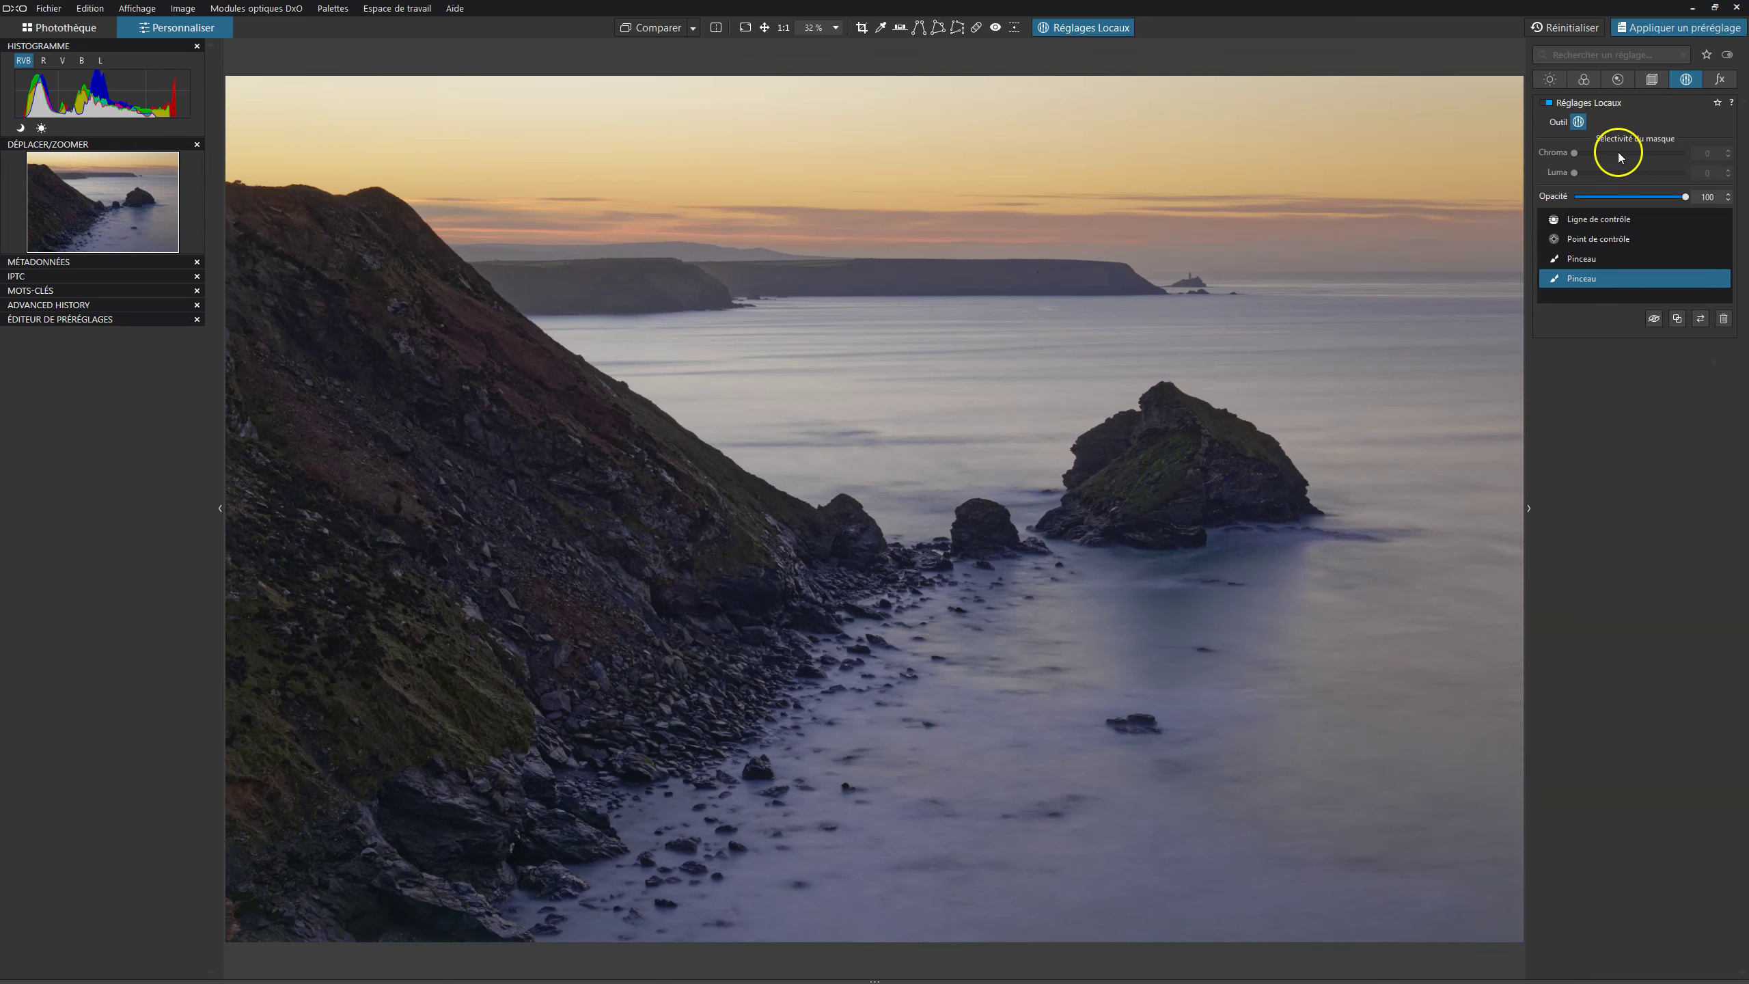
Compare the photo with and without the local adjustments and against its uncorrected version, and close the local adjustments tool
{"action": "left_click", "coordinate": [1547, 104]}
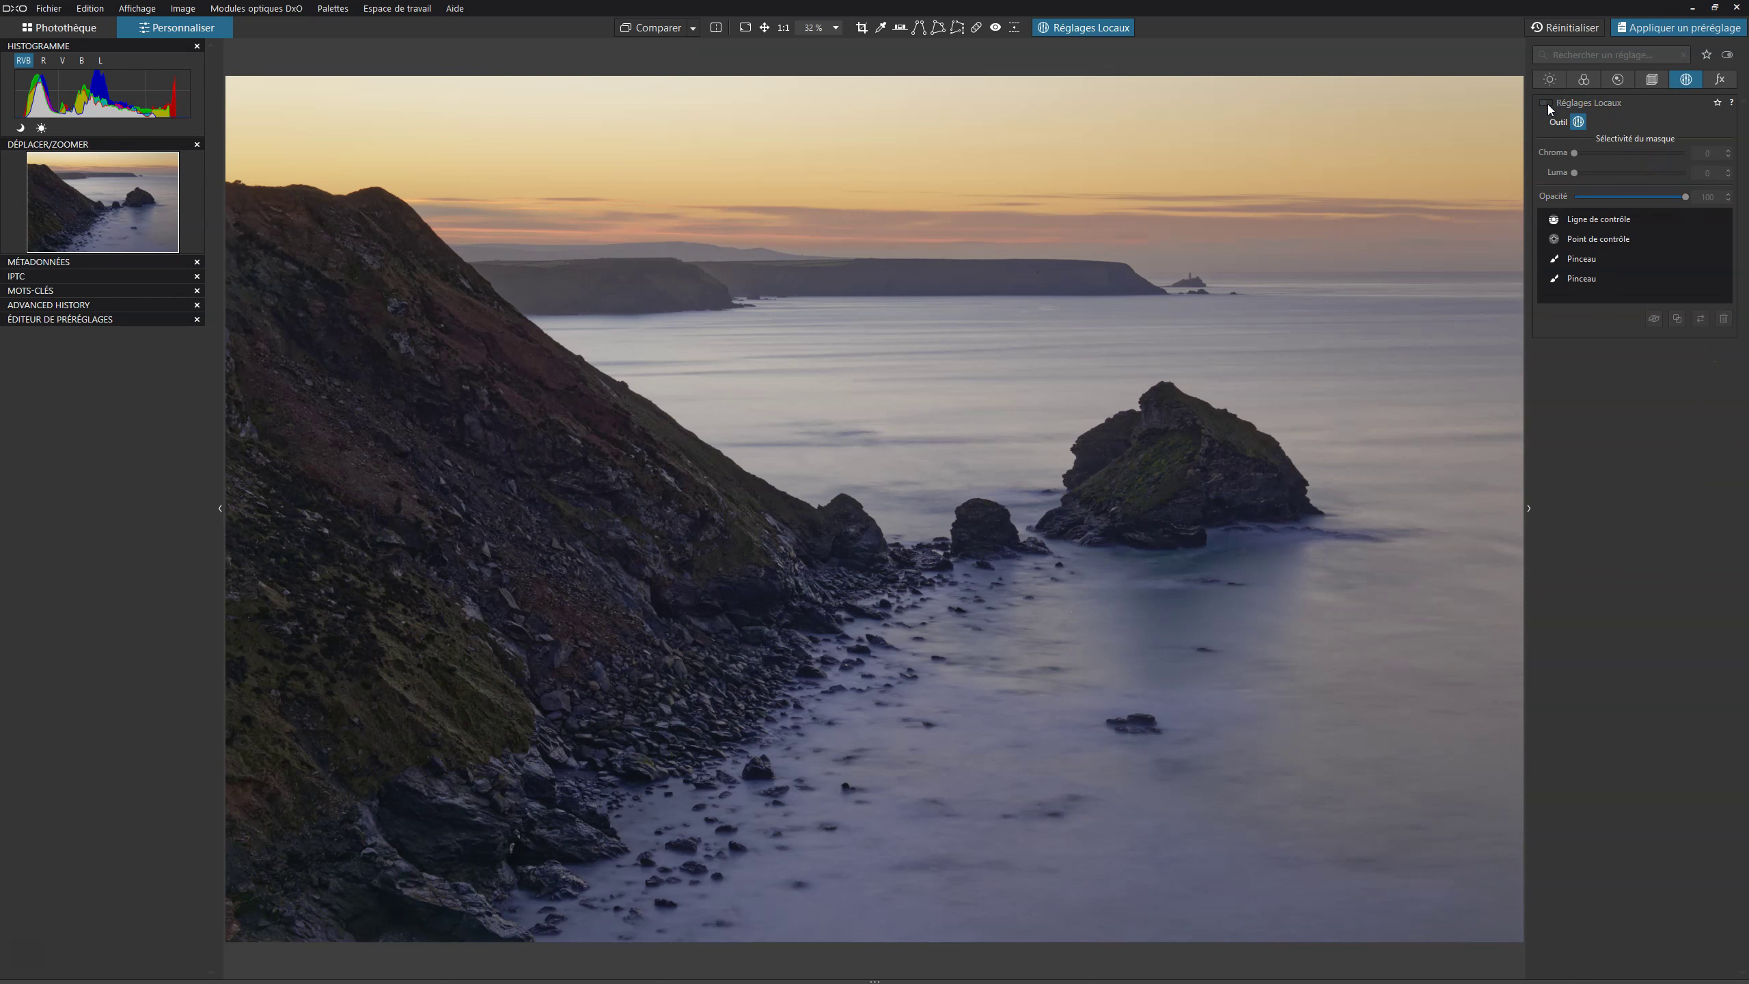
{"action": "left_click", "coordinate": [1546, 103]}
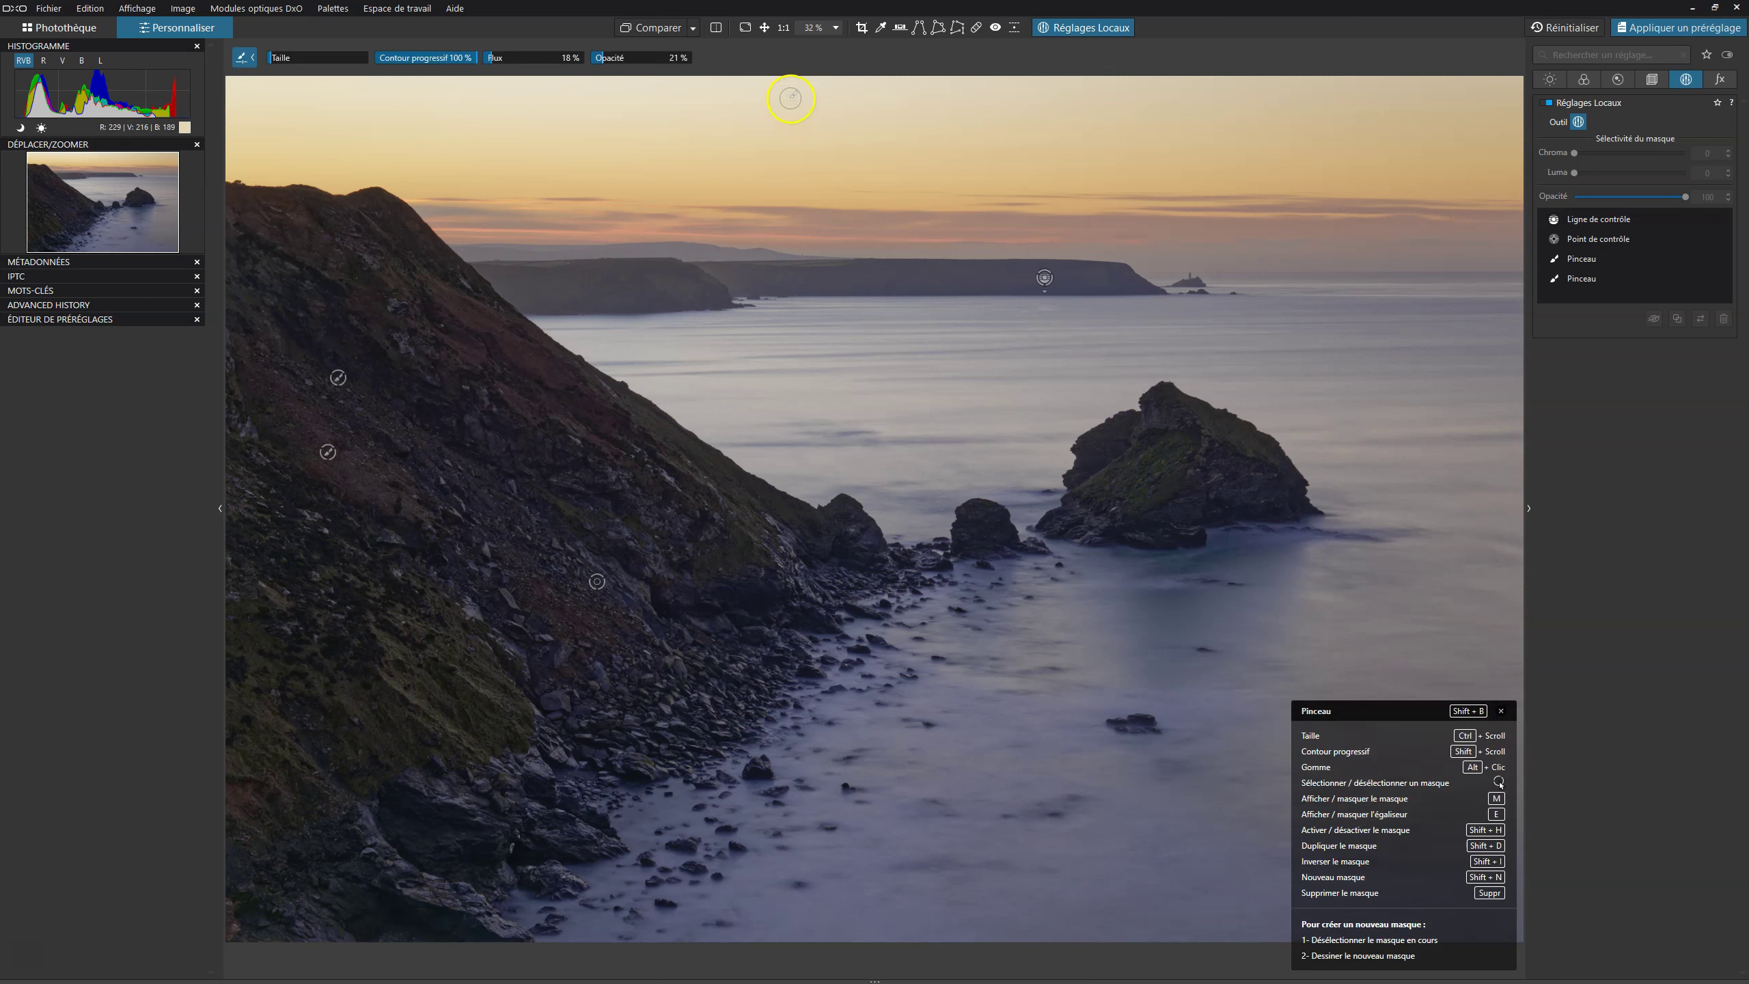
{"action": "left_click", "coordinate": [635, 28]}
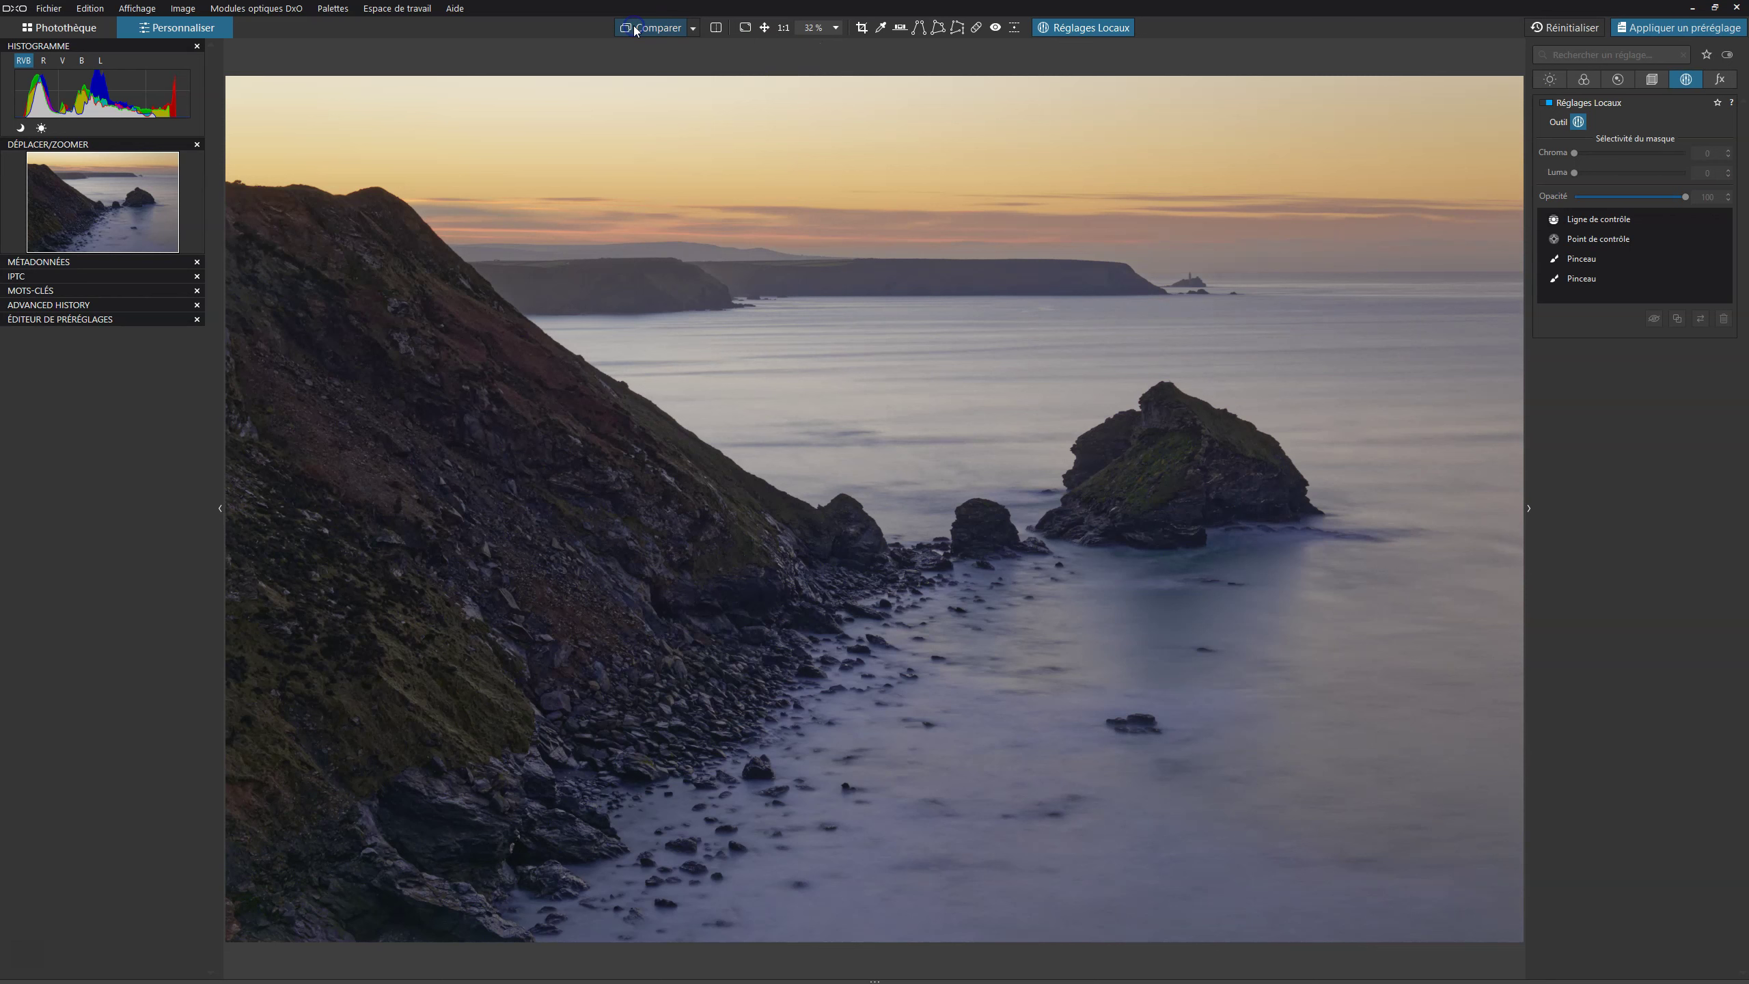
{"action": "left_click", "coordinate": [661, 28]}
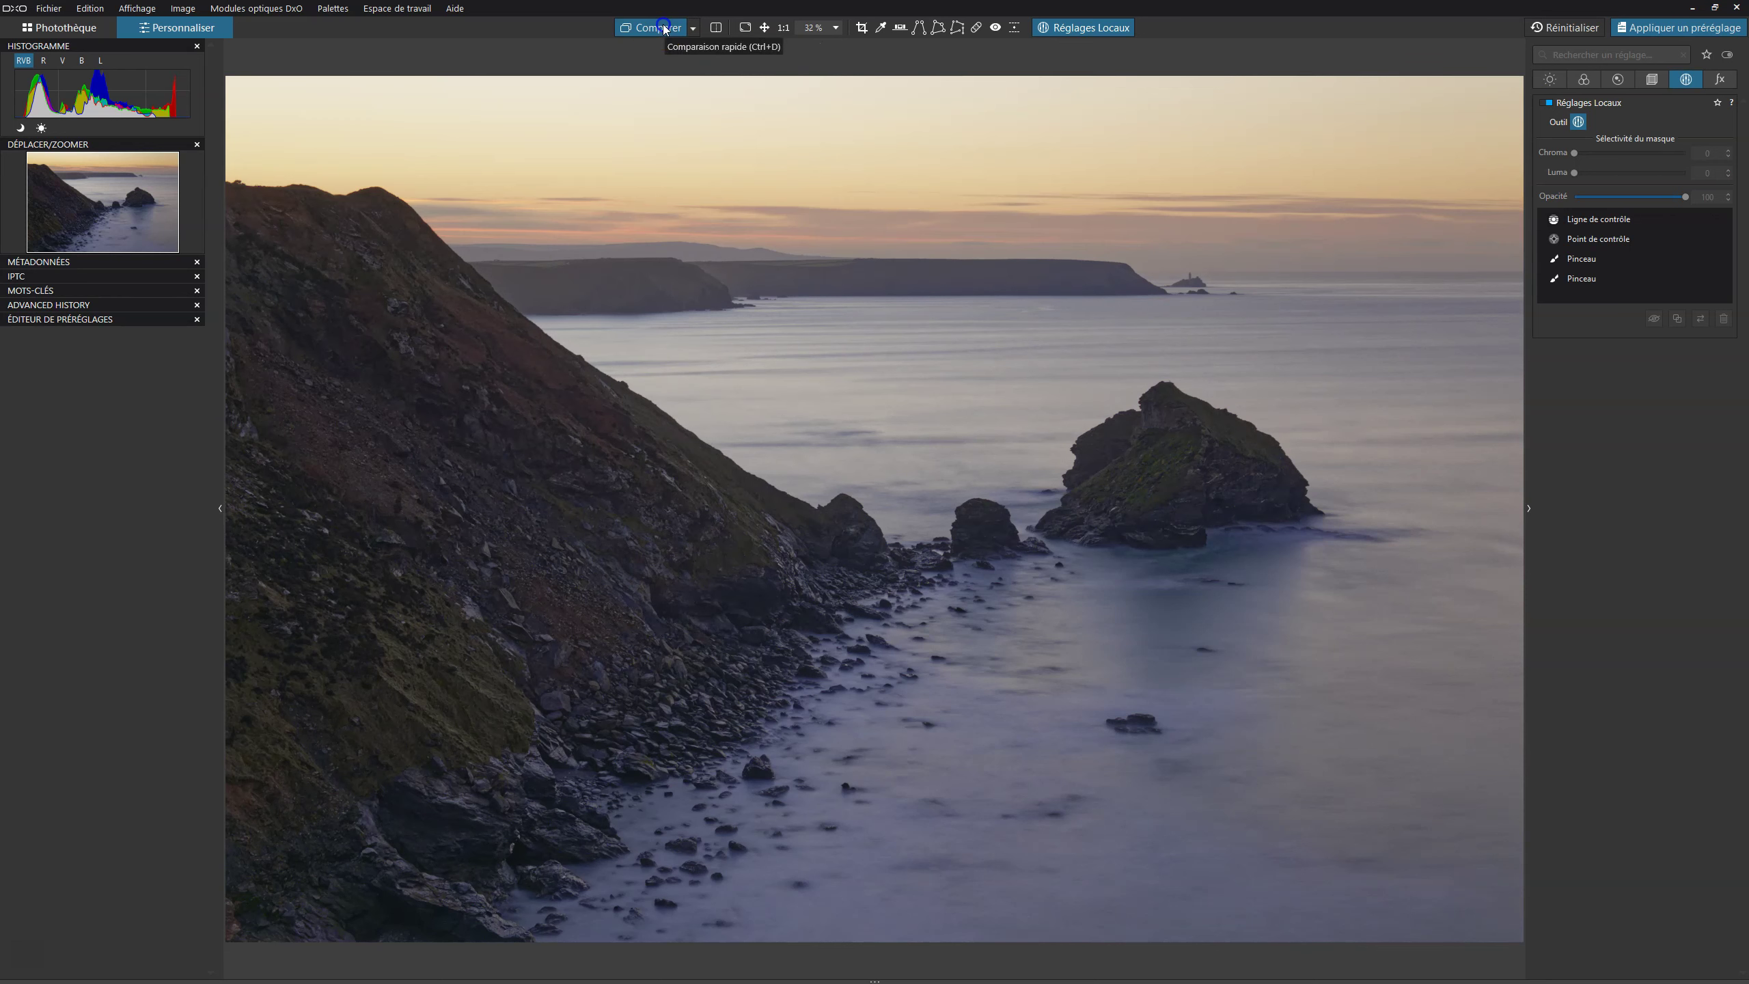
{"action": "left_click", "coordinate": [664, 29]}
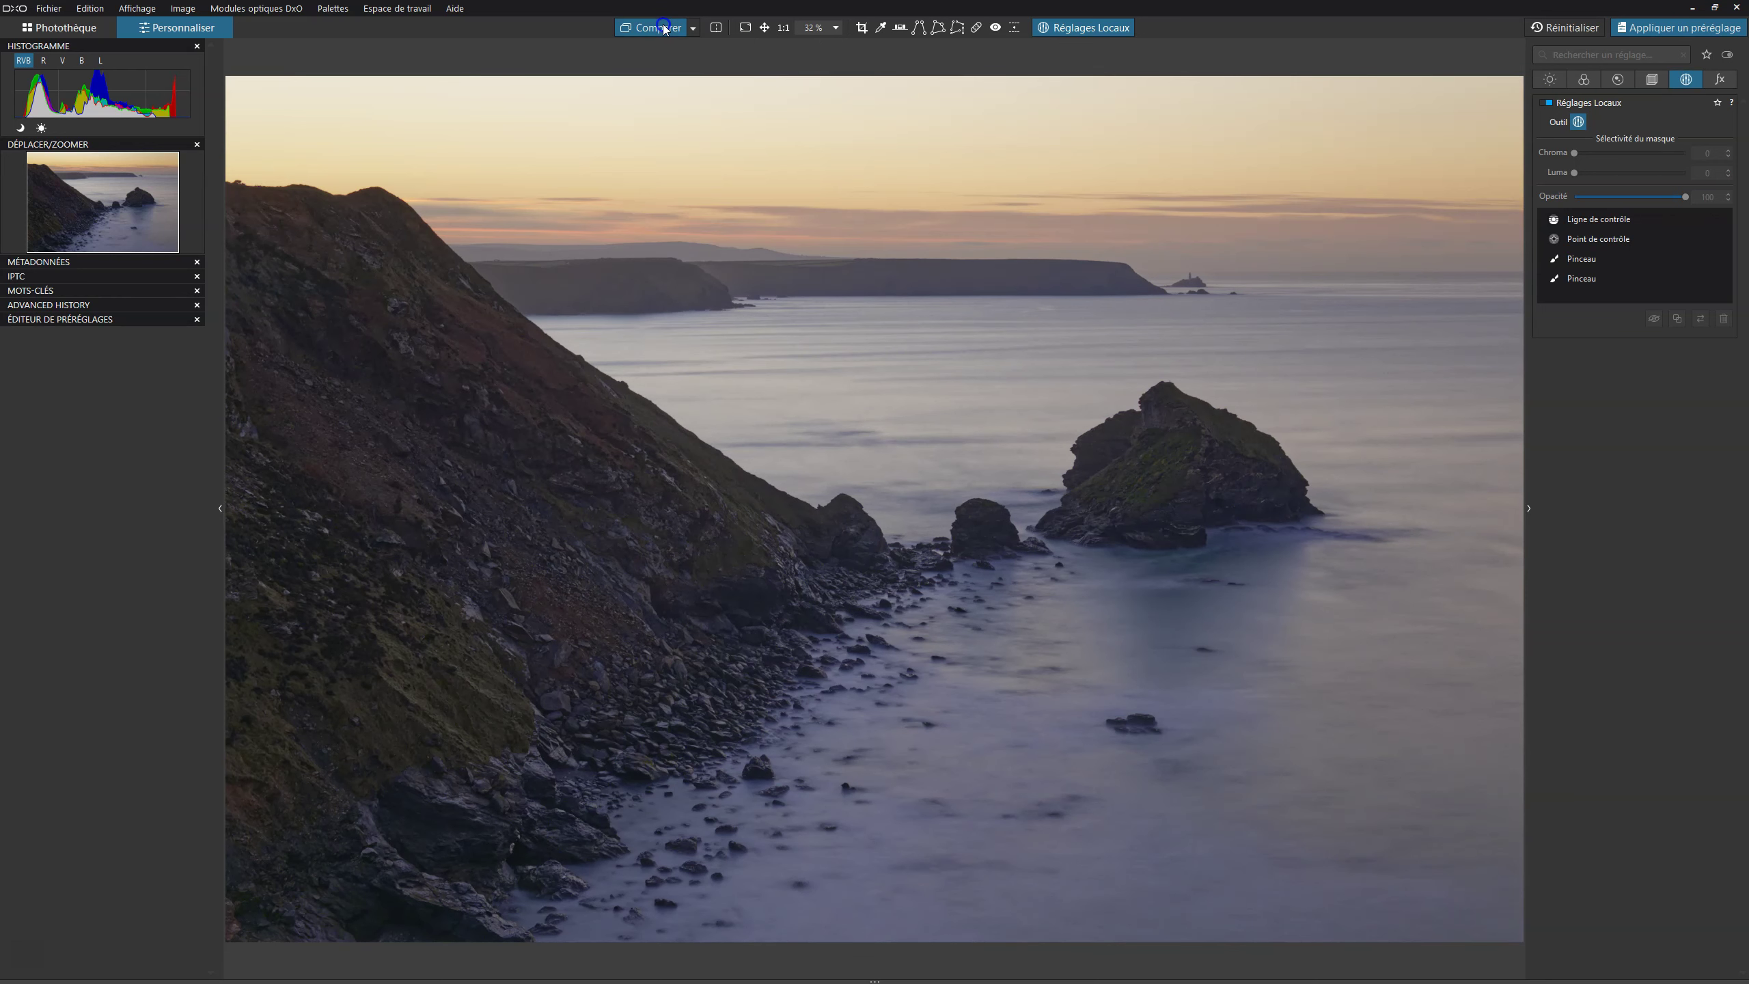
{"action": "left_click", "coordinate": [664, 28]}
{"action": "left_click", "coordinate": [664, 29]}
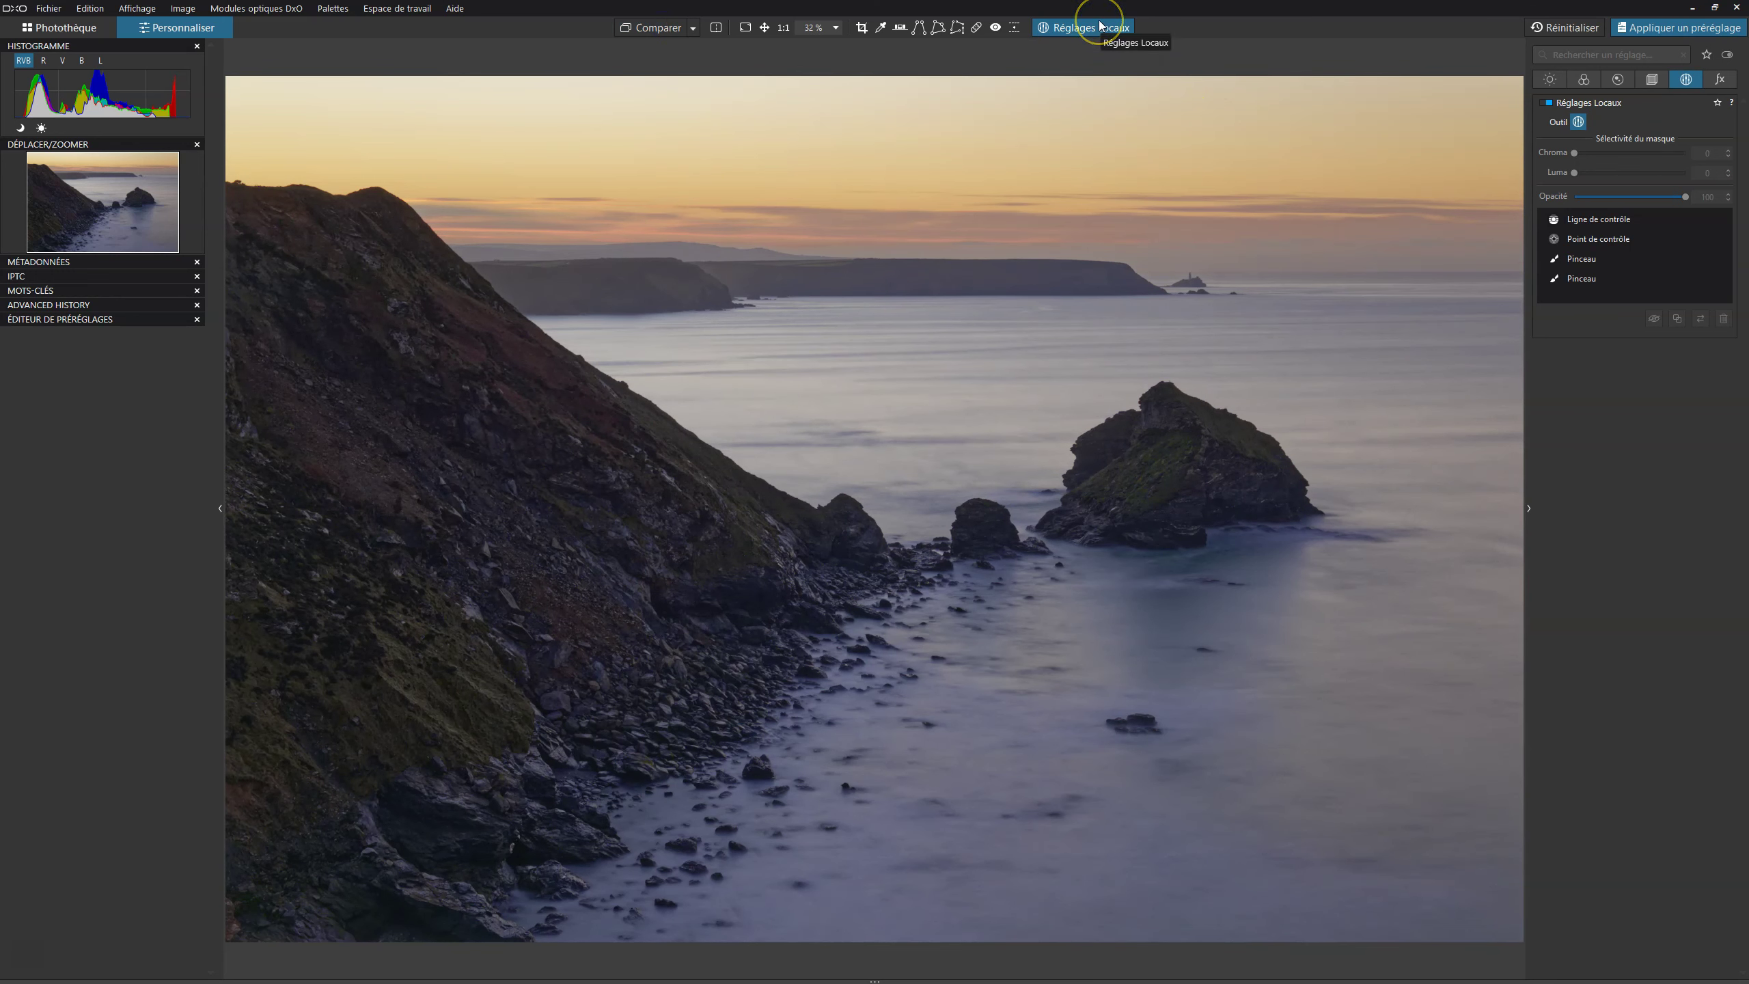
{"action": "left_click", "coordinate": [1549, 106]}
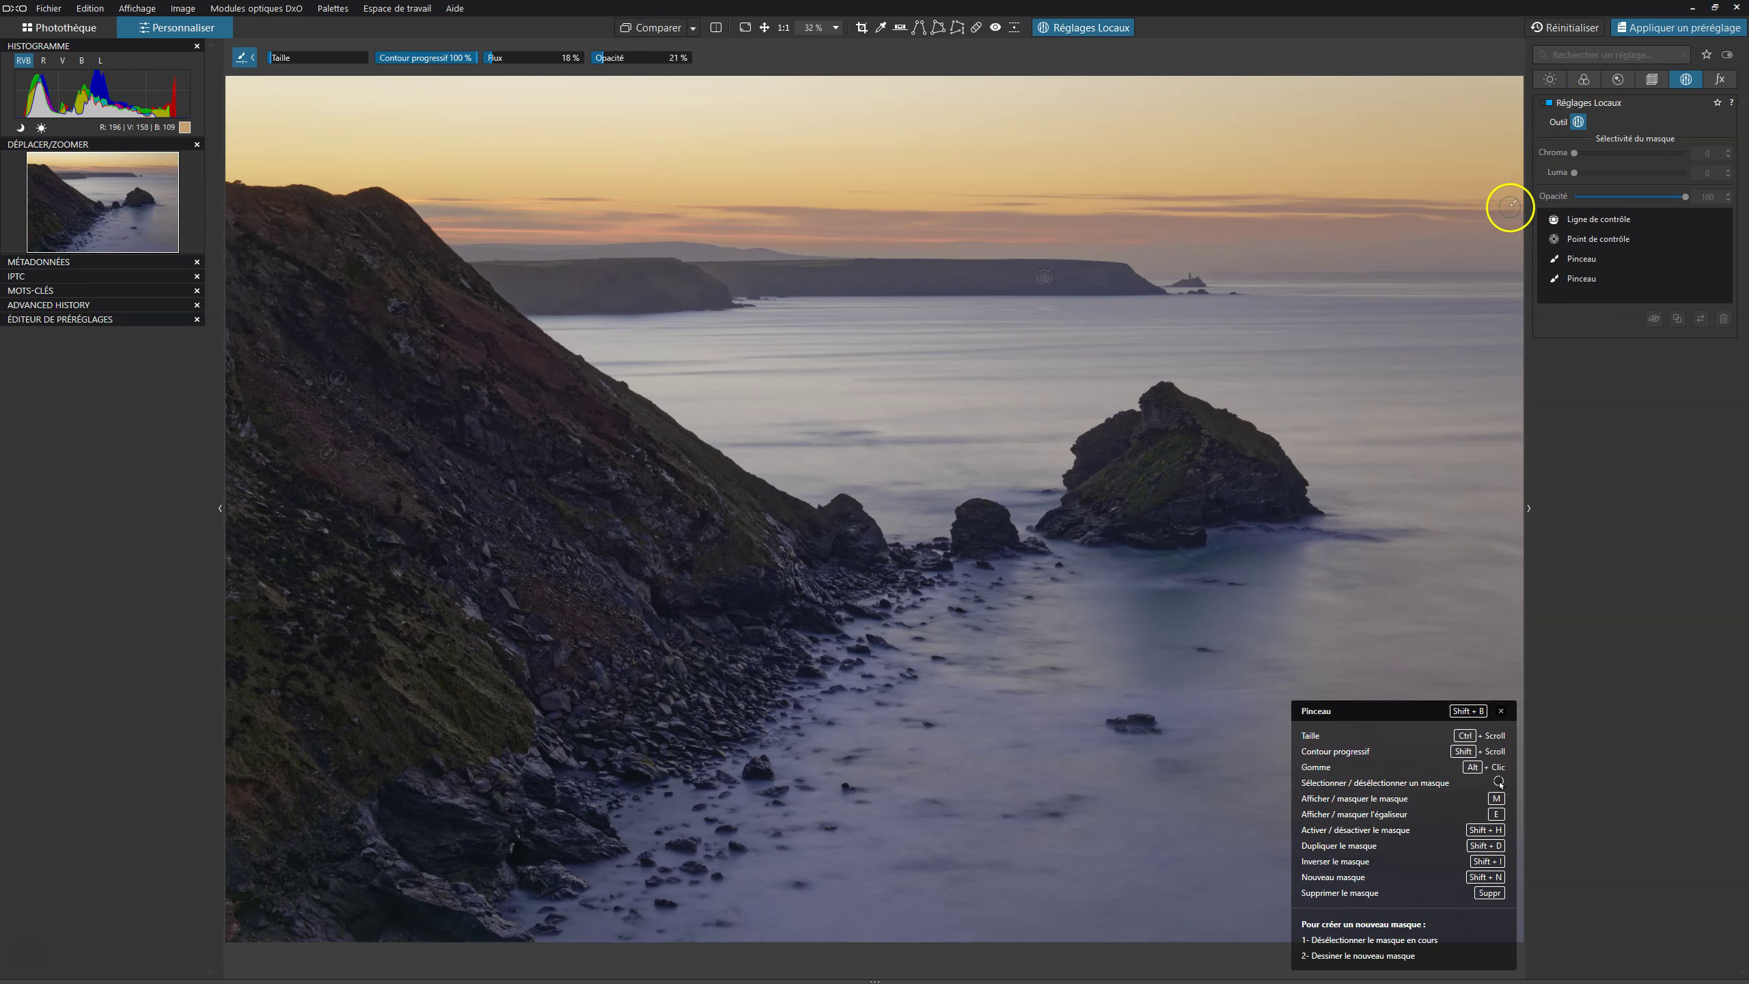
{"action": "left_click", "coordinate": [1098, 31]}
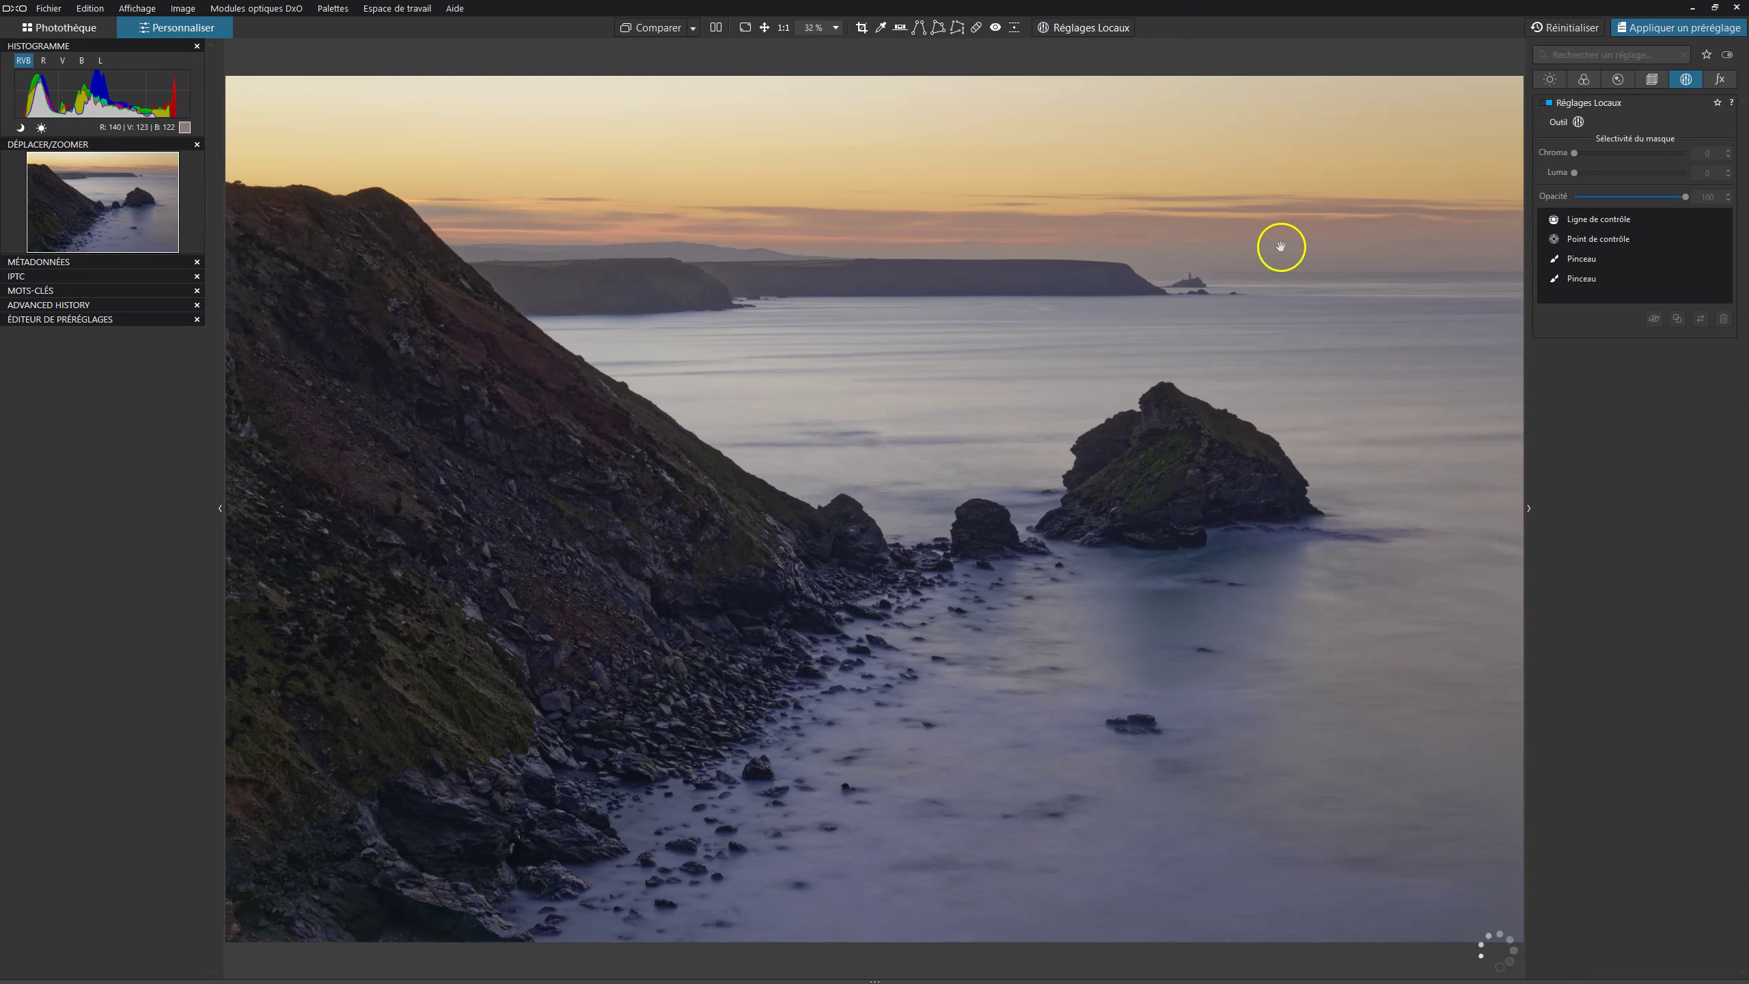
{"action": "left_click", "coordinate": [1114, 355]}
Enable creative vignetting, place its centre on the small islet at the horizon, and show its advanced settings
{"action": "left_click", "coordinate": [1720, 80]}
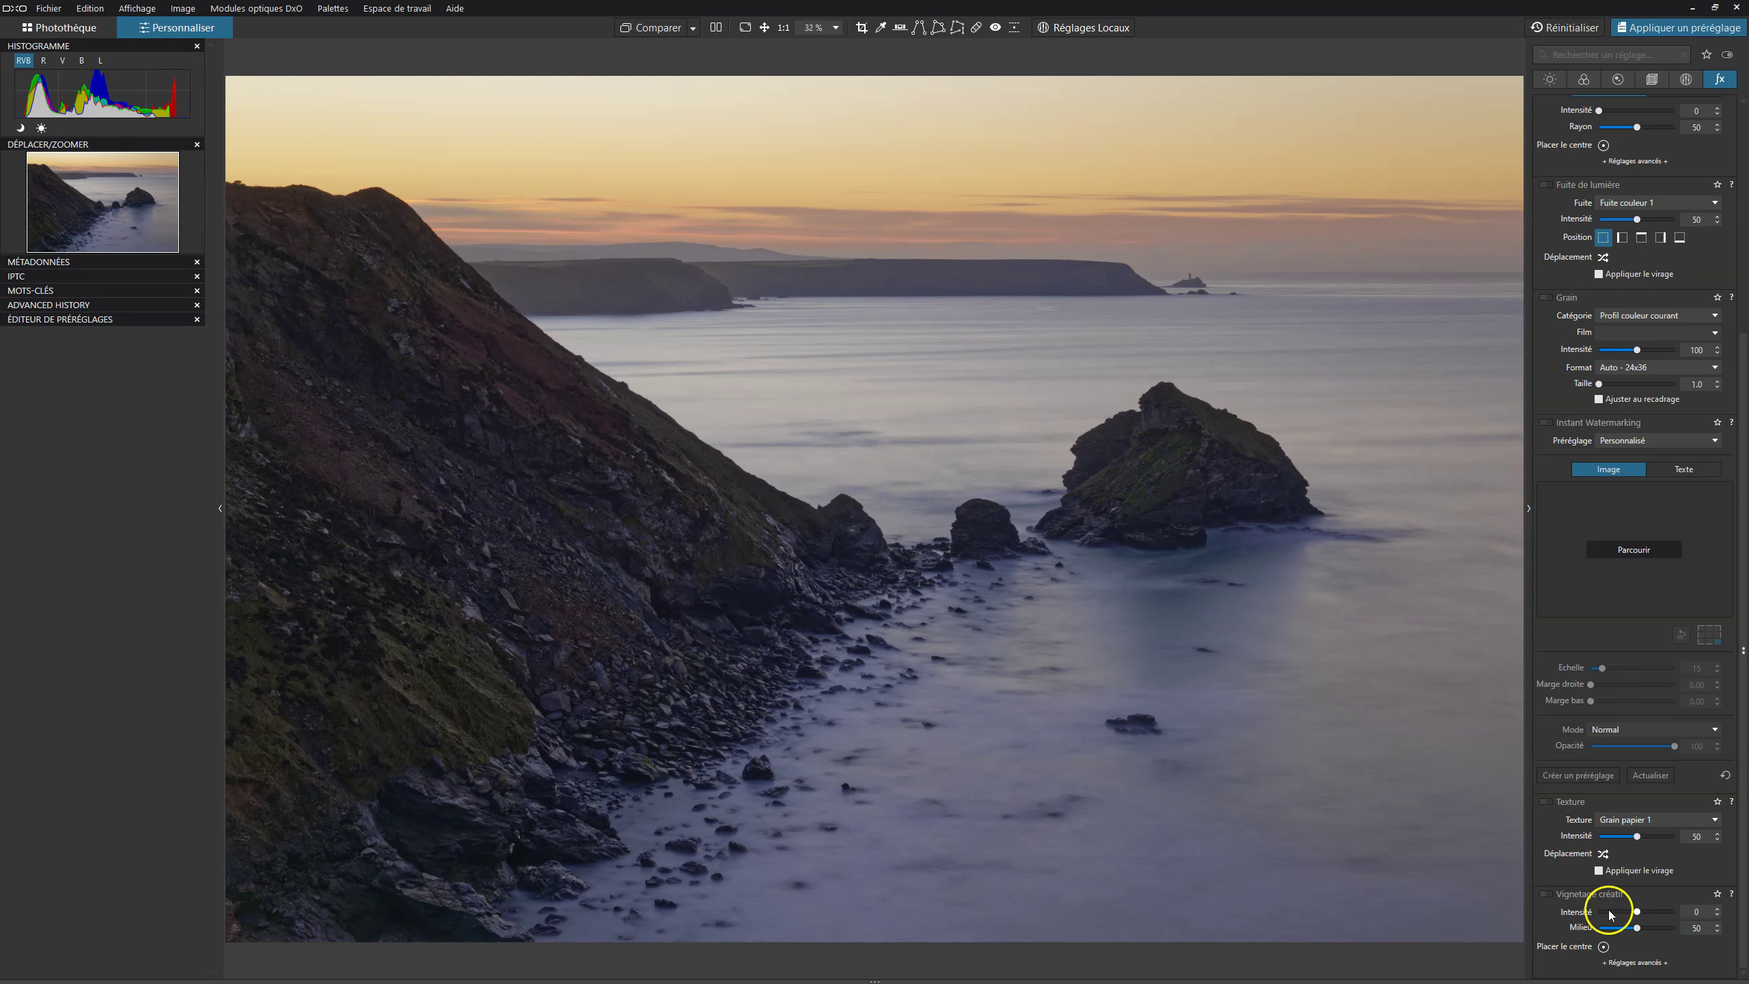
{"action": "left_click", "coordinate": [1548, 894]}
{"action": "left_click", "coordinate": [1604, 947]}
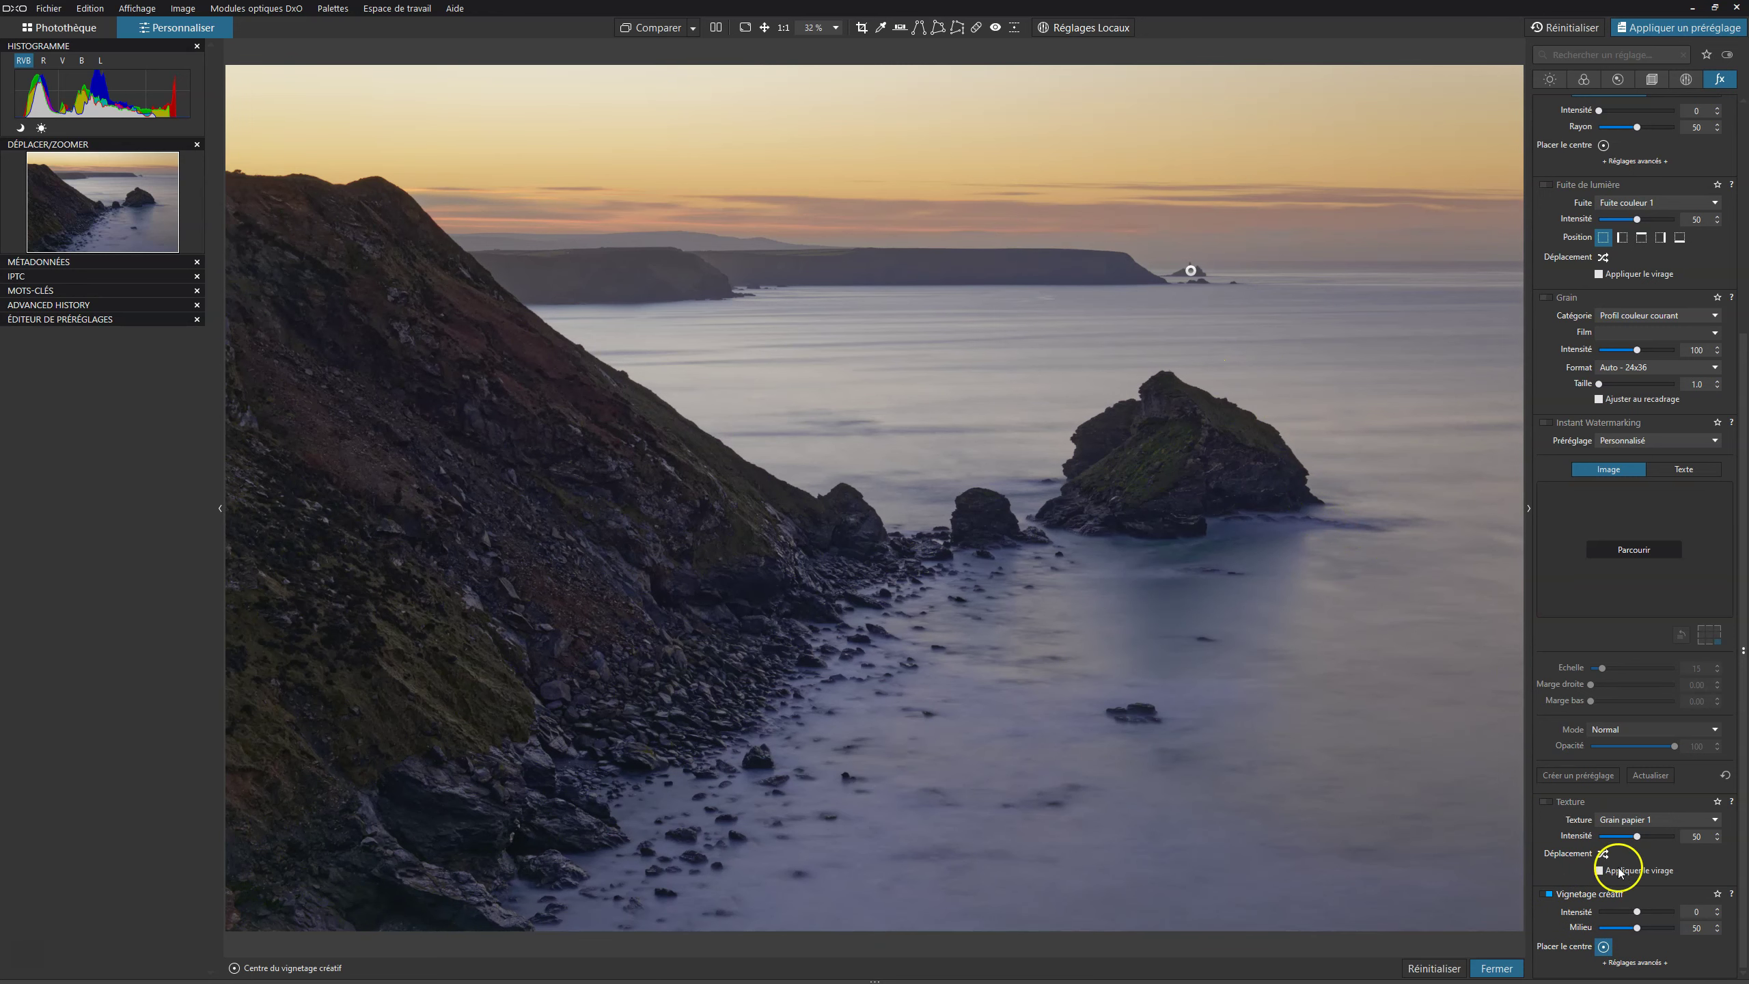
{"action": "mouse_move", "coordinate": [1187, 271]}
{"action": "left_mouse_down"}
{"action": "mouse_move", "coordinate": [1198, 289]}
{"action": "mouse_move", "coordinate": [1194, 275]}
{"action": "left_mouse_up"}
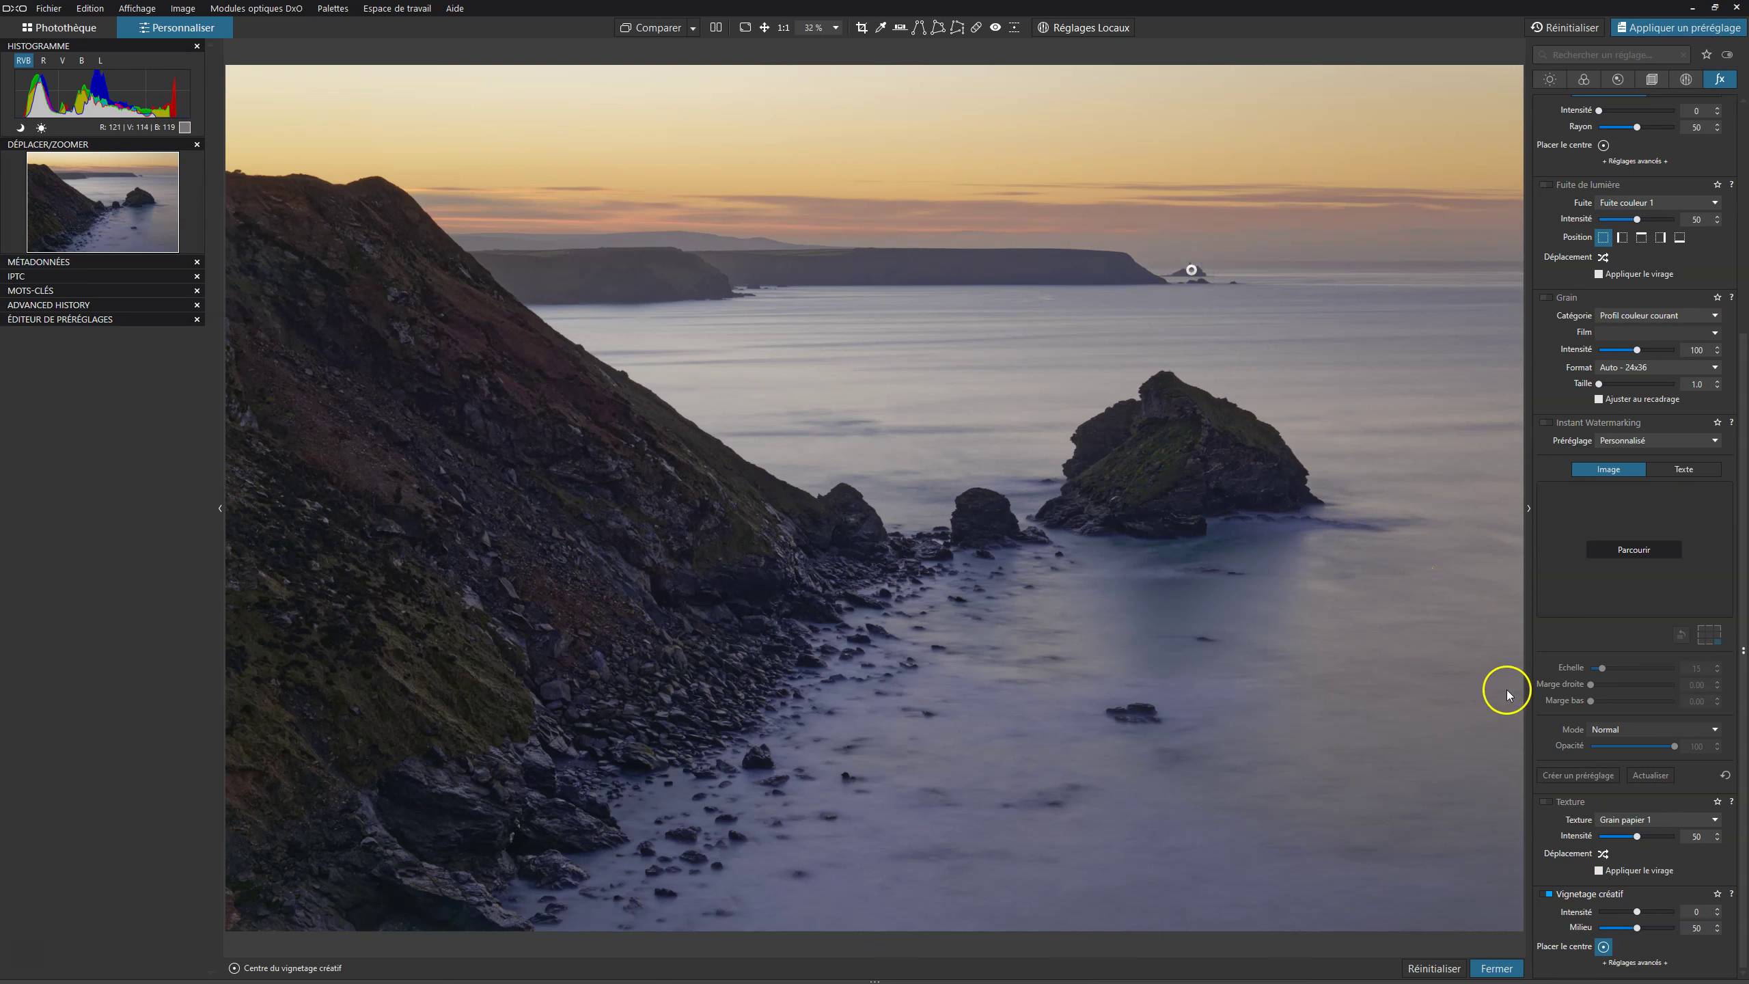
{"action": "left_click", "coordinate": [1634, 963]}
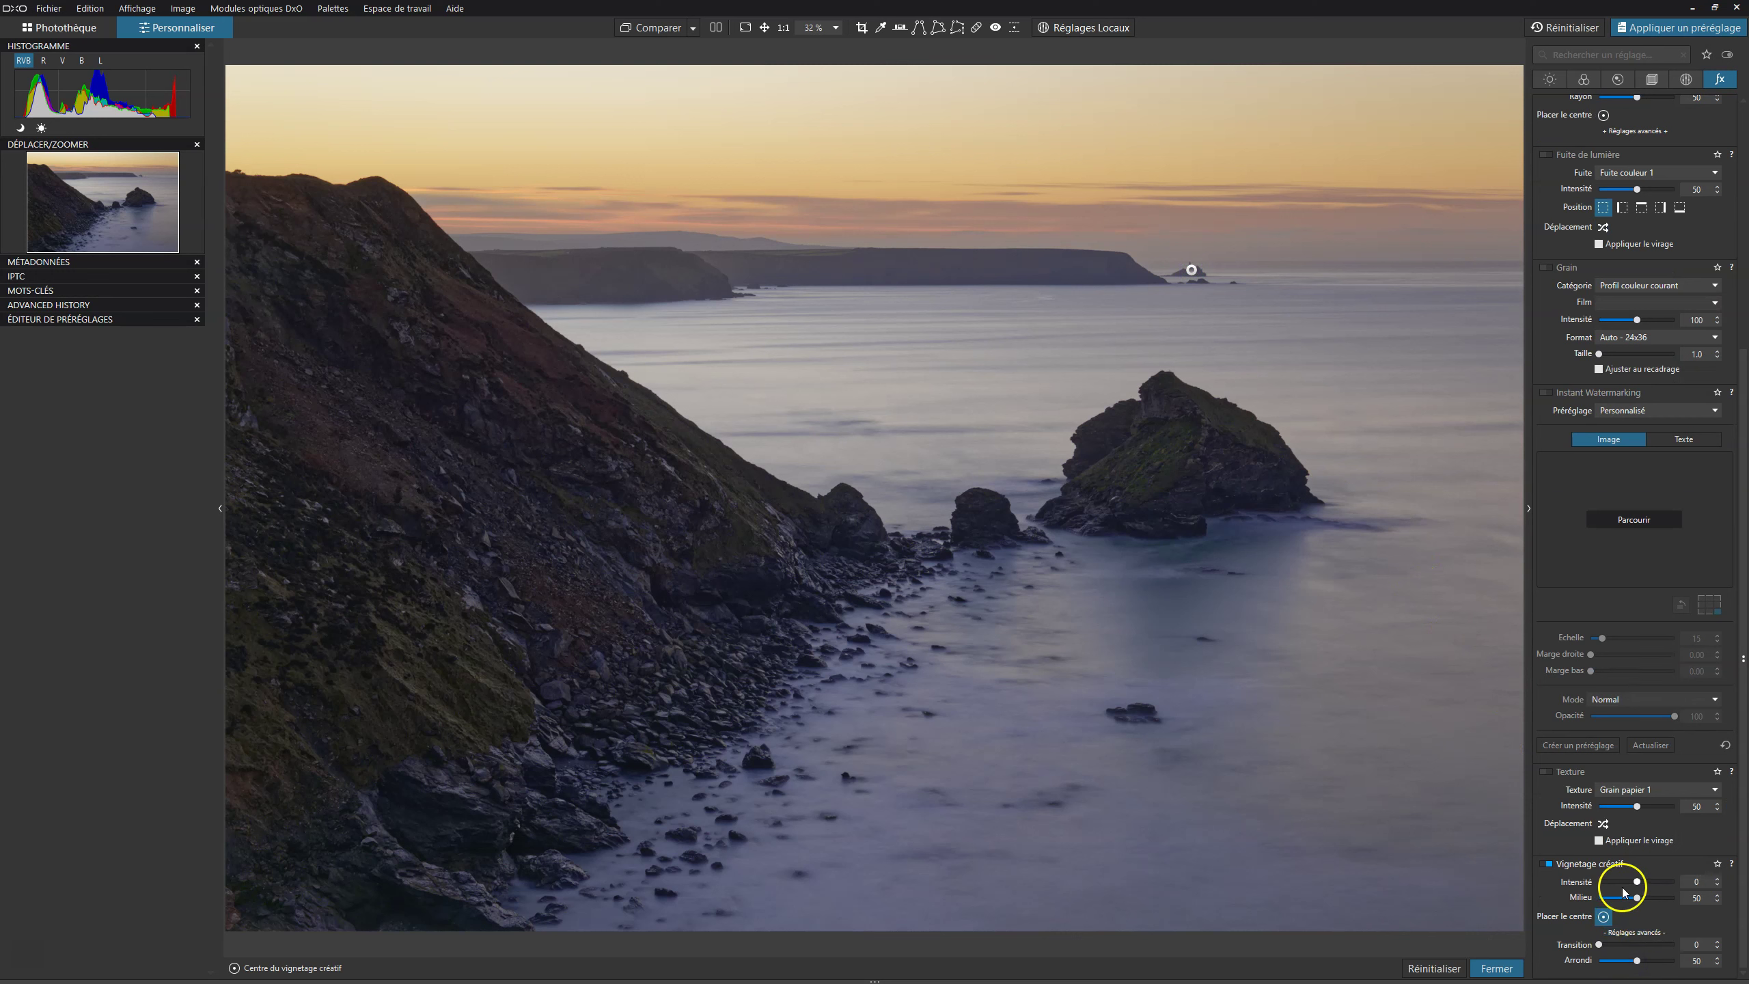
Try a creative vignette intensity of -39 with different midpoints, ending at 100
{"action": "left_click_drag", "start_coordinate": [1636, 882], "coordinate": [1623, 882]}
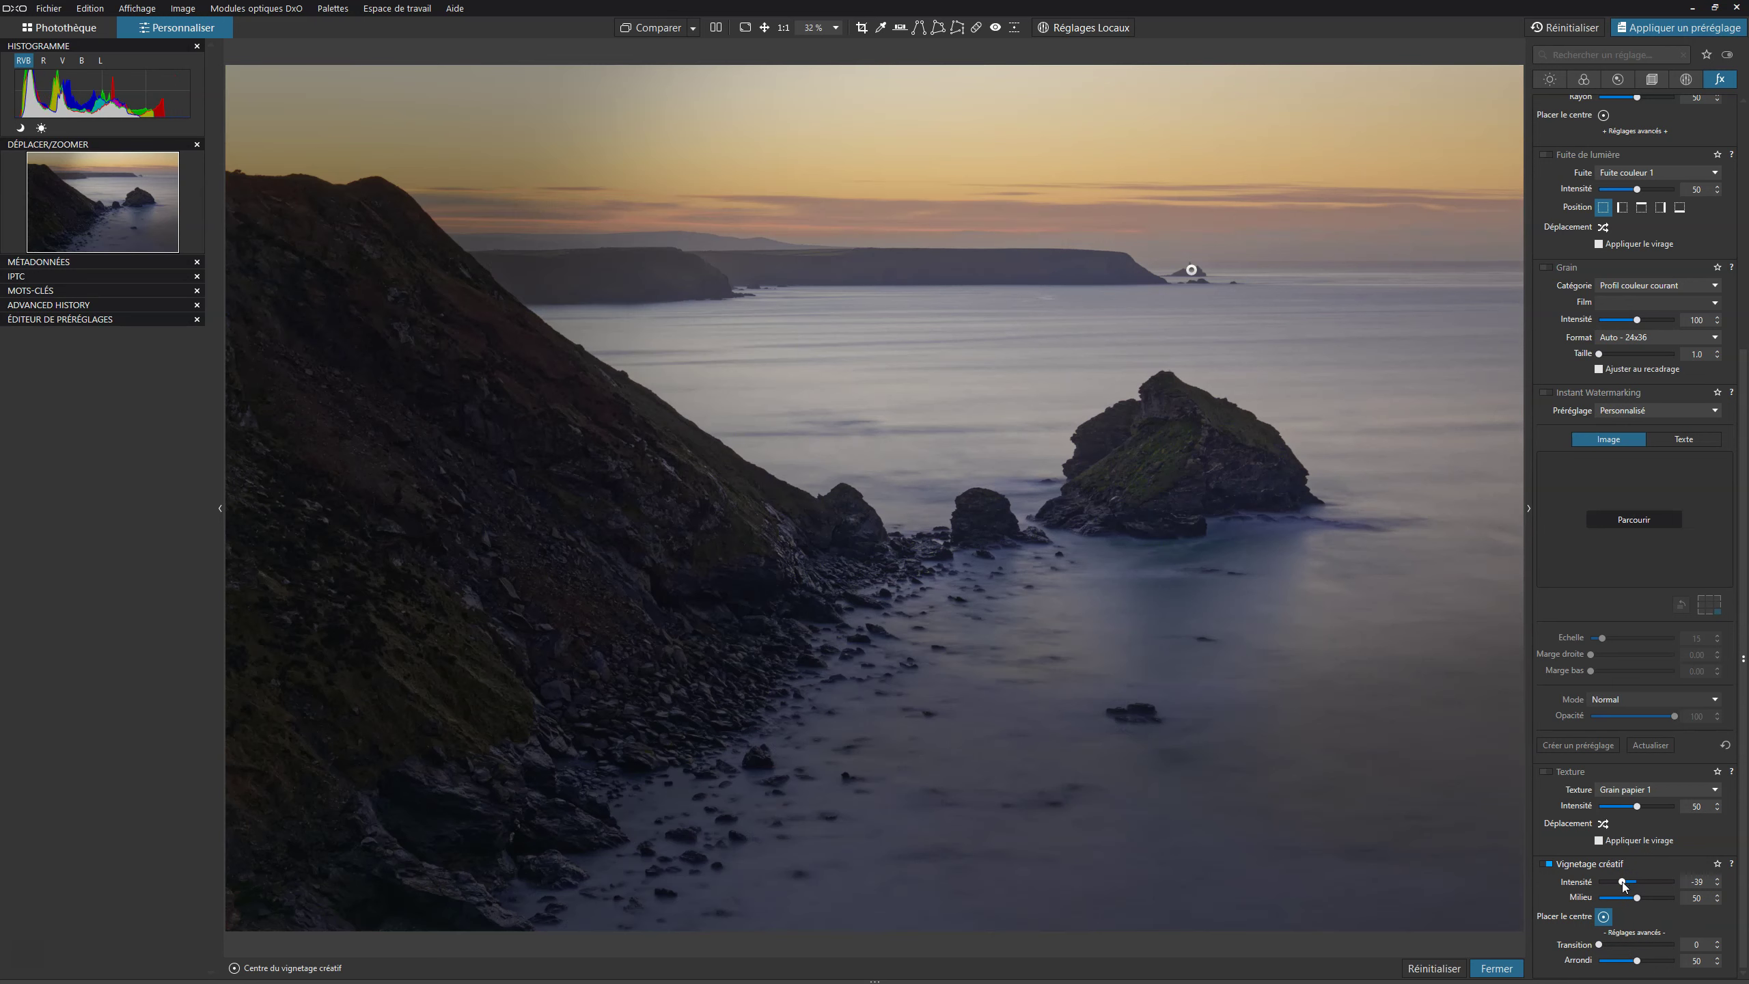
{"action": "left_click", "coordinate": [1635, 897]}
{"action": "left_click_drag", "start_coordinate": [1634, 899], "coordinate": [1610, 899]}
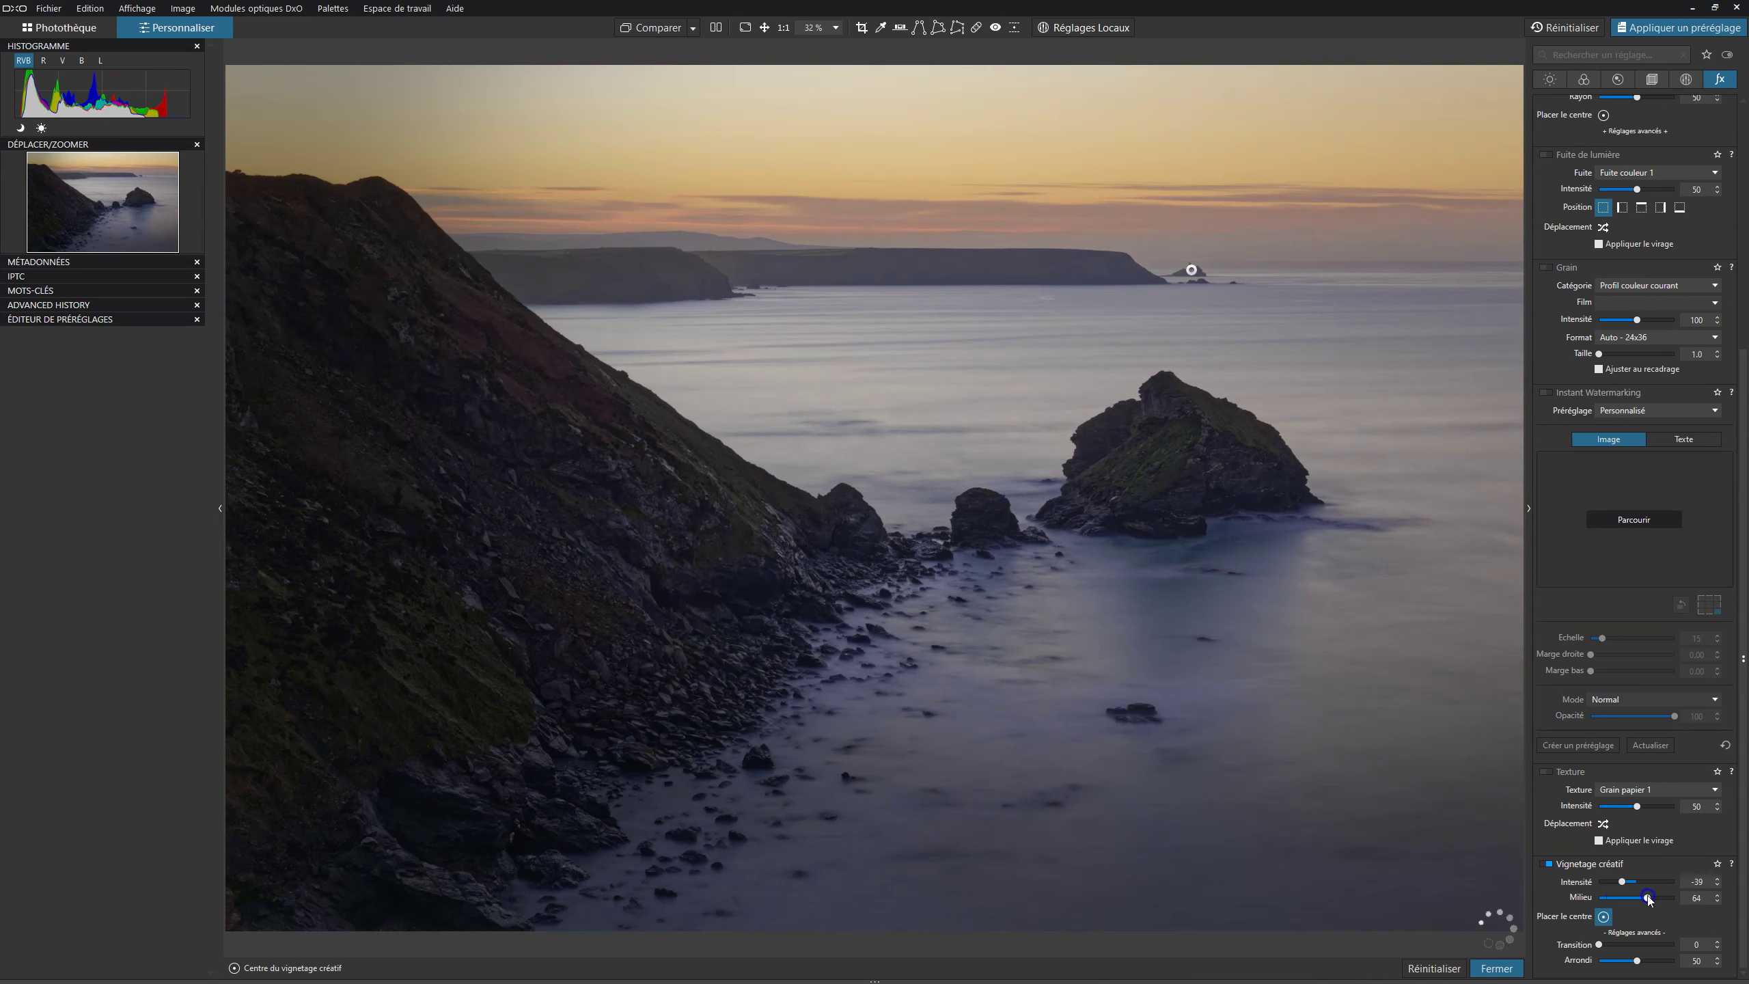
{"action": "left_click_drag", "start_coordinate": [1609, 898], "coordinate": [1687, 900]}
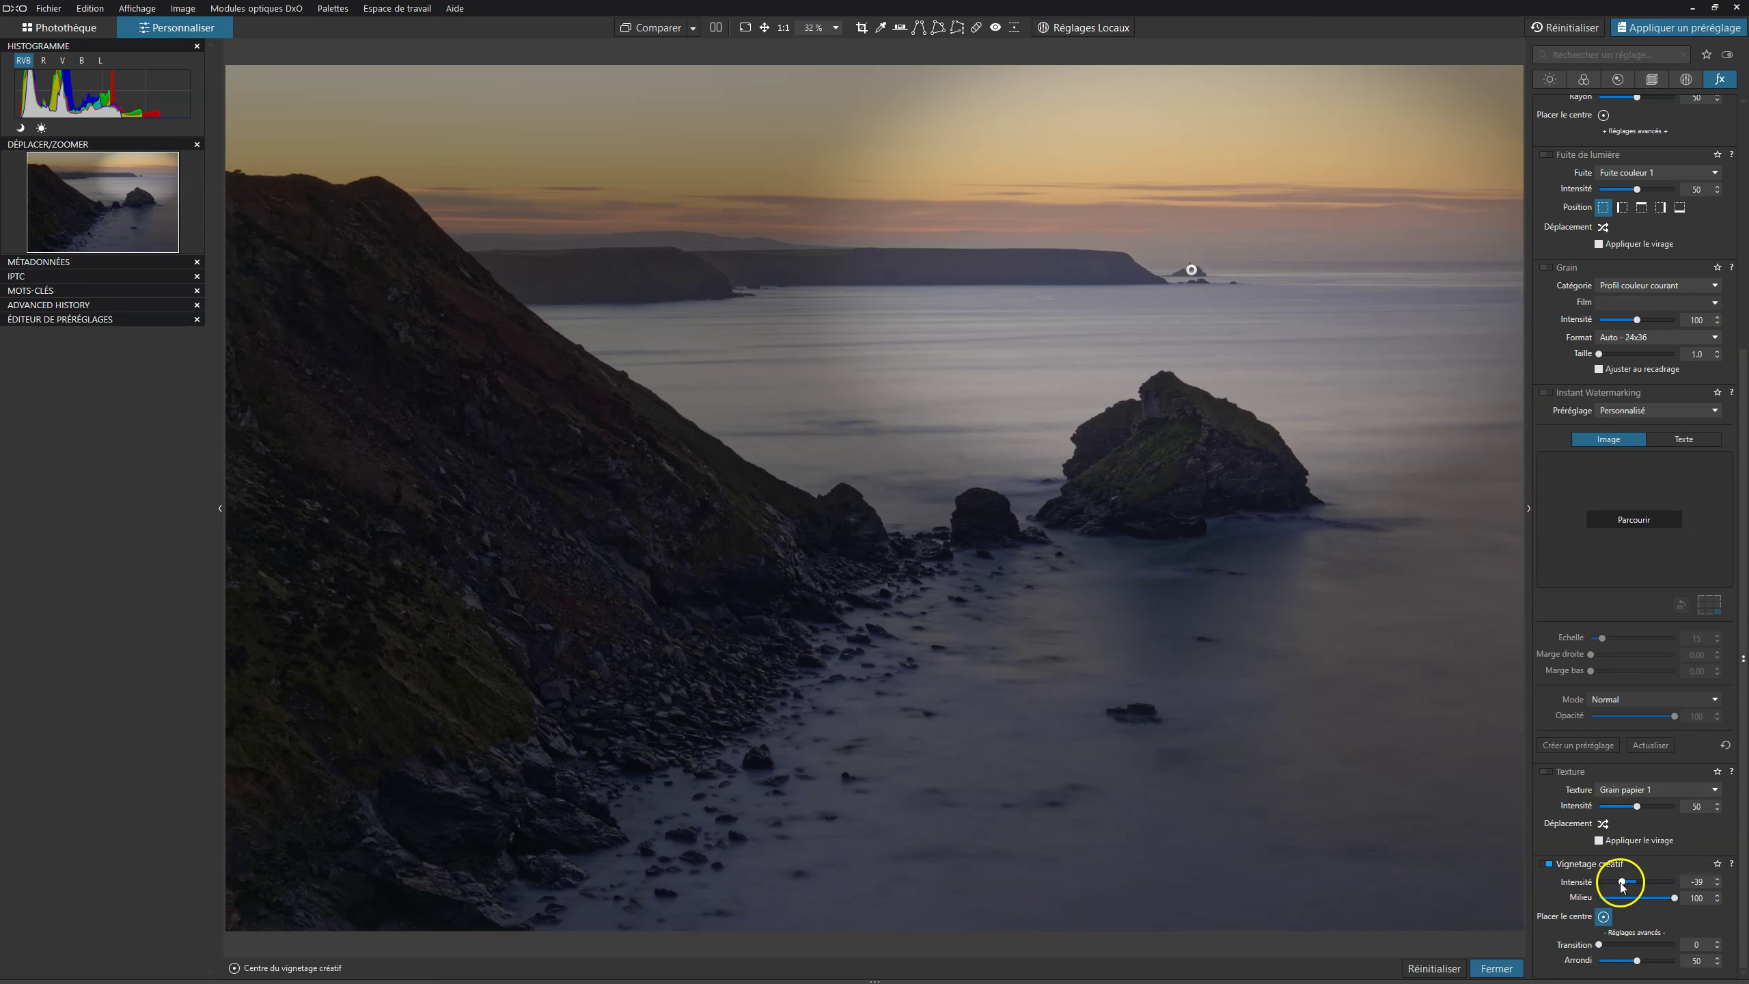
Set the creative vignette's intensity to -25
{"action": "left_click_drag", "start_coordinate": [1624, 885], "coordinate": [1627, 886]}
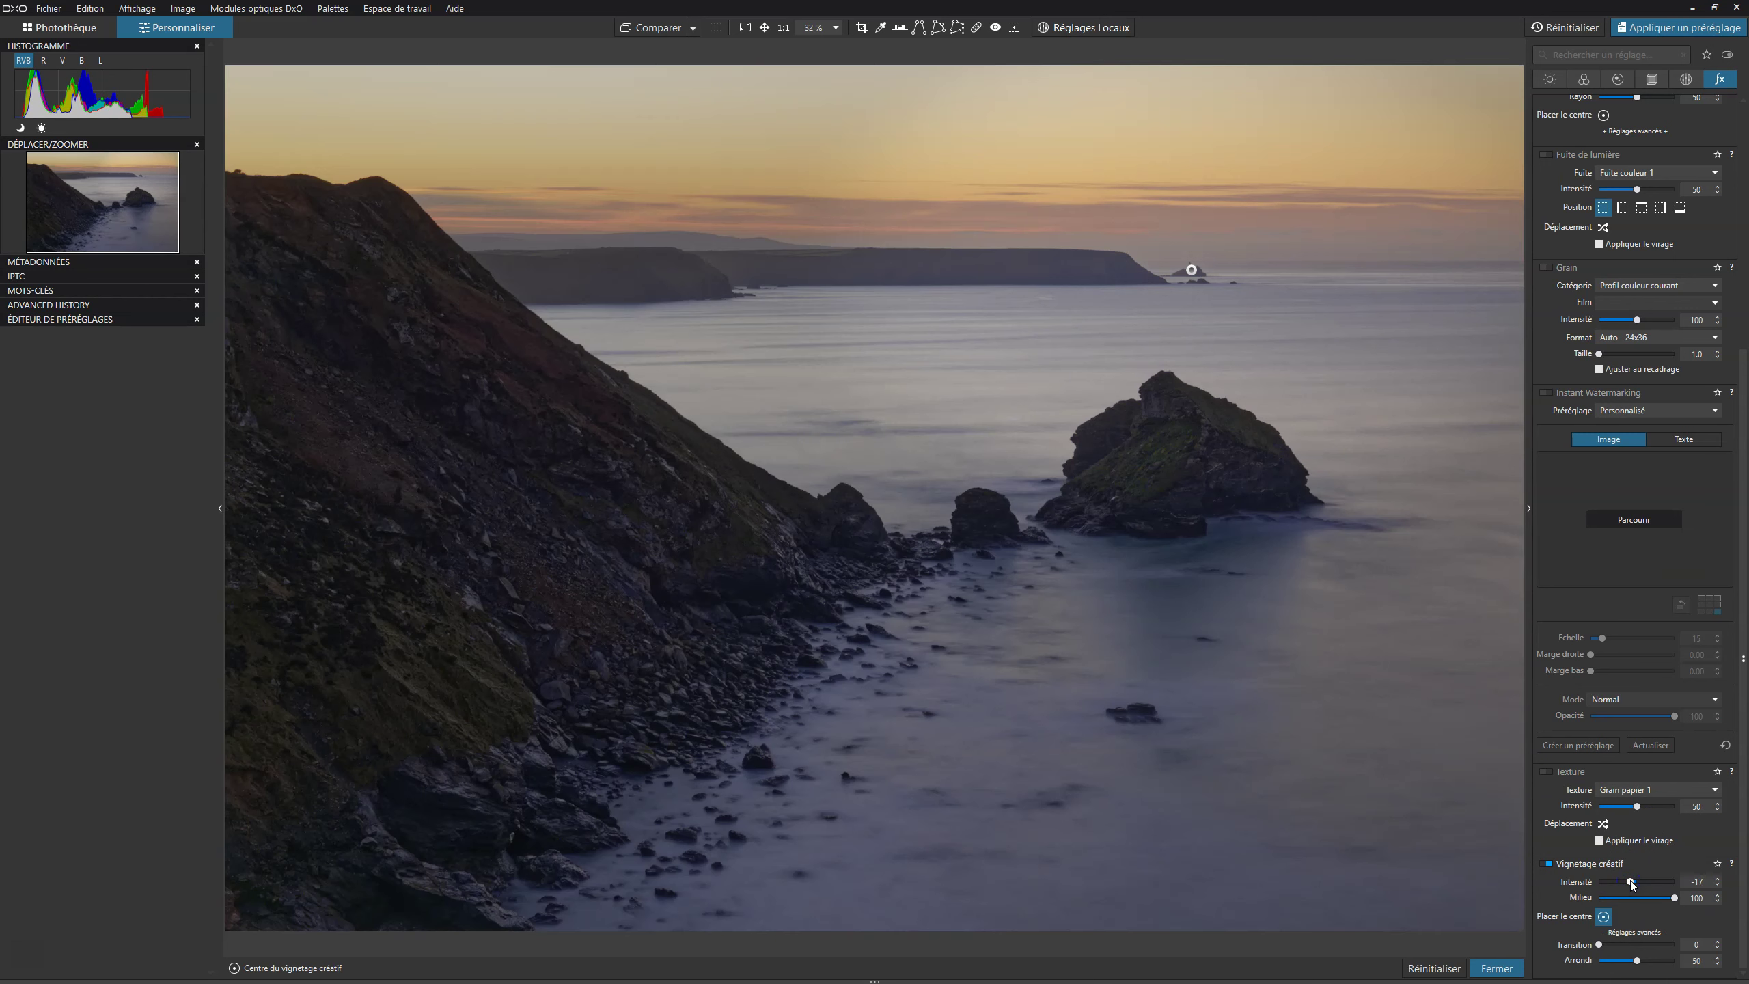
{"action": "left_click", "coordinate": [1697, 882]}
{"action": "left_click_drag", "start_coordinate": [1707, 885], "coordinate": [1683, 881]}
{"action": "left_click", "coordinate": [1619, 868]}
Compare the photo with and without the creative vignette, and set the vignette's midpoint to 70
{"action": "left_click", "coordinate": [1548, 866]}
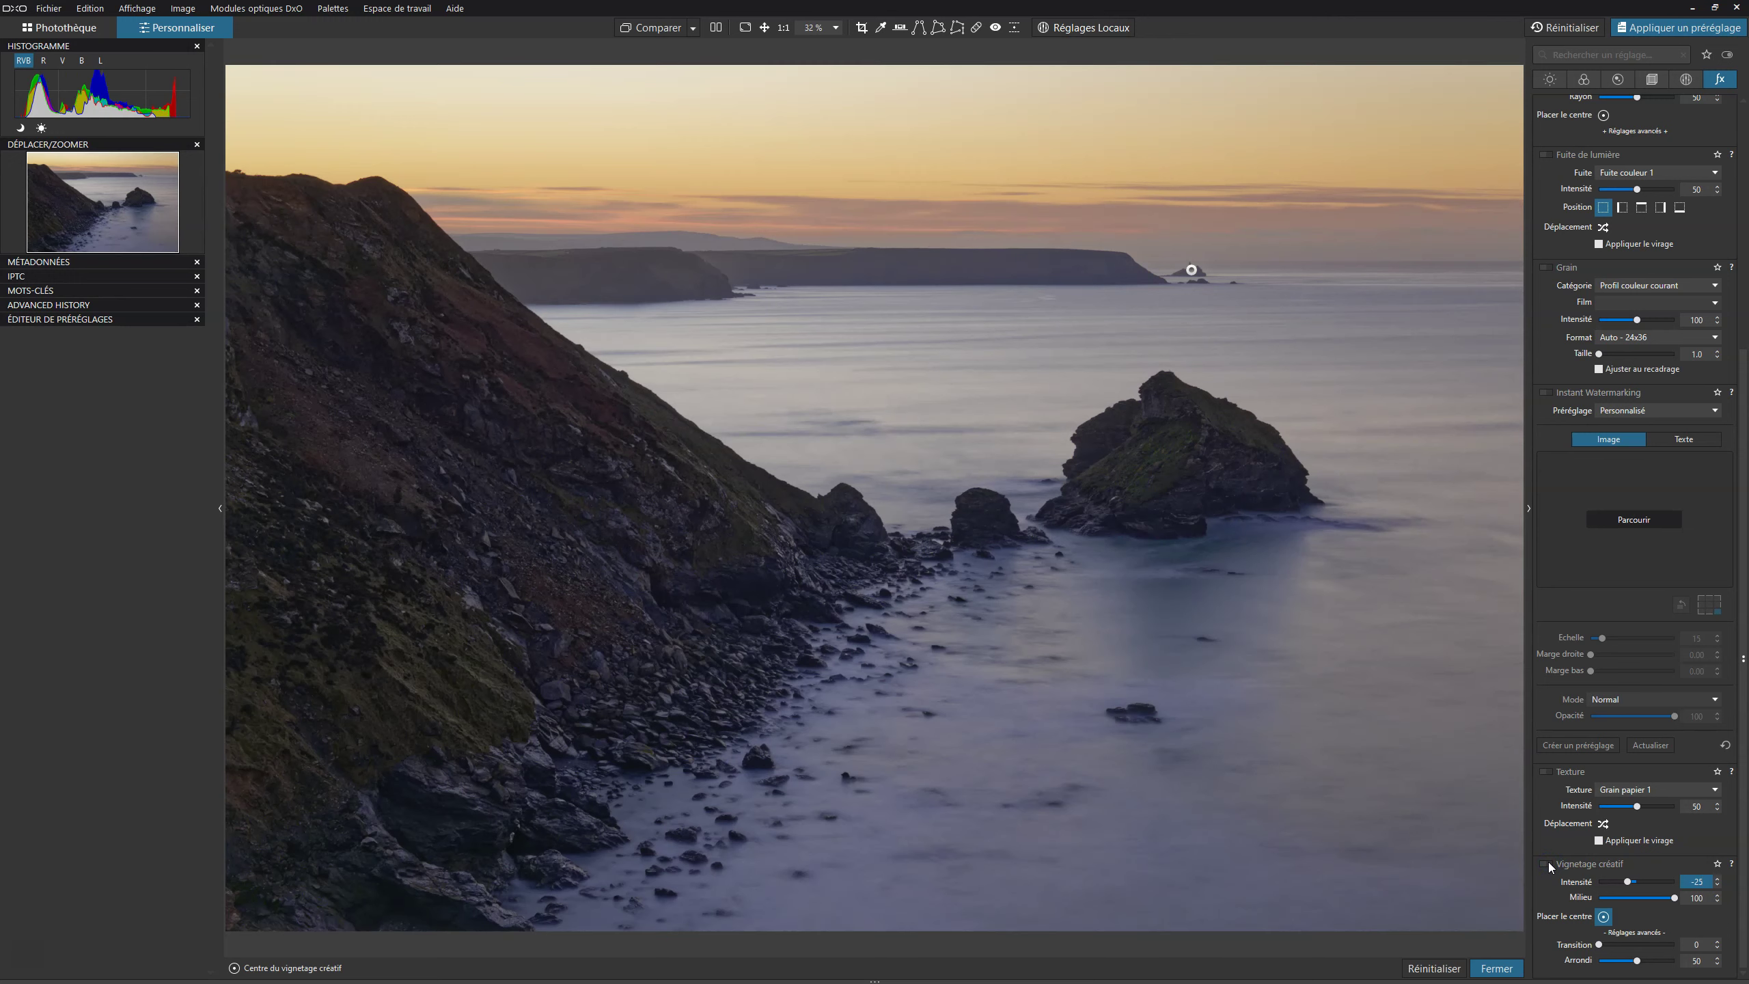
{"action": "left_click", "coordinate": [1548, 863]}
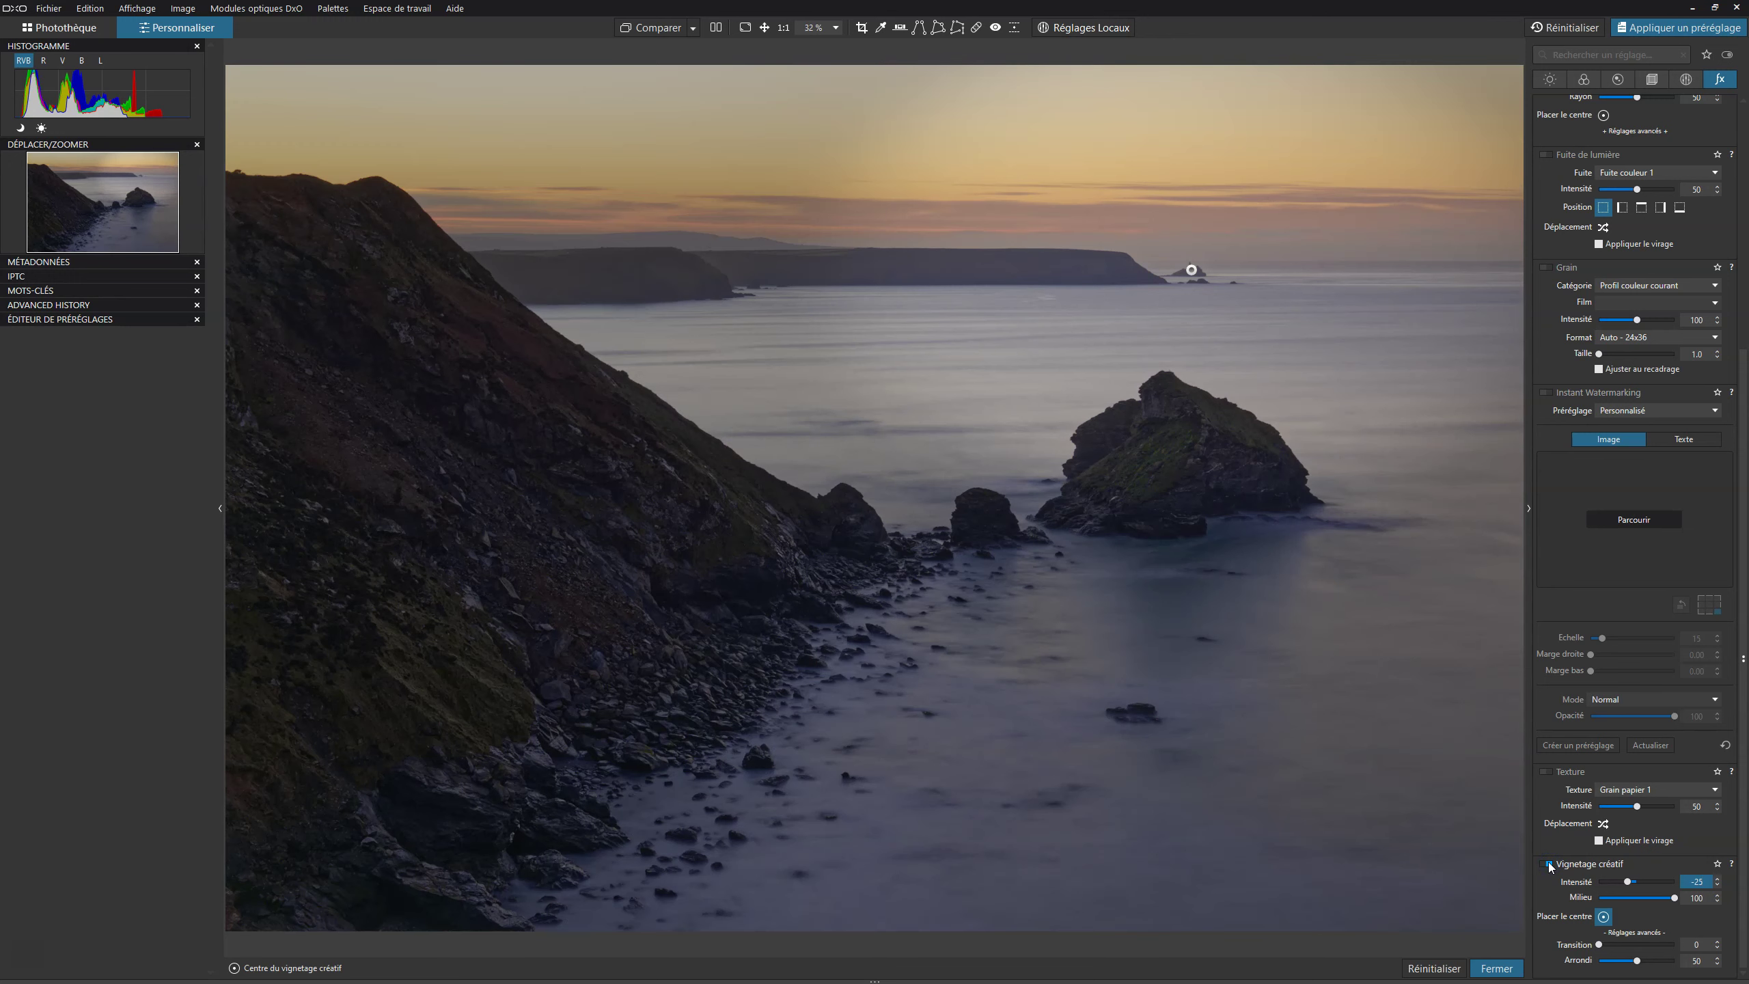
{"action": "left_click", "coordinate": [1548, 863]}
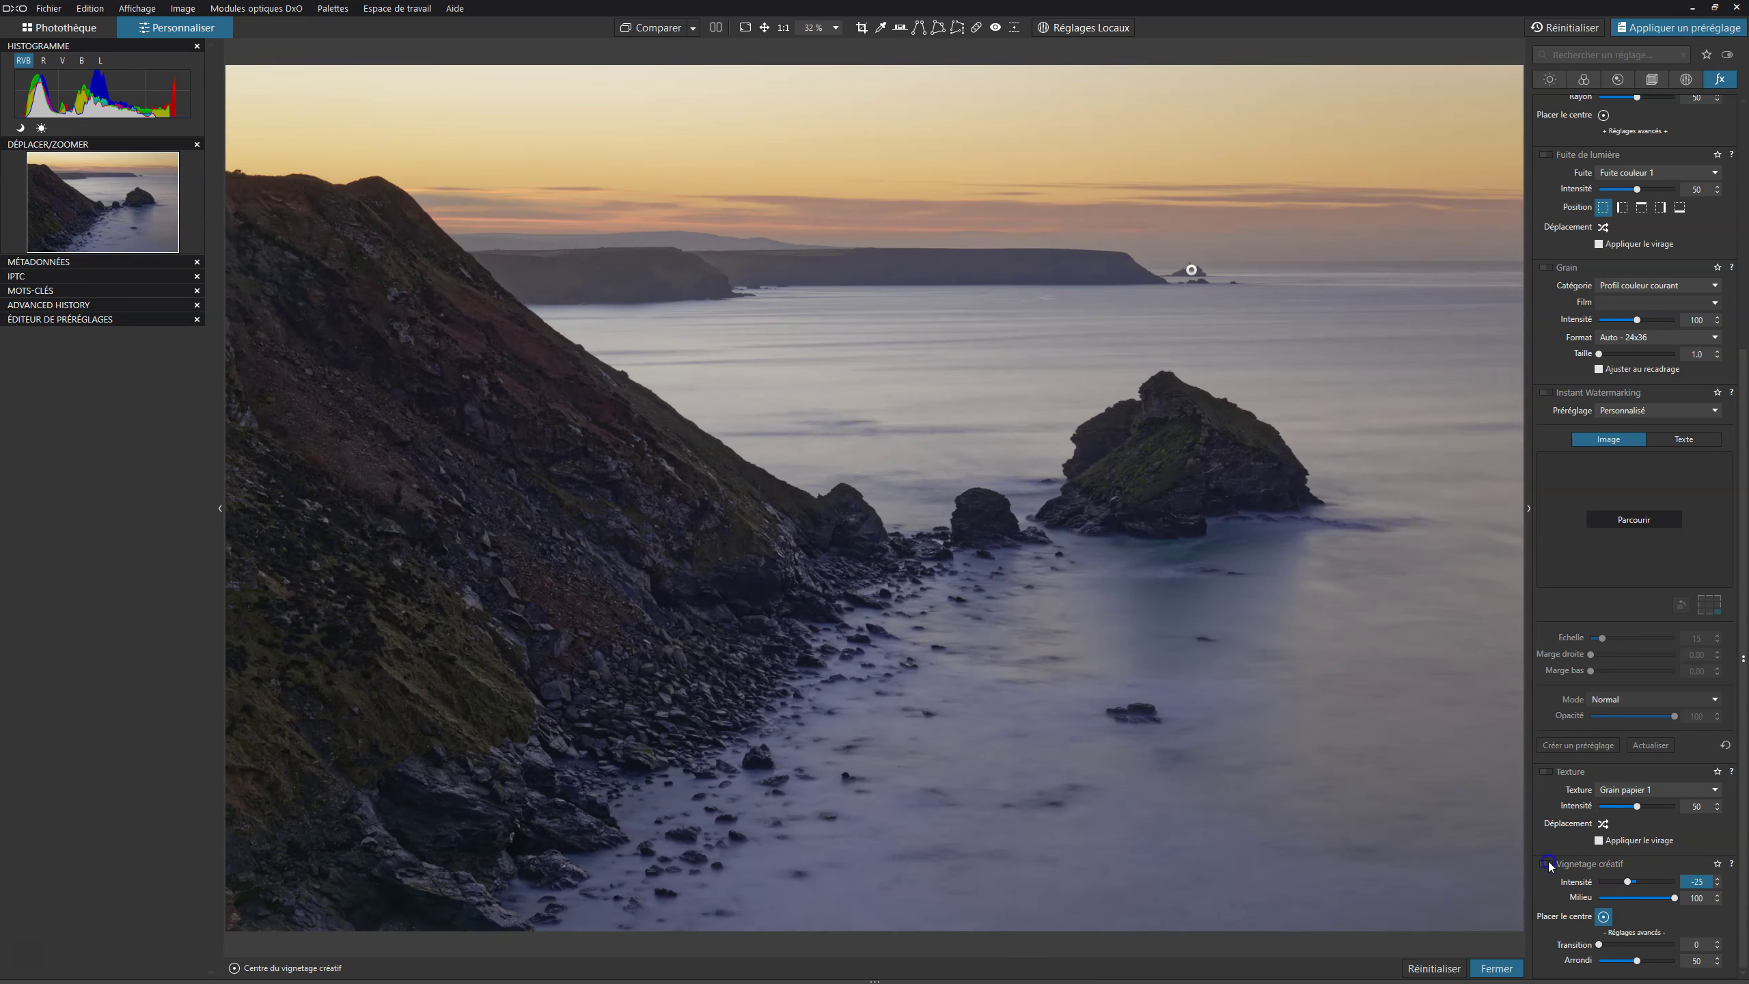
{"action": "left_click", "coordinate": [1548, 863]}
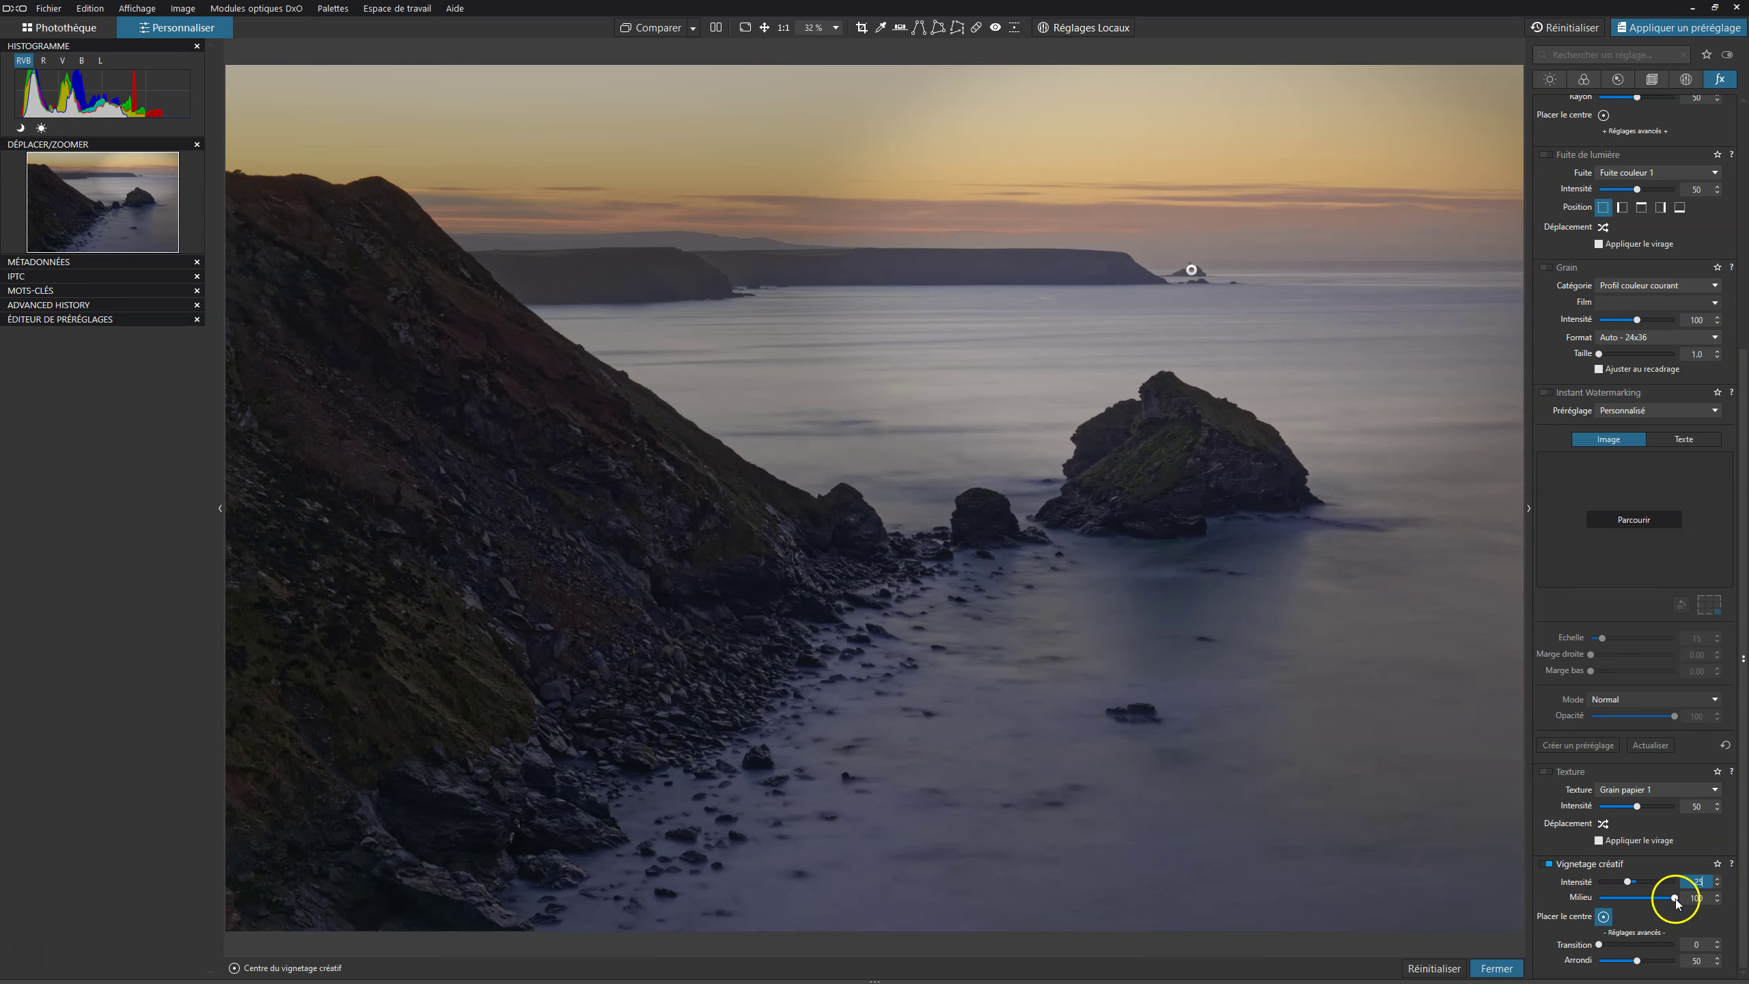
{"action": "left_click_drag", "start_coordinate": [1676, 903], "coordinate": [1652, 899]}
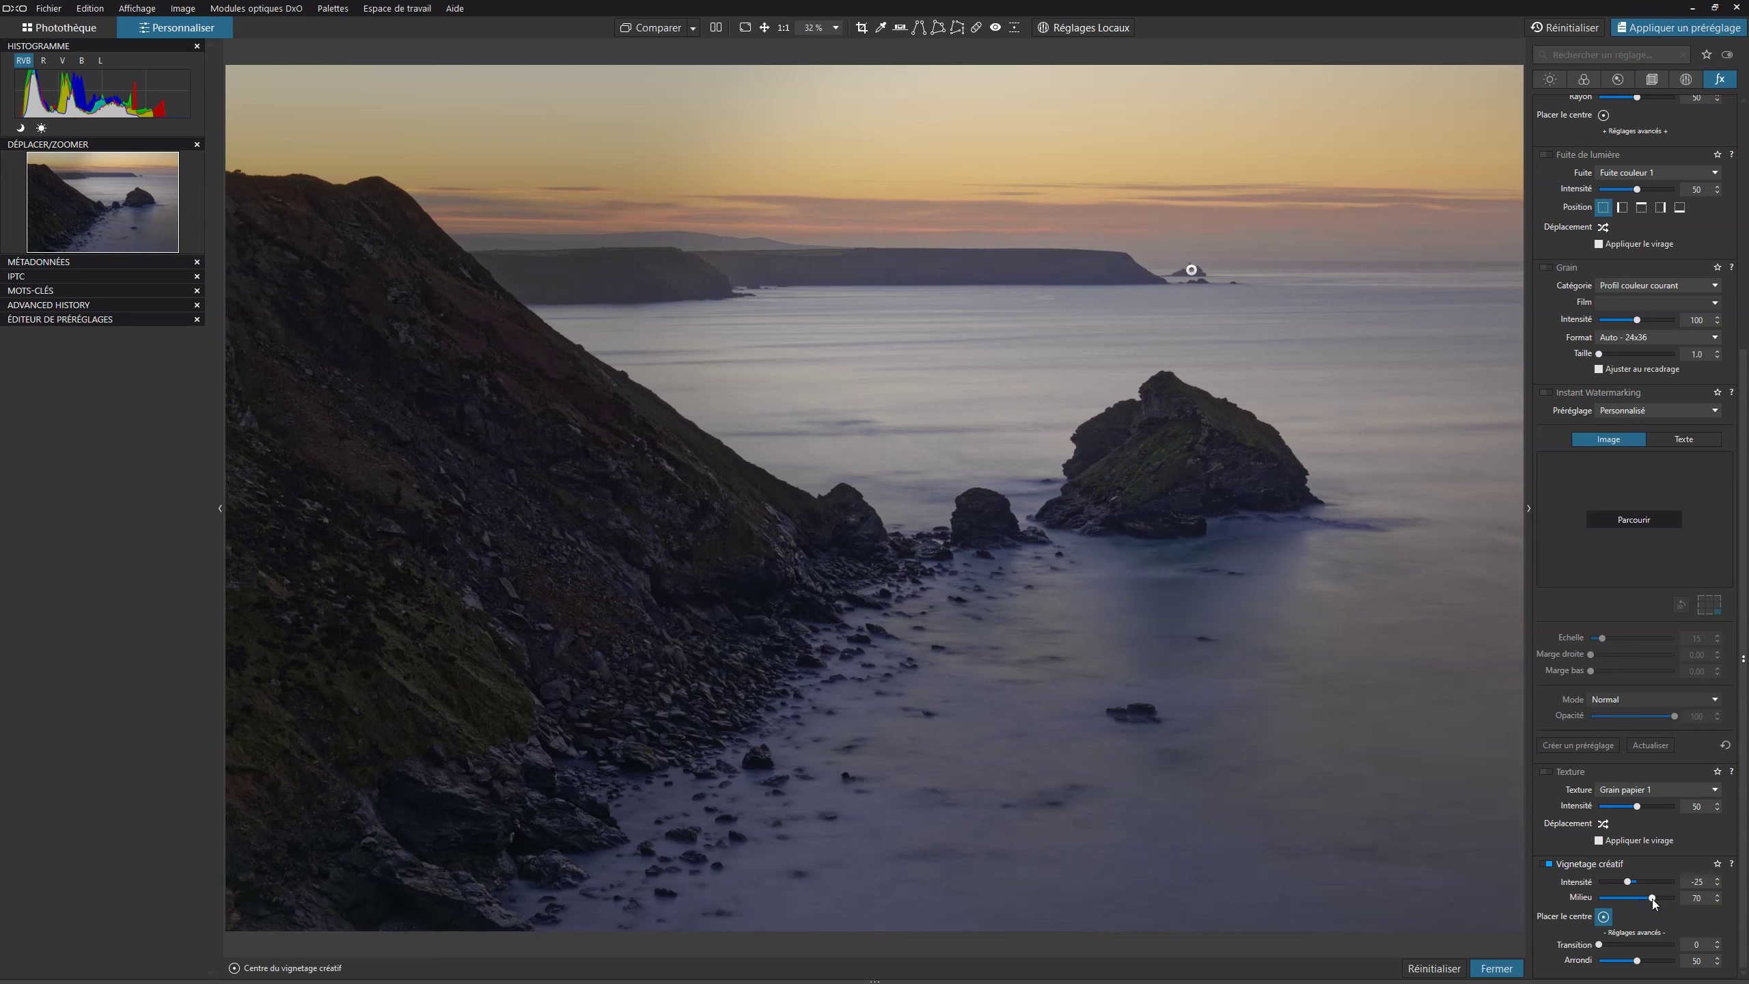
Set the creative vignette's intensity to -15, compare the photo with and without it, and leave the centre placement tool
{"action": "left_click", "coordinate": [1709, 882]}
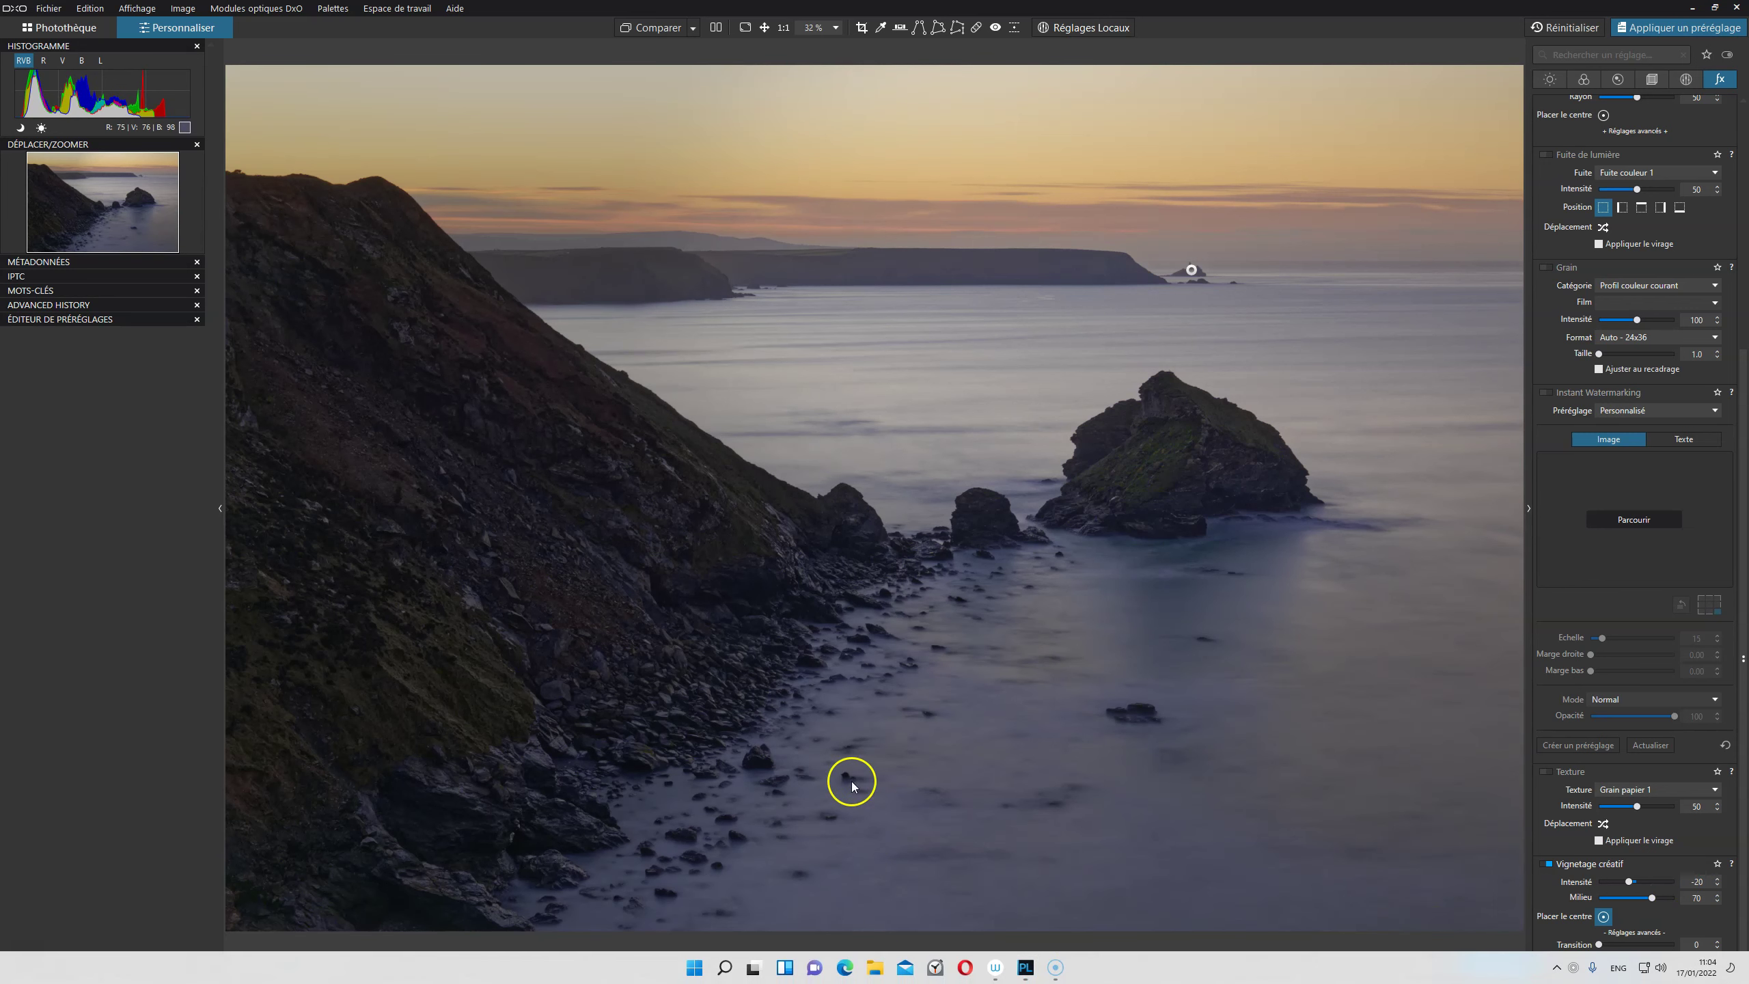
{"action": "left_click", "coordinate": [1695, 882]}
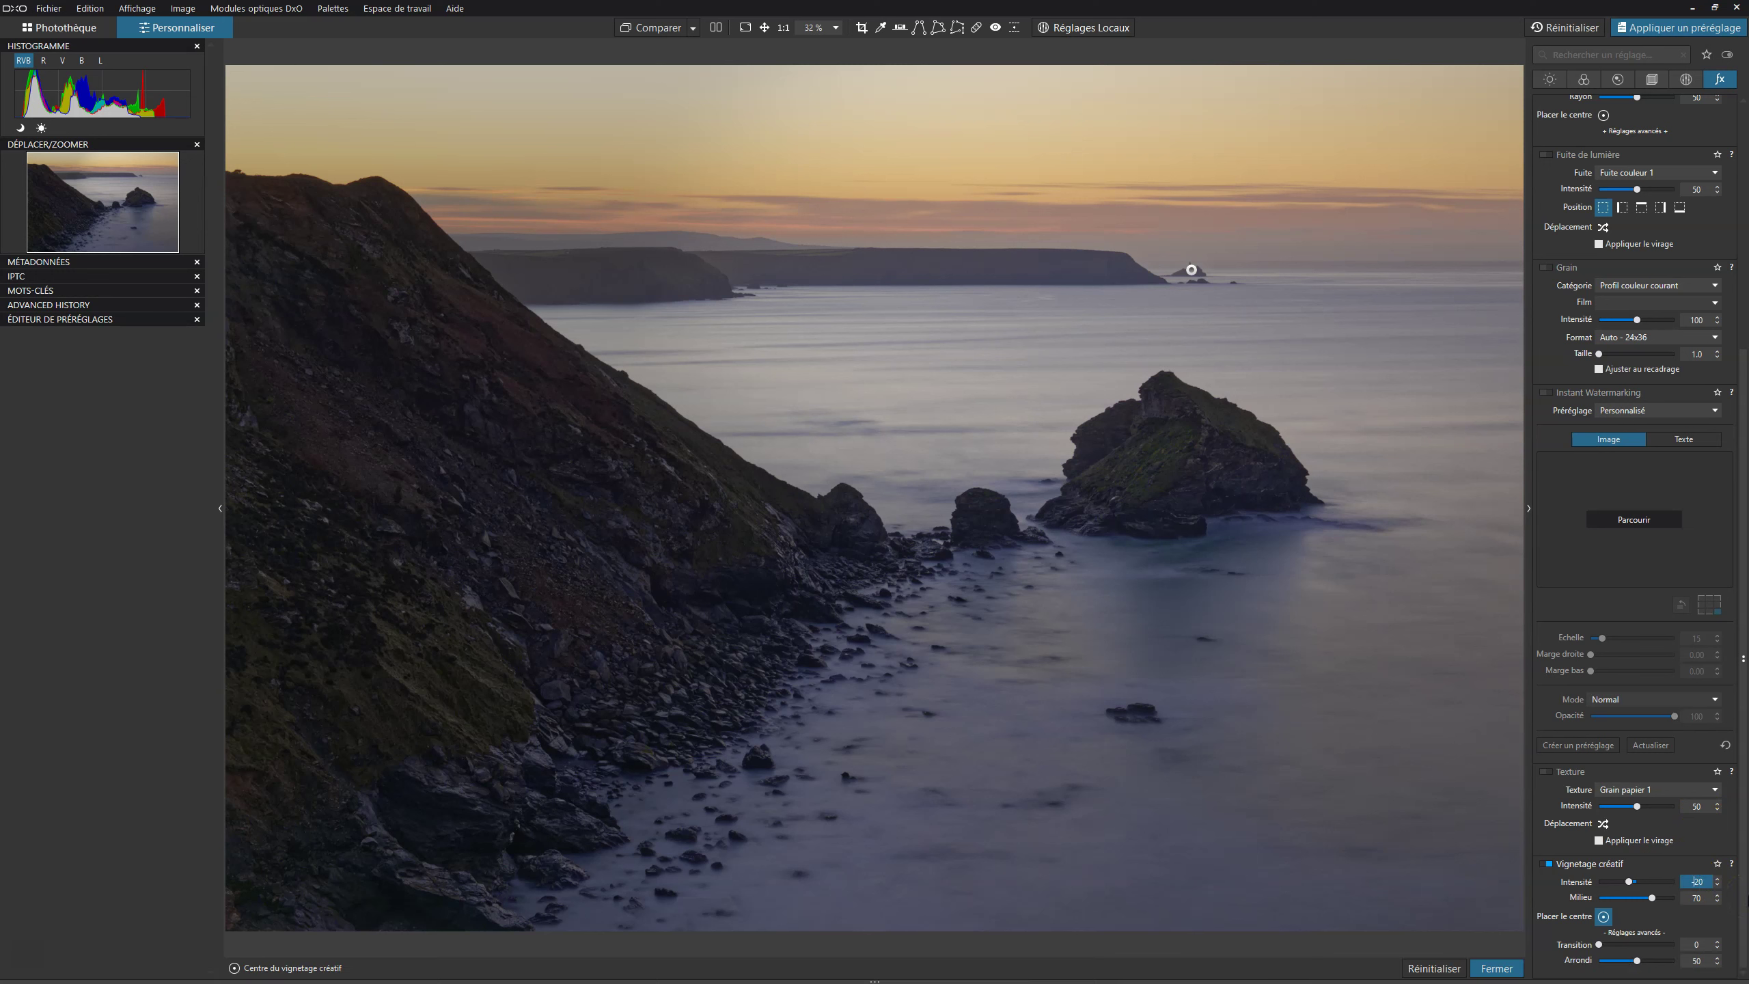
{"action": "left_click", "coordinate": [1701, 881]}
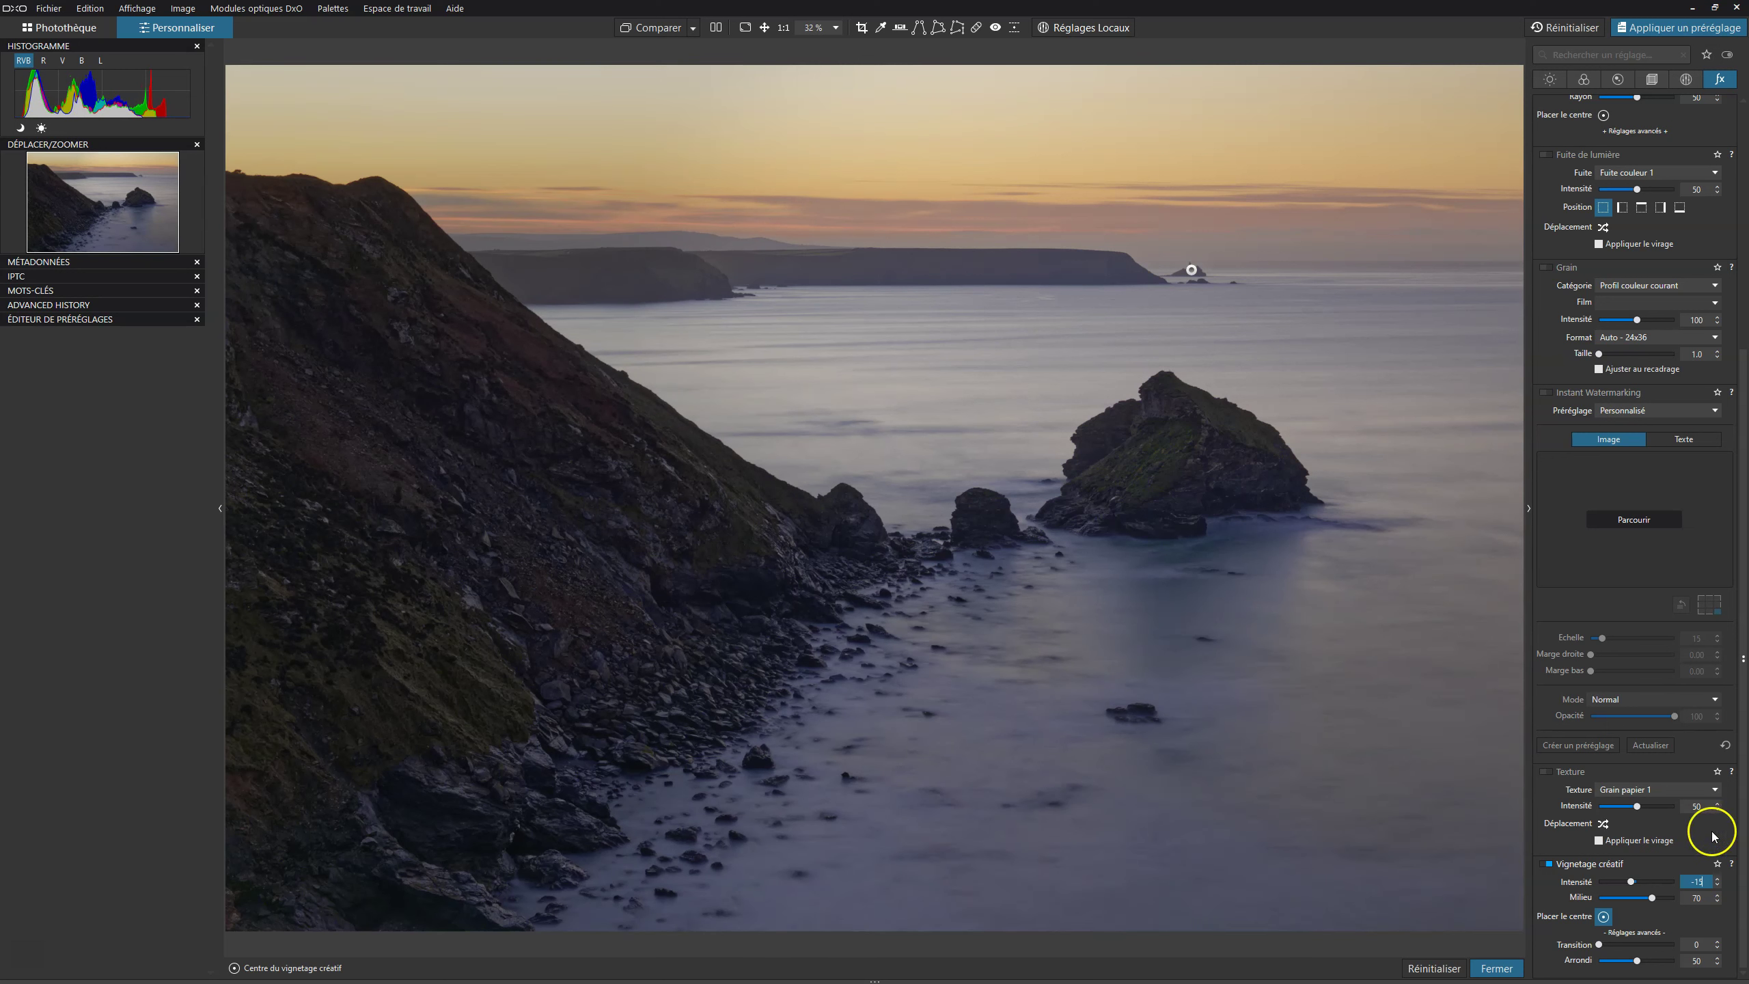
{"action": "left_click", "coordinate": [1546, 865]}
{"action": "left_click", "coordinate": [1547, 866]}
{"action": "left_click", "coordinate": [1602, 917]}
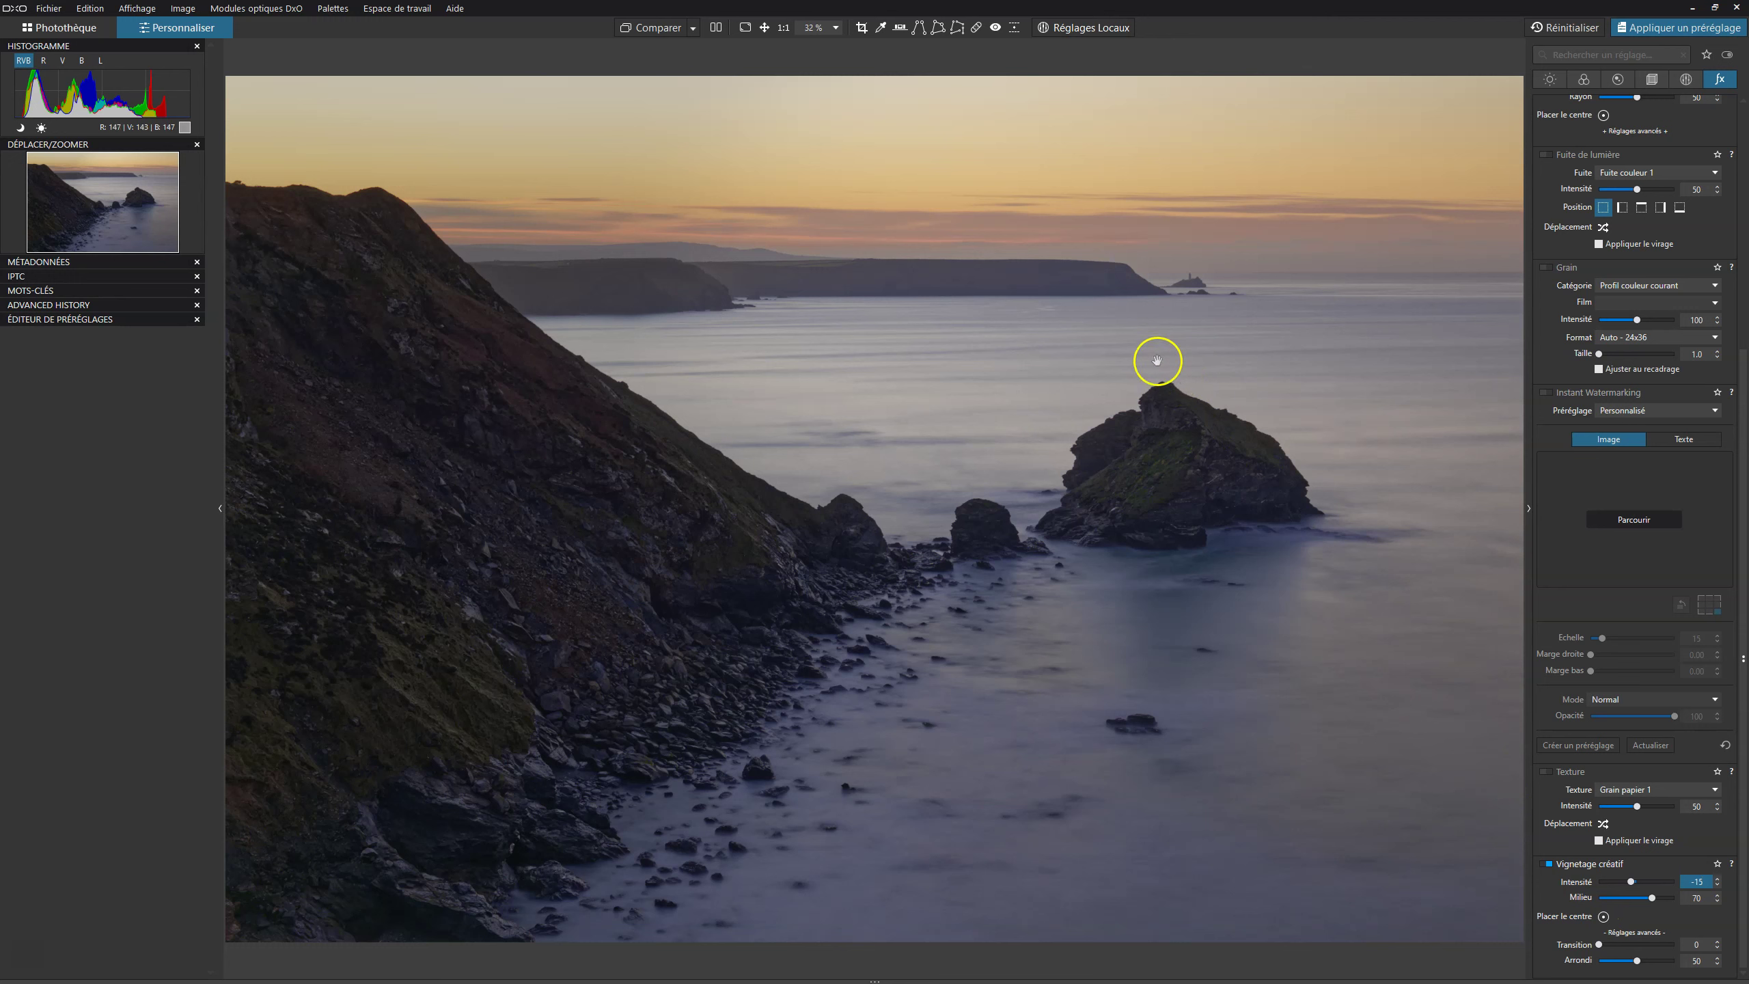
View the photo full screen and compare the developed version with the original across the whole frame using the split view
{"action": "left_click", "coordinate": [656, 28]}
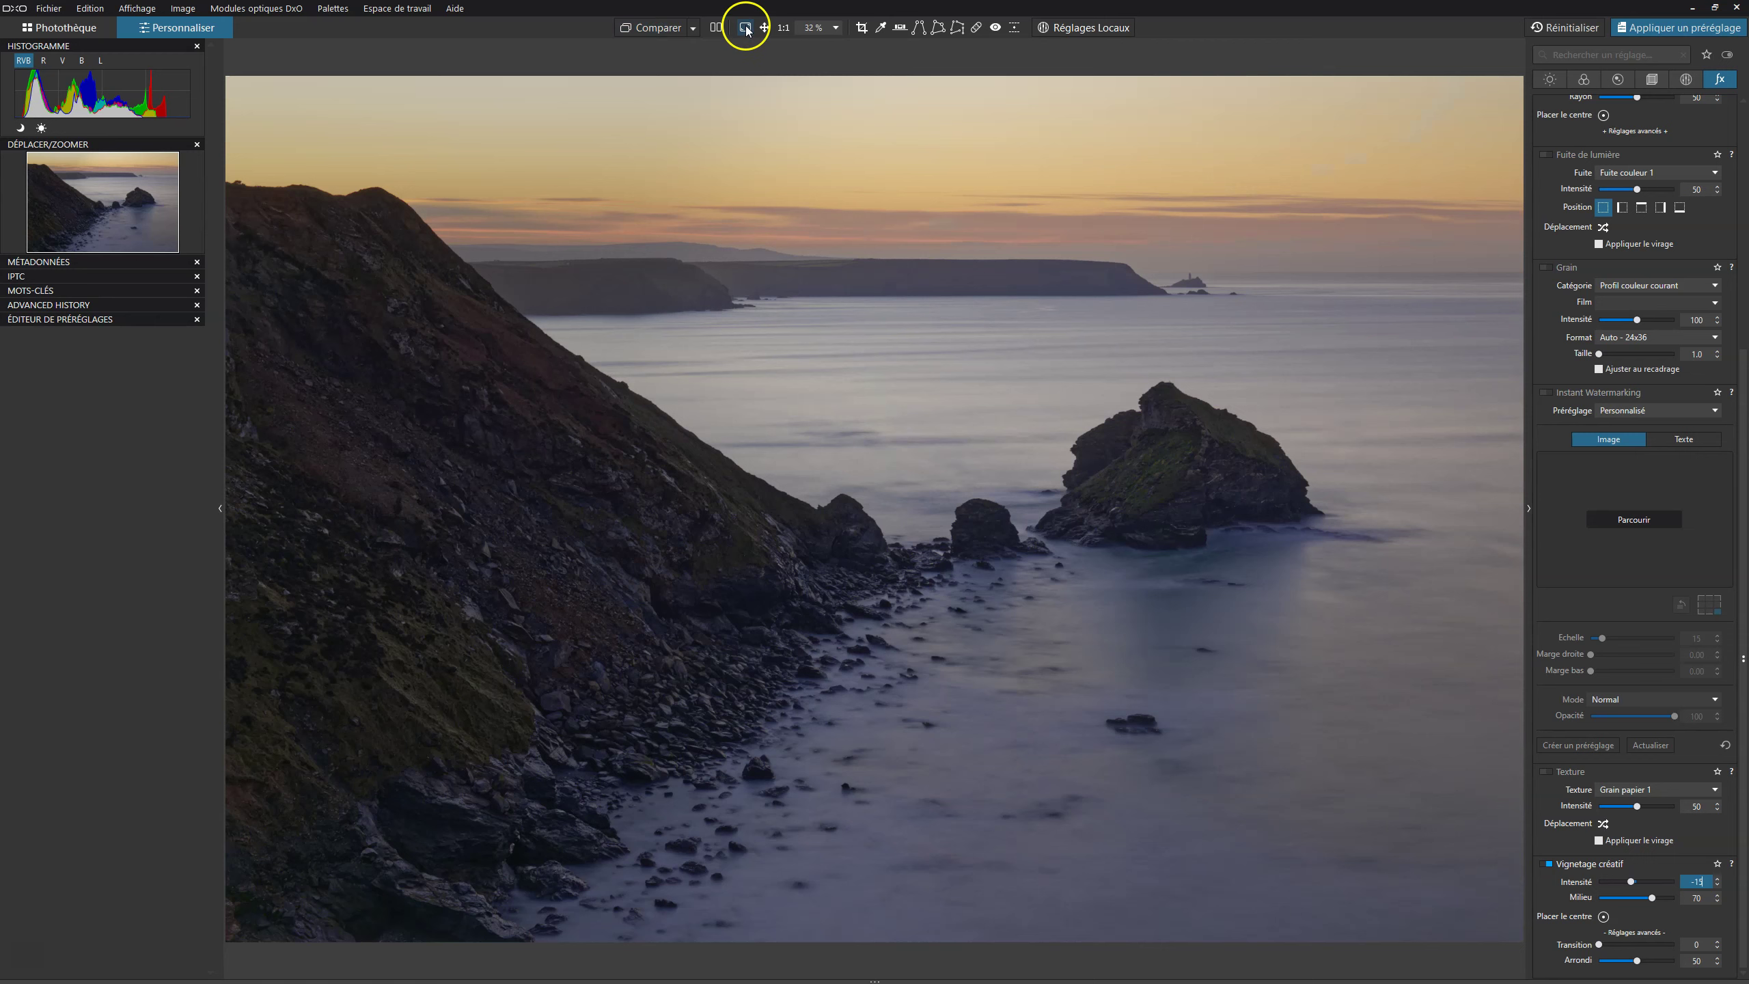
{"action": "left_click", "coordinate": [746, 28]}
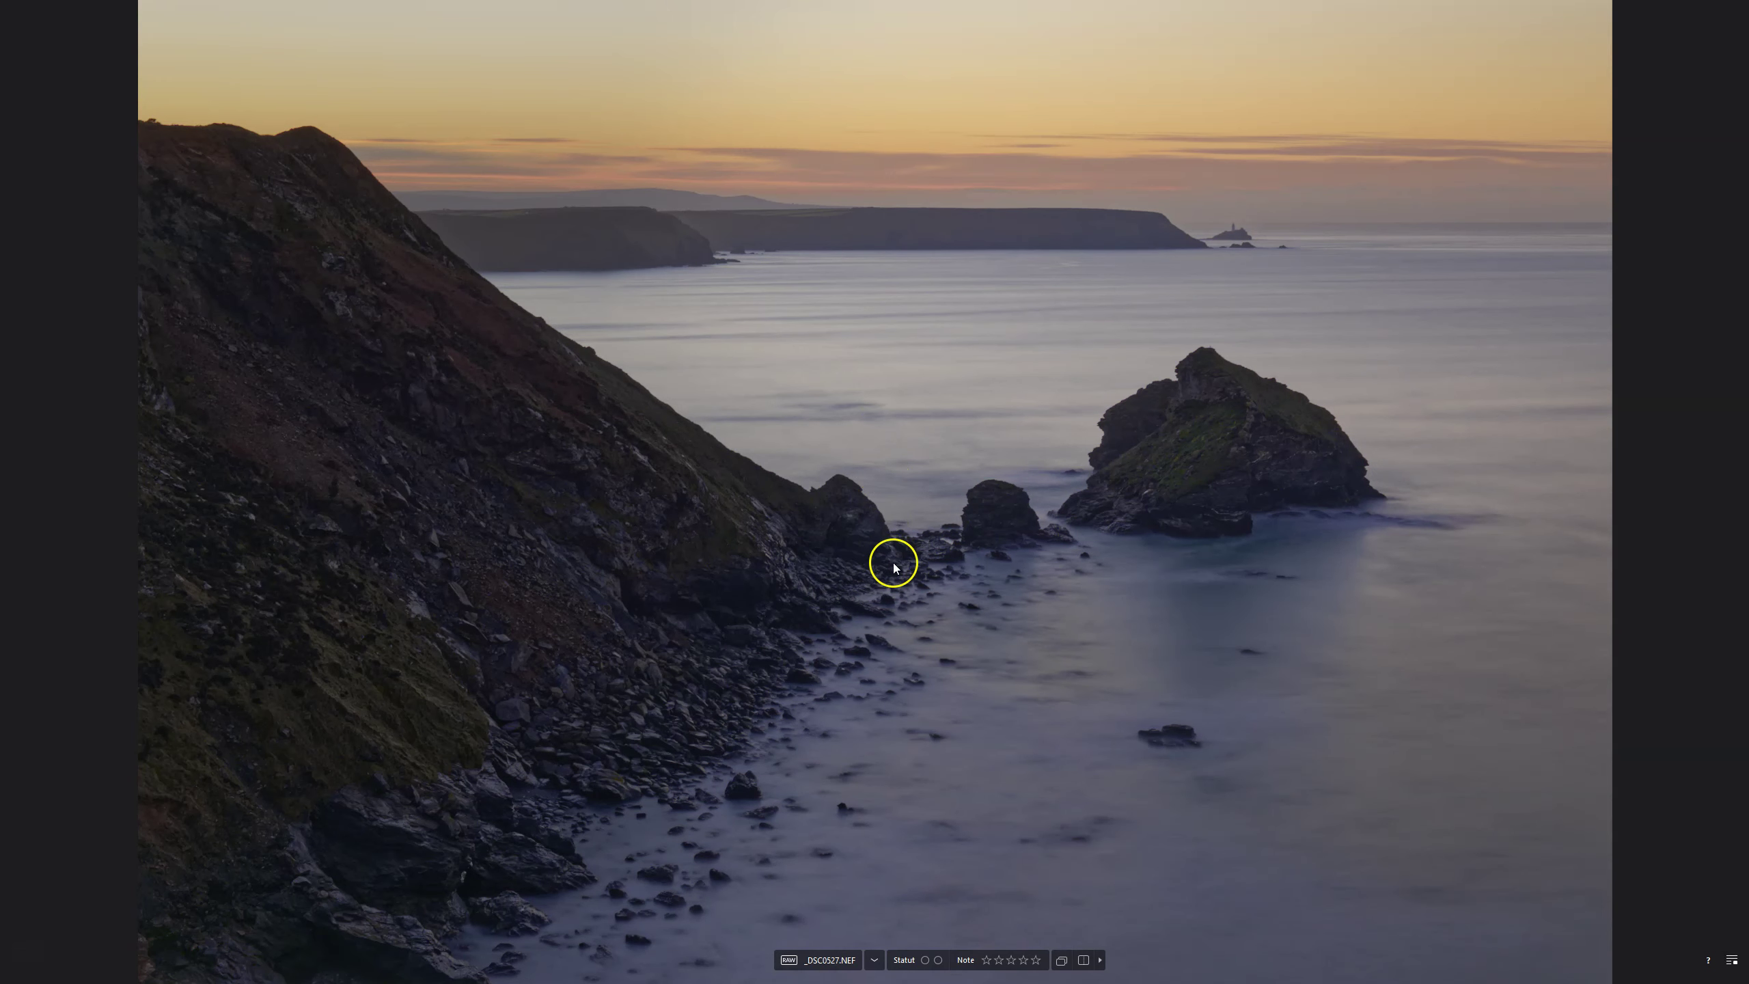
{"action": "left_click", "coordinate": [1083, 959]}
{"action": "left_click_drag", "start_coordinate": [872, 492], "coordinate": [1570, 468]}
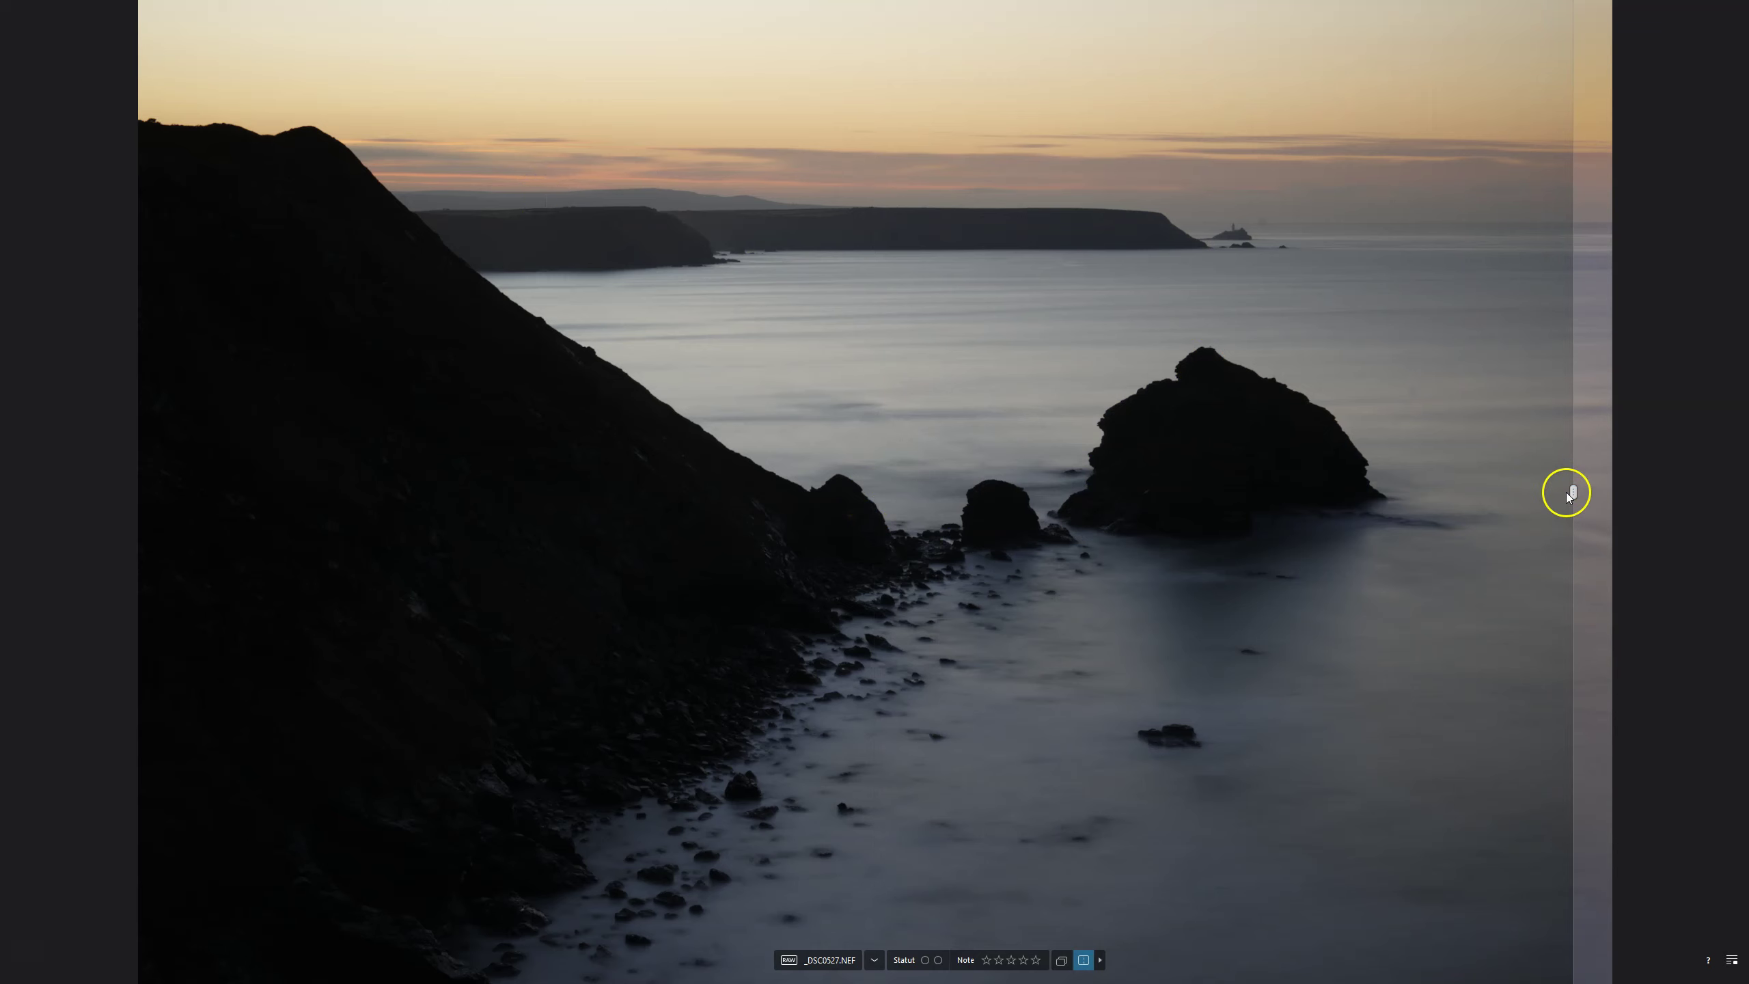
{"action": "left_click_drag", "start_coordinate": [1570, 491], "coordinate": [1064, 490]}
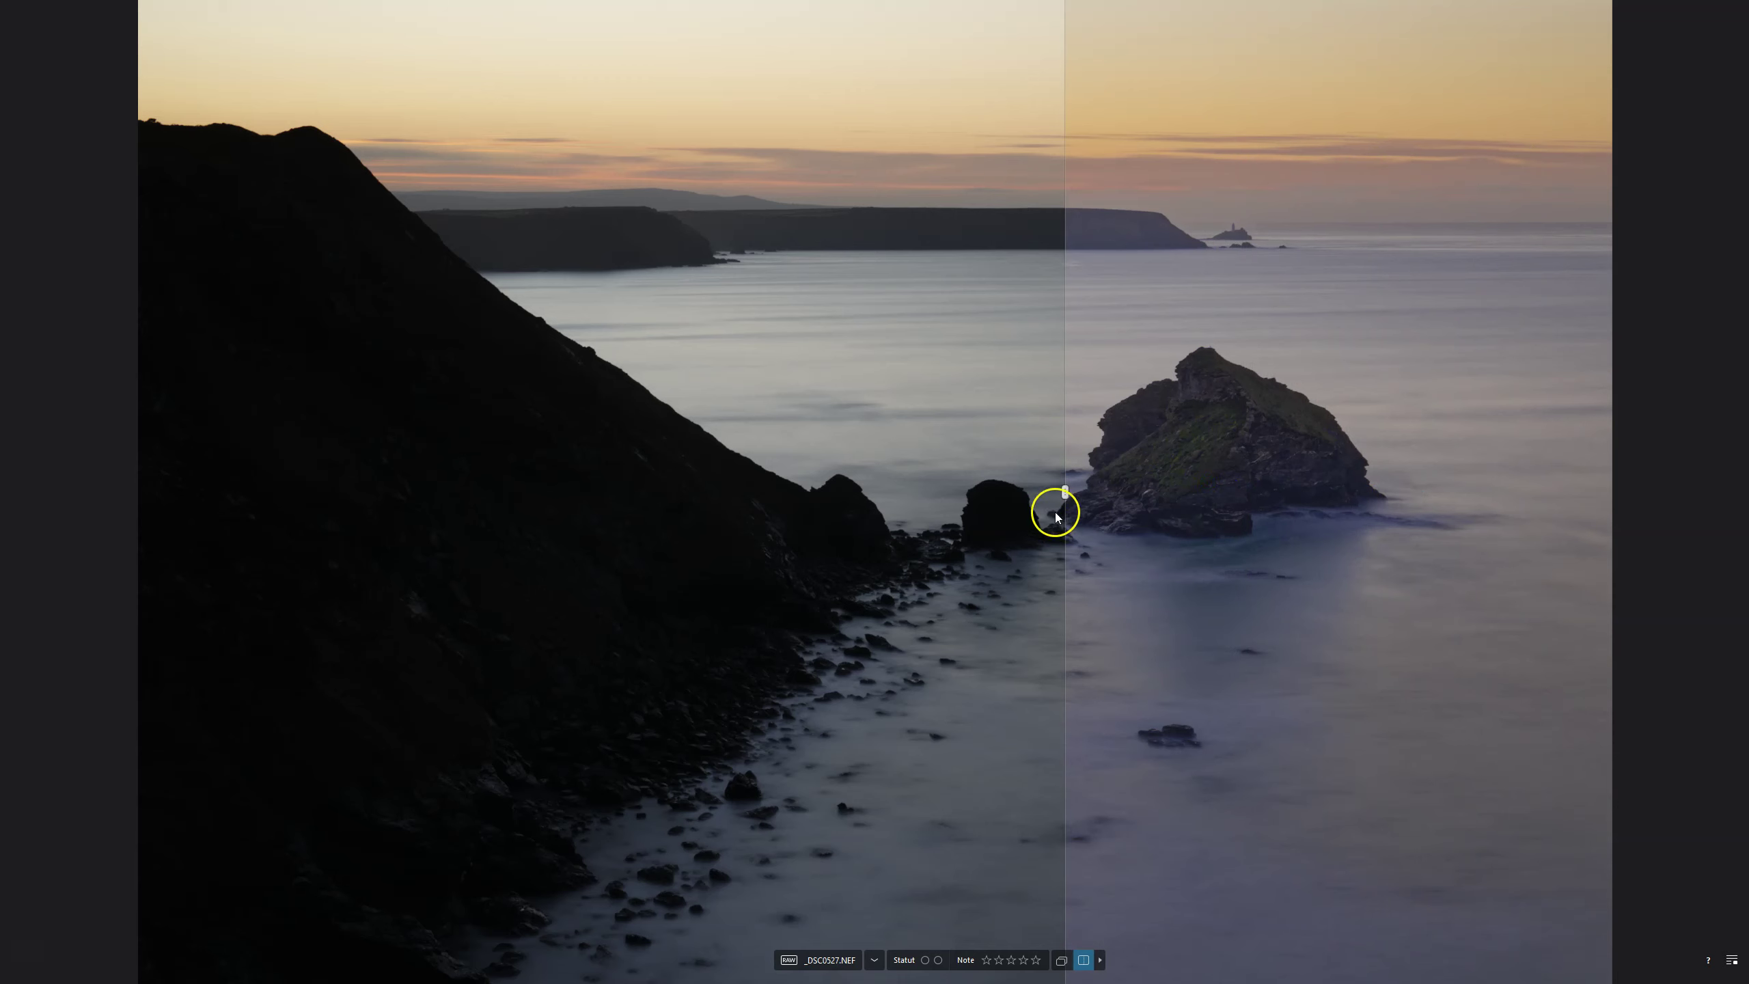
{"action": "left_click_drag", "start_coordinate": [1062, 492], "coordinate": [148, 449]}
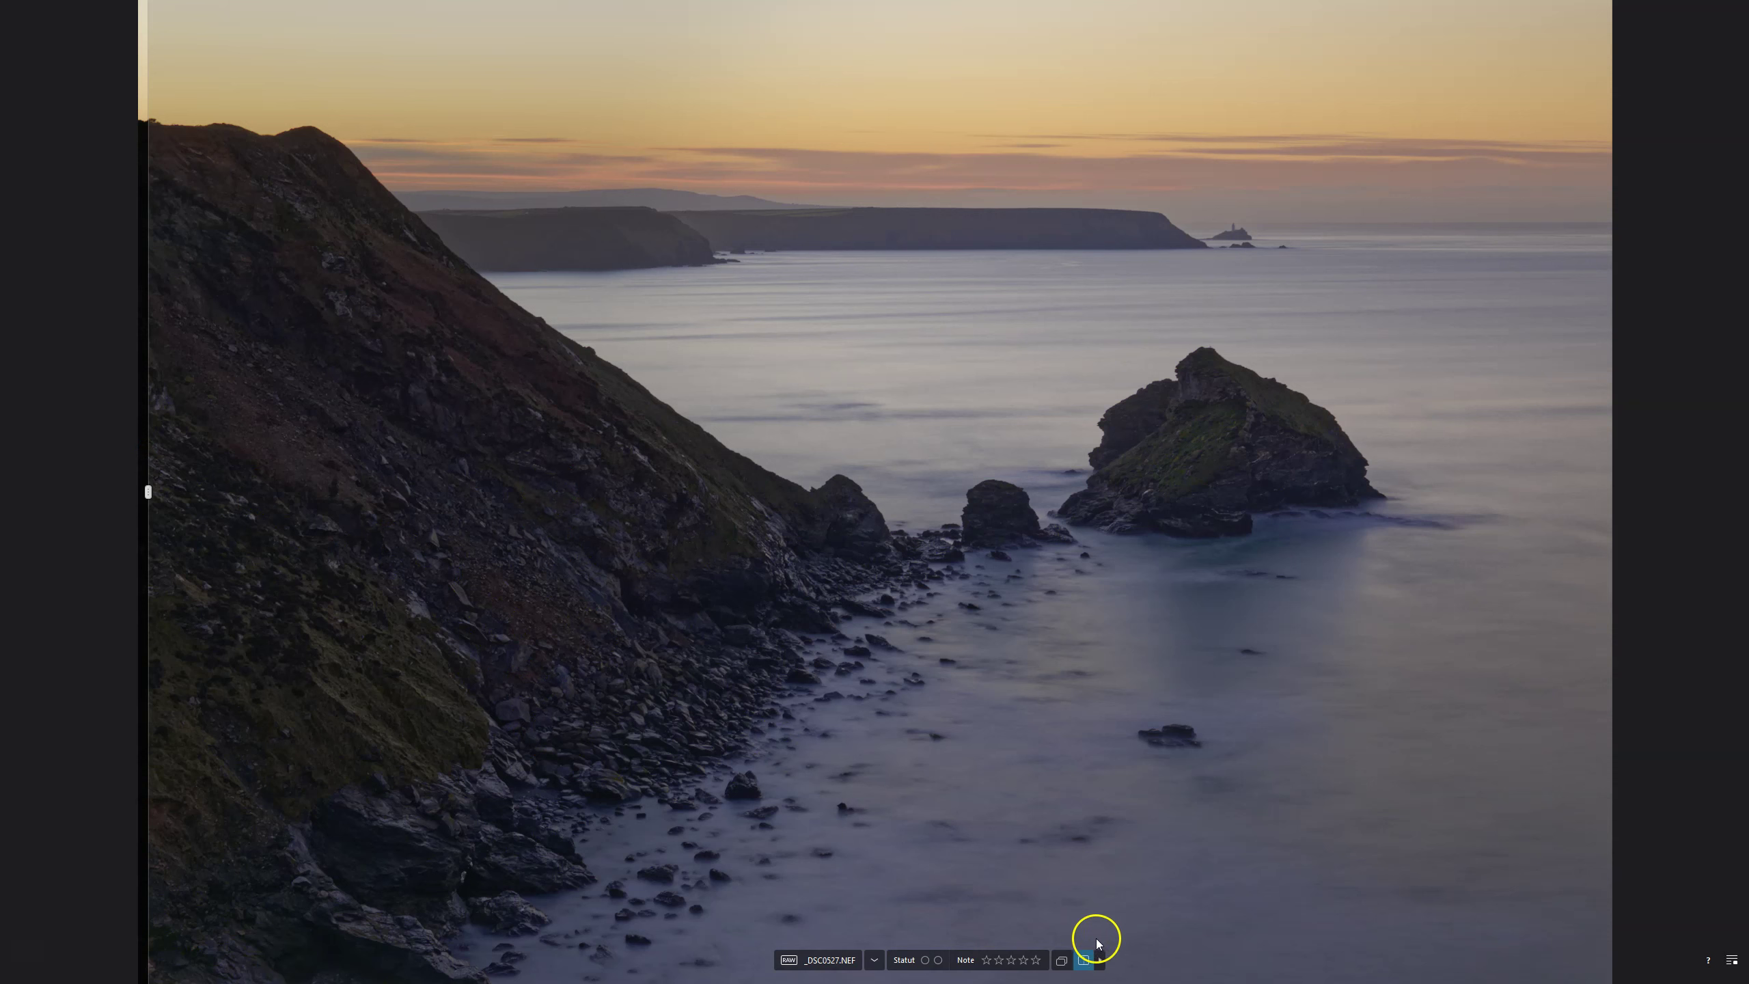
{"action": "left_click", "coordinate": [1084, 960]}
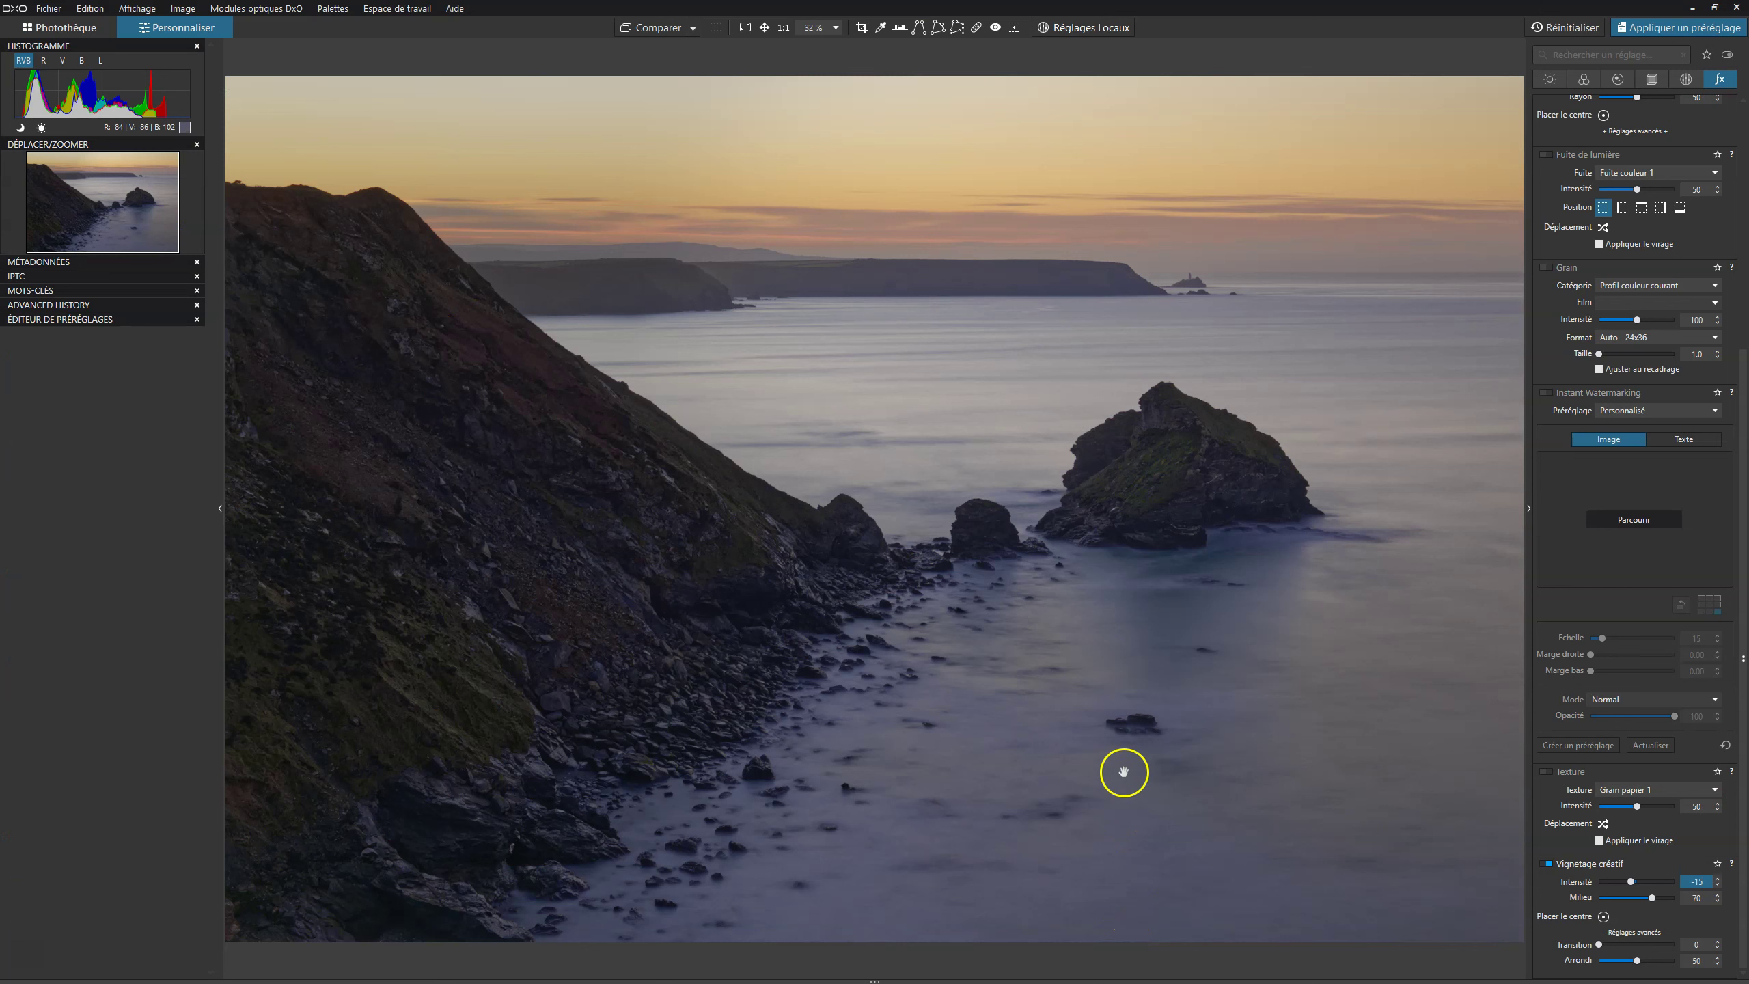
Set the shadows in the selective tone adjustments to 7
{"action": "left_click", "coordinate": [1550, 79]}
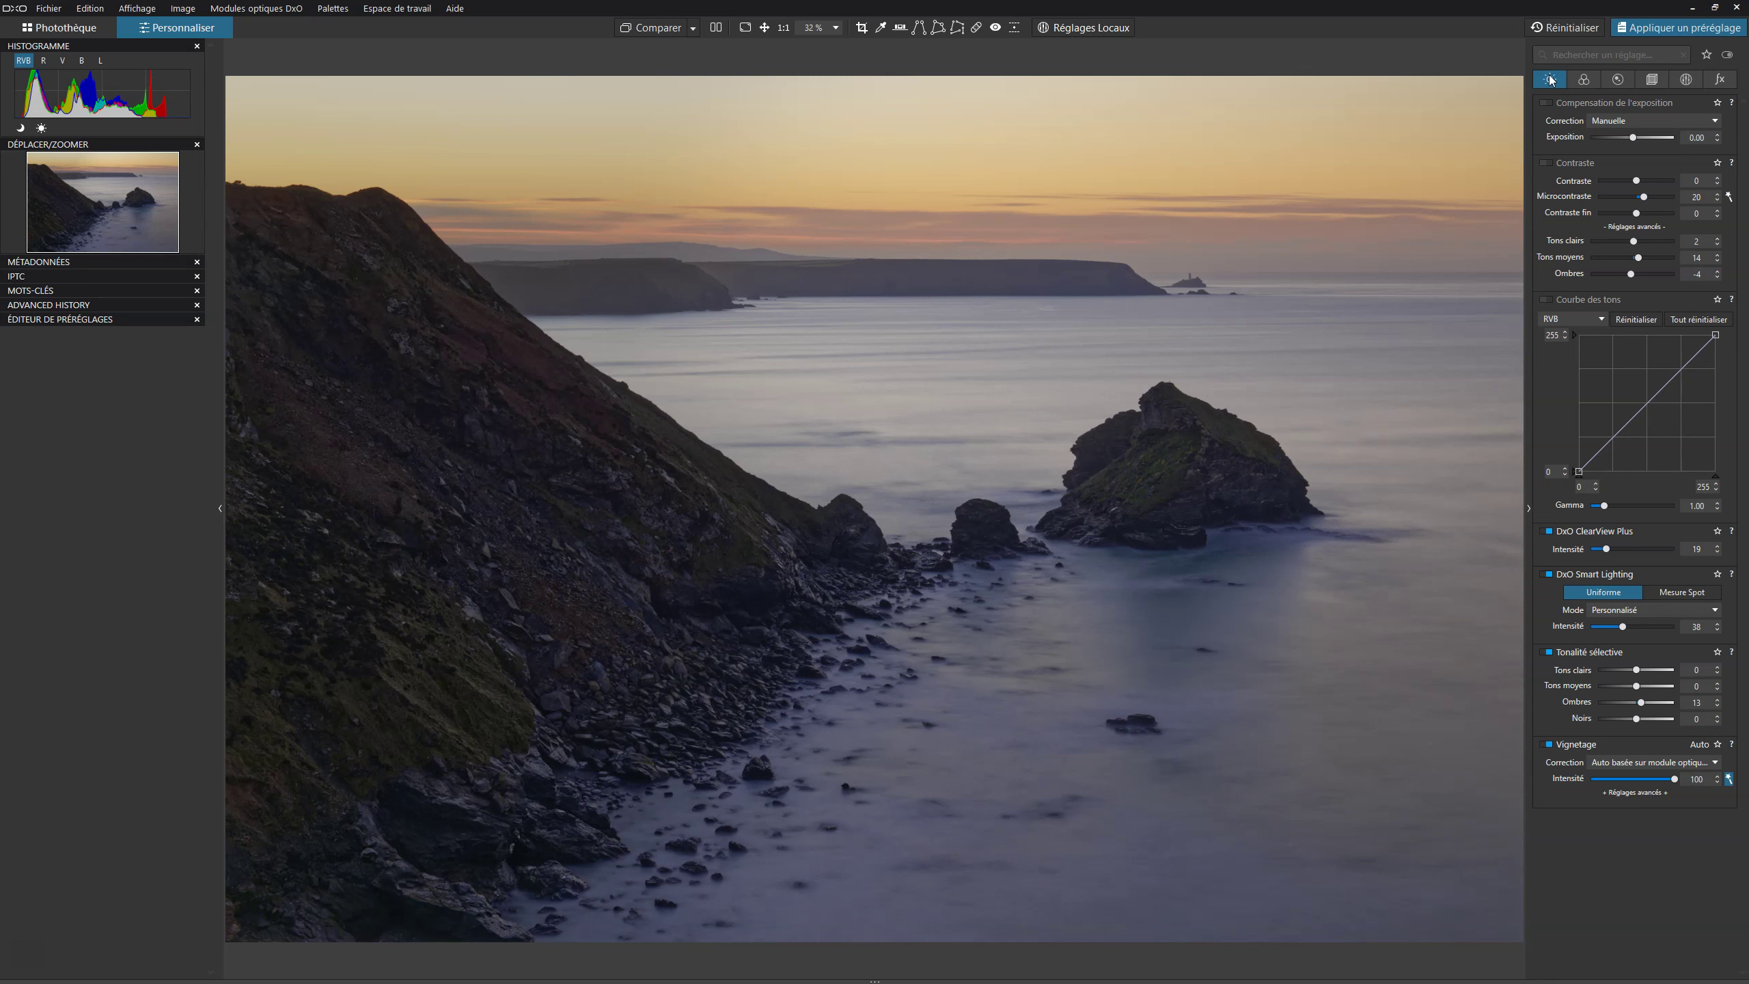
{"action": "left_click", "coordinate": [1697, 702]}
{"action": "left_click", "coordinate": [1699, 703]}
{"action": "double_click", "coordinate": [1692, 702]}
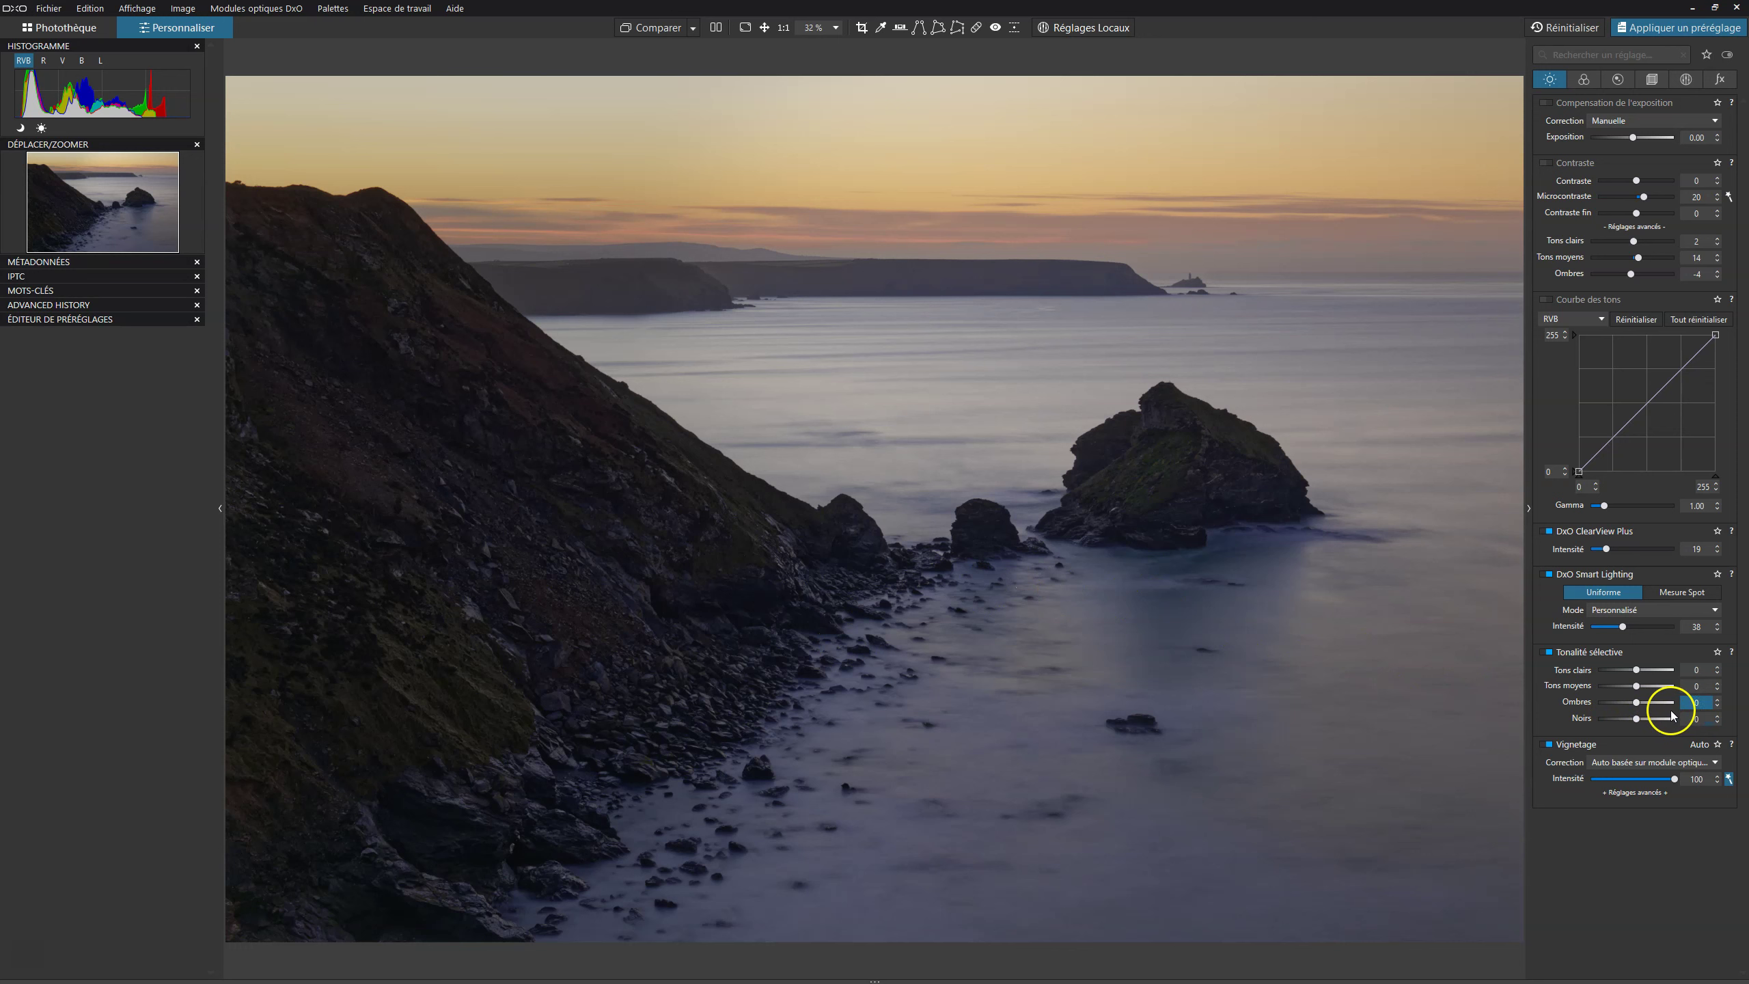
{"action": "left_click_drag", "start_coordinate": [1638, 710], "coordinate": [1641, 708]}
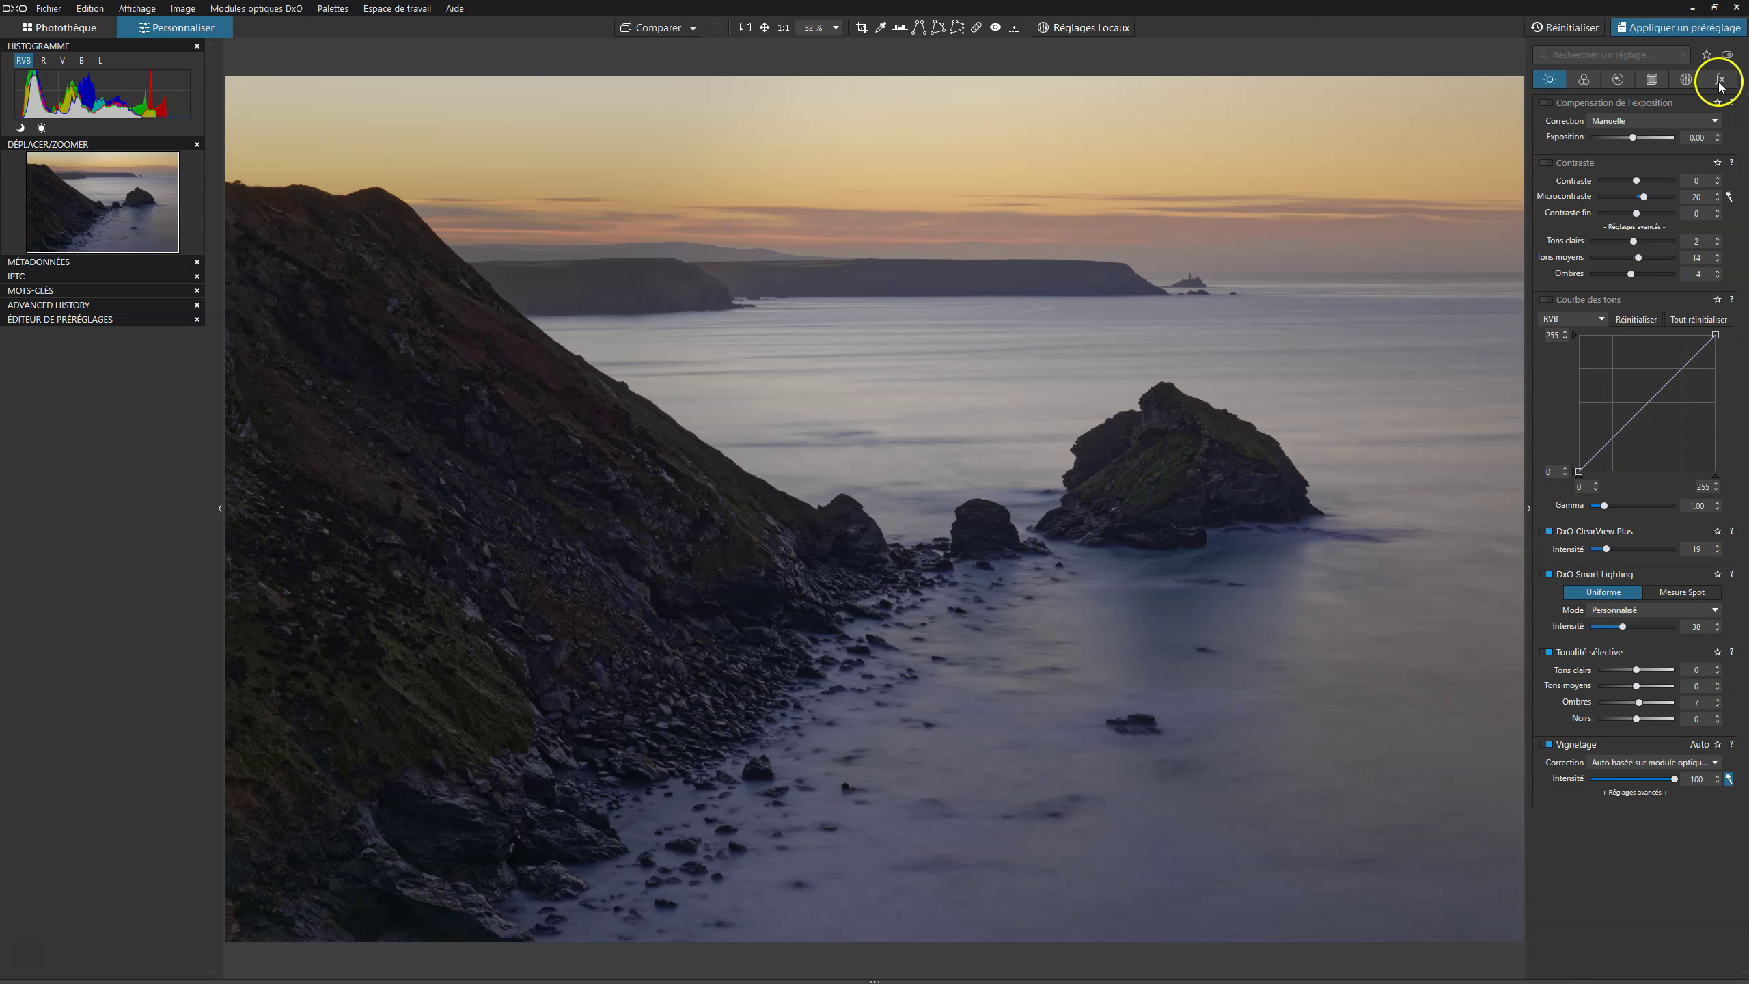
Compare the photo with and without the local adjustments, and return to the light corrections
{"action": "left_click", "coordinate": [1686, 80]}
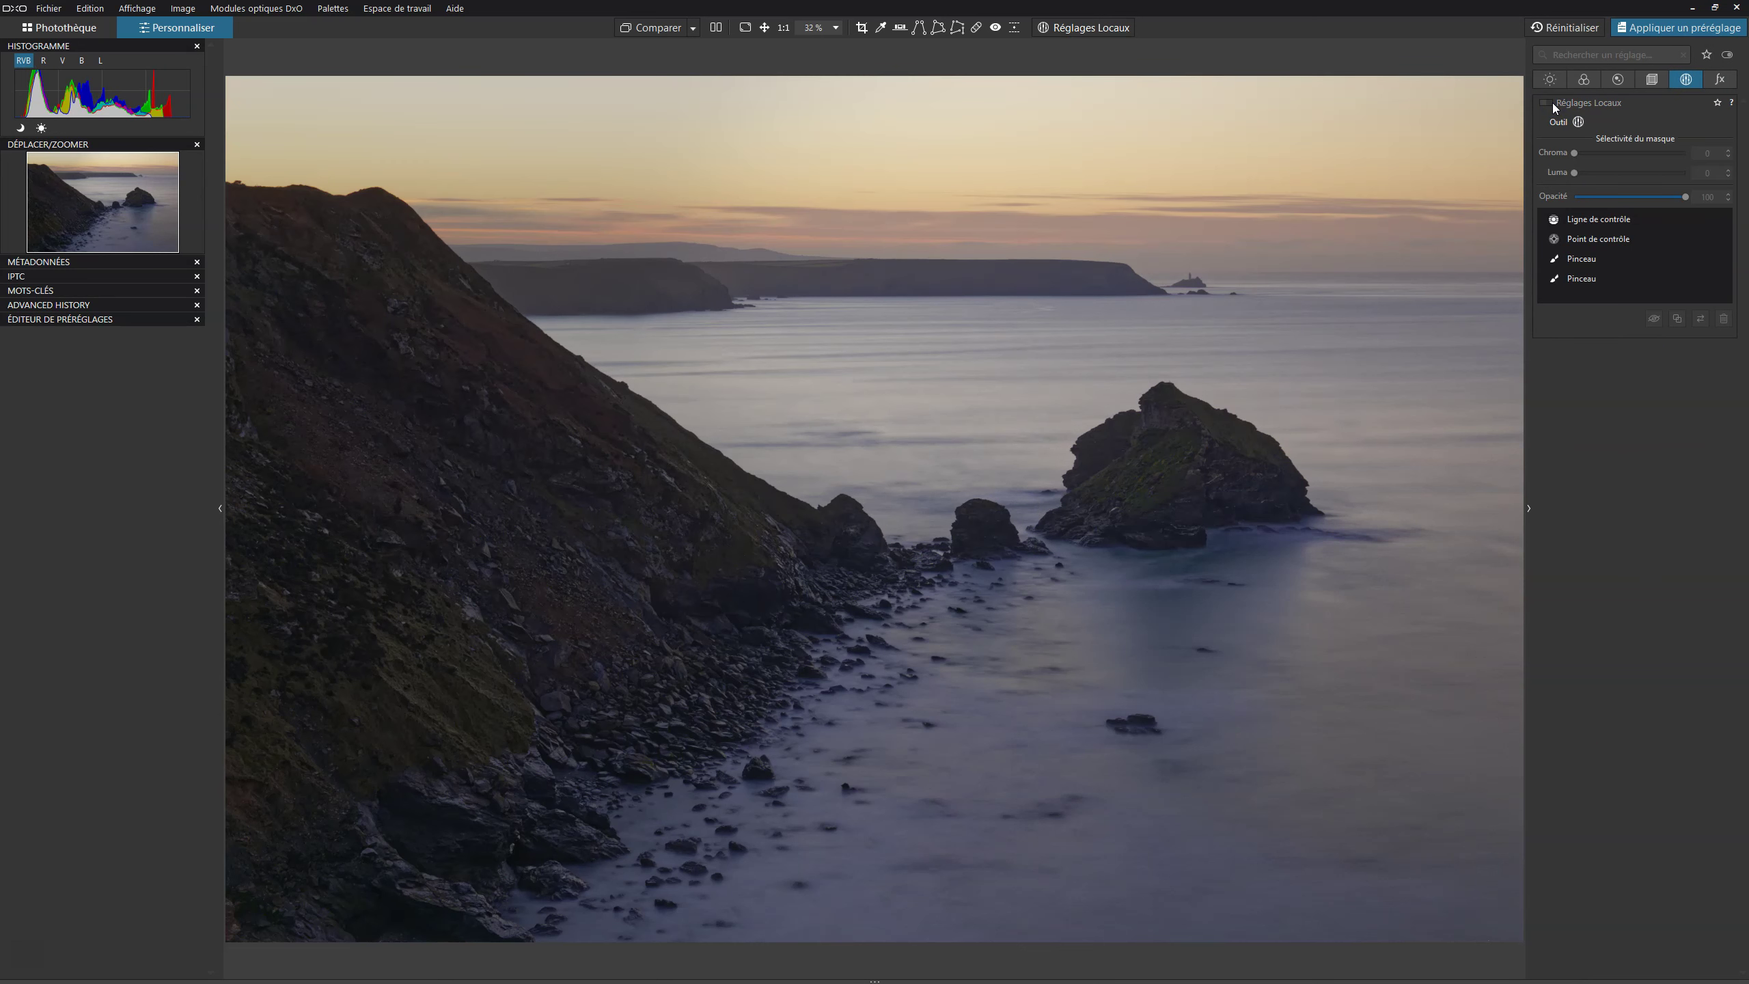
{"action": "left_click", "coordinate": [1547, 101]}
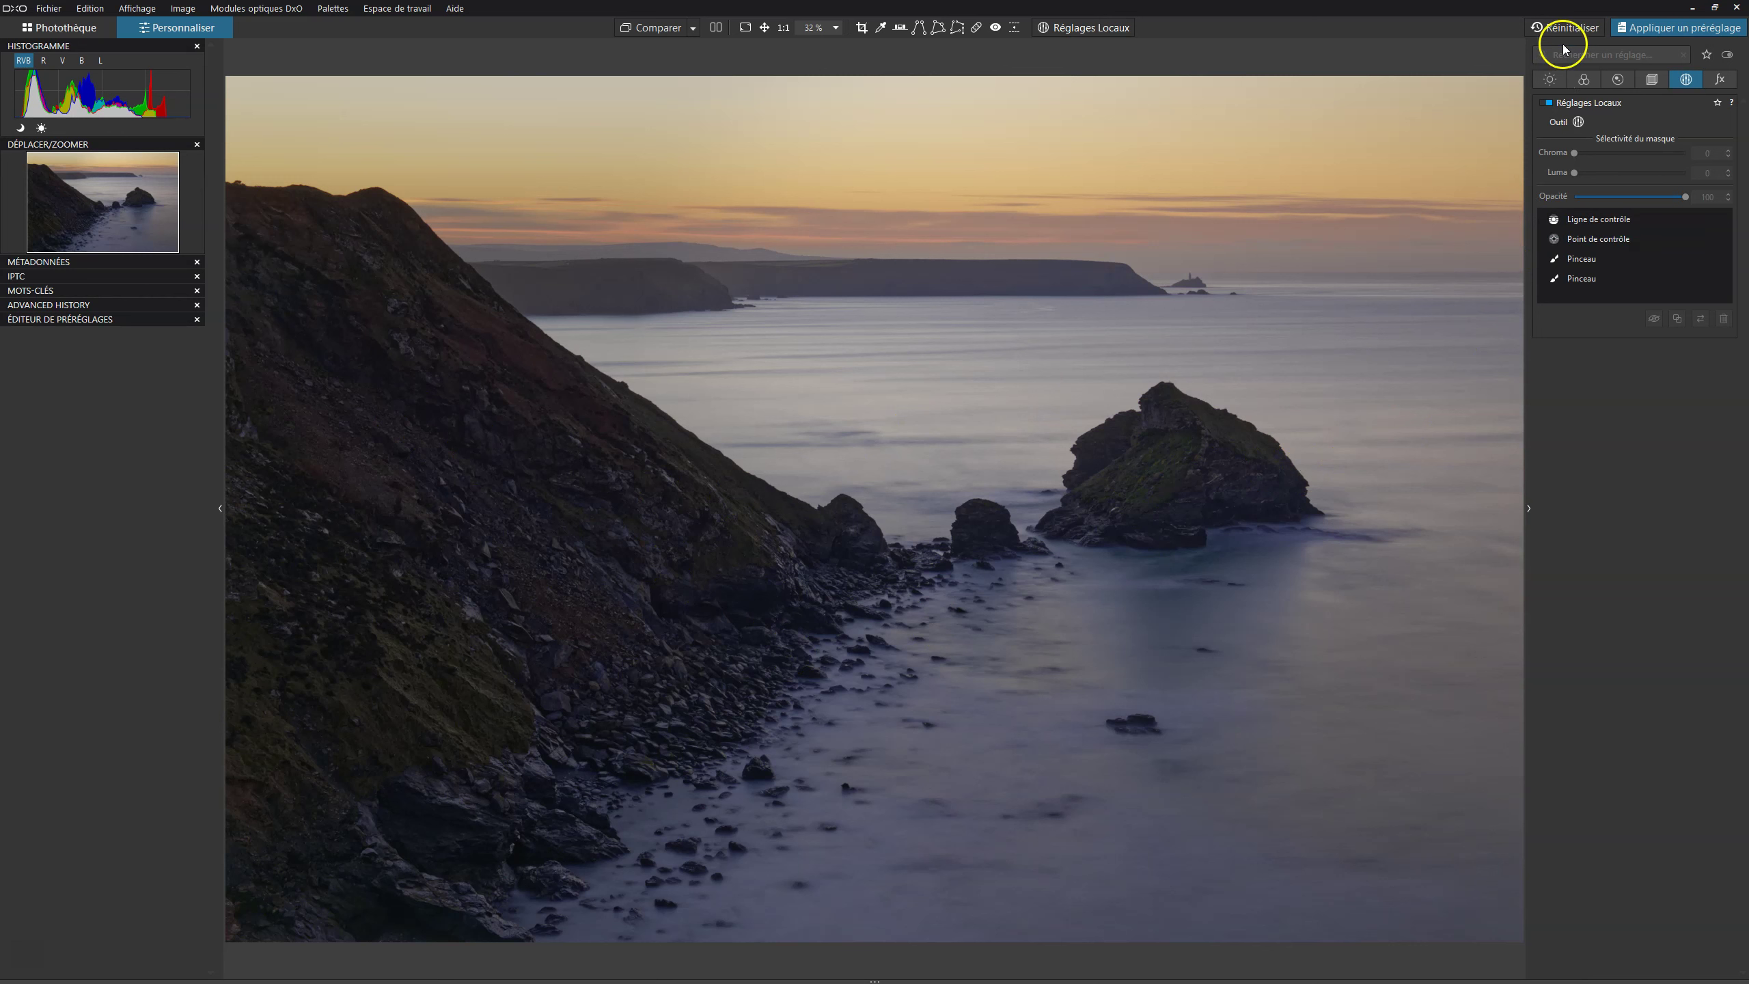
{"action": "left_click", "coordinate": [1550, 79]}
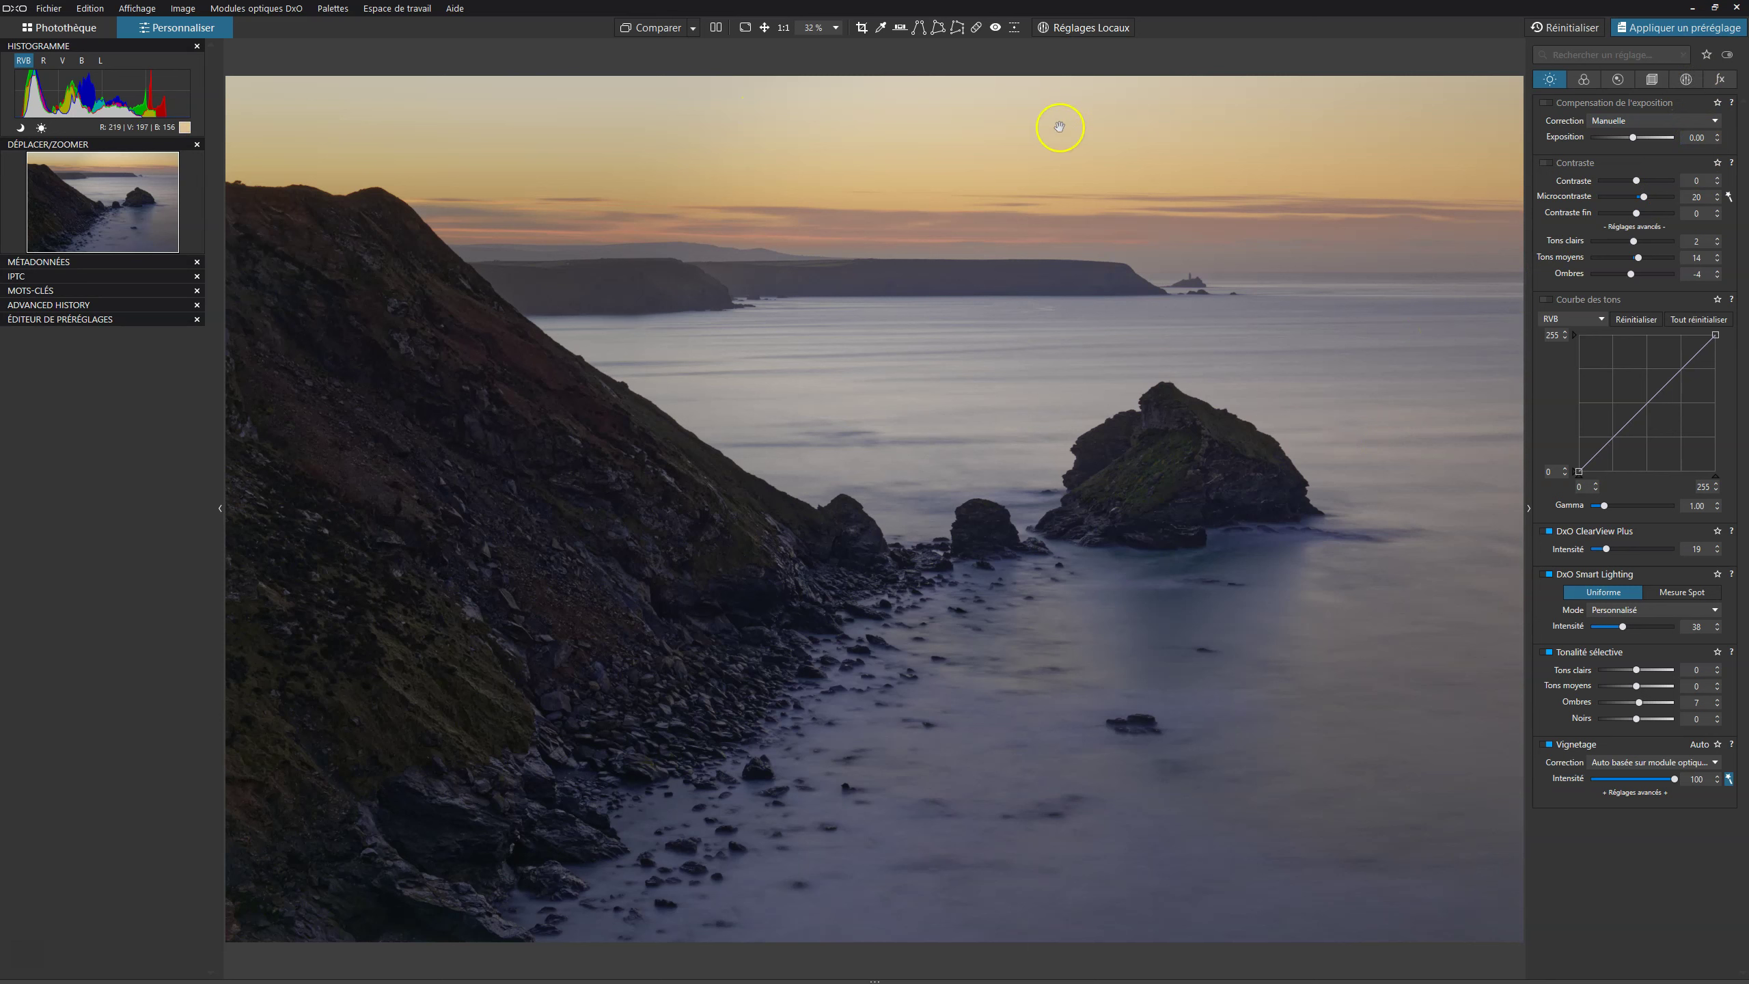
Examine the sky, the clouds on the horizon and the distant headland at 100% for noise and detail
{"action": "left_click", "coordinate": [1151, 140]}
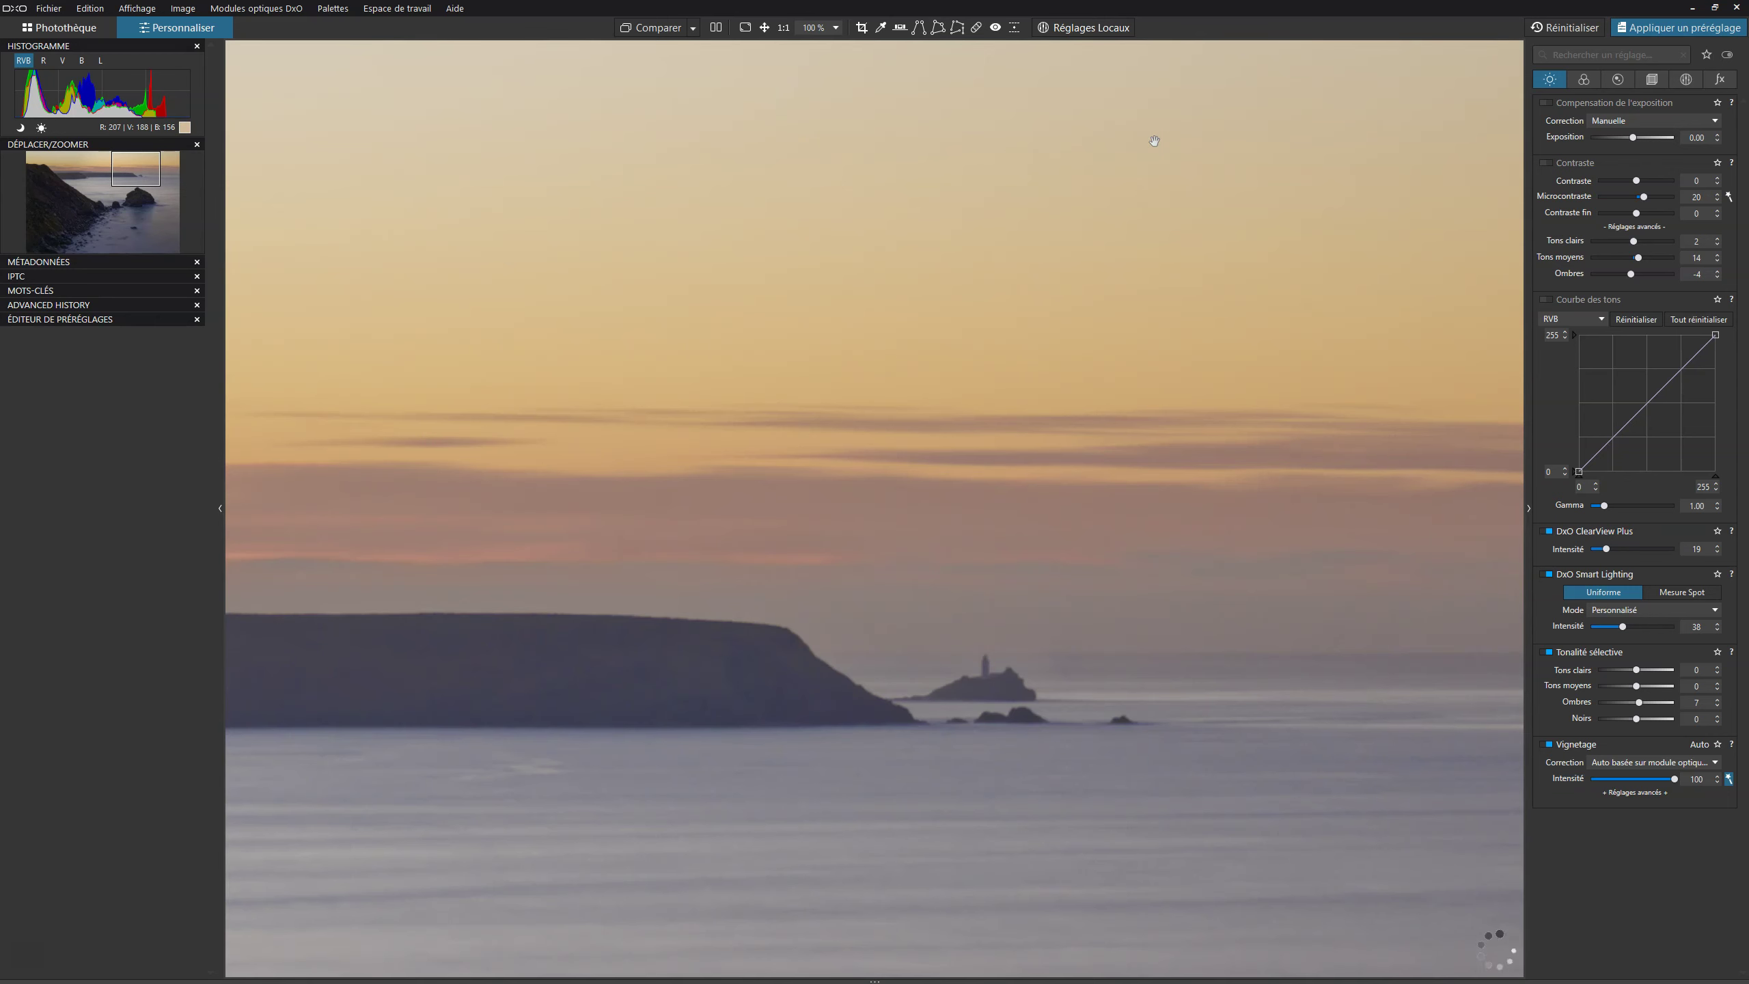
{"action": "left_click_drag", "start_coordinate": [1269, 418], "coordinate": [808, 542]}
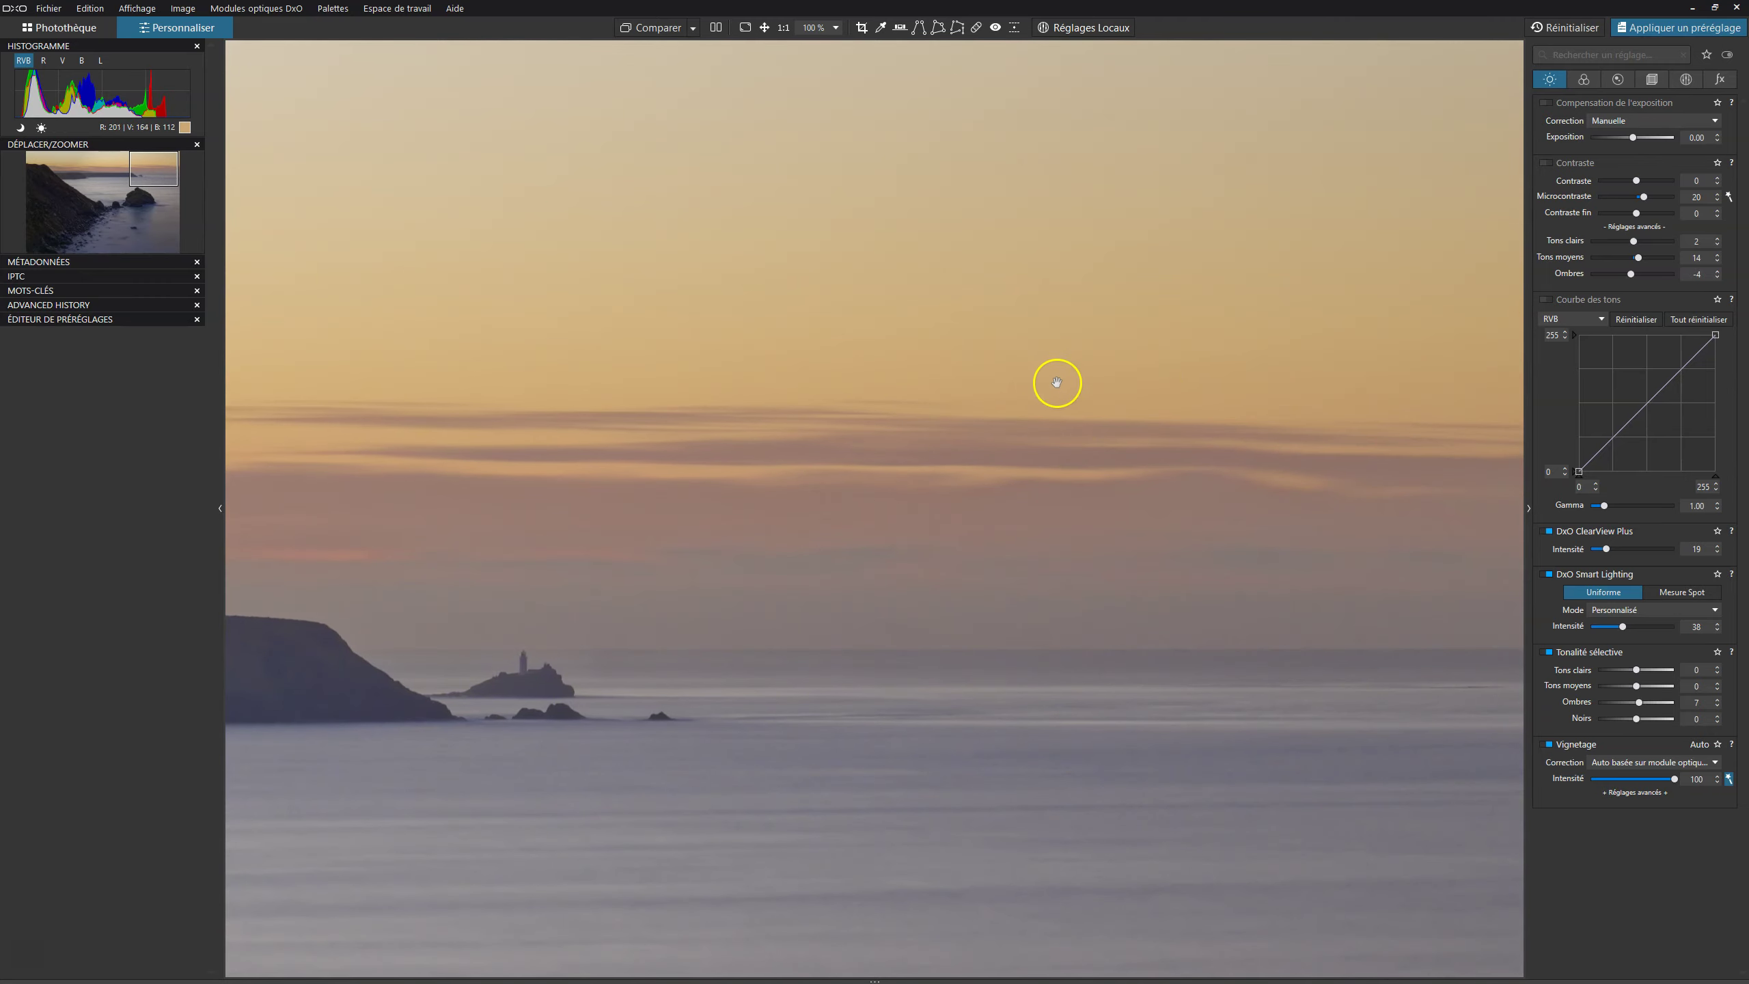
{"action": "left_click_drag", "start_coordinate": [885, 362], "coordinate": [1354, 351]}
{"action": "left_click_drag", "start_coordinate": [797, 344], "coordinate": [980, 348]}
{"action": "left_click", "coordinate": [980, 348]}
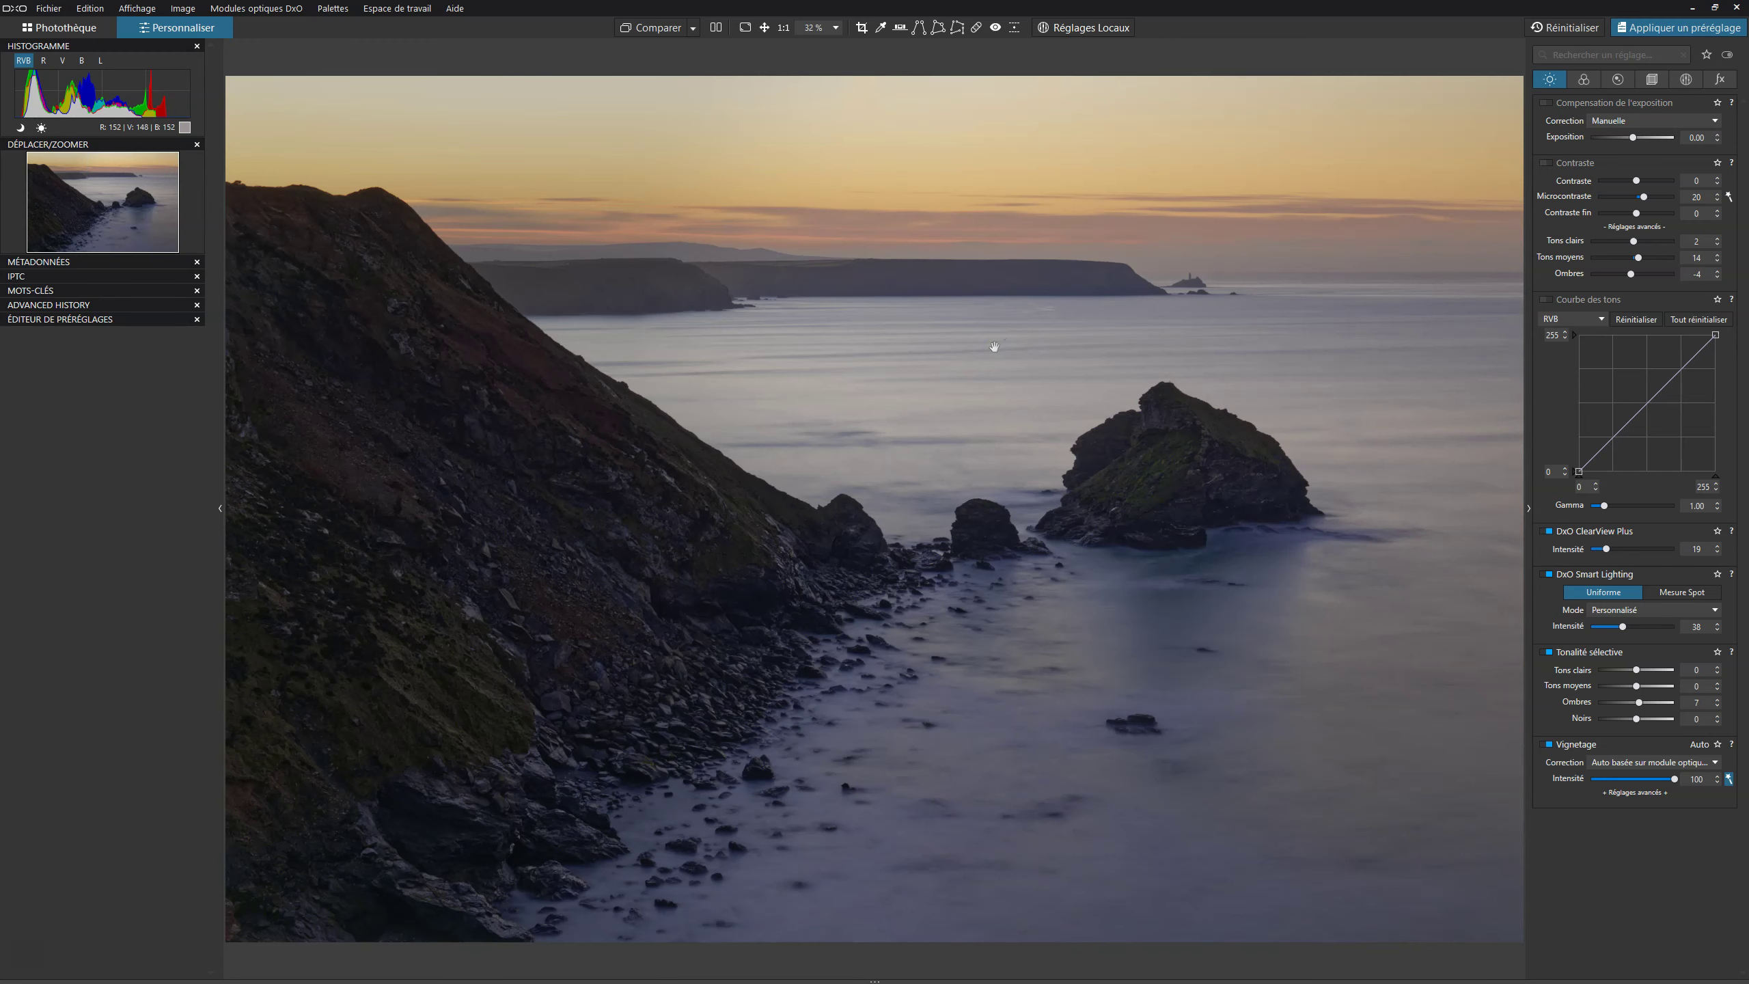
{"action": "left_click", "coordinate": [869, 286]}
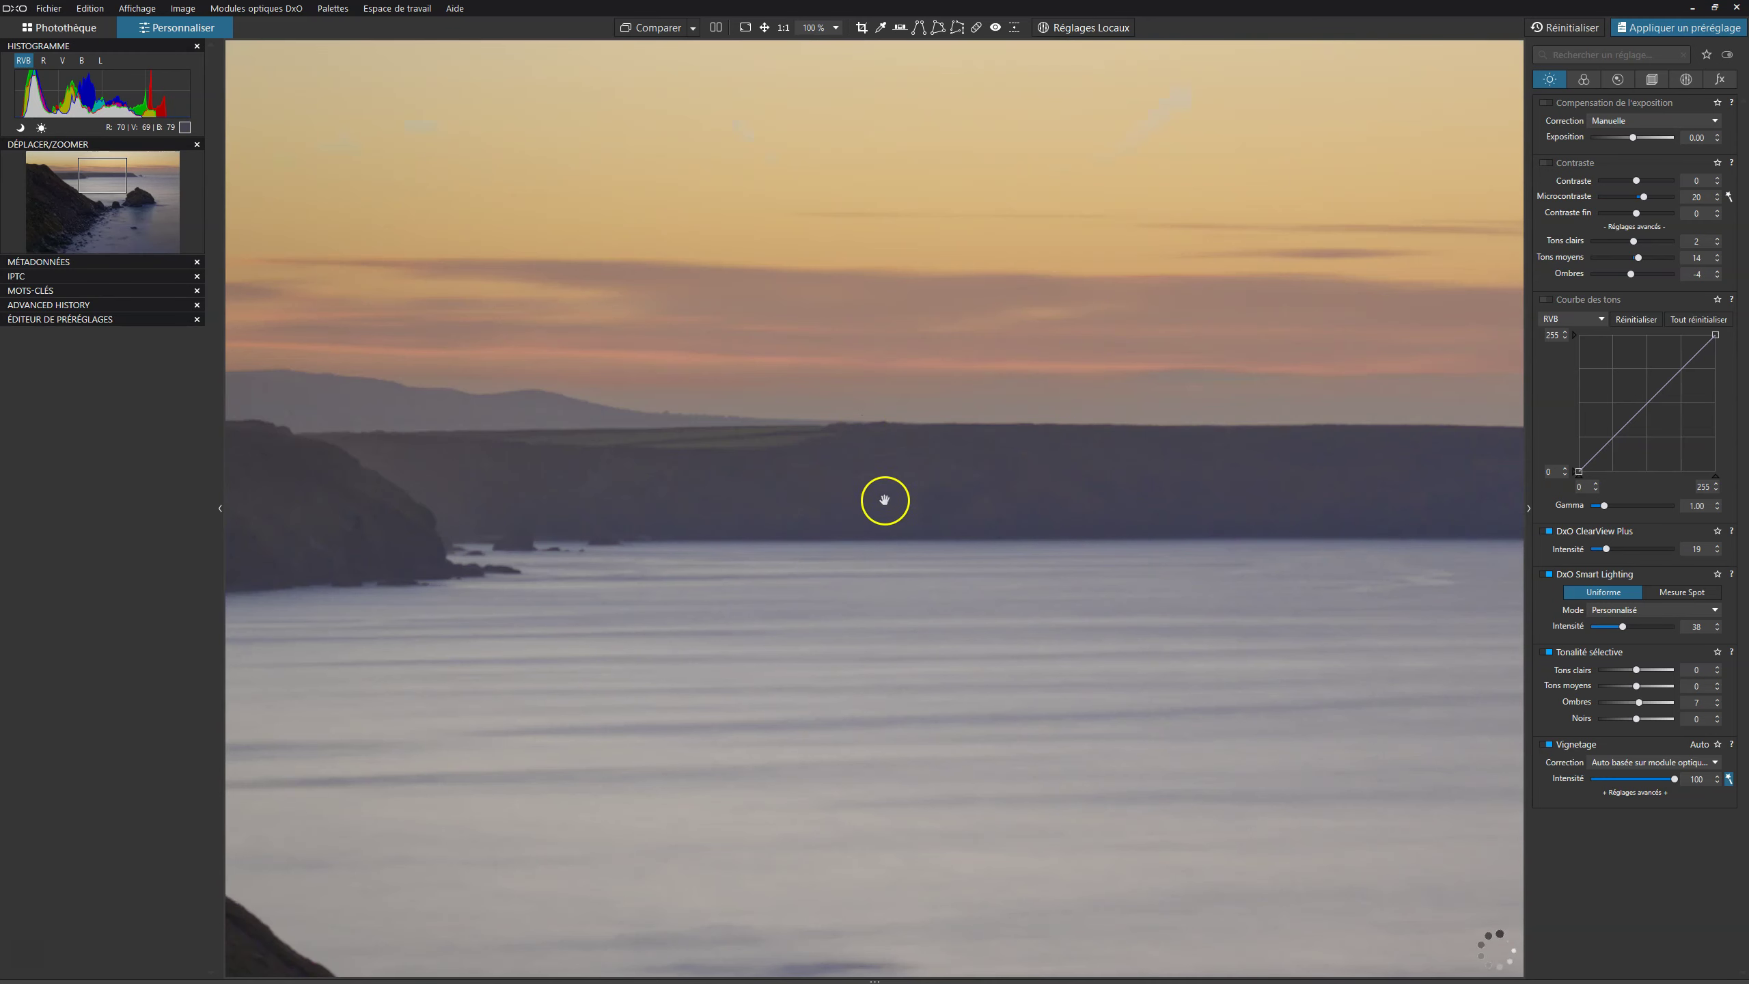
{"action": "left_click", "coordinate": [962, 497]}
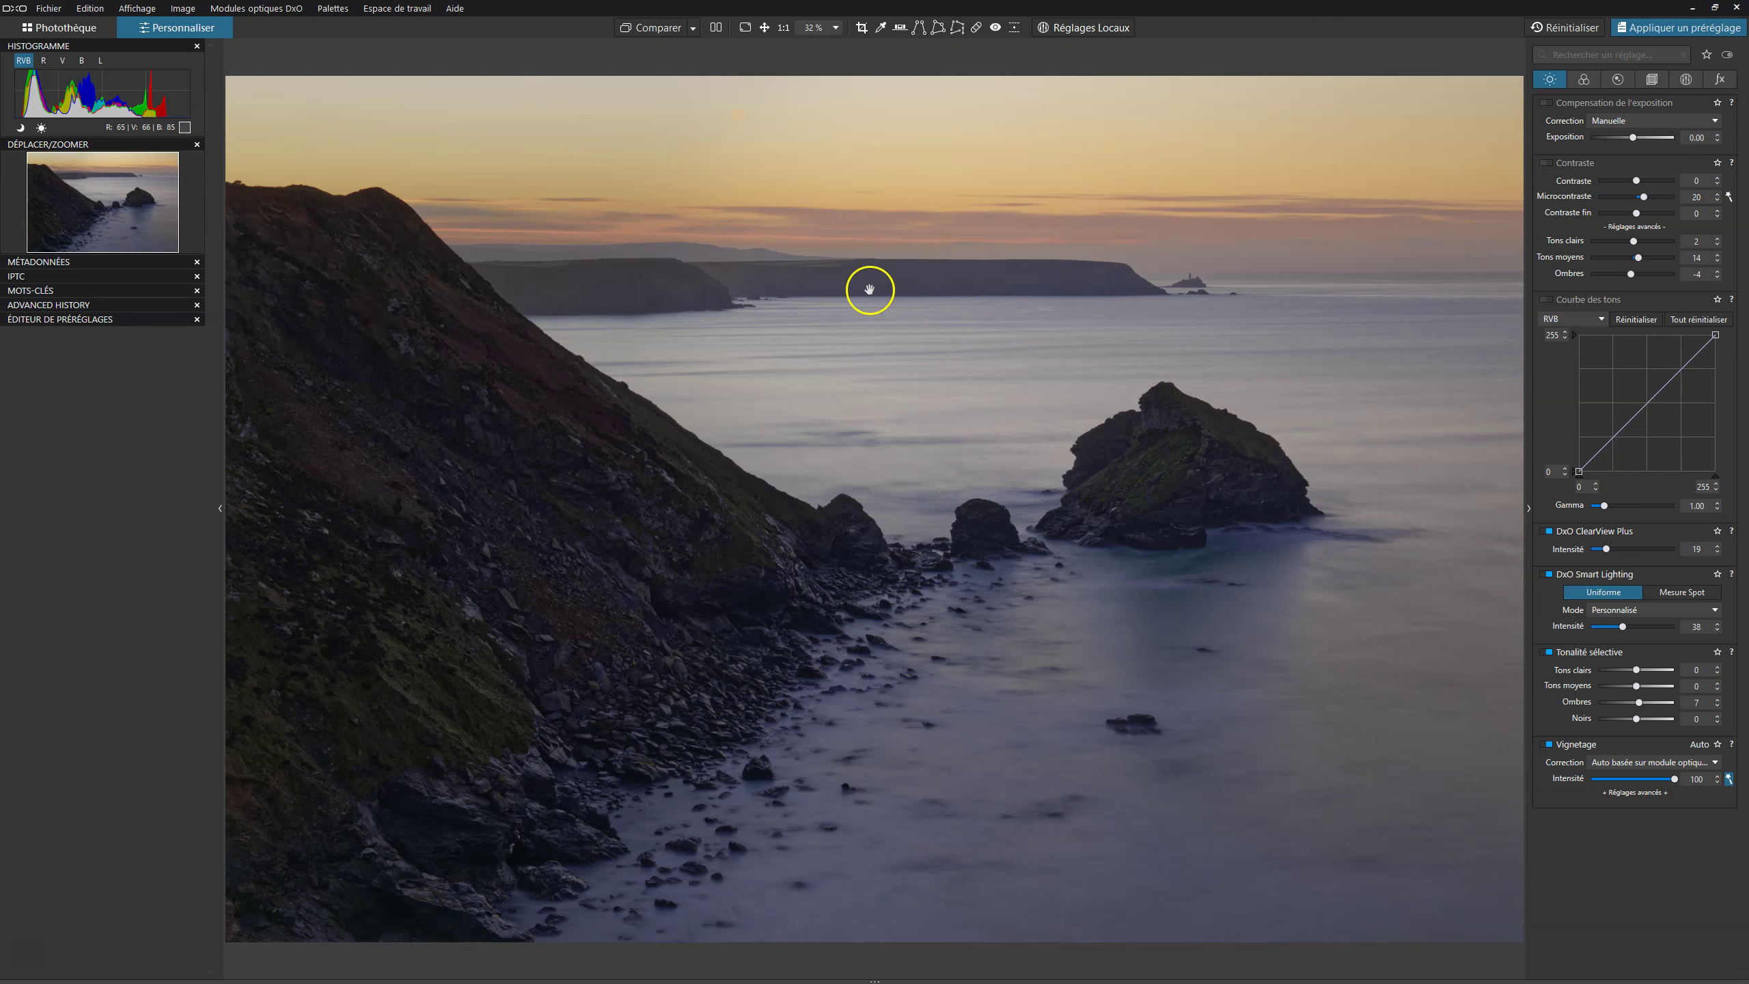
{"action": "left_click", "coordinate": [426, 484]}
{"action": "left_click", "coordinate": [894, 478]}
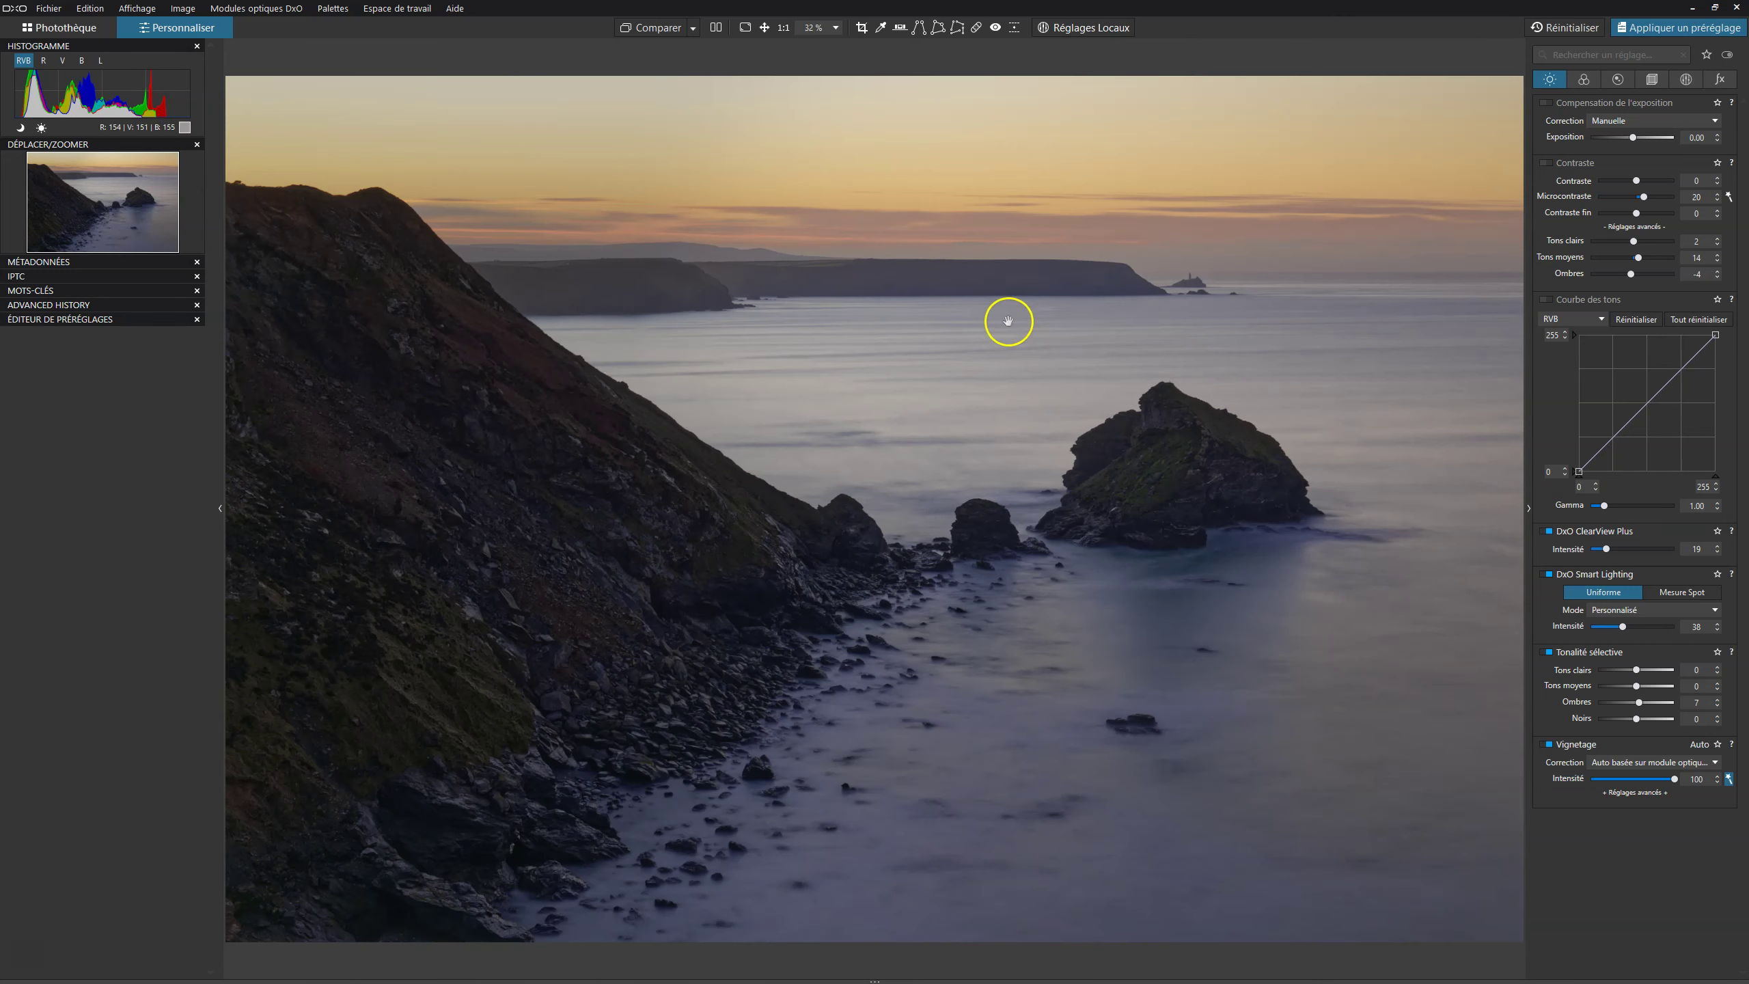
{"action": "left_click", "coordinate": [1053, 298]}
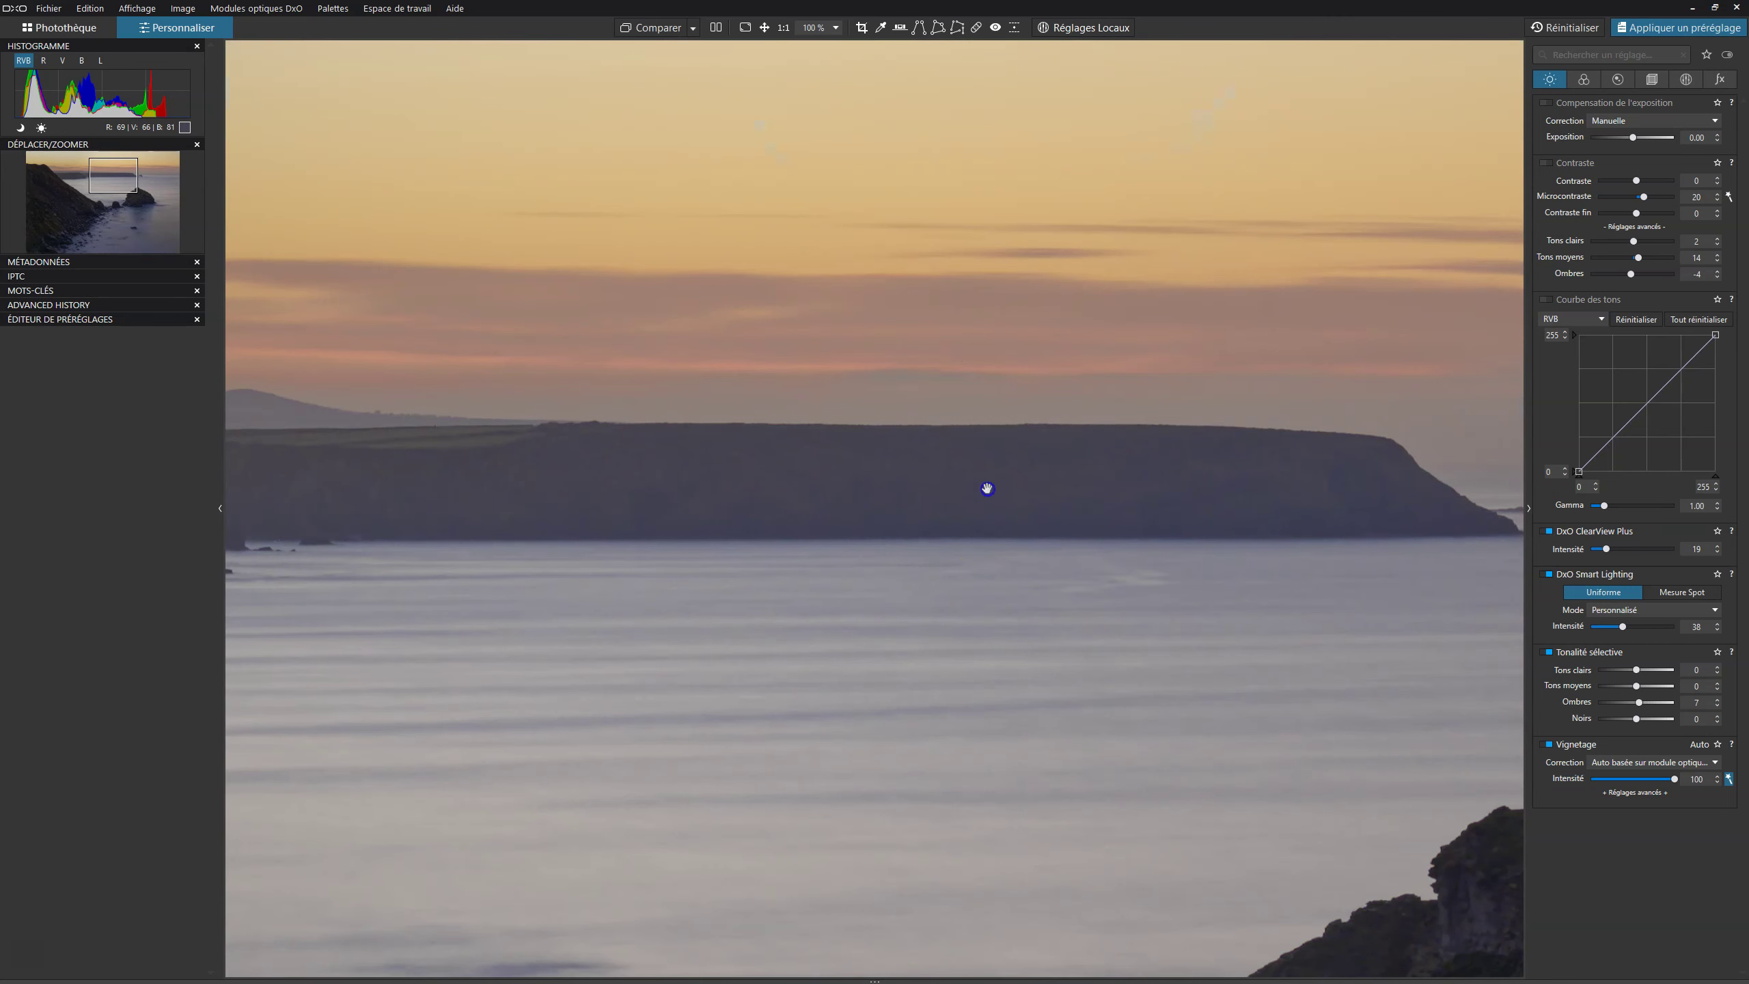
{"action": "left_click", "coordinate": [987, 489]}
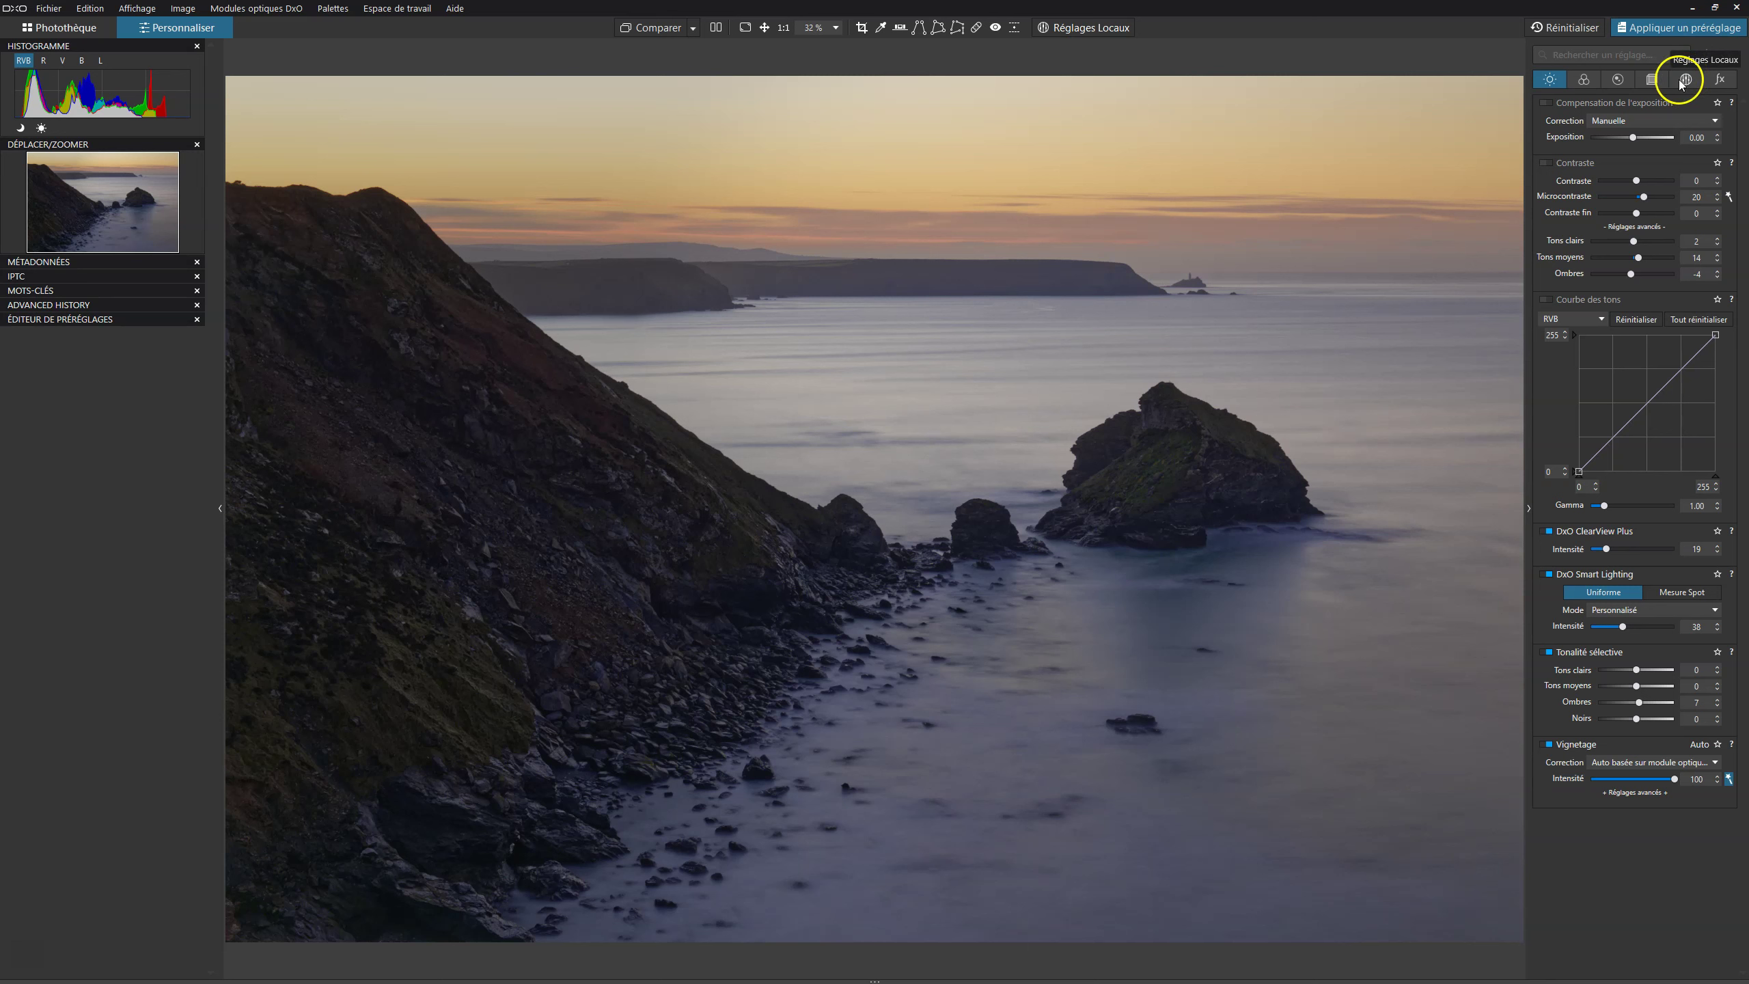
Switch the noise reduction to DeepPRIME and preview its effect on the distant headland and the sea rock
{"action": "left_click", "coordinate": [1620, 79]}
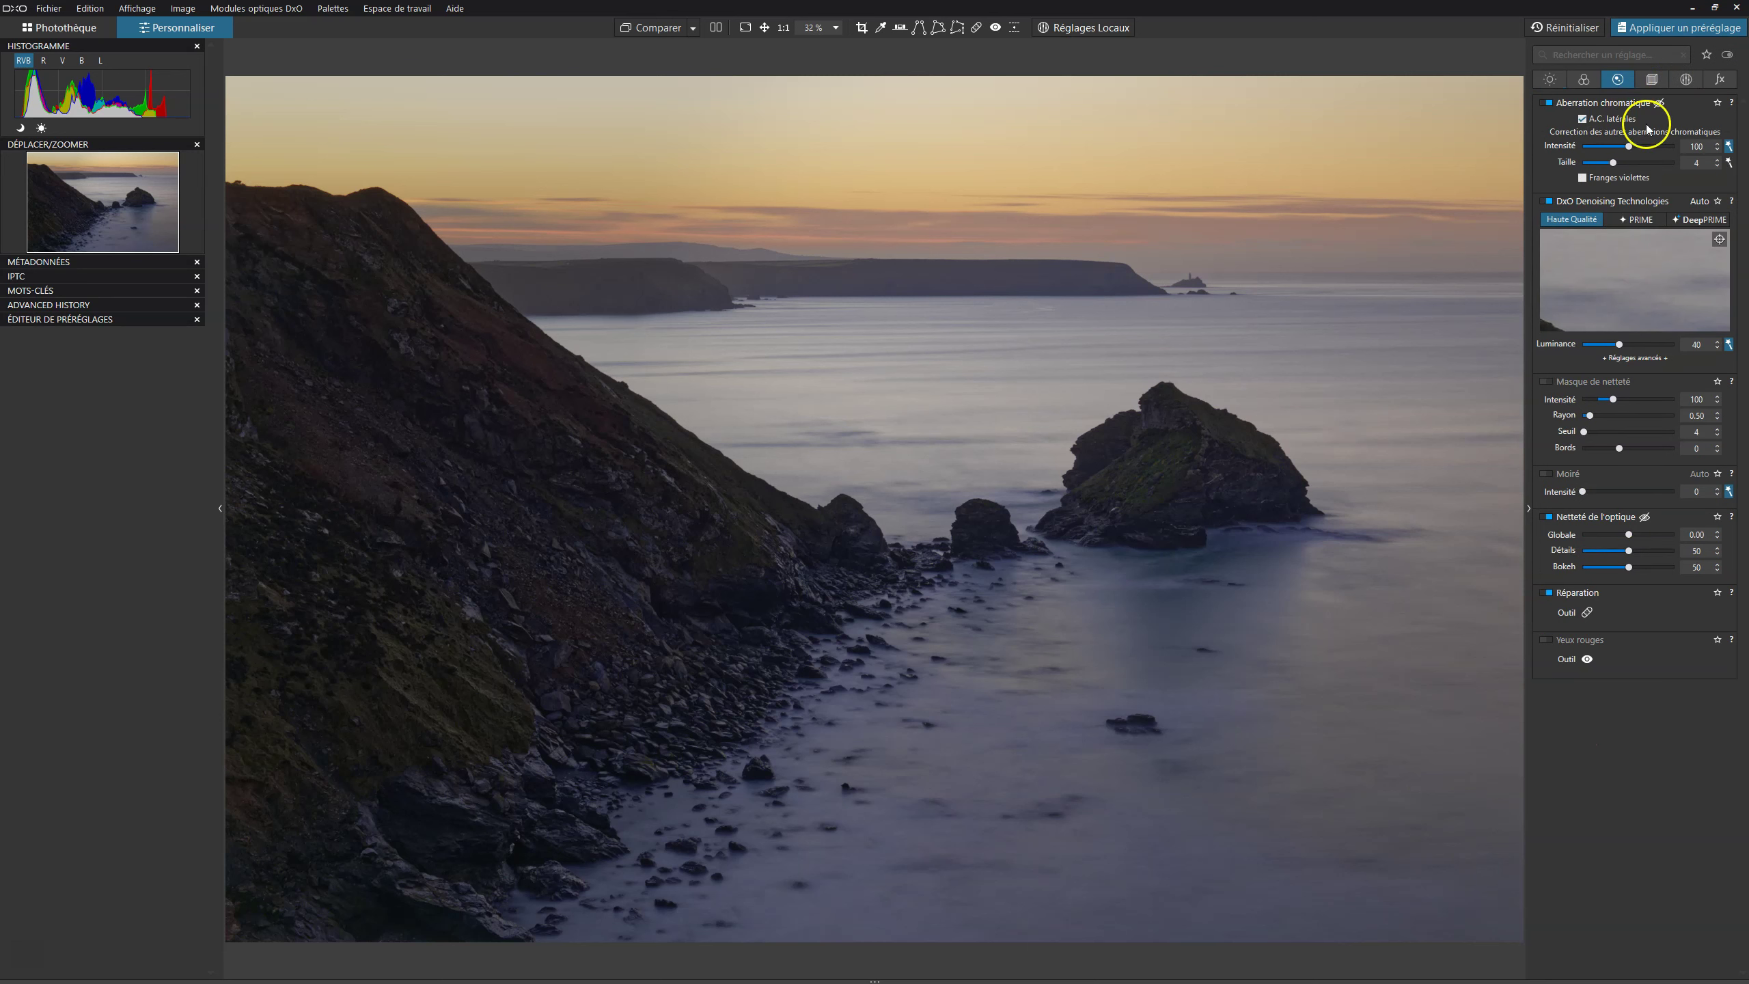
{"action": "left_click", "coordinate": [1697, 220]}
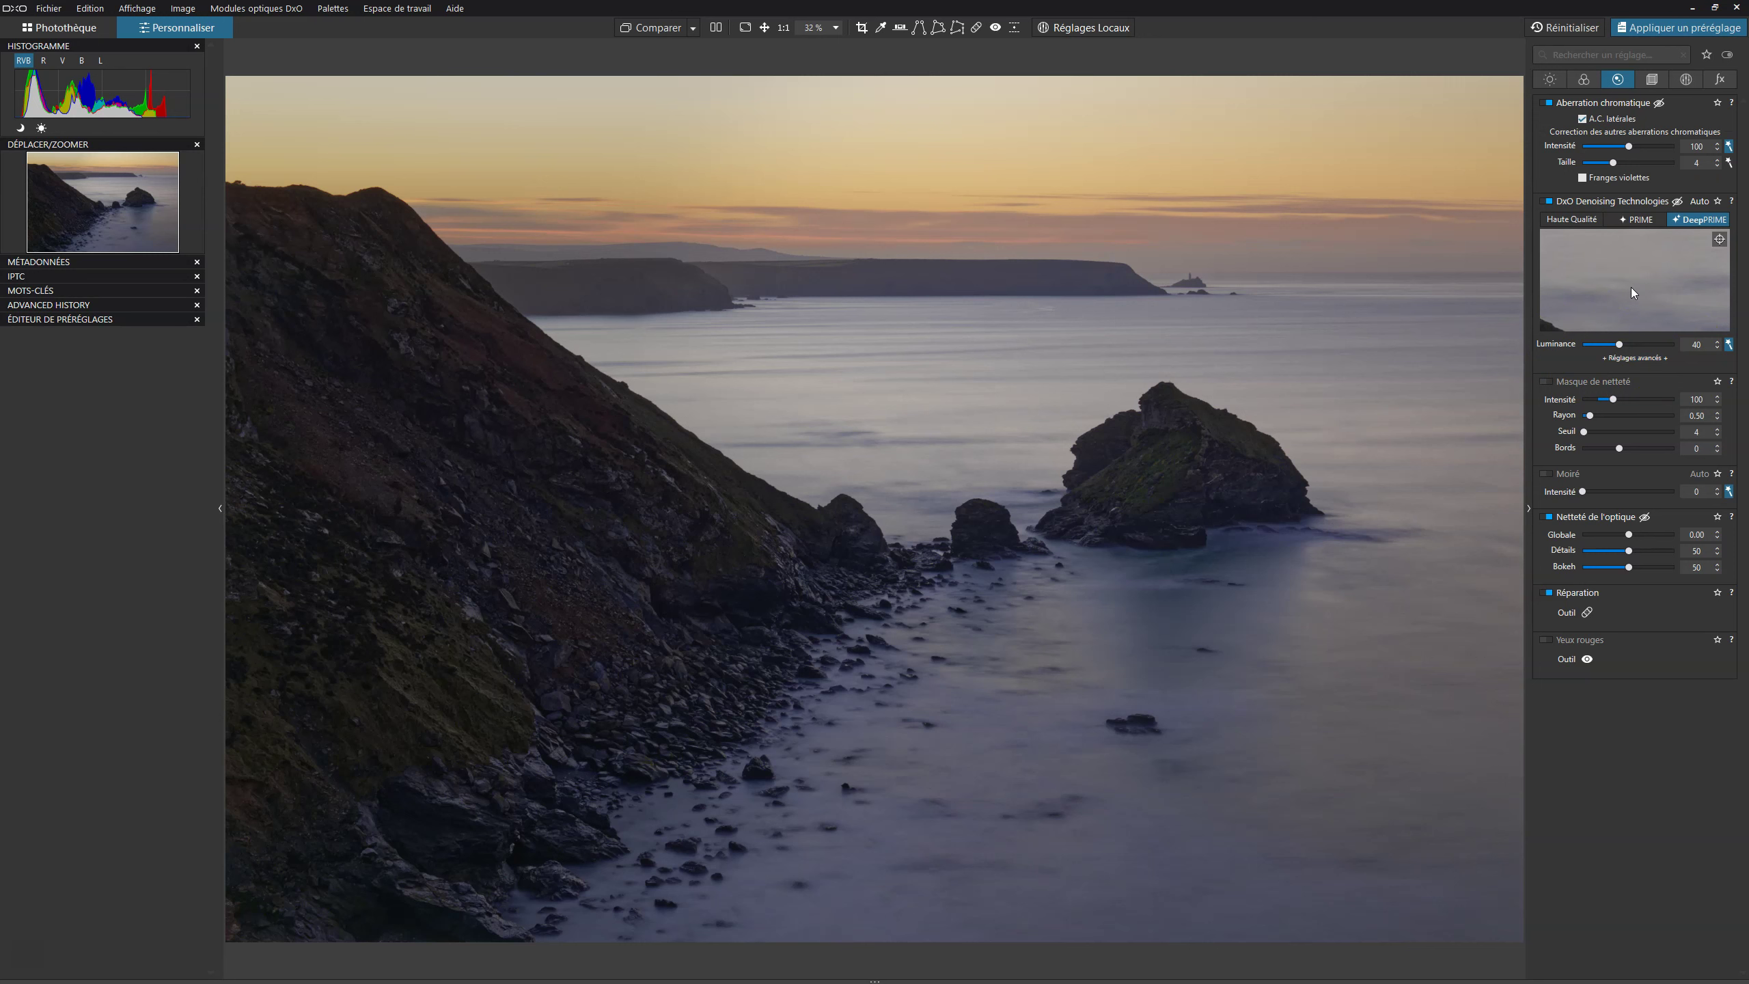
{"action": "left_click", "coordinate": [1720, 239]}
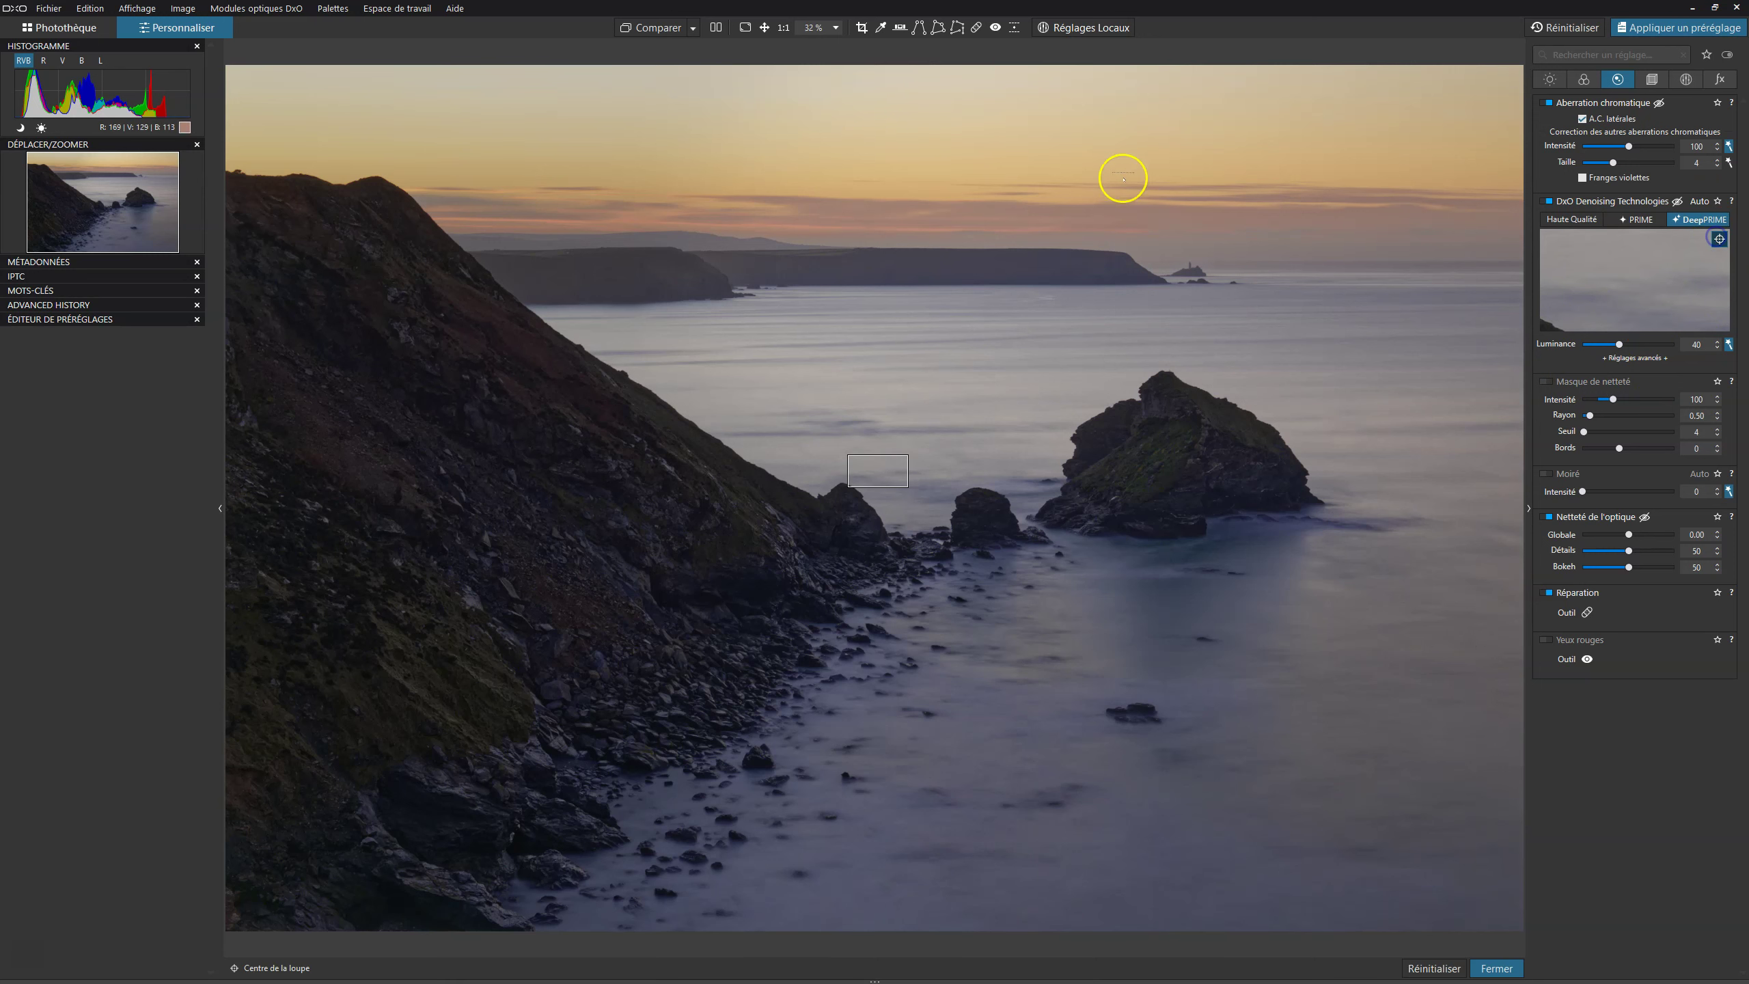
{"action": "left_click", "coordinate": [1059, 244]}
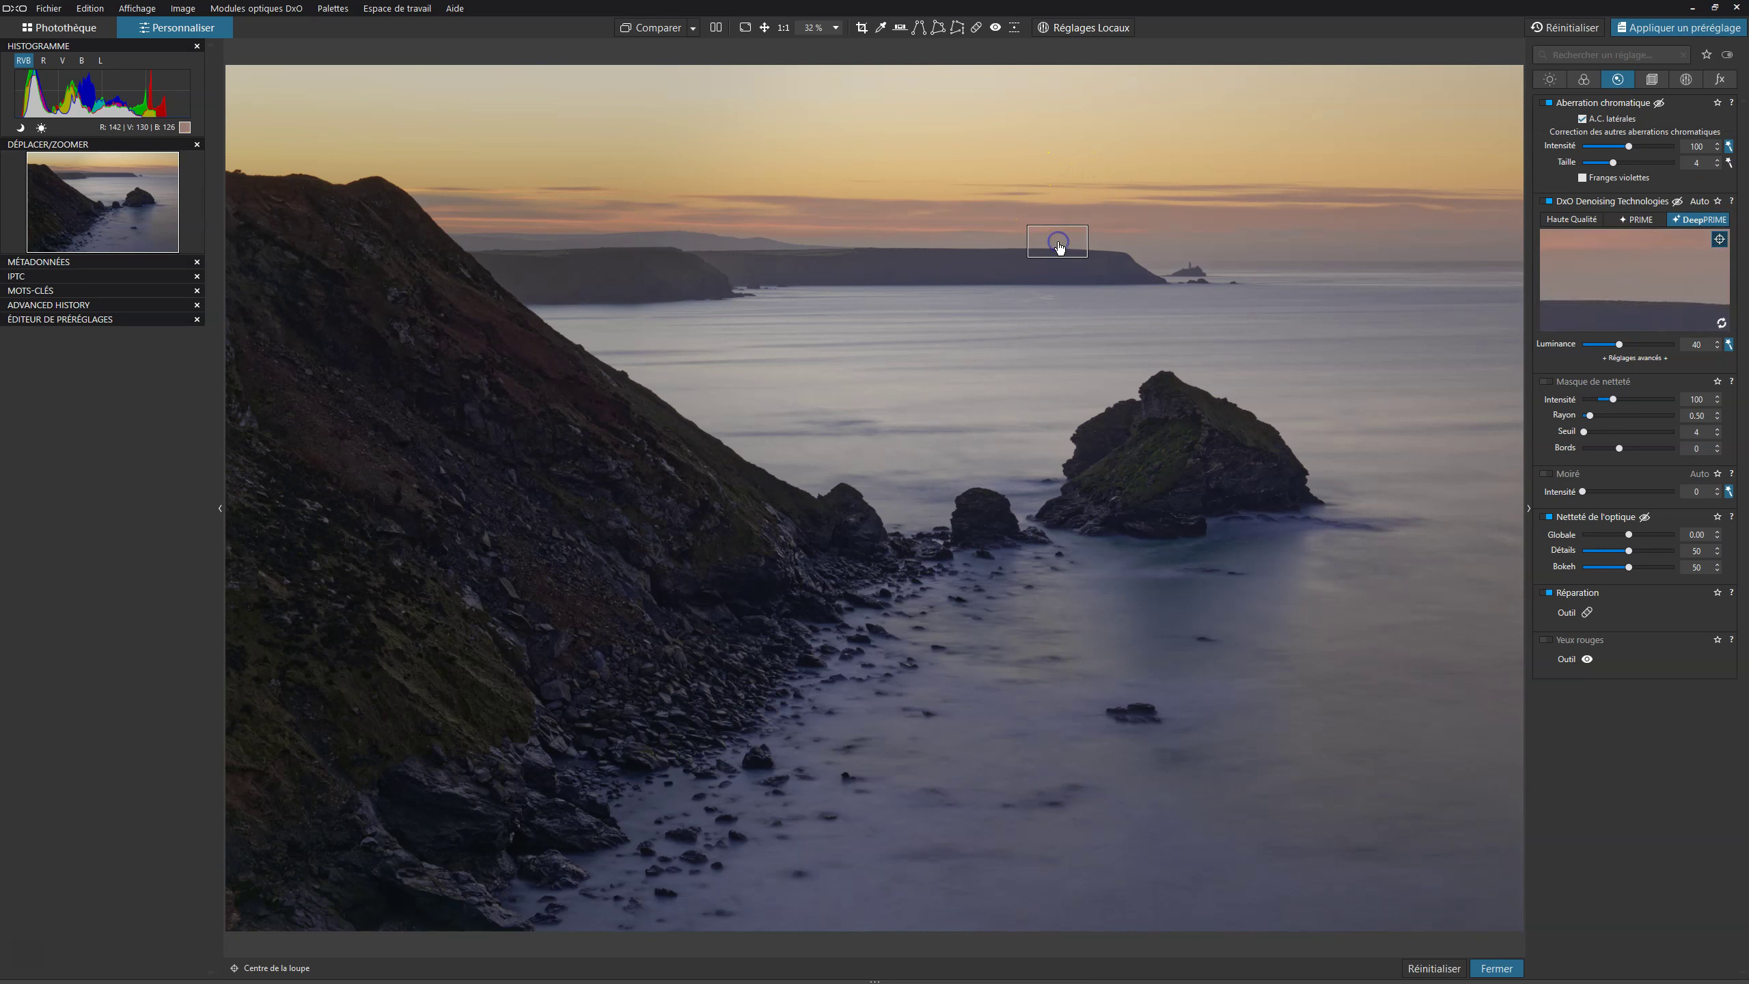
{"action": "left_click_drag", "start_coordinate": [1058, 248], "coordinate": [1052, 265]}
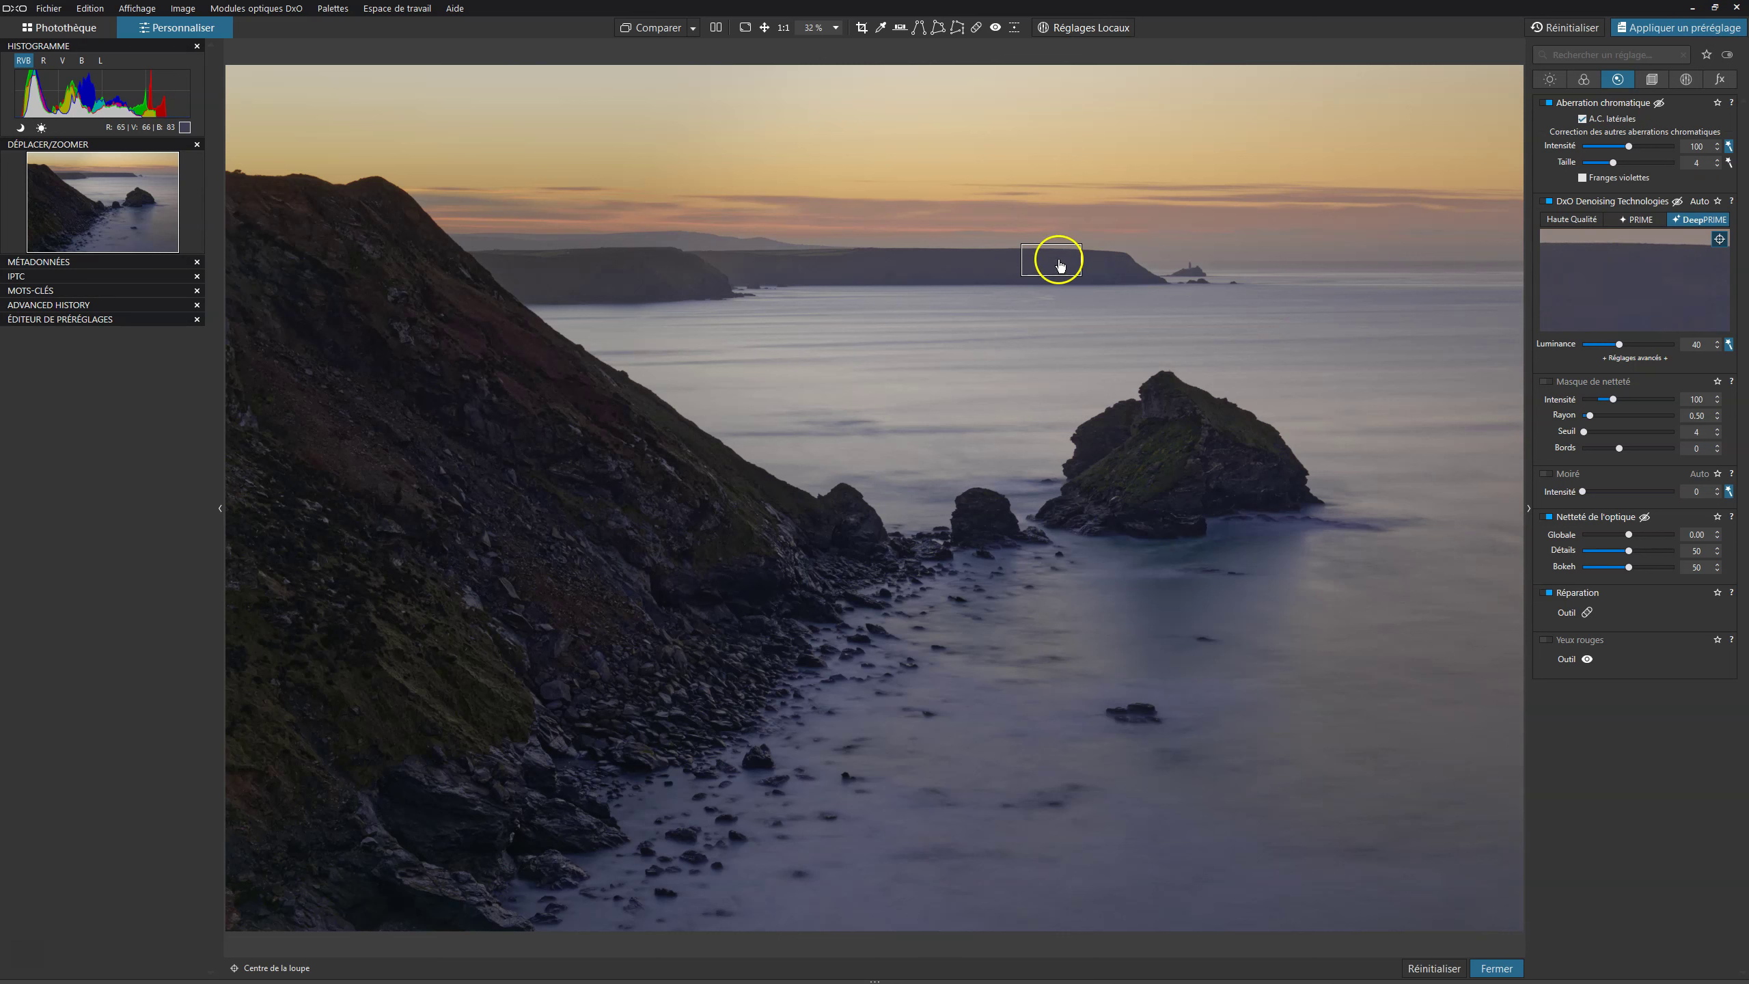
{"action": "left_click", "coordinate": [1182, 402]}
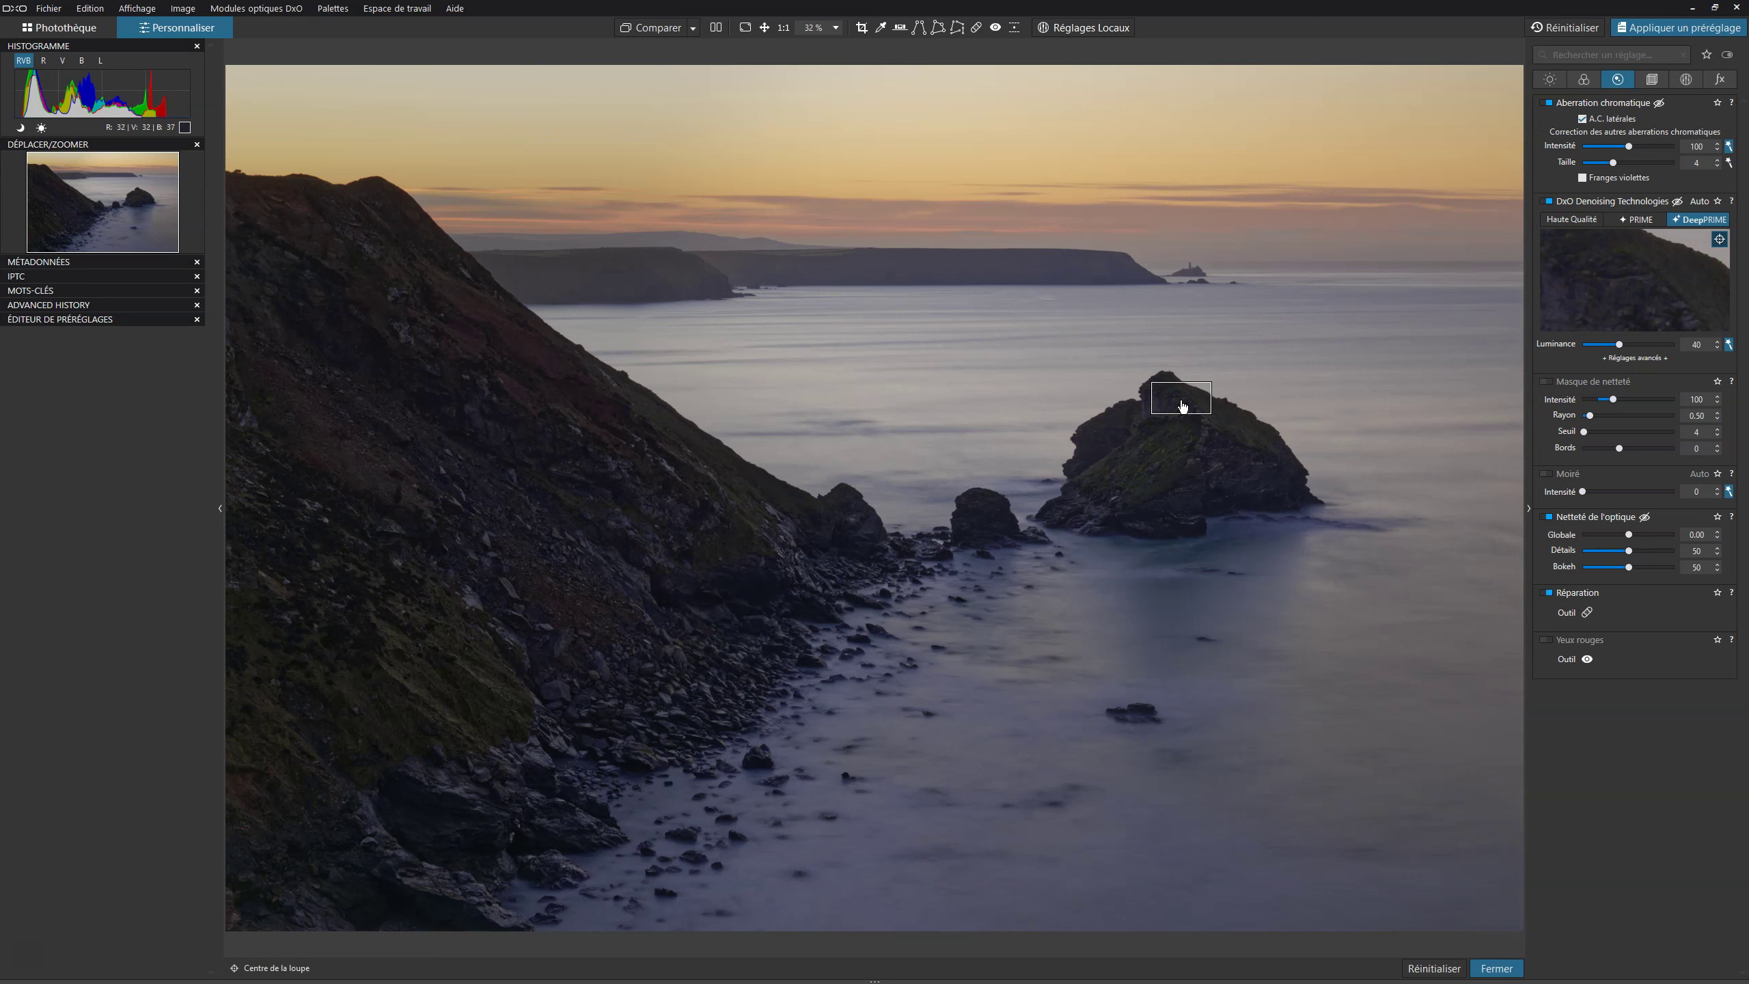
{"action": "left_click", "coordinate": [867, 363]}
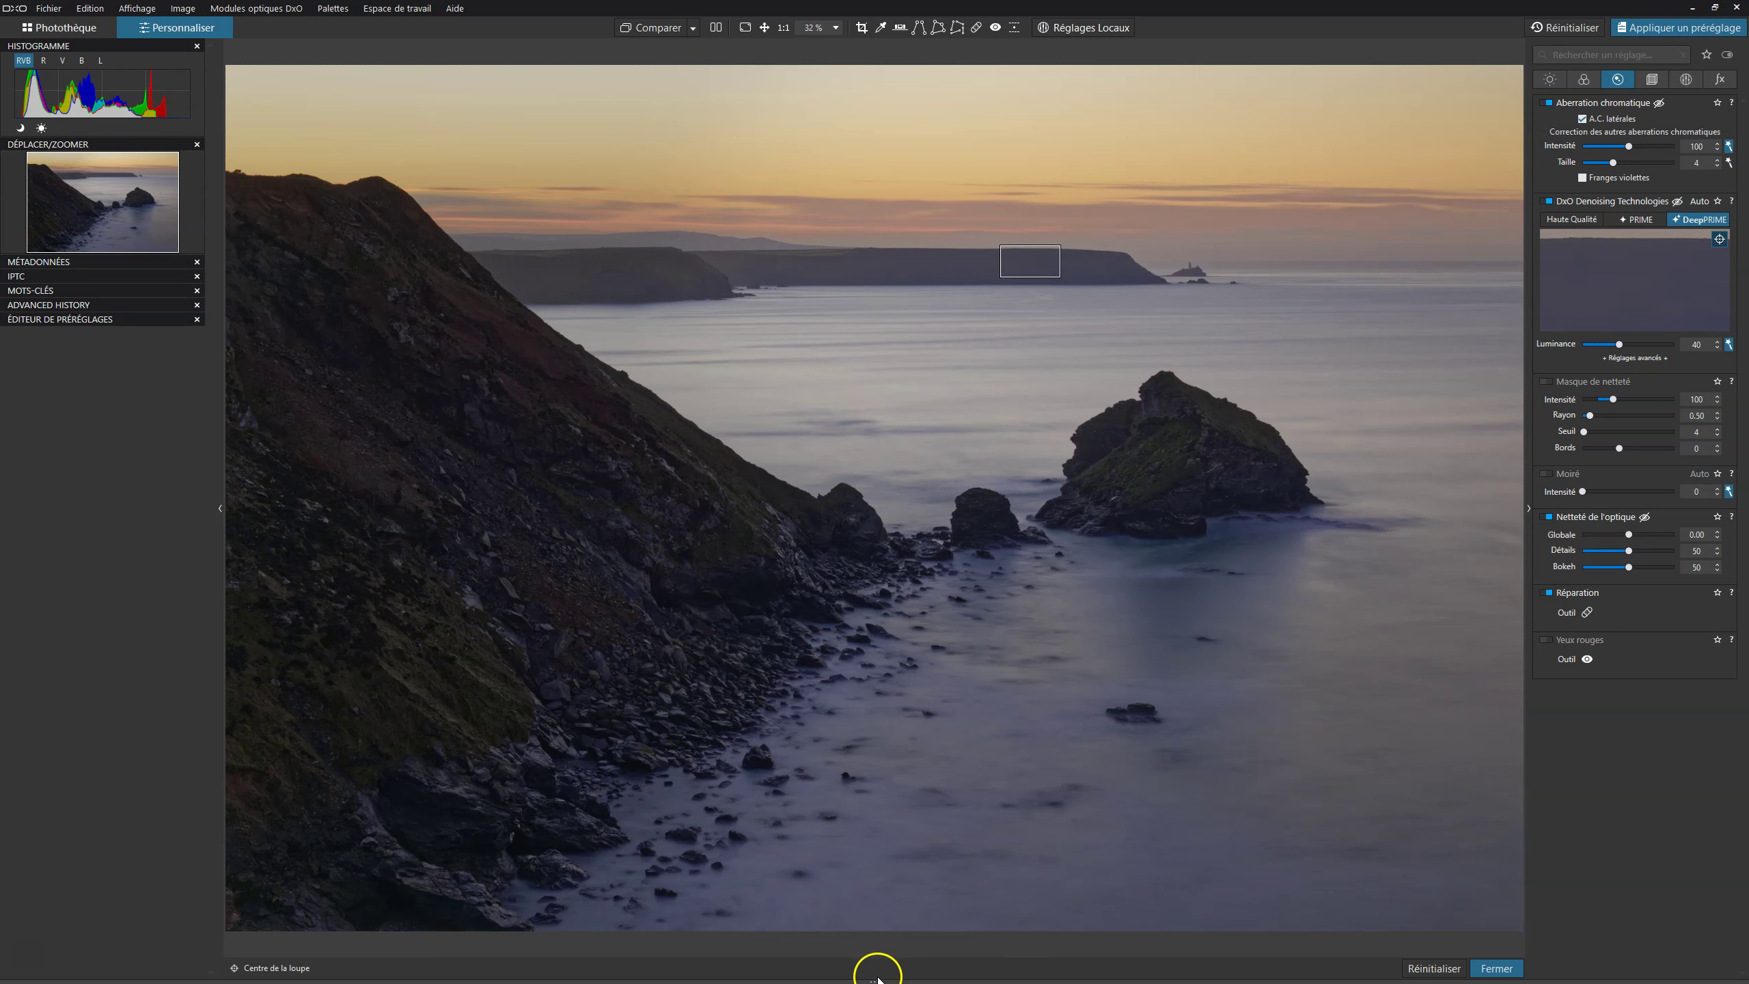
{"action": "left_click", "coordinate": [1720, 240]}
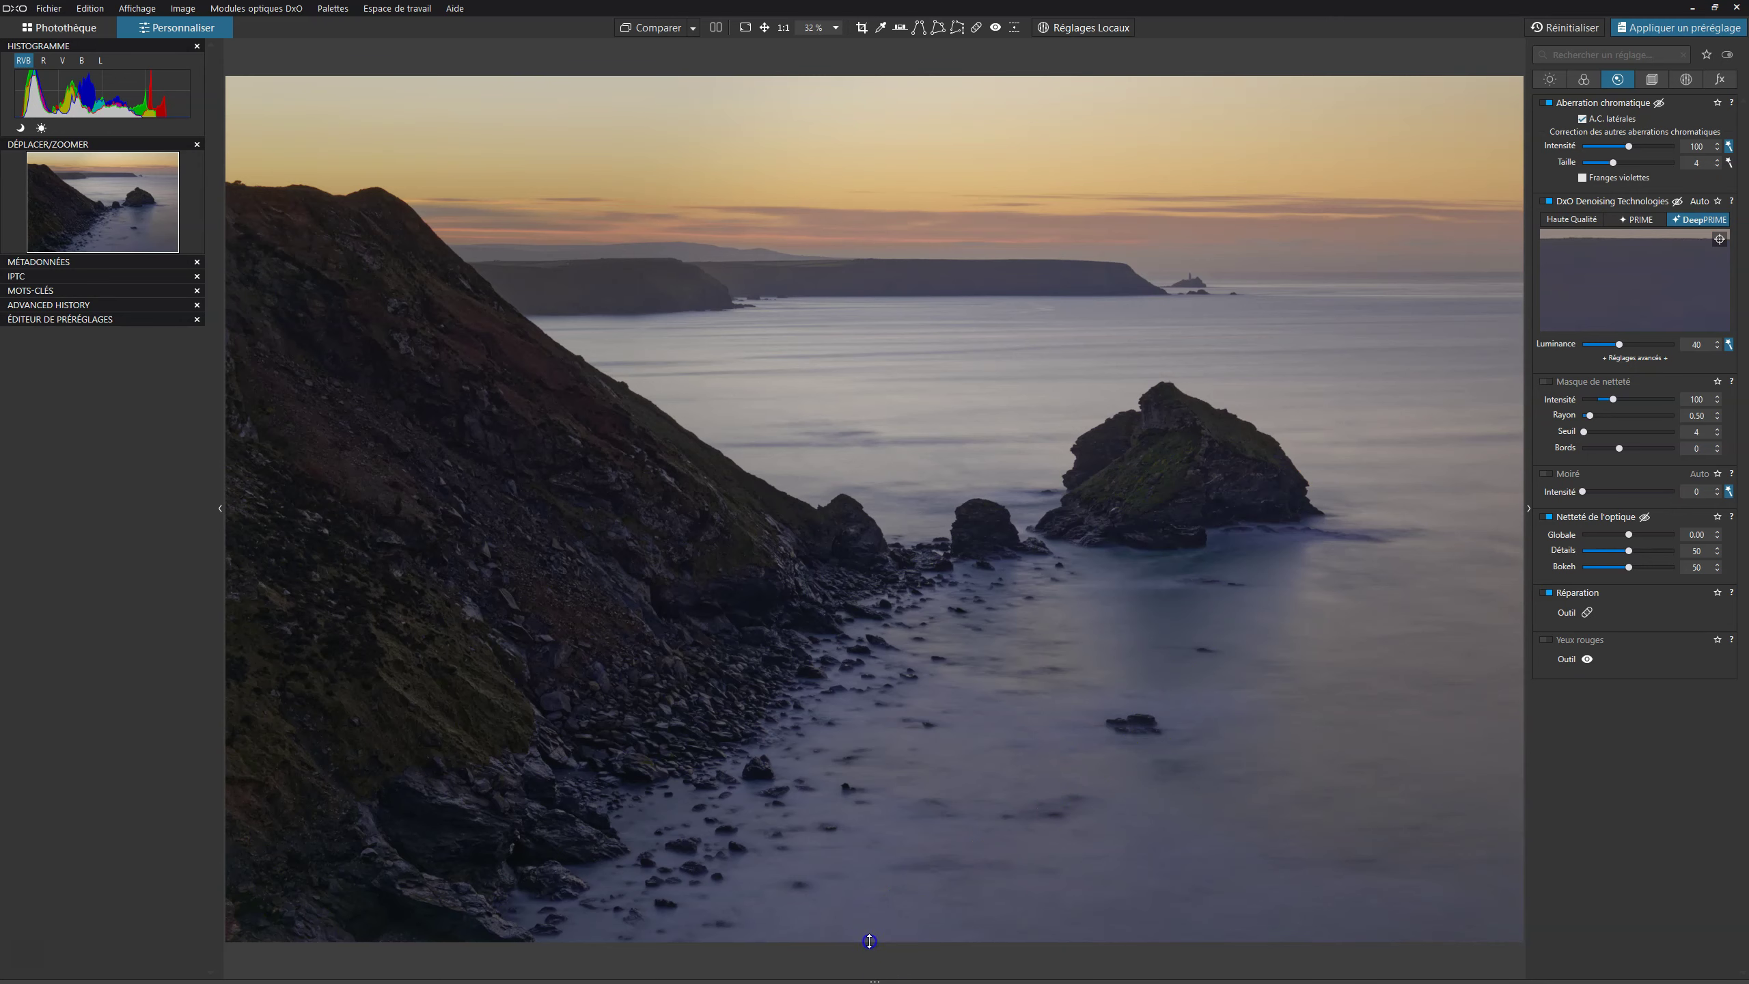
Export the photo to its original folder as a JPEG at quality 100, with the suffix _DxO and the Adobe RGB profile
{"action": "left_click_drag", "start_coordinate": [870, 940], "coordinate": [875, 868]}
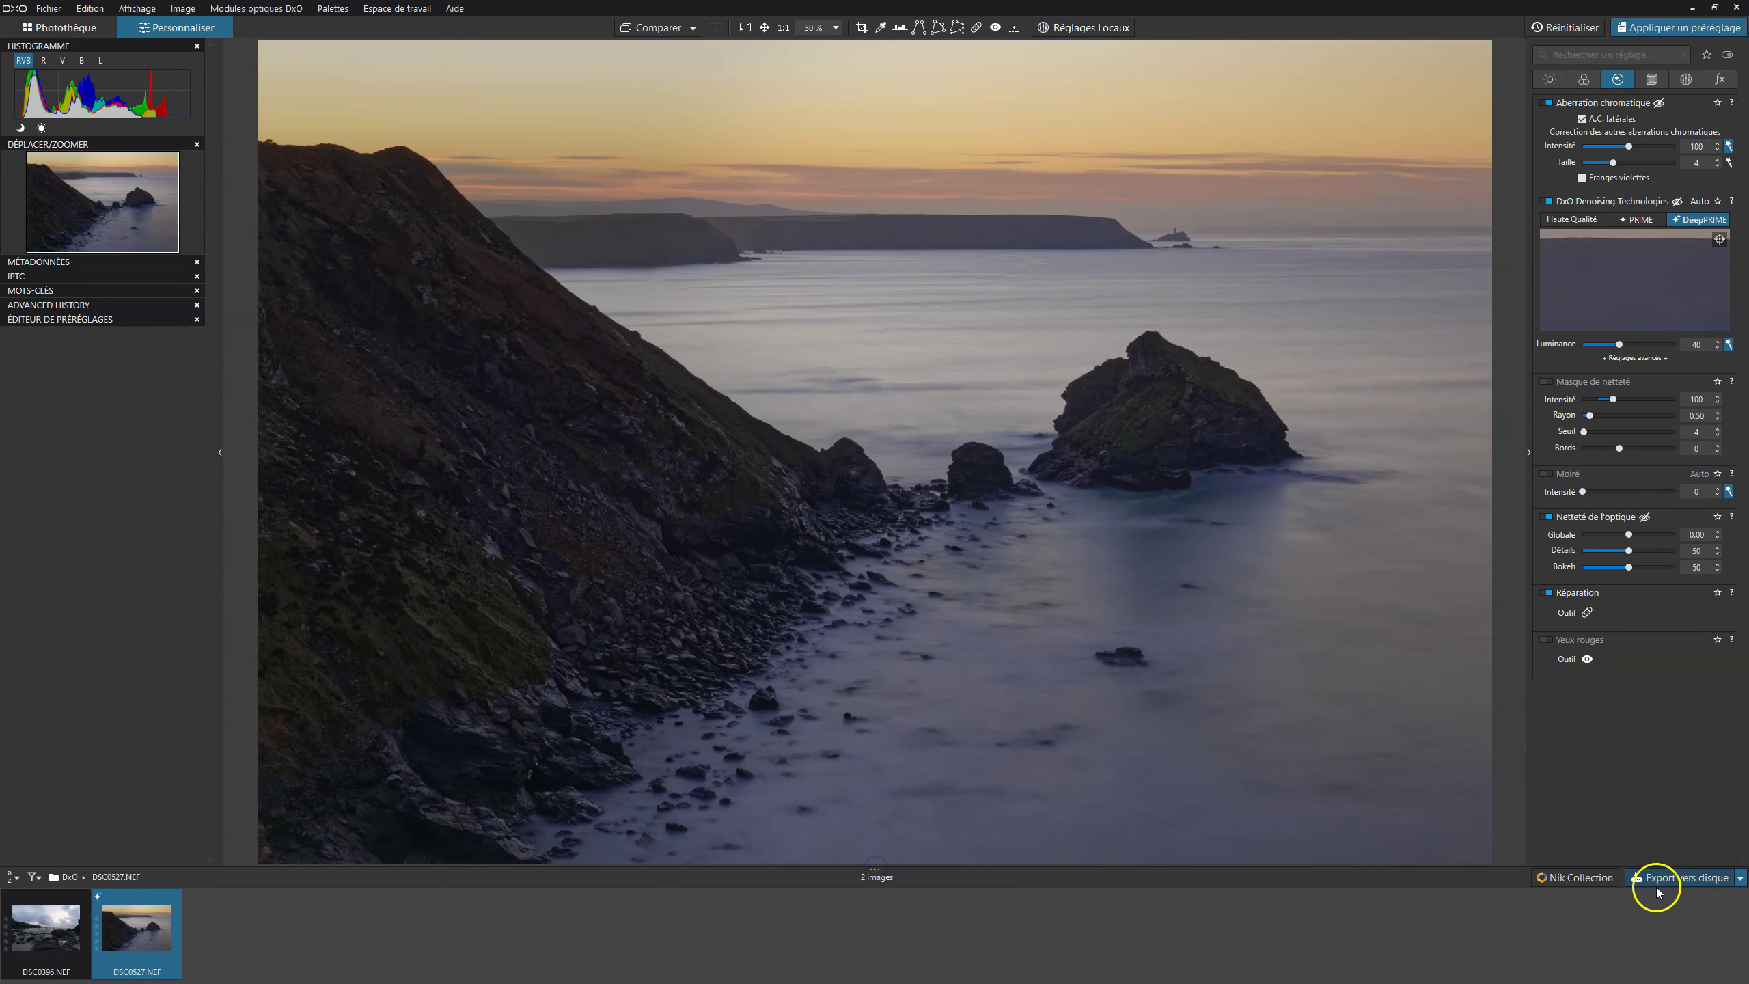
{"action": "left_click", "coordinate": [1722, 879]}
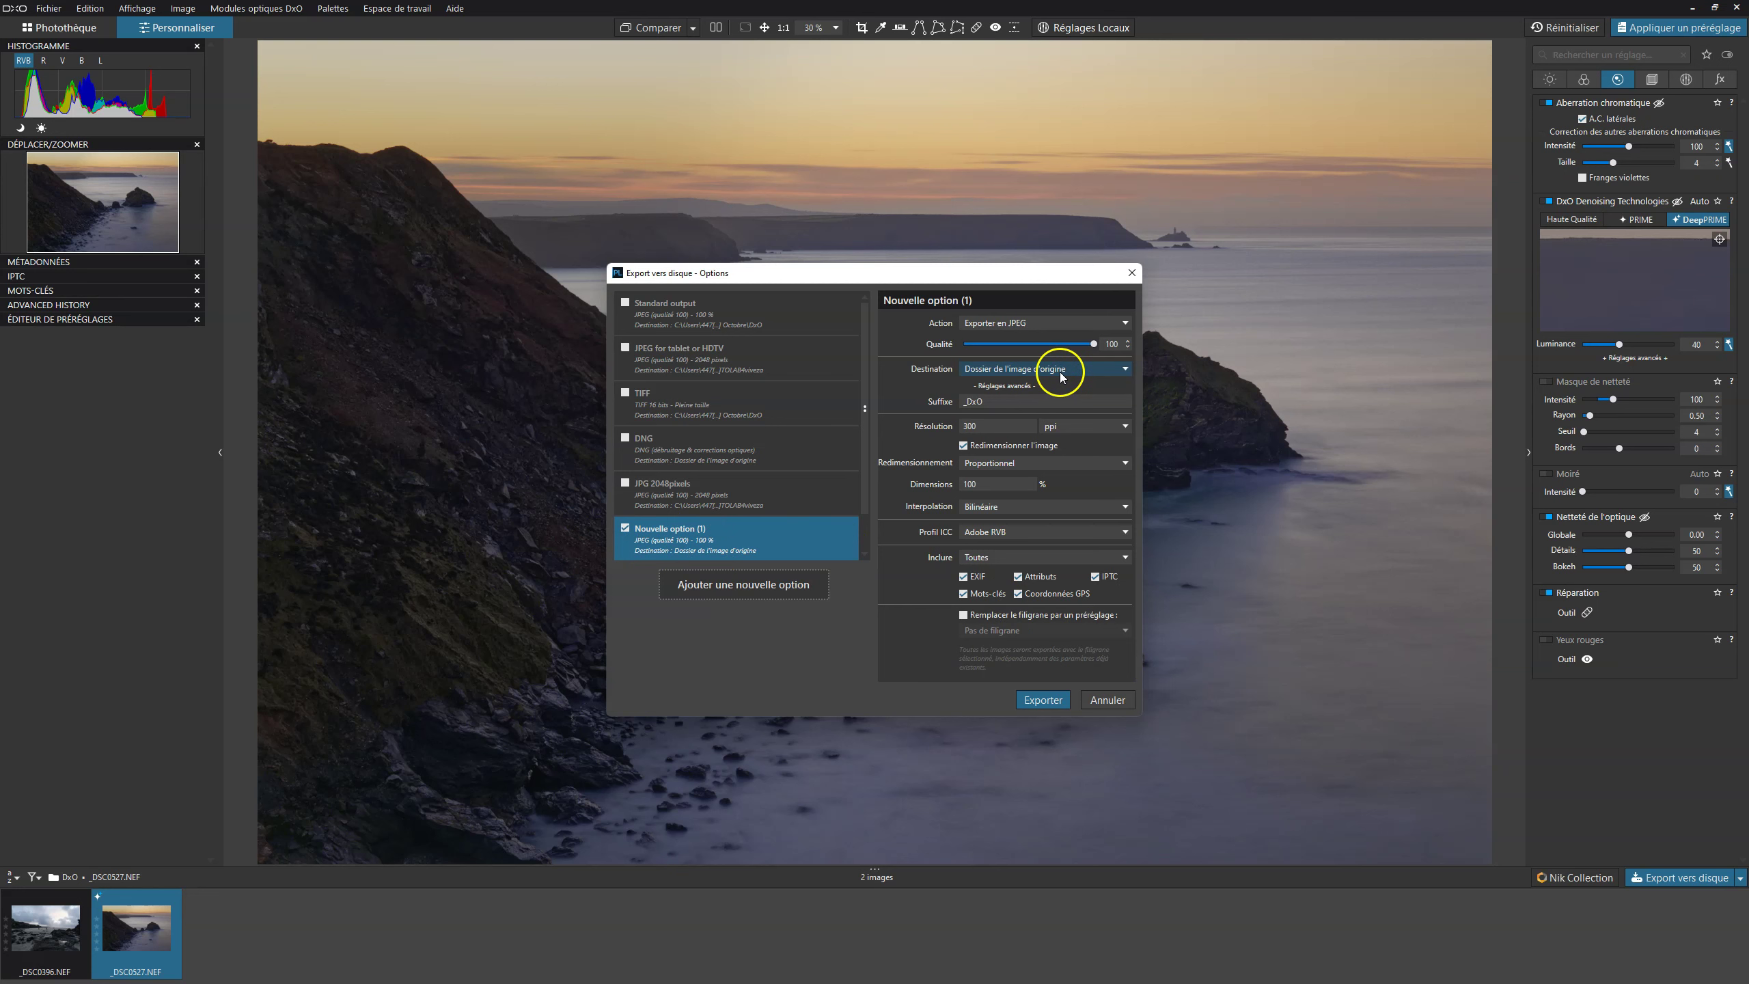
{"action": "left_click", "coordinate": [1043, 700]}
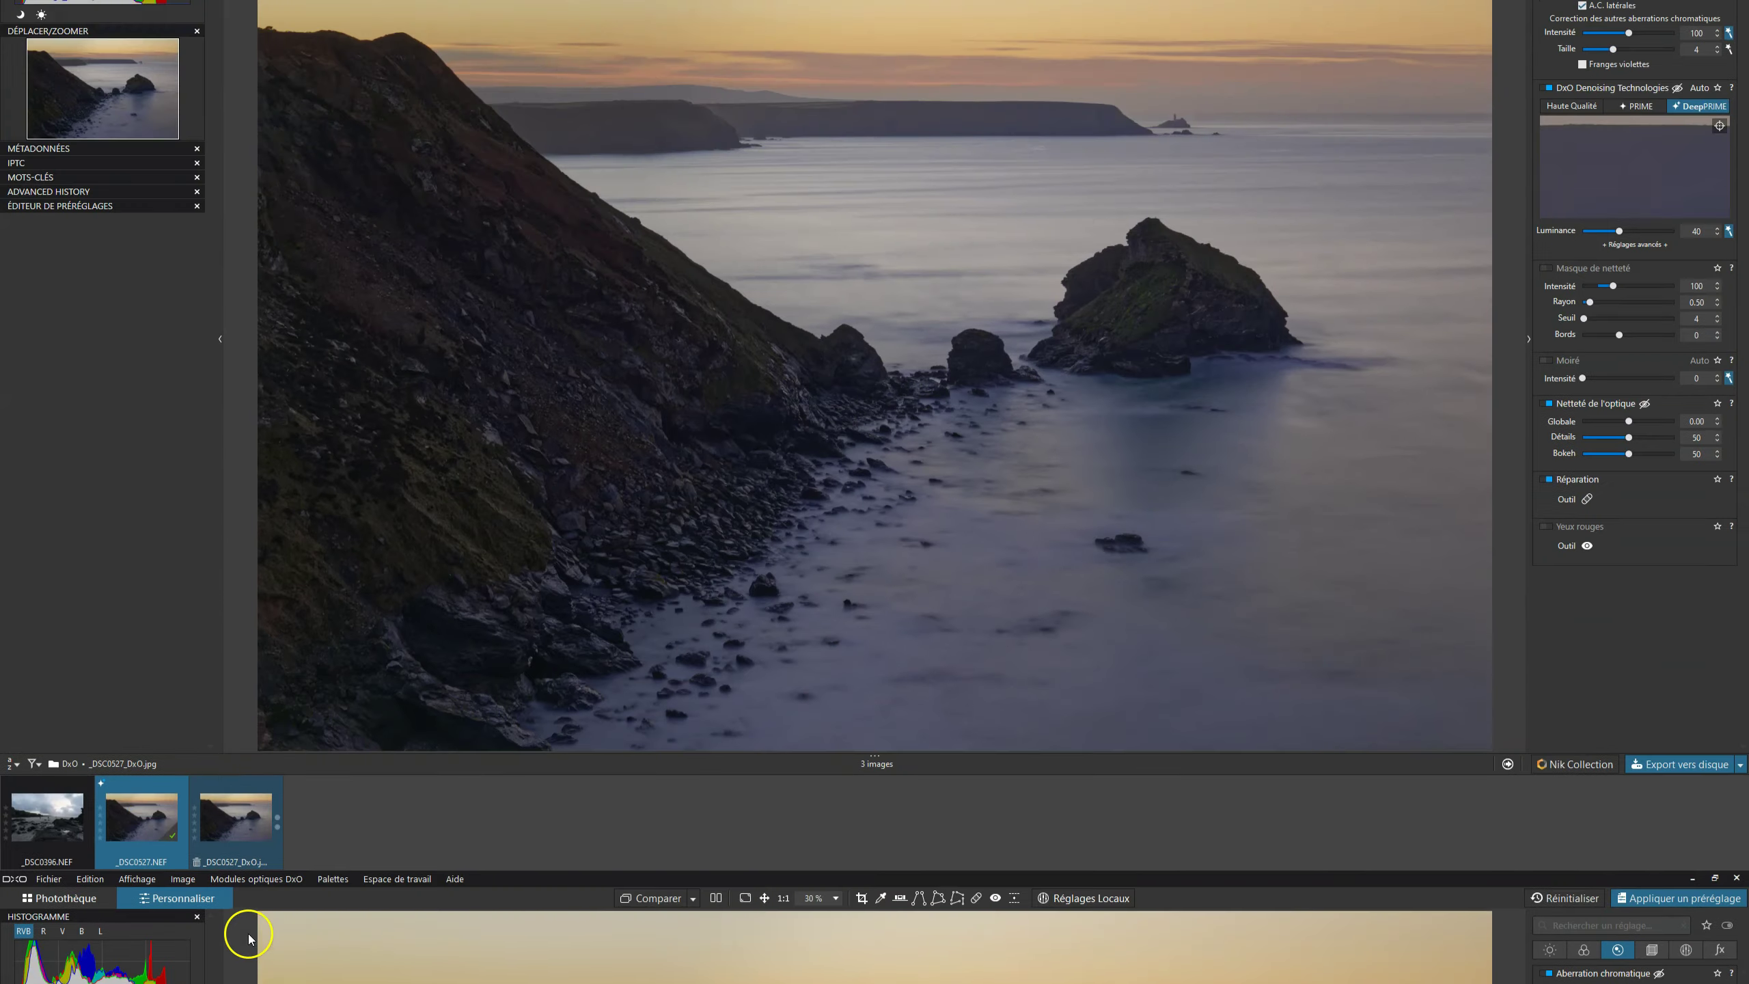
Select the exported _DSC0527_DxO.jpg and view it full screen
{"action": "left_click", "coordinate": [249, 824]}
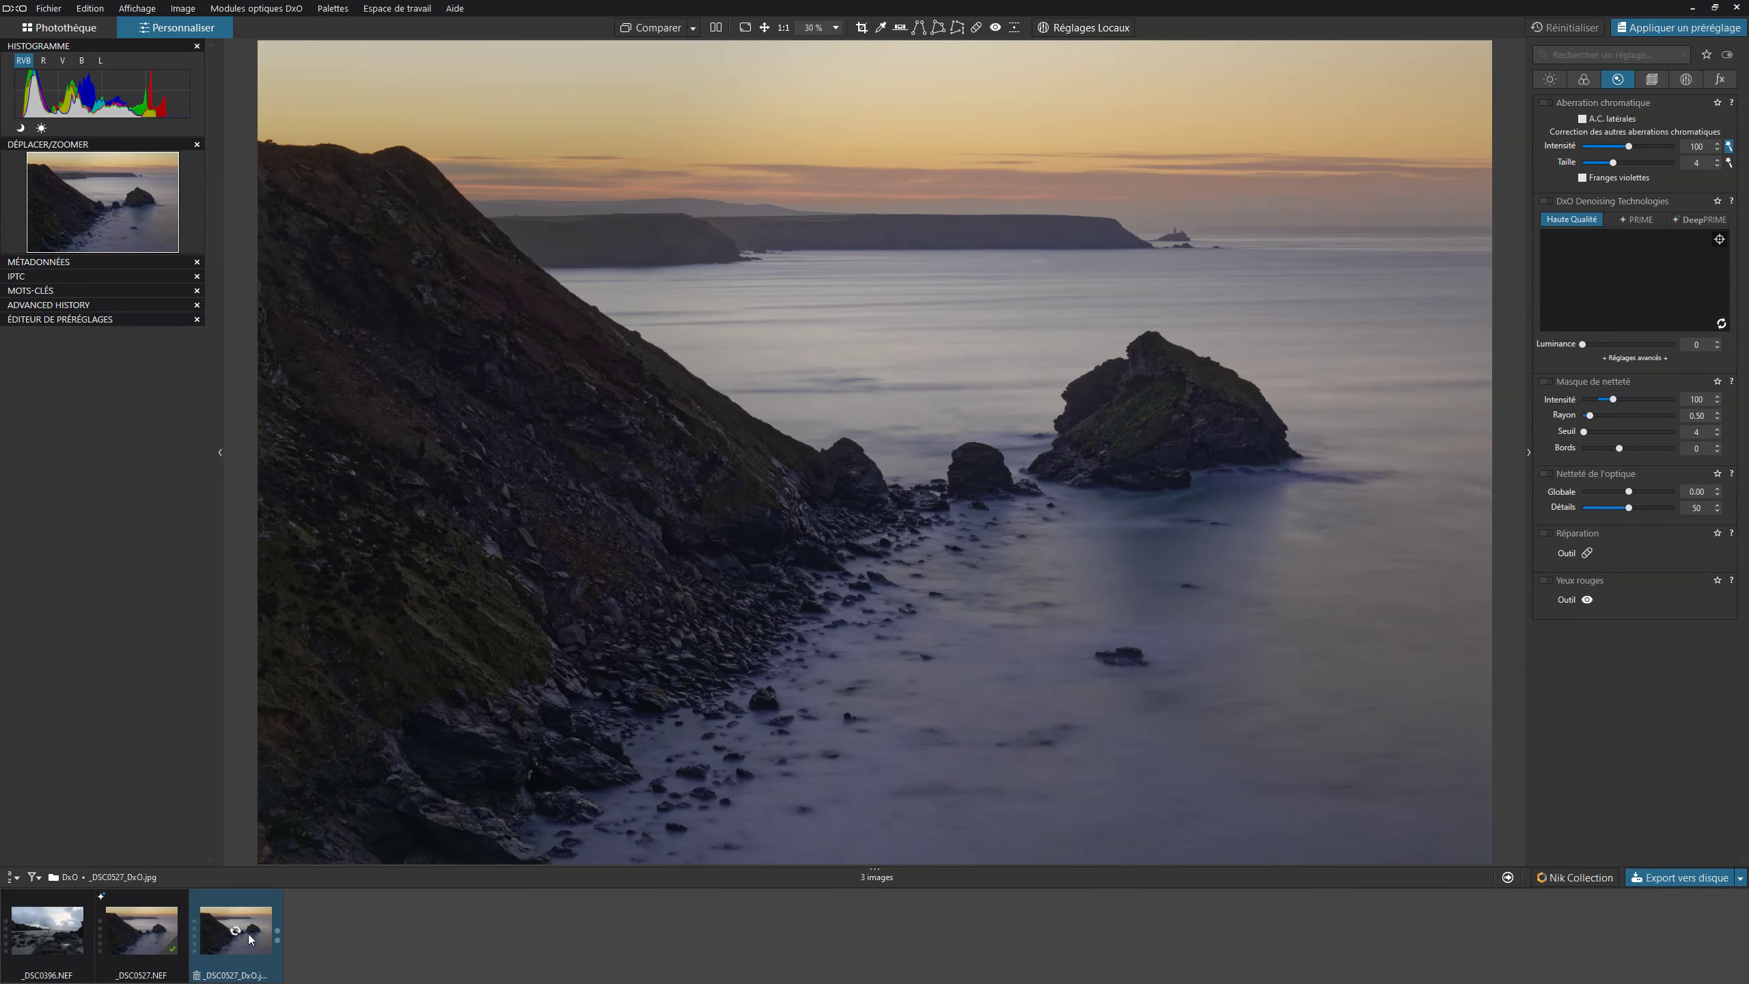
{"action": "left_click", "coordinate": [746, 28]}
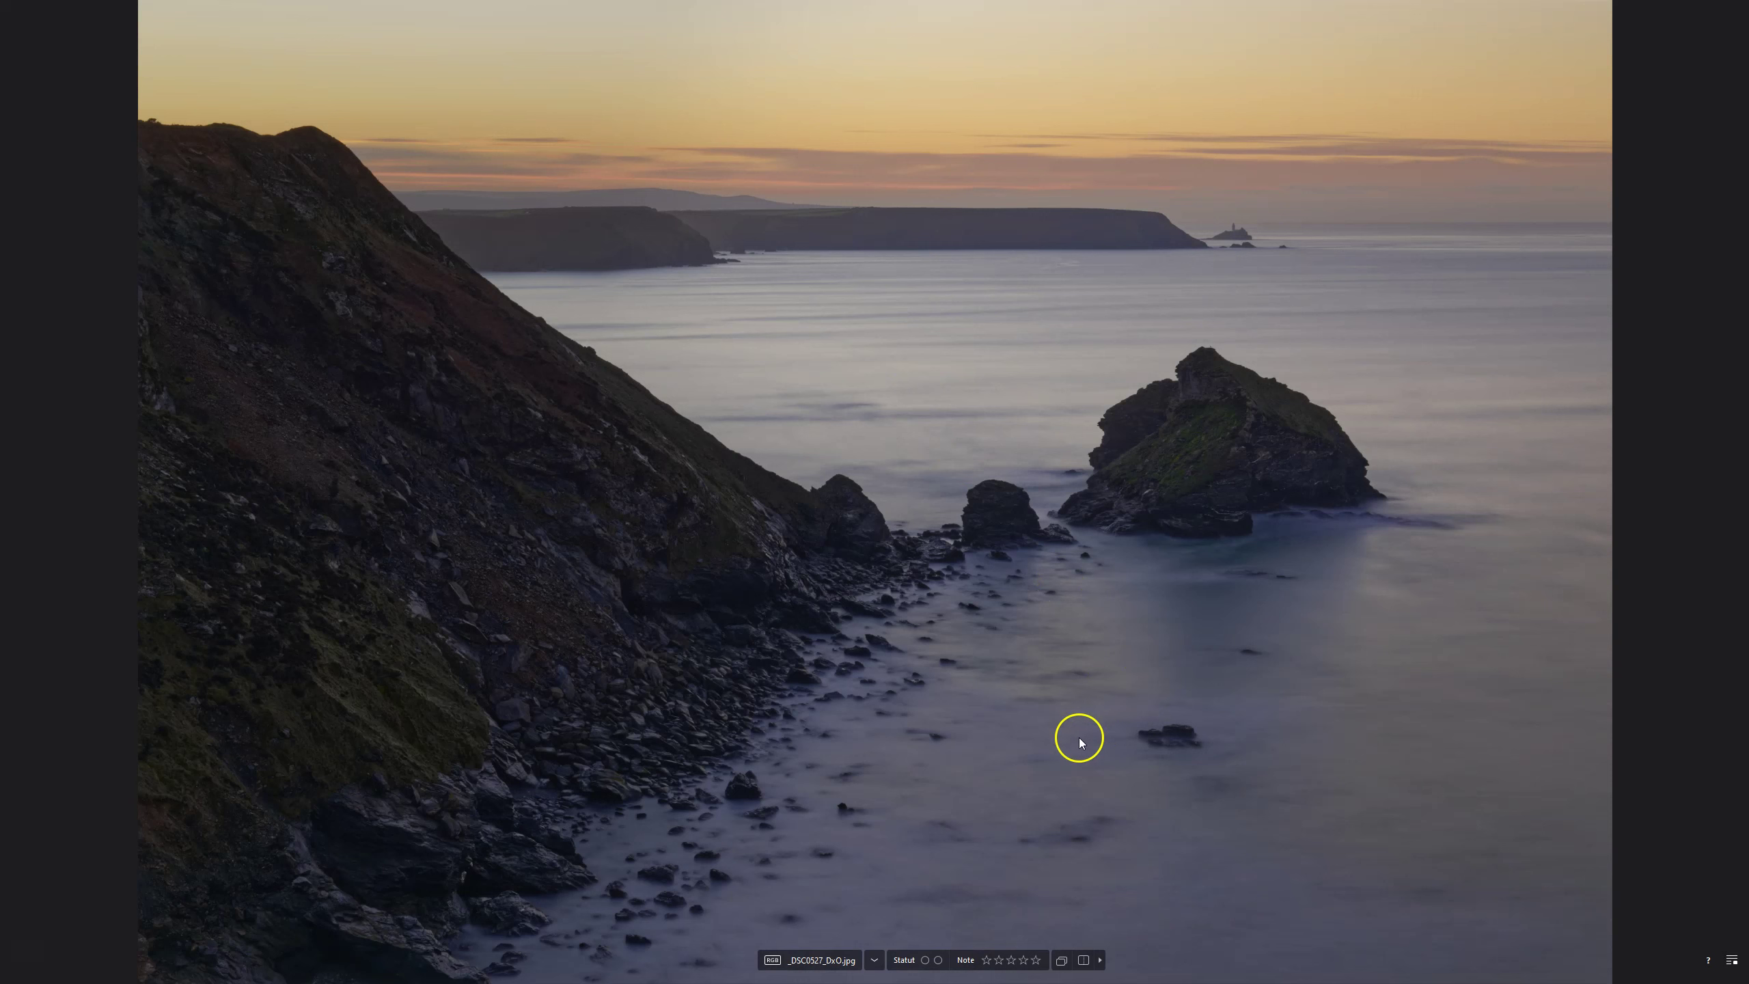